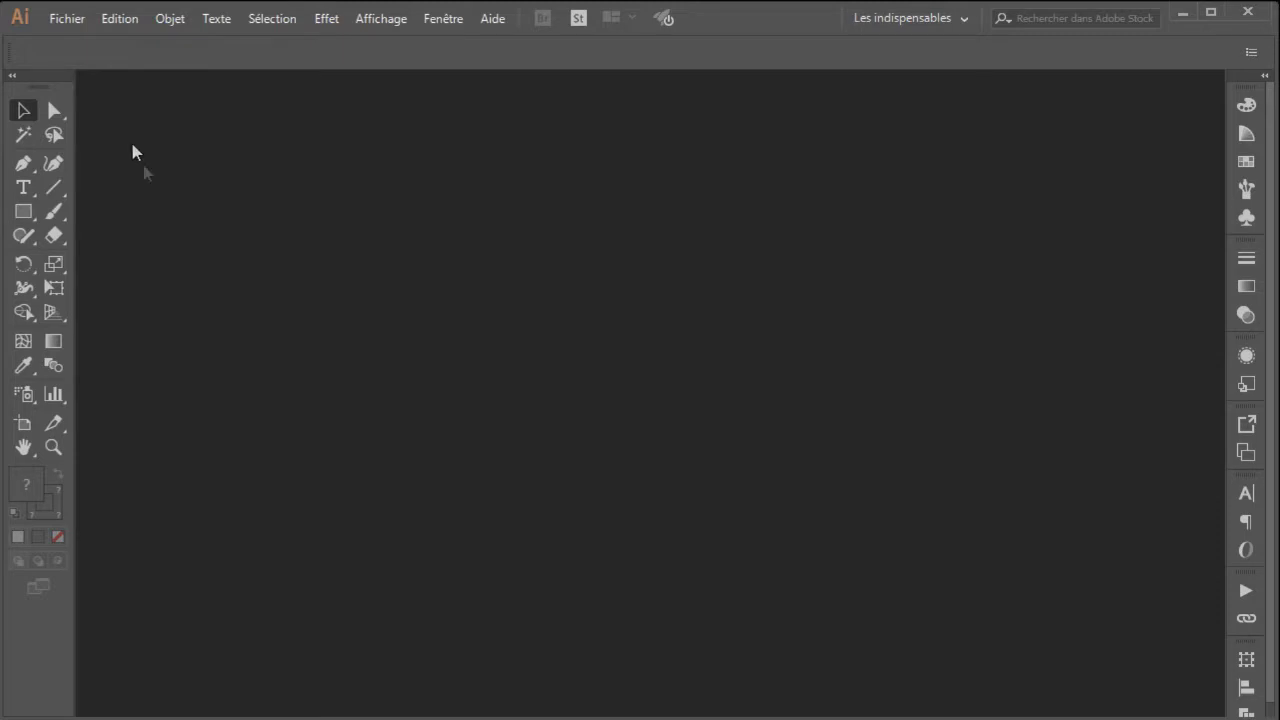
Step: Create a new A4 document in landscape orientation, 297 x 210 mm, with the Couleur RVB colour mode
click(62, 21)
click(84, 43)
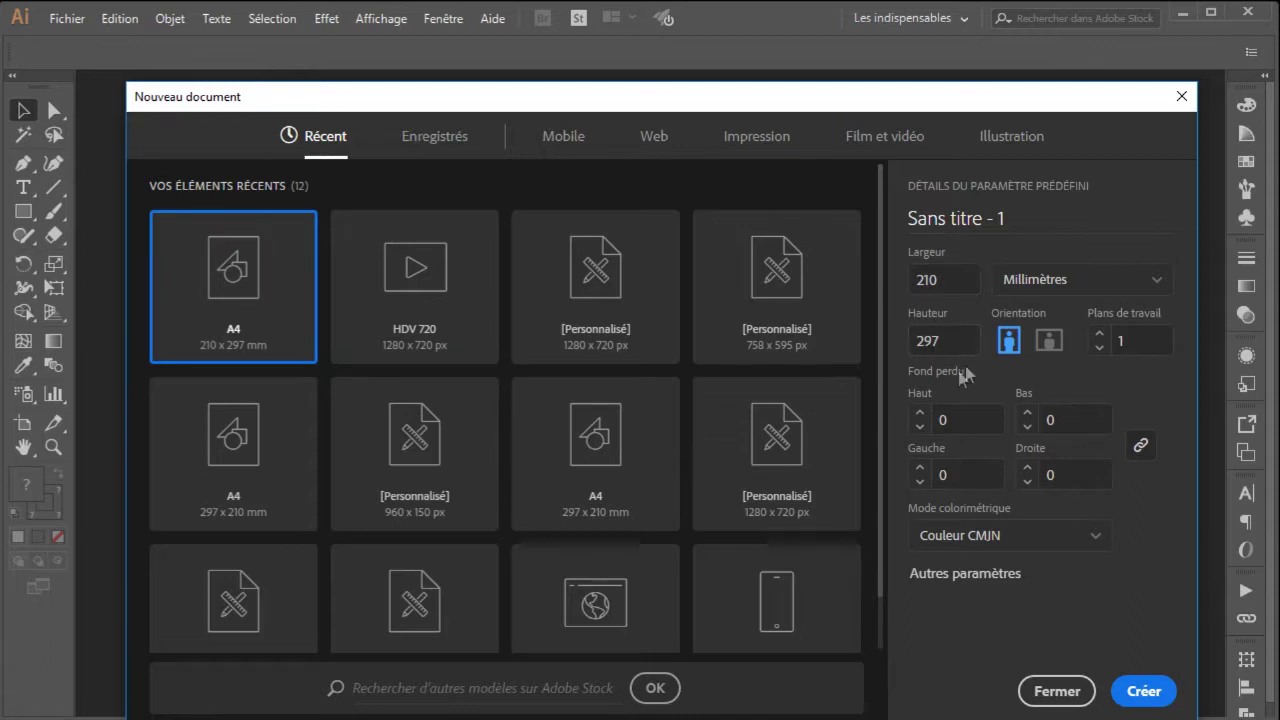
click(1049, 345)
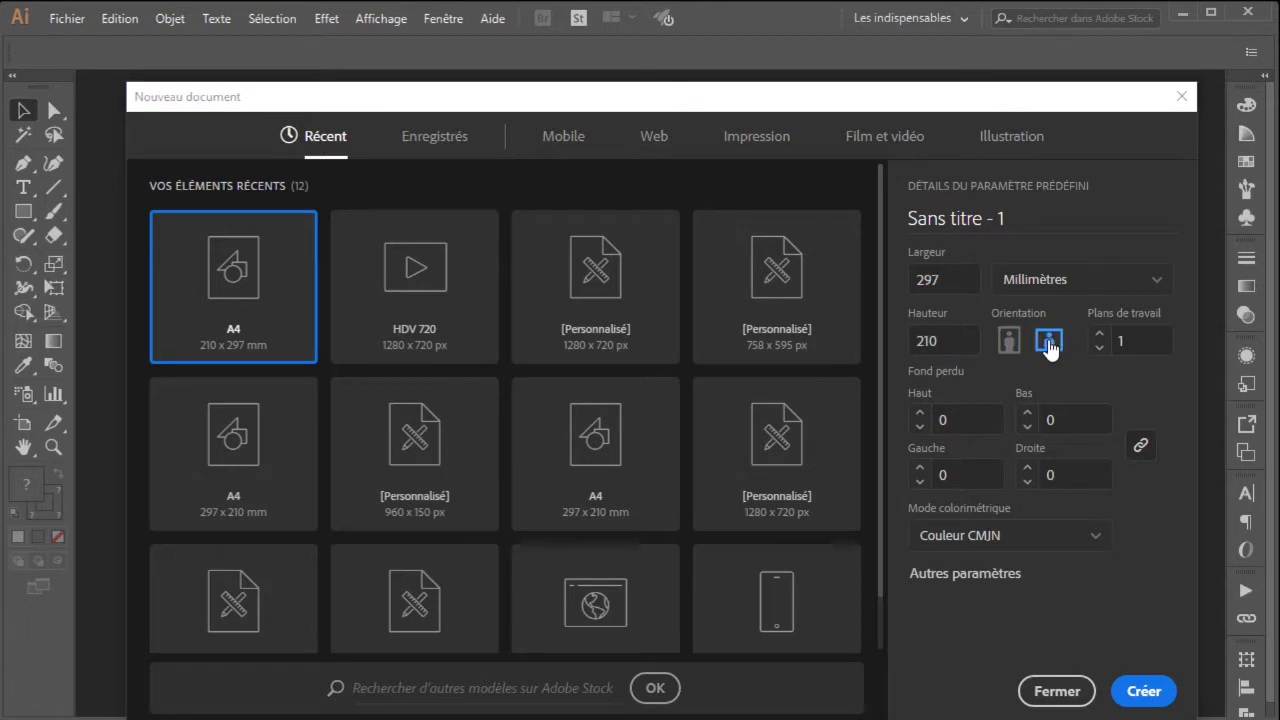
click(1026, 535)
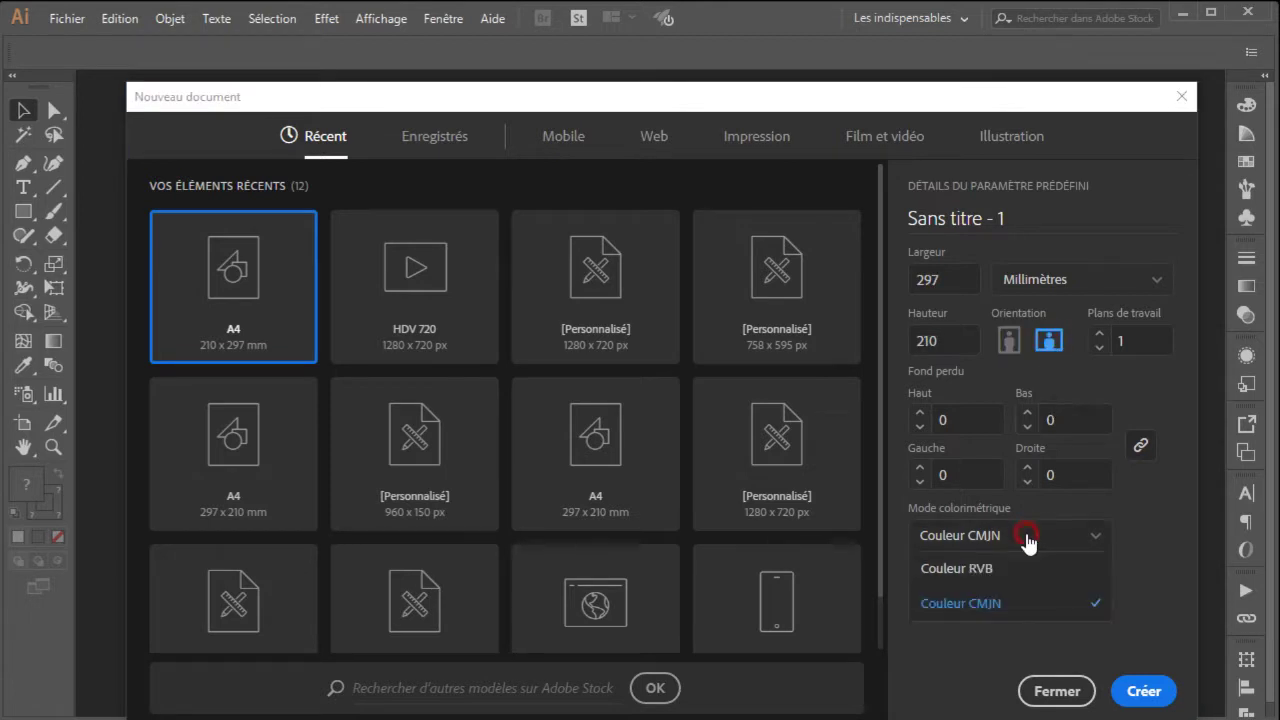
click(979, 570)
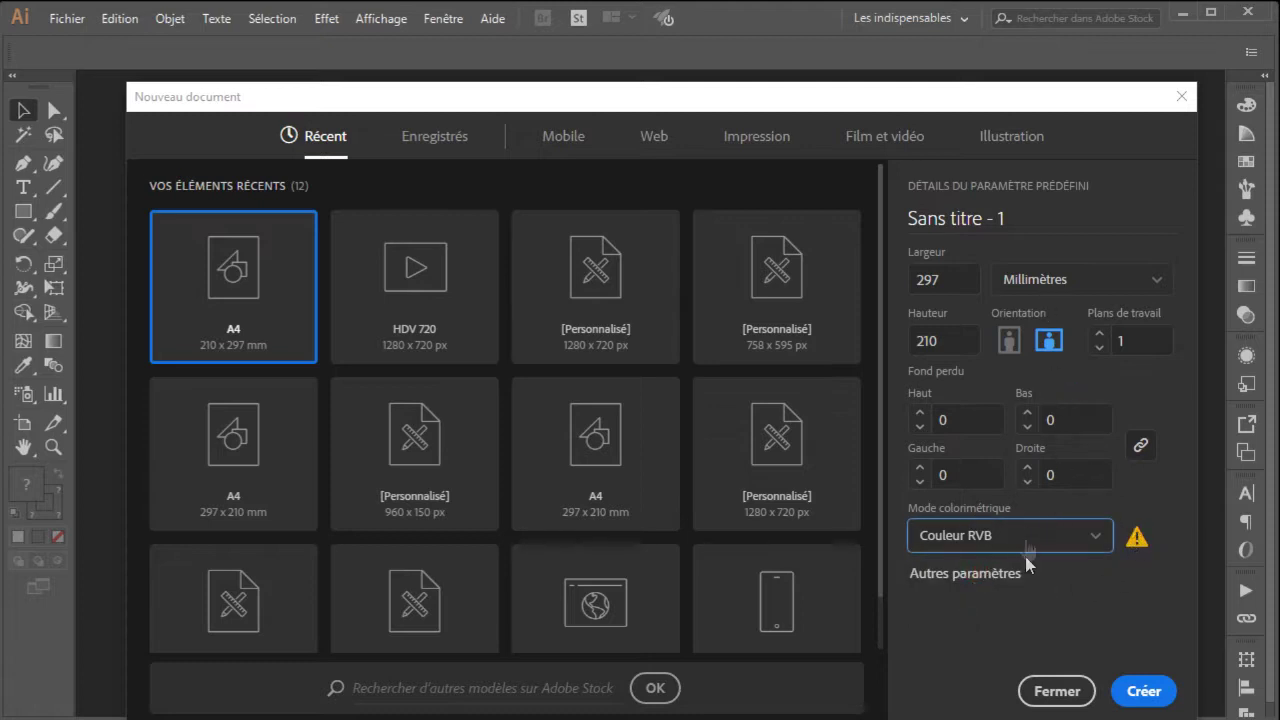
click(1144, 694)
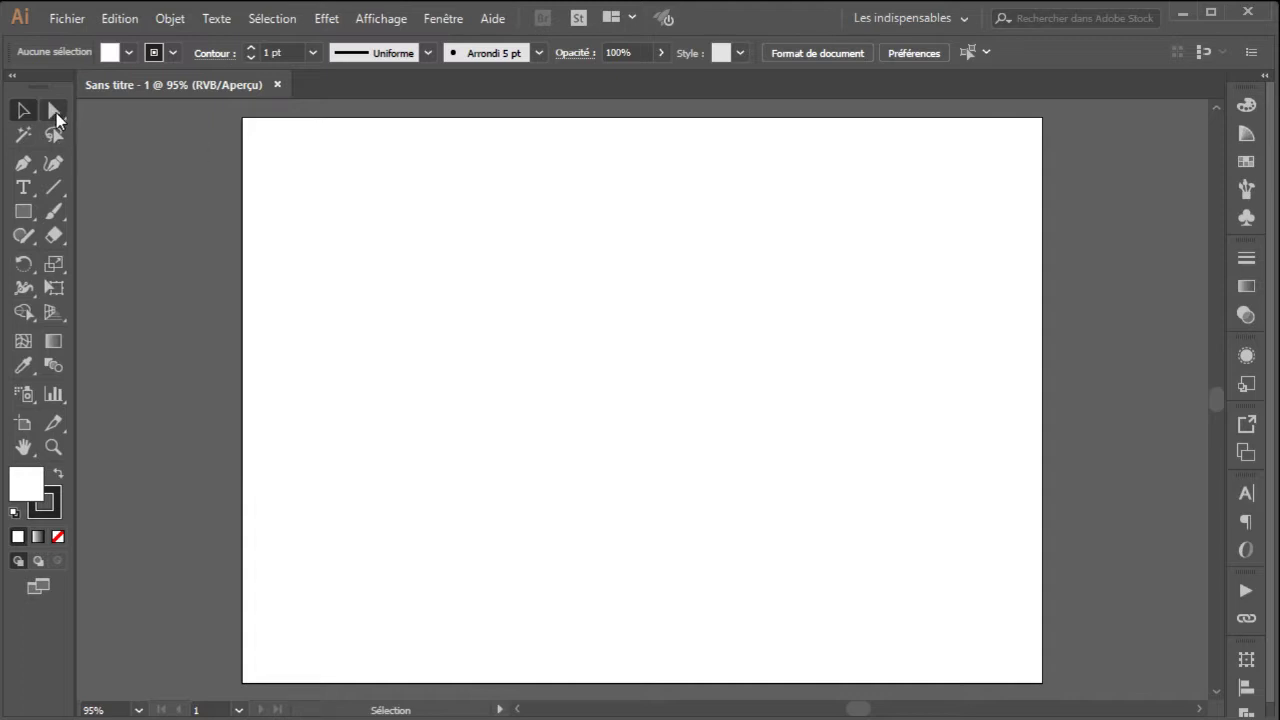
Step: Examine the tool variants grouped under the Direct Selection, Pen and Rectangle tools
click(56, 116)
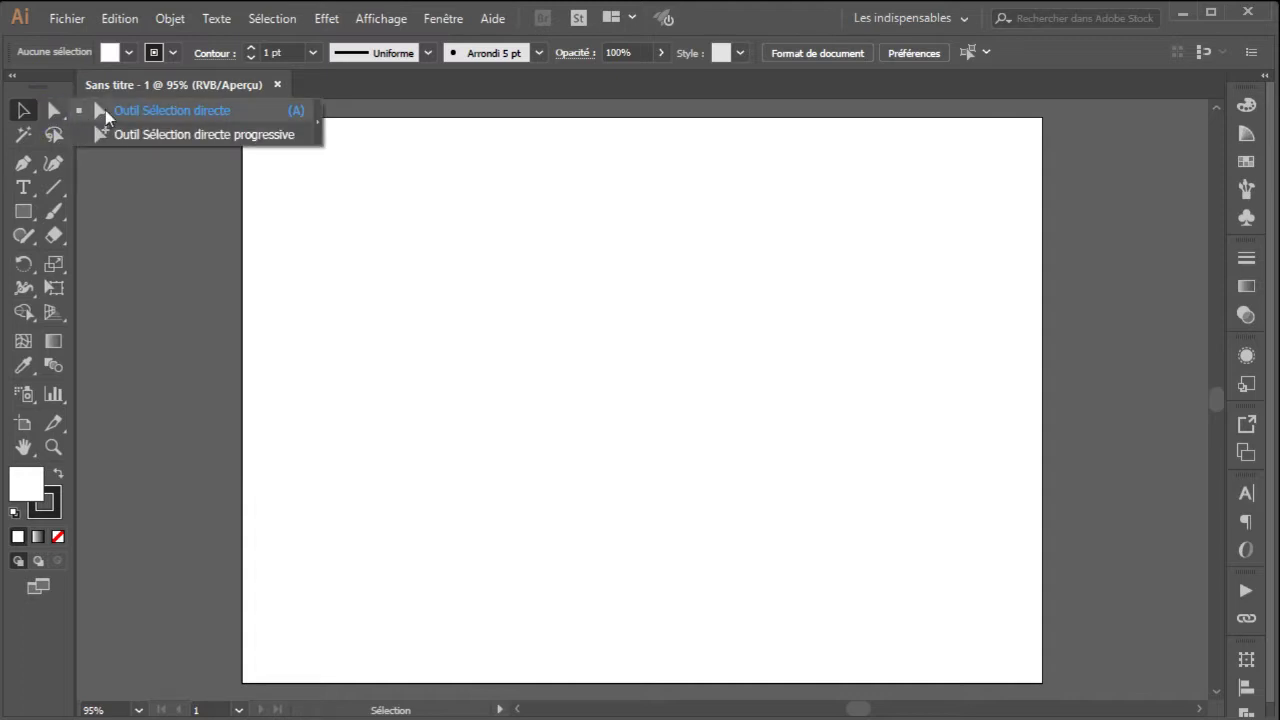
click(55, 115)
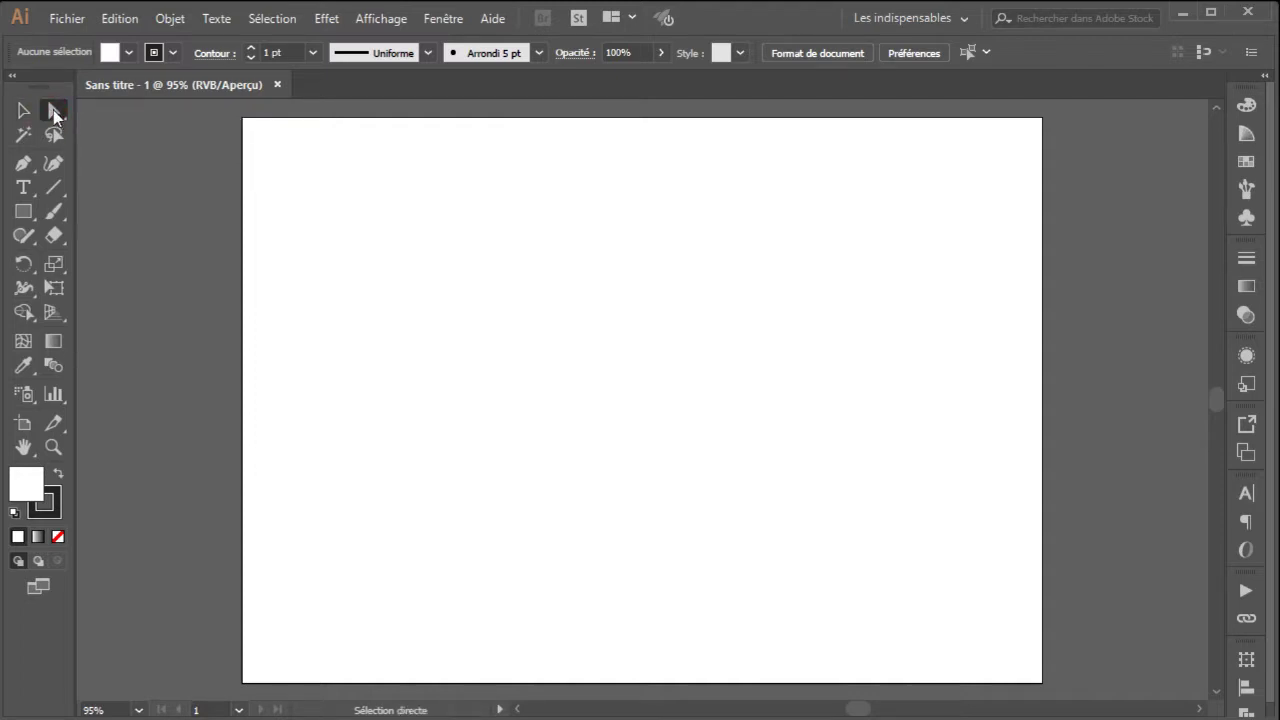
click(55, 115)
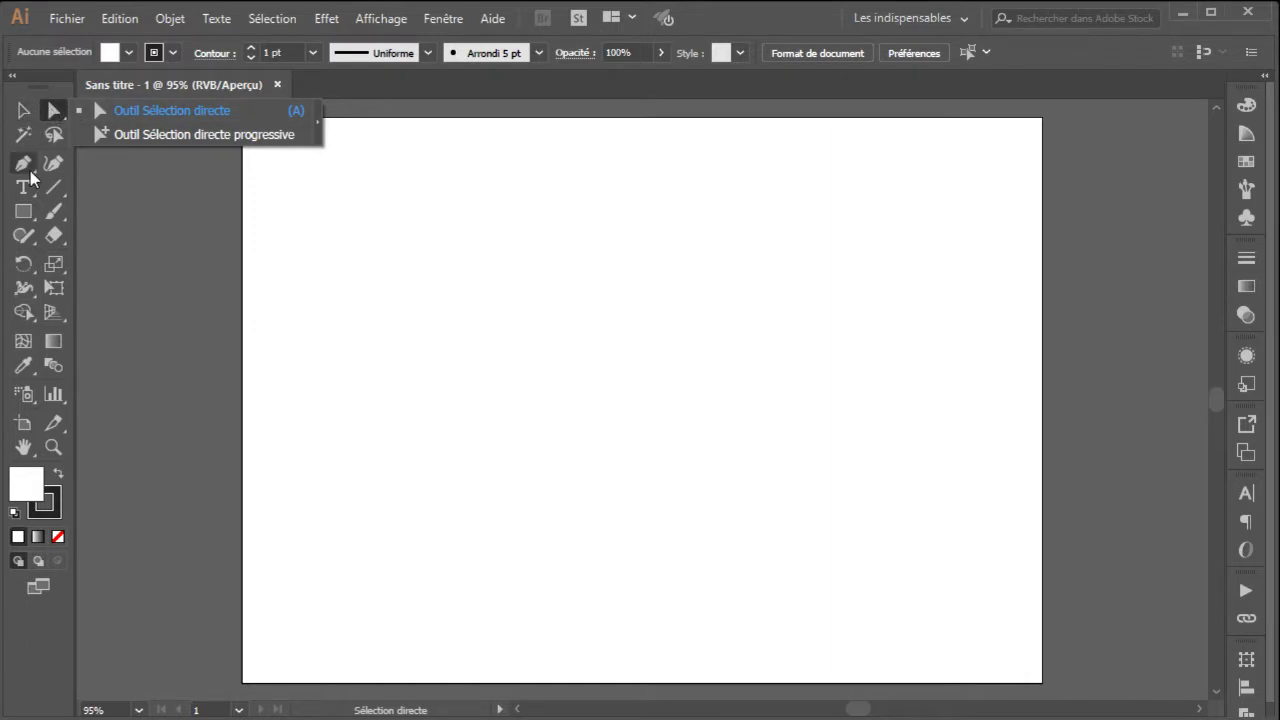
click(77, 167)
click(23, 164)
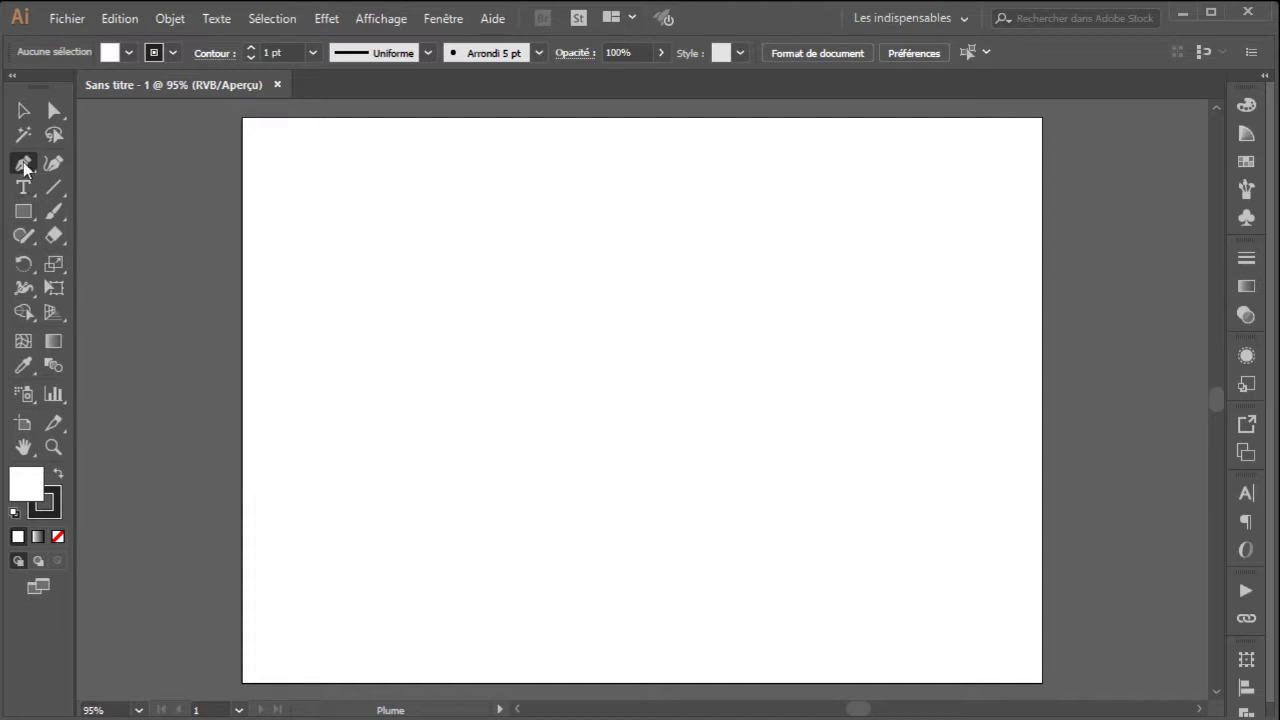
click(24, 166)
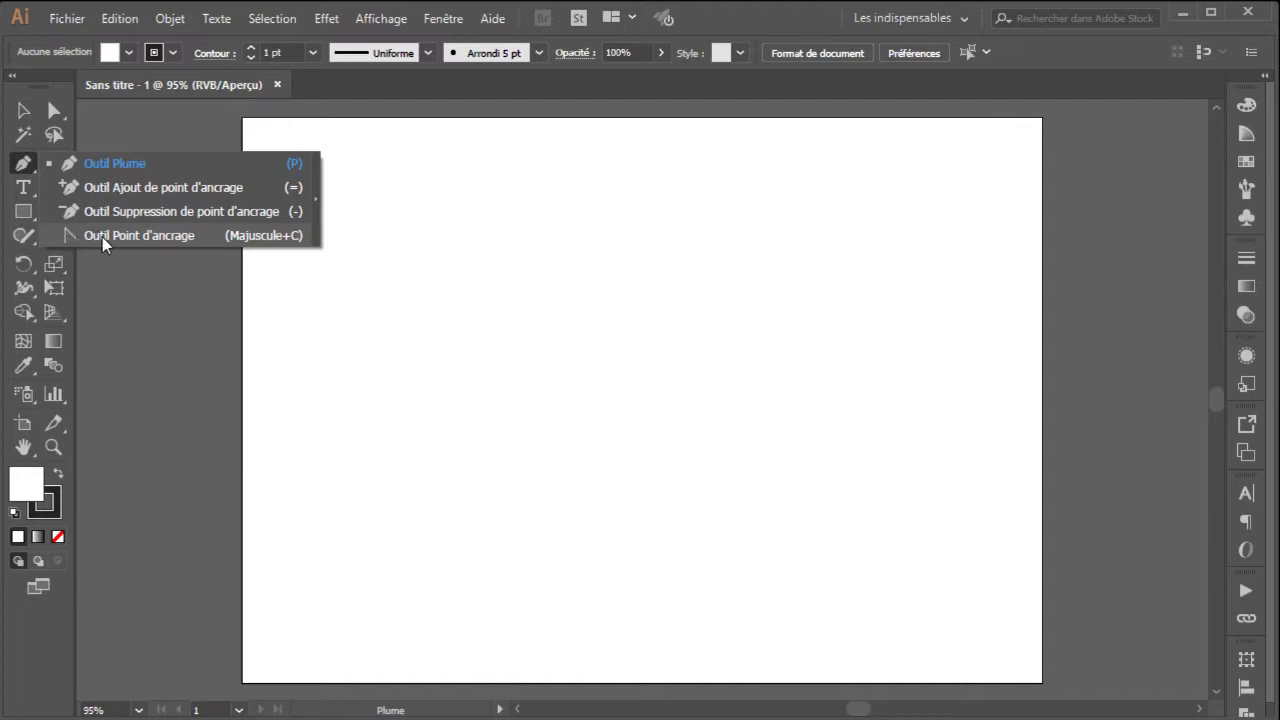
click(23, 164)
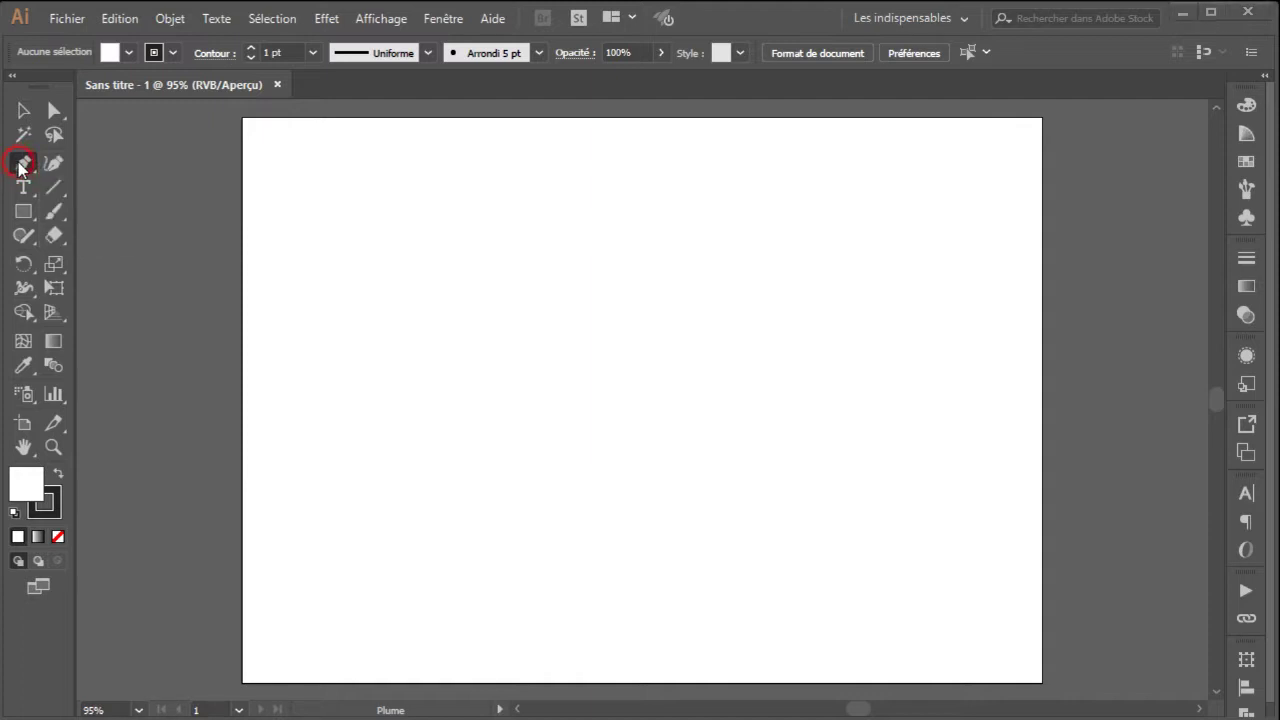
click(24, 213)
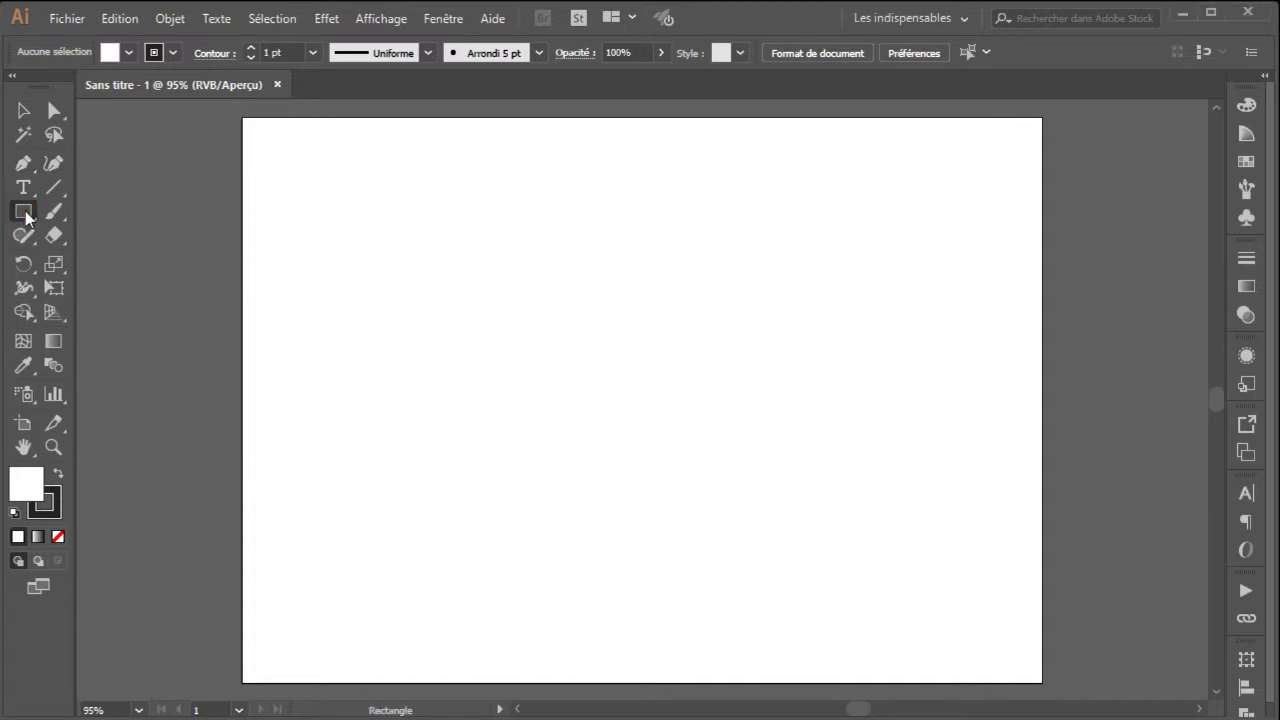
click(25, 214)
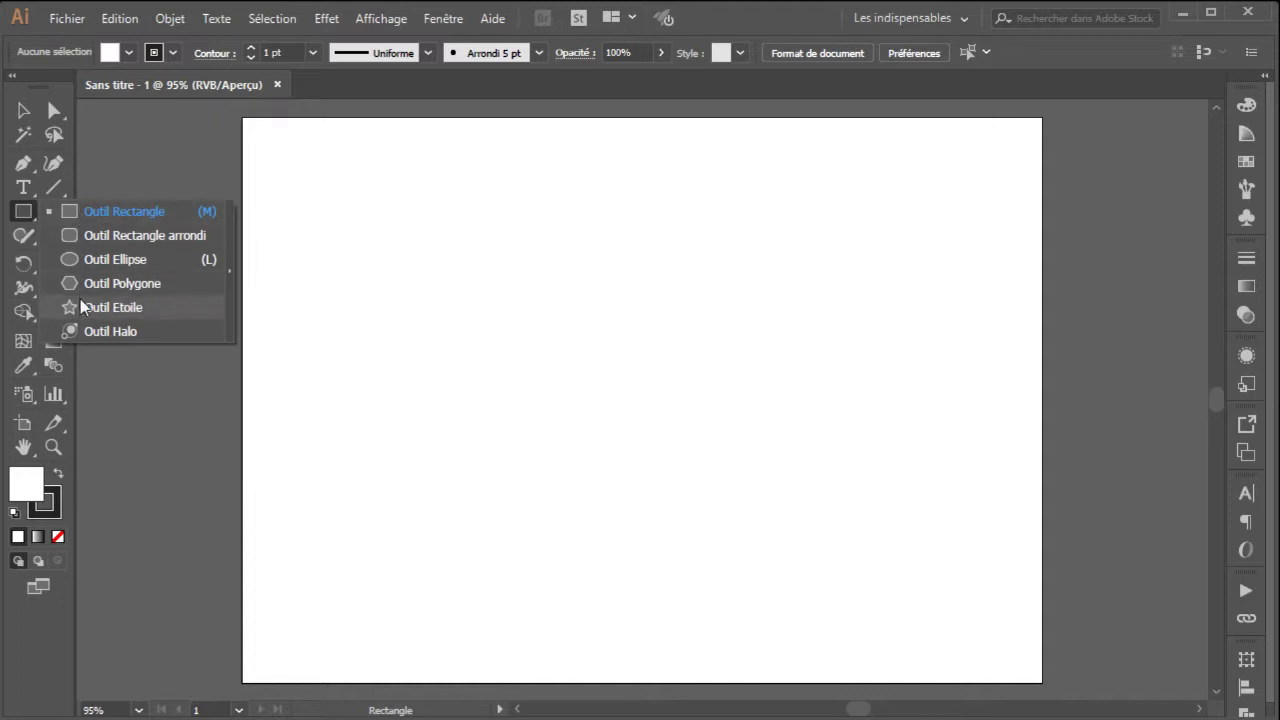
click(28, 212)
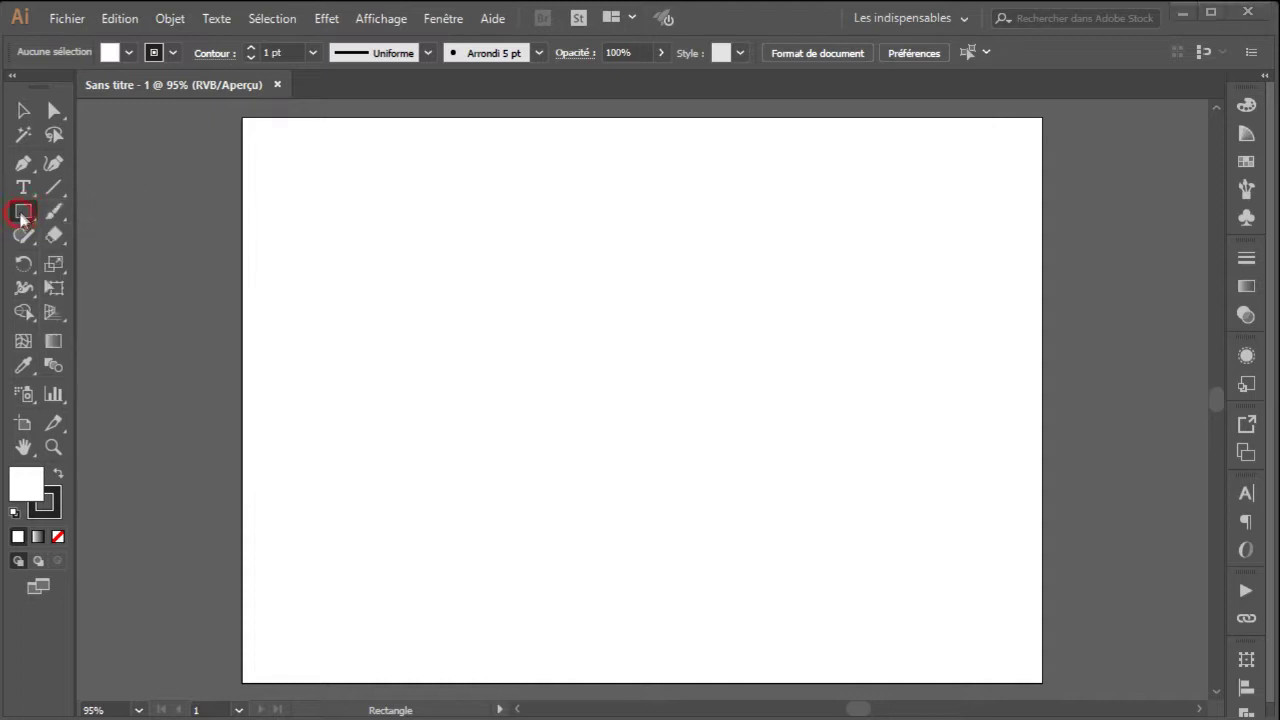
Step: Paint a simple face with the Paintbrush on the artboard: zigzag hair, two short eye strokes and a curved smile
key(b)
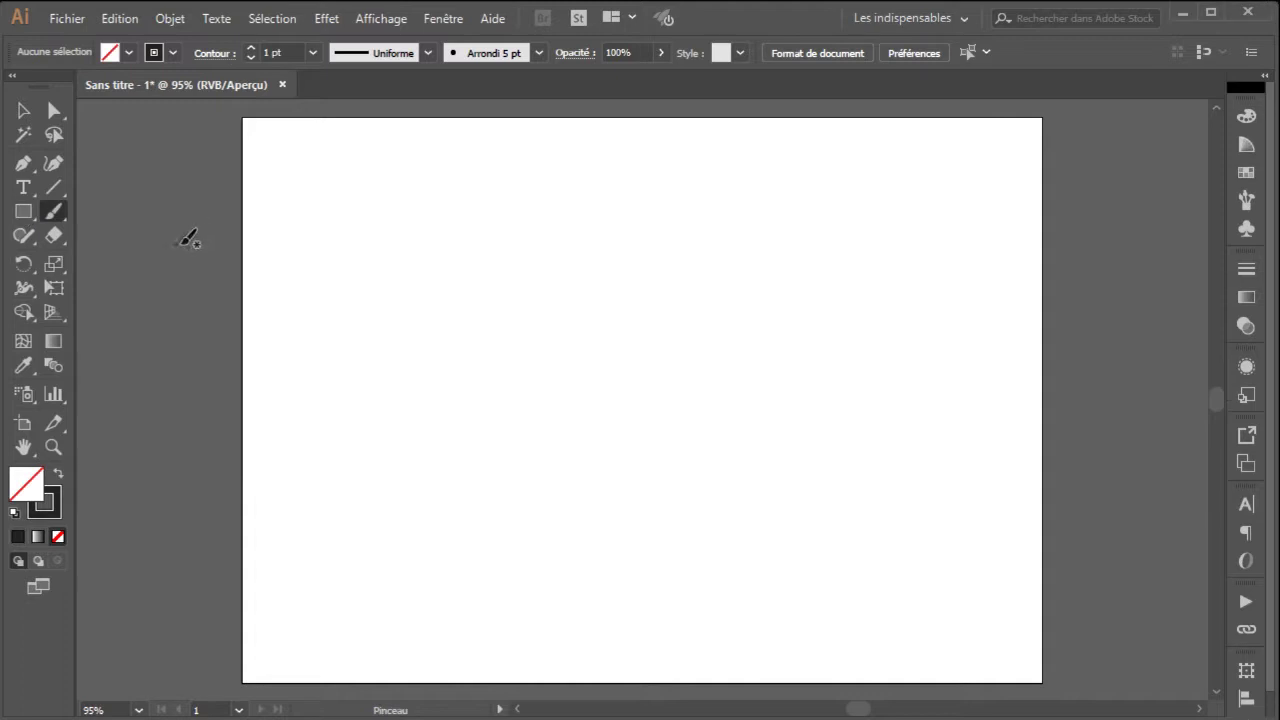
click(53, 214)
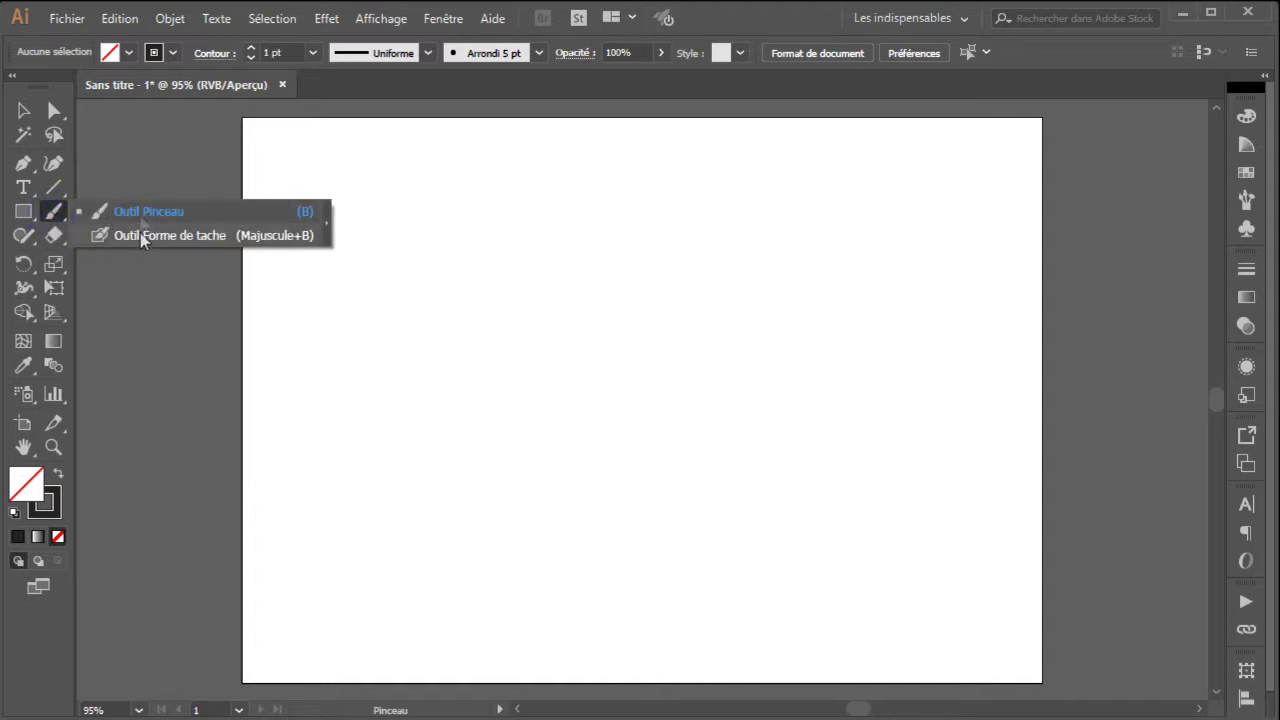
click(53, 214)
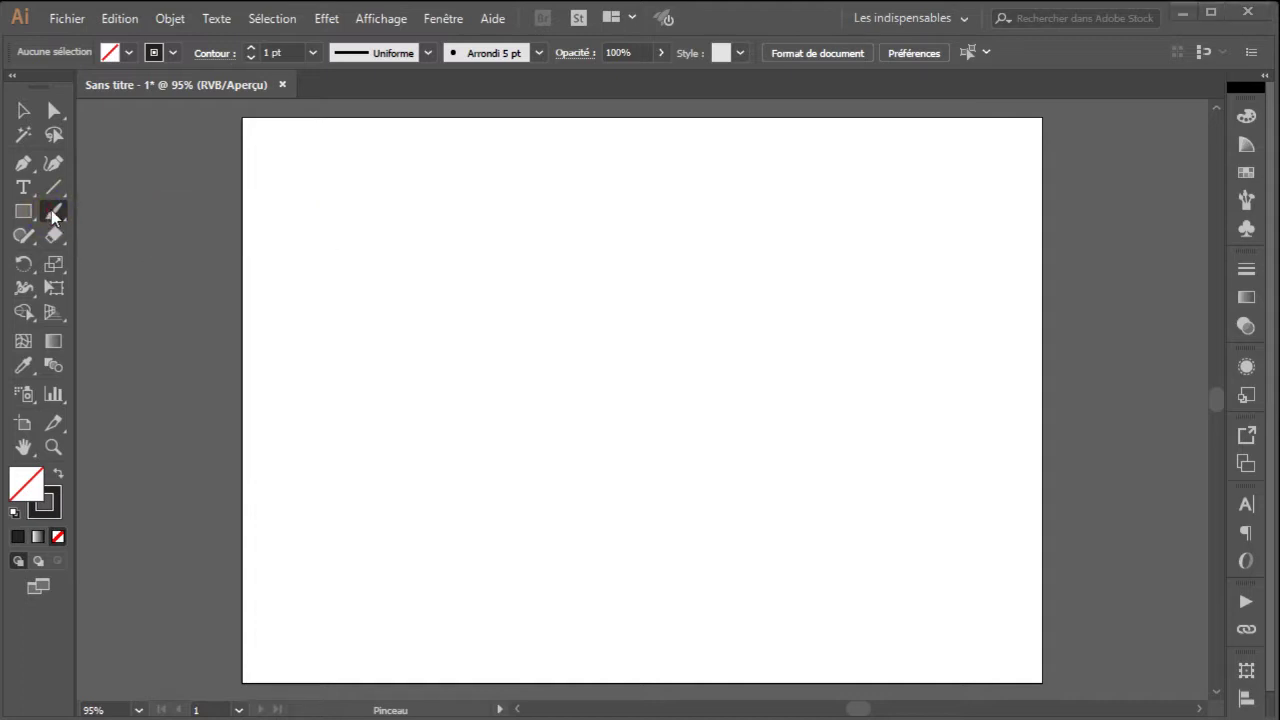
click(44, 502)
mouse_move(319, 168)
mouse_down()
mouse_move(295, 262)
mouse_move(348, 248)
mouse_move(383, 326)
mouse_move(453, 280)
mouse_up()
drag(410, 380, 410, 388)
drag(453, 370, 455, 378)
mouse_move(385, 430)
mouse_down()
mouse_move(406, 443)
mouse_move(556, 368)
mouse_up()
Step: Select all strokes of the painted face, delete them and collapse the colour settings
click(24, 110)
mouse_move(430, 472)
mouse_down()
mouse_move(395, 452)
mouse_move(409, 459)
mouse_up()
click(567, 490)
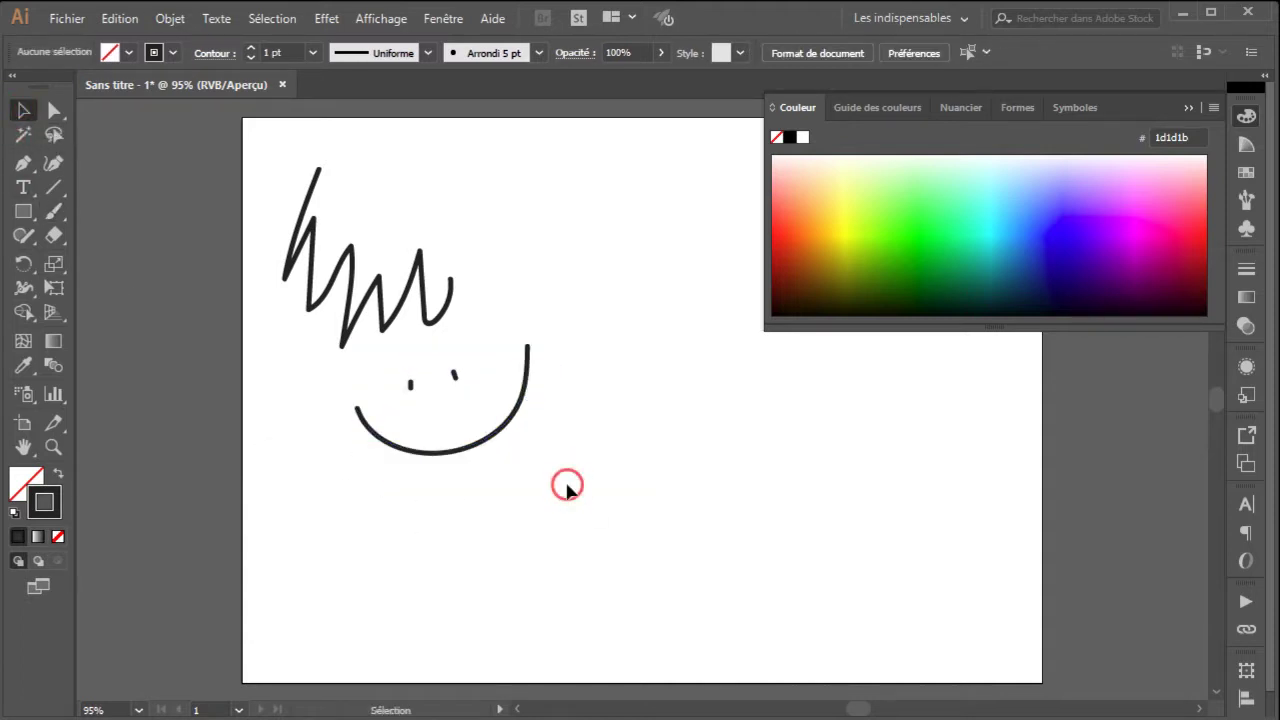
mouse_move(566, 485)
mouse_down()
mouse_move(263, 180)
mouse_move(280, 137)
mouse_move(265, 139)
mouse_up()
key(Delete)
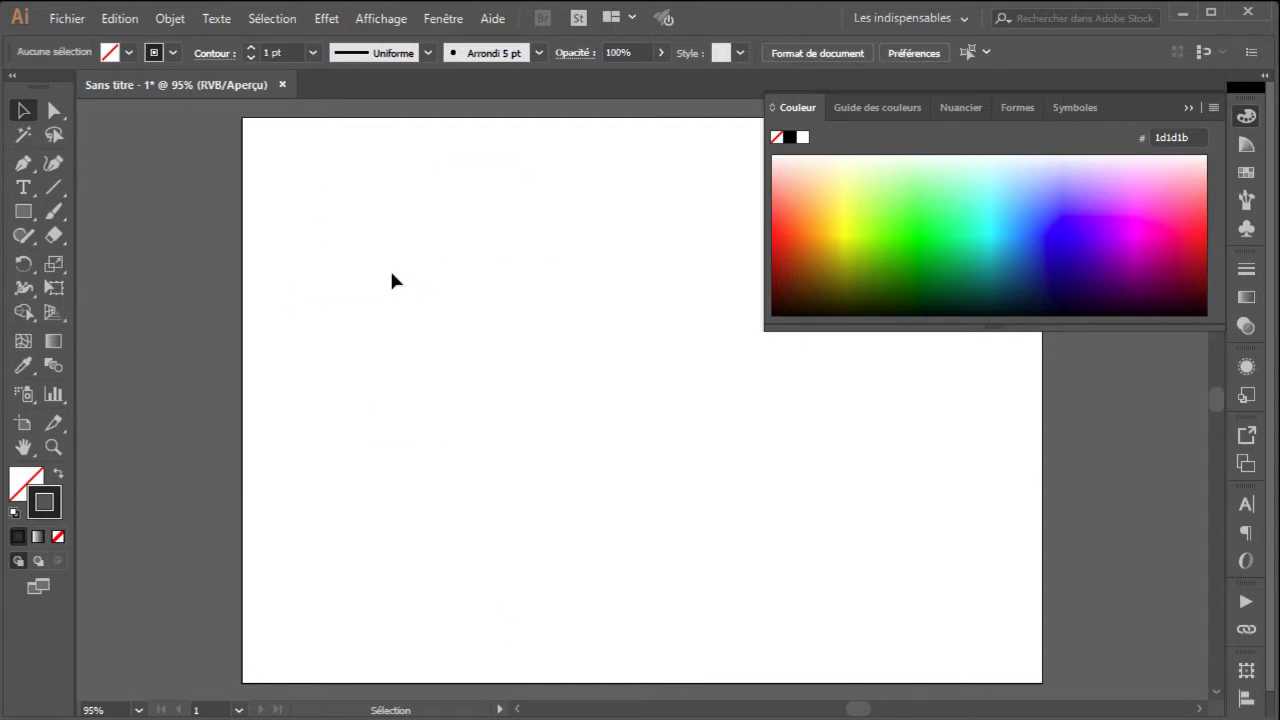
click(1188, 110)
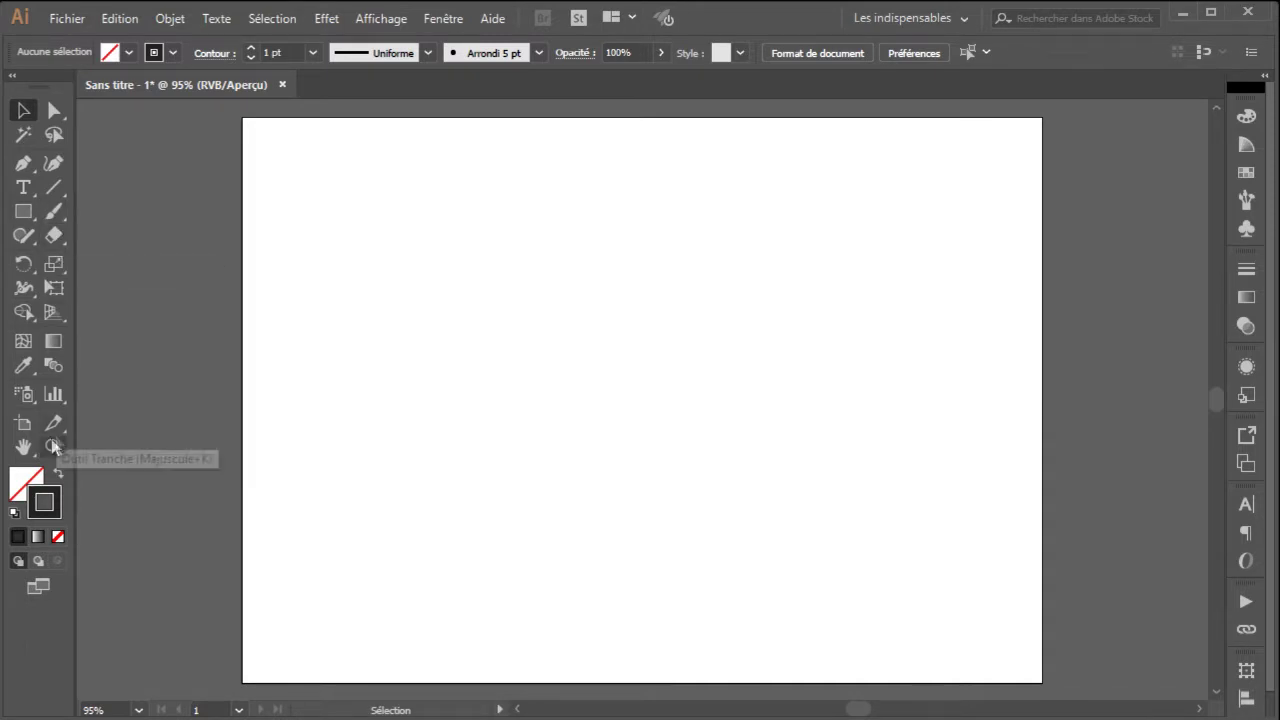
Step: Try out the Hand and Zoom tools, enlarging the view to 150% on the artboard's upper-left area
click(23, 448)
mouse_move(331, 380)
mouse_down()
mouse_move(400, 380)
mouse_move(246, 380)
mouse_move(461, 426)
mouse_move(214, 340)
mouse_move(317, 363)
mouse_move(300, 380)
mouse_move(308, 372)
mouse_up()
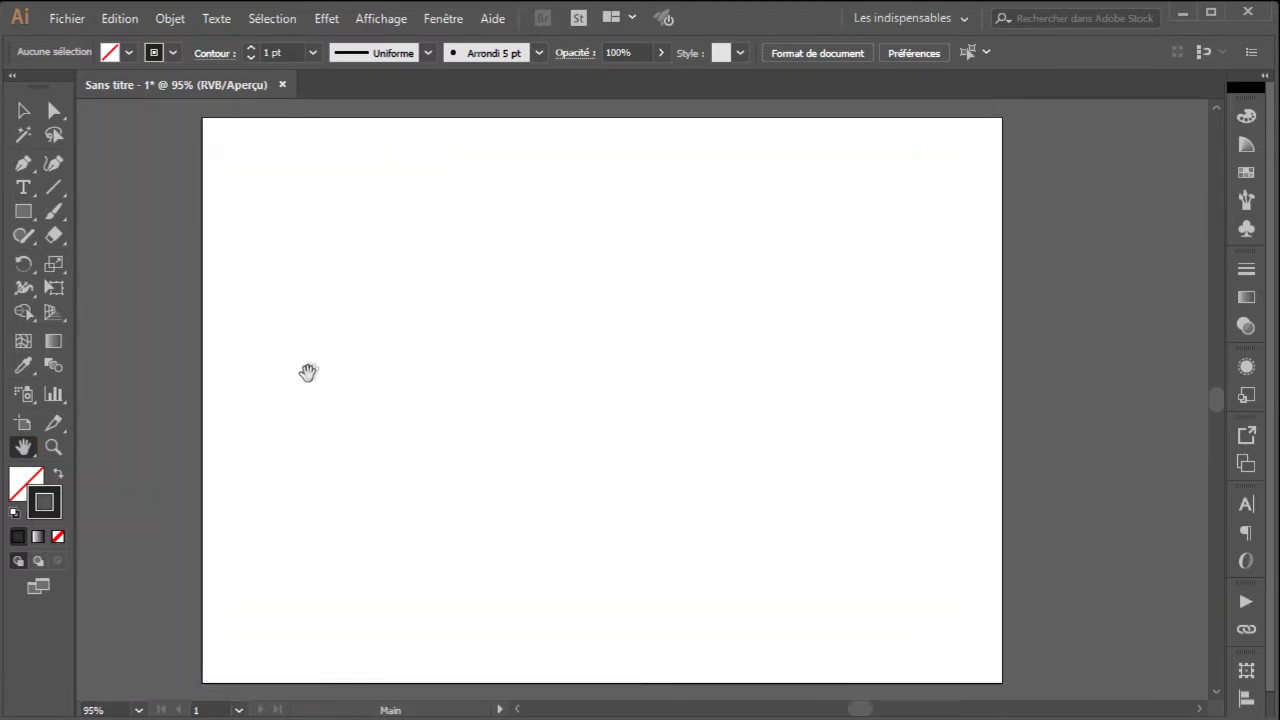
click(53, 448)
click(369, 330)
click(369, 330)
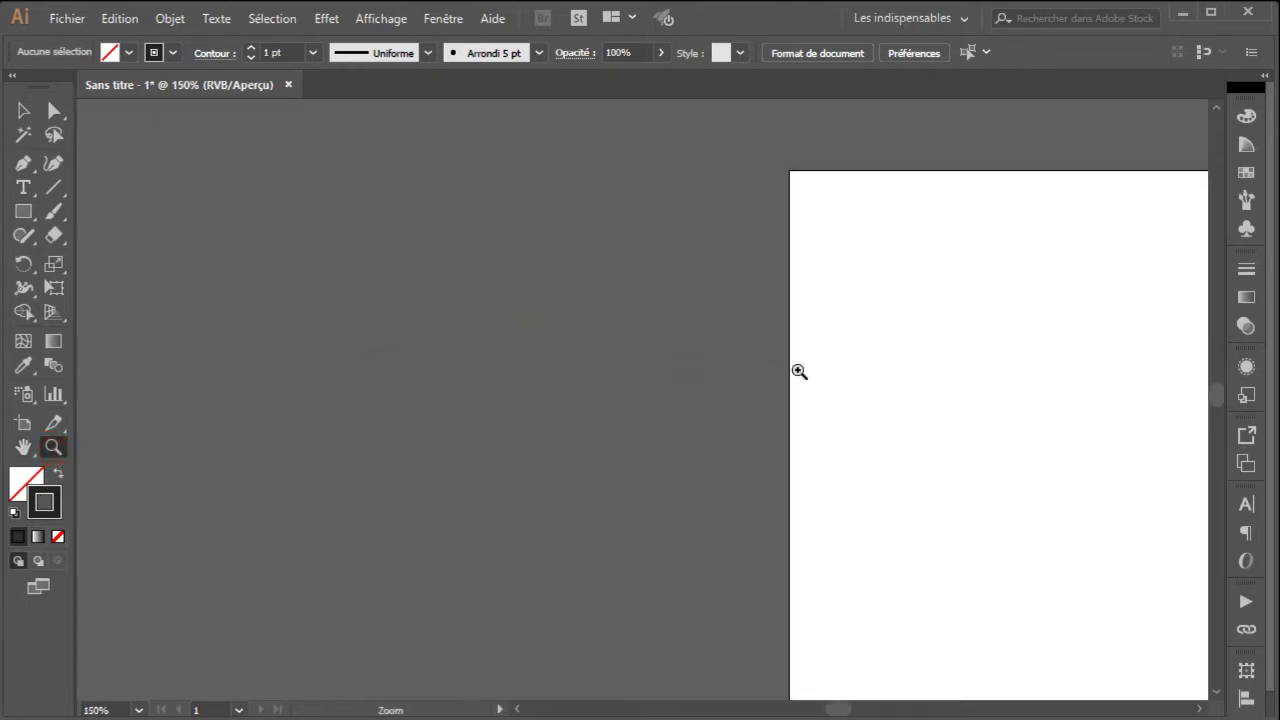
click(24, 110)
key(space)
drag(866, 423, 266, 366)
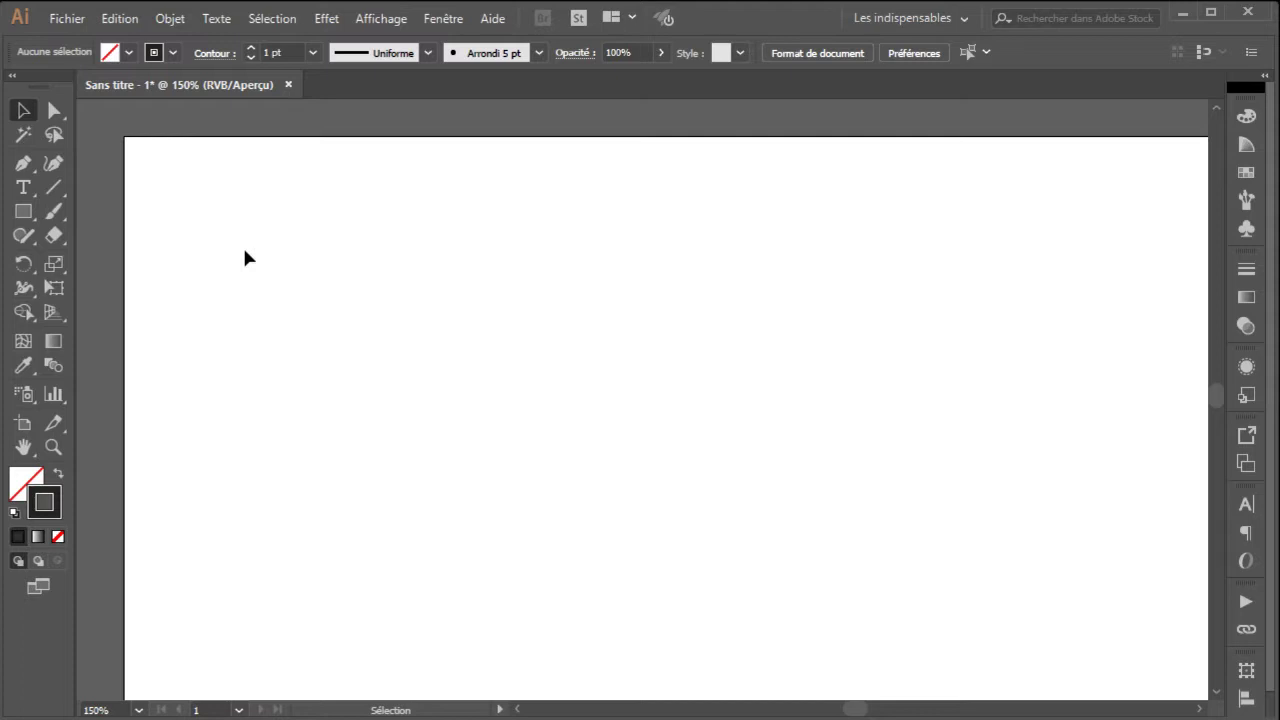
Step: Paint a large flower-like outline with six rounded lobes and one smaller one, using the Paintbrush
click(53, 214)
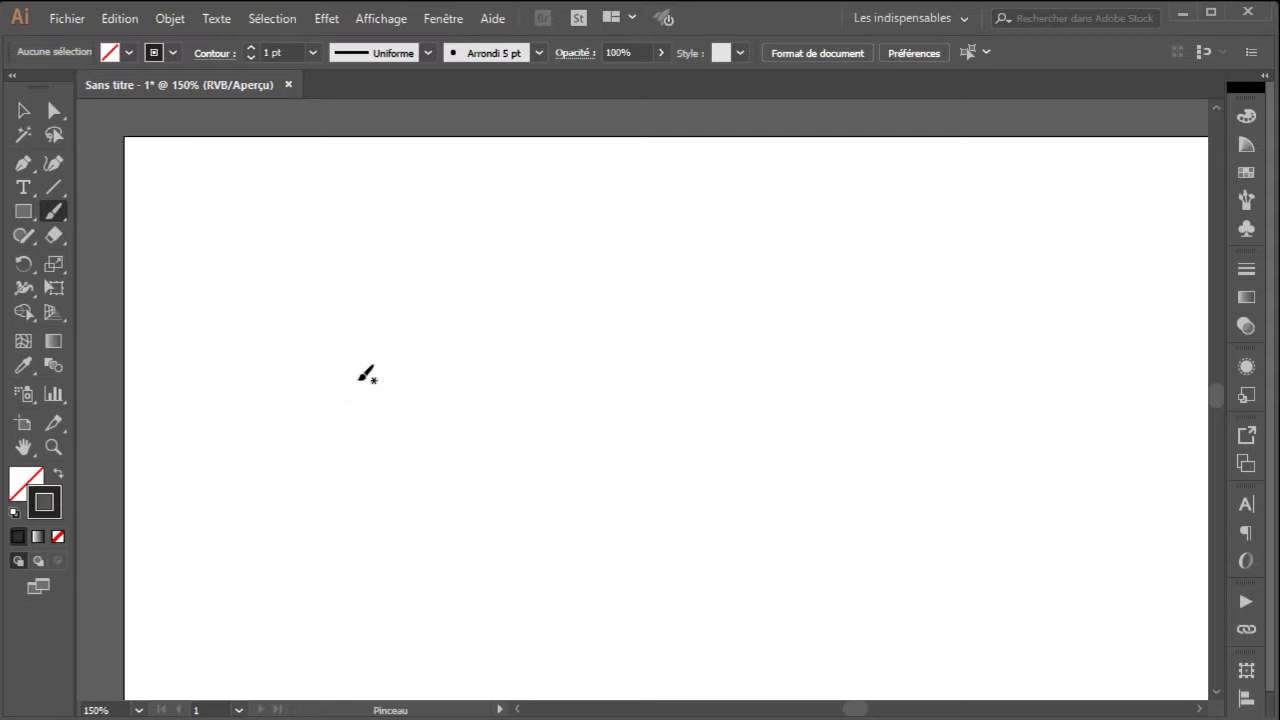
drag(358, 380, 336, 318)
mouse_move(412, 241)
mouse_down()
mouse_move(450, 244)
mouse_move(468, 266)
mouse_move(486, 345)
mouse_move(505, 305)
mouse_move(567, 283)
mouse_move(631, 306)
mouse_move(655, 354)
mouse_up()
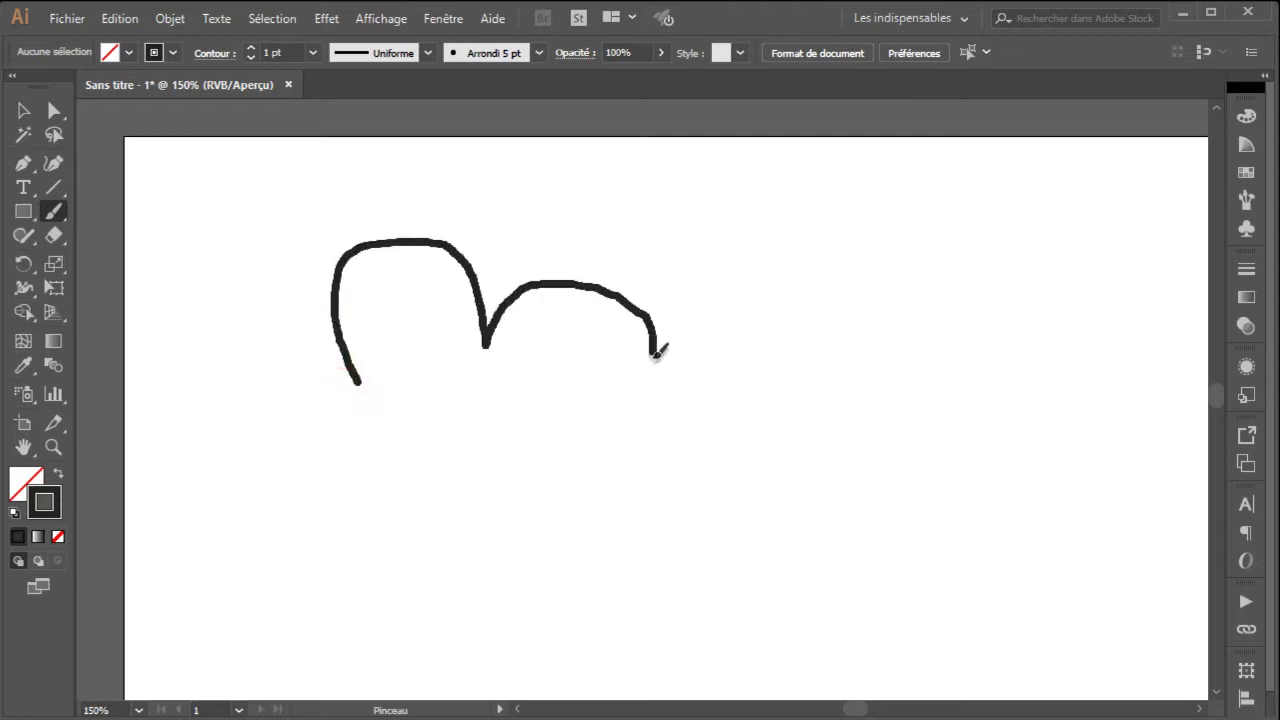
mouse_move(609, 414)
mouse_down()
mouse_move(673, 439)
mouse_move(690, 476)
mouse_move(687, 533)
mouse_move(671, 554)
mouse_move(629, 565)
mouse_move(574, 554)
mouse_move(556, 617)
mouse_move(458, 644)
mouse_move(410, 601)
mouse_move(393, 558)
mouse_move(287, 575)
mouse_move(245, 527)
mouse_move(240, 470)
mouse_move(263, 448)
mouse_move(309, 446)
mouse_move(298, 407)
mouse_move(320, 376)
mouse_move(366, 382)
mouse_up()
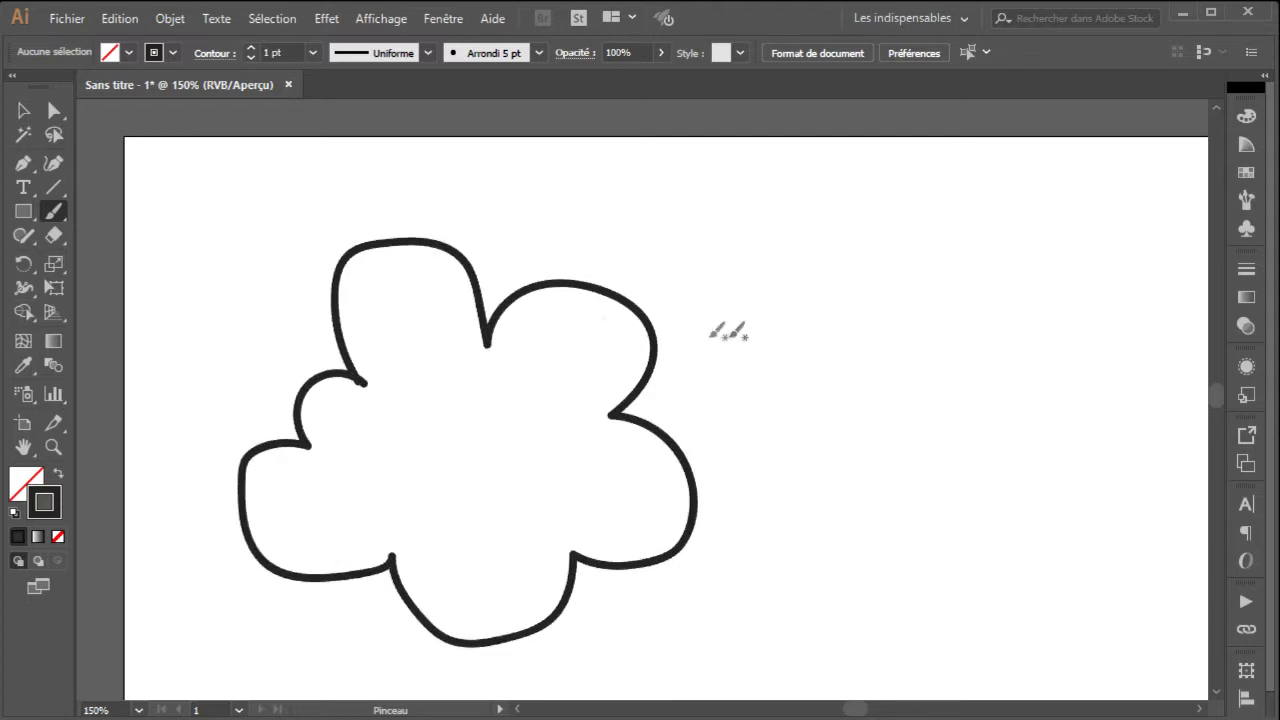
Step: Move the whole flower outline slightly up and to the left, and deselect it
click(23, 110)
drag(487, 340, 470, 296)
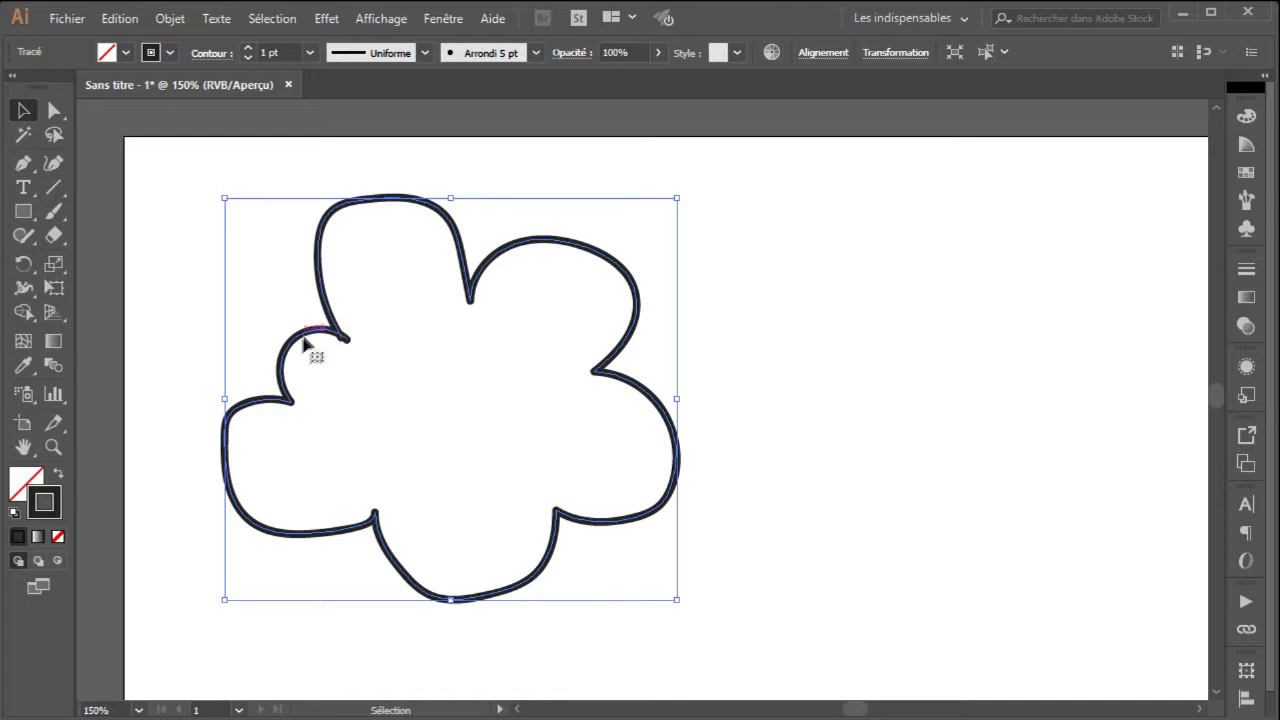
click(727, 341)
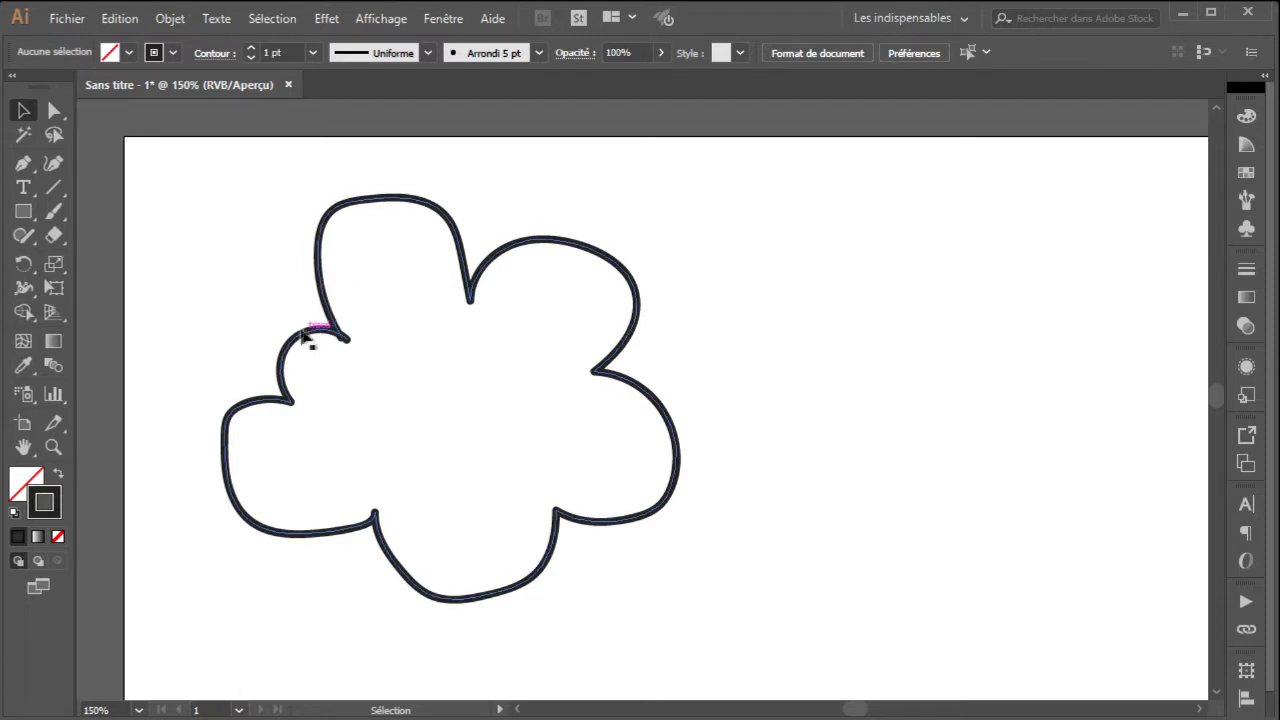
Step: Edit individual anchor points of the flower outline with Direct Selection, pulling the leftmost lobe's edge point outward
key(a)
click(23, 111)
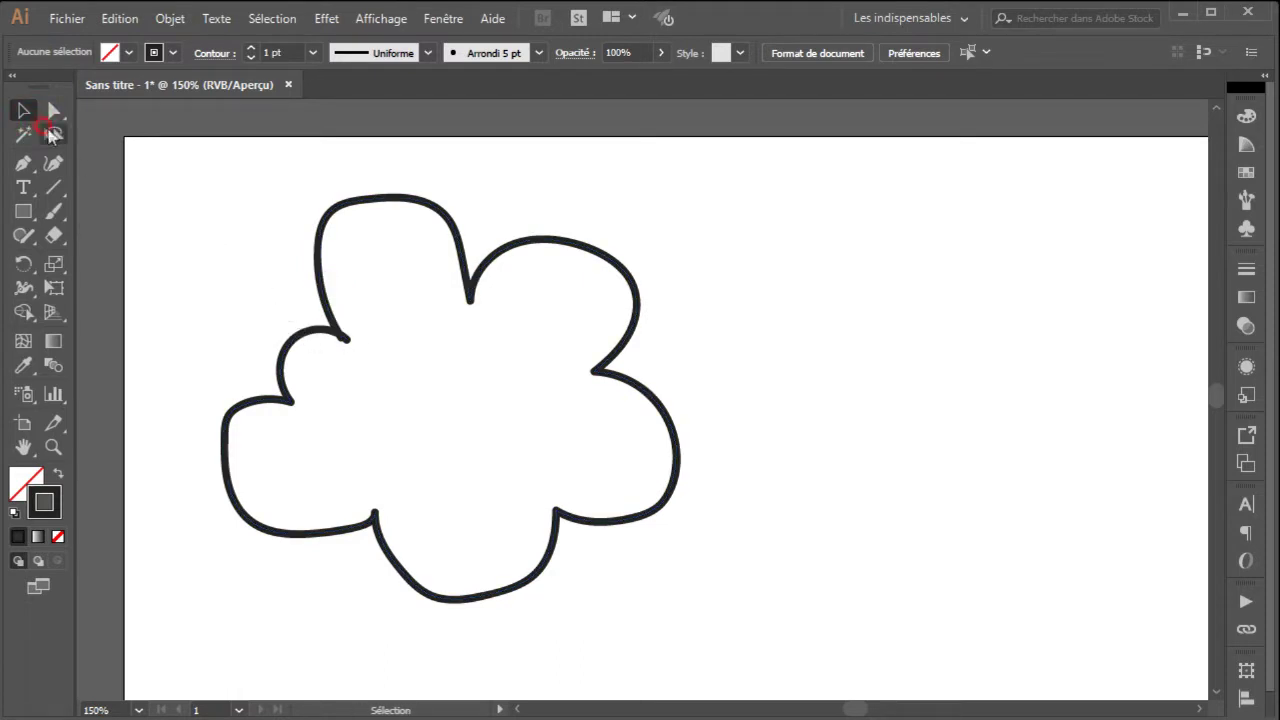
drag(54, 118, 227, 112)
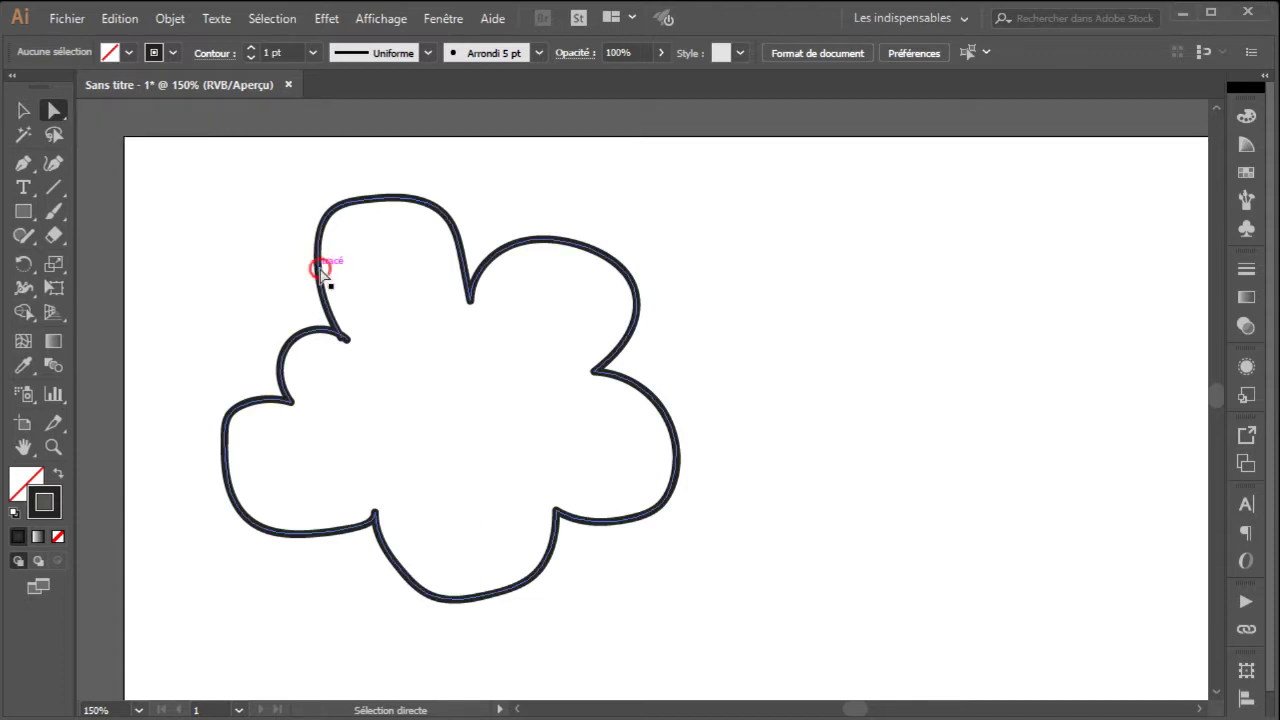
click(330, 312)
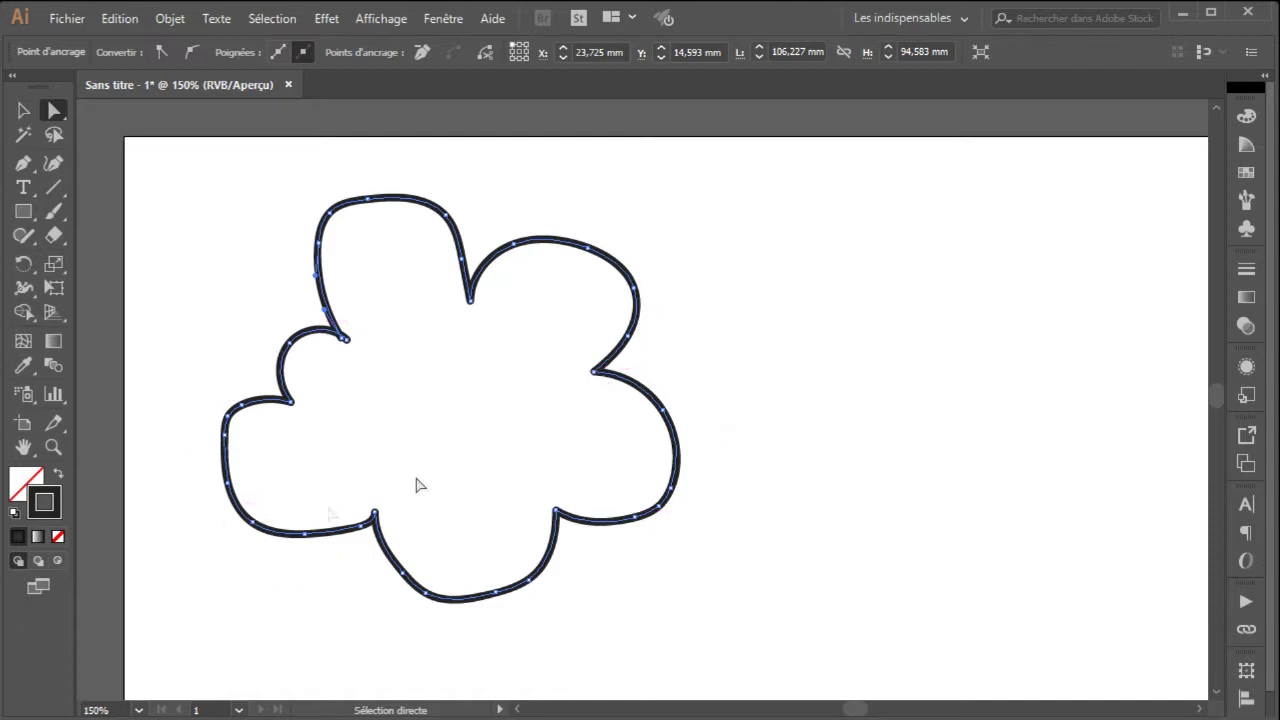
key(ctrl+z)
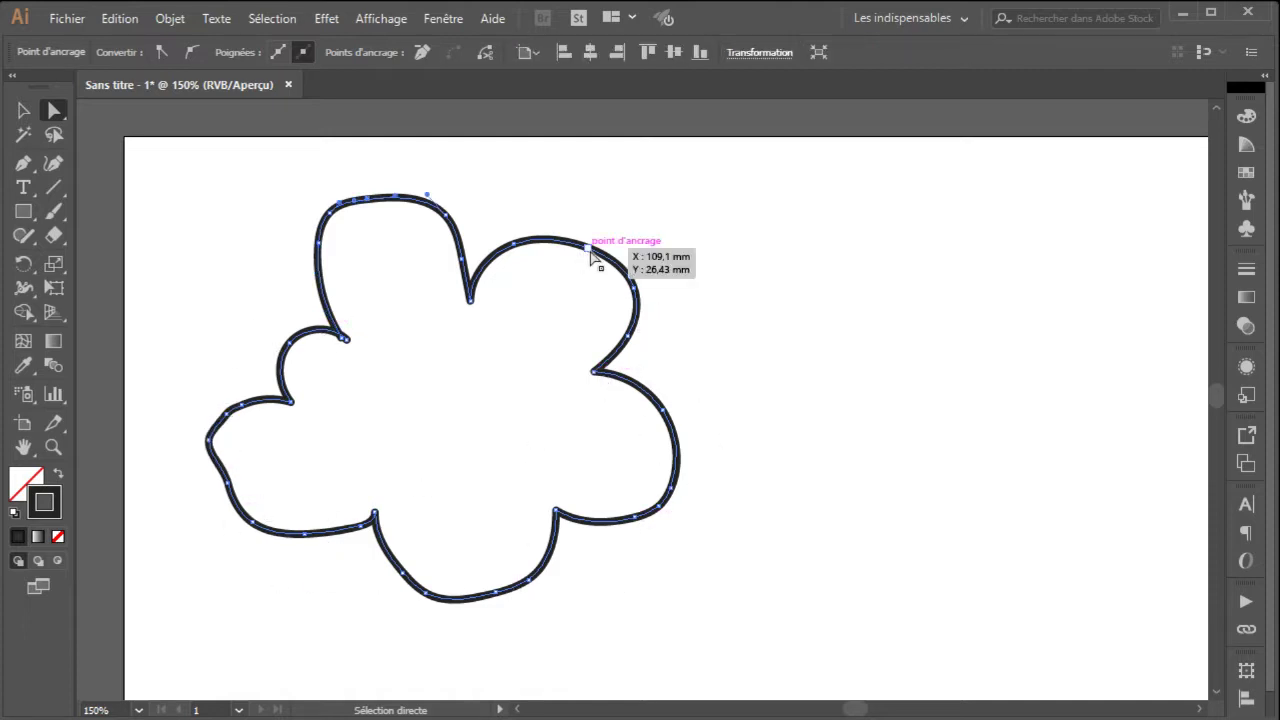
Step: Select the single anchor point near the crest of the flower's upper-right lobe to display its direction handles
key(ctrl+space)
click(595, 246)
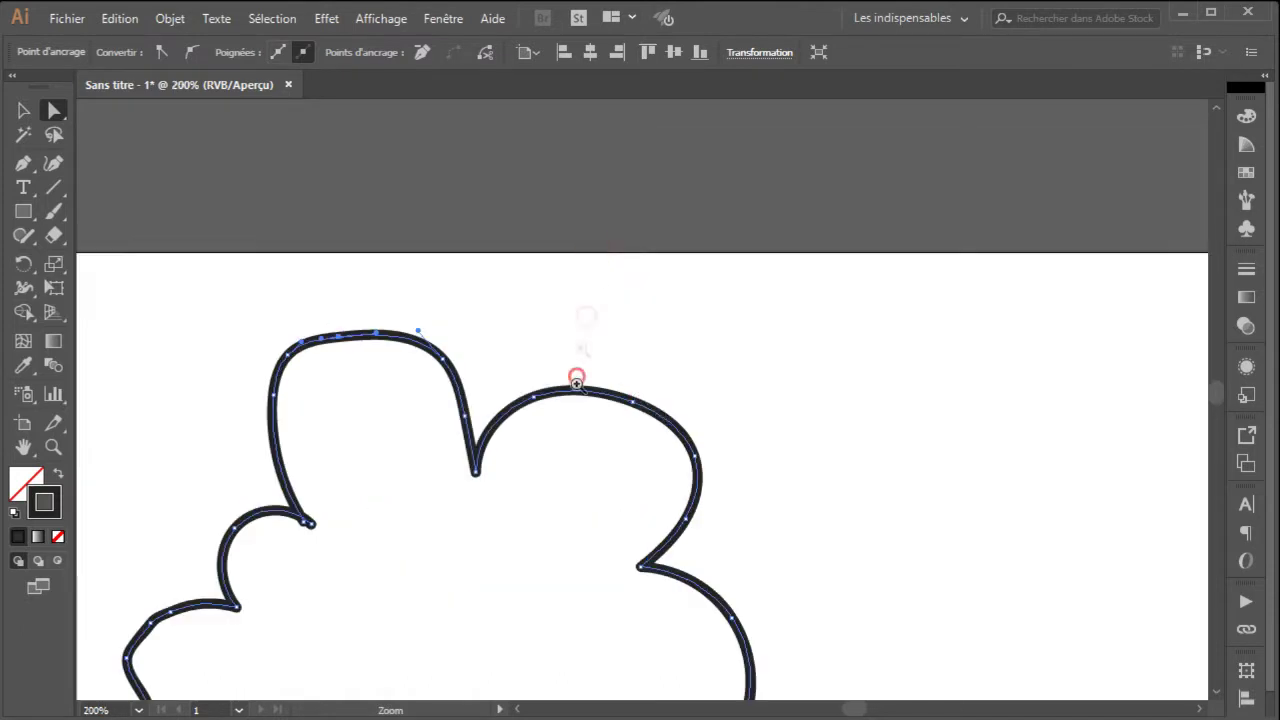
click(649, 411)
click(651, 395)
click(651, 393)
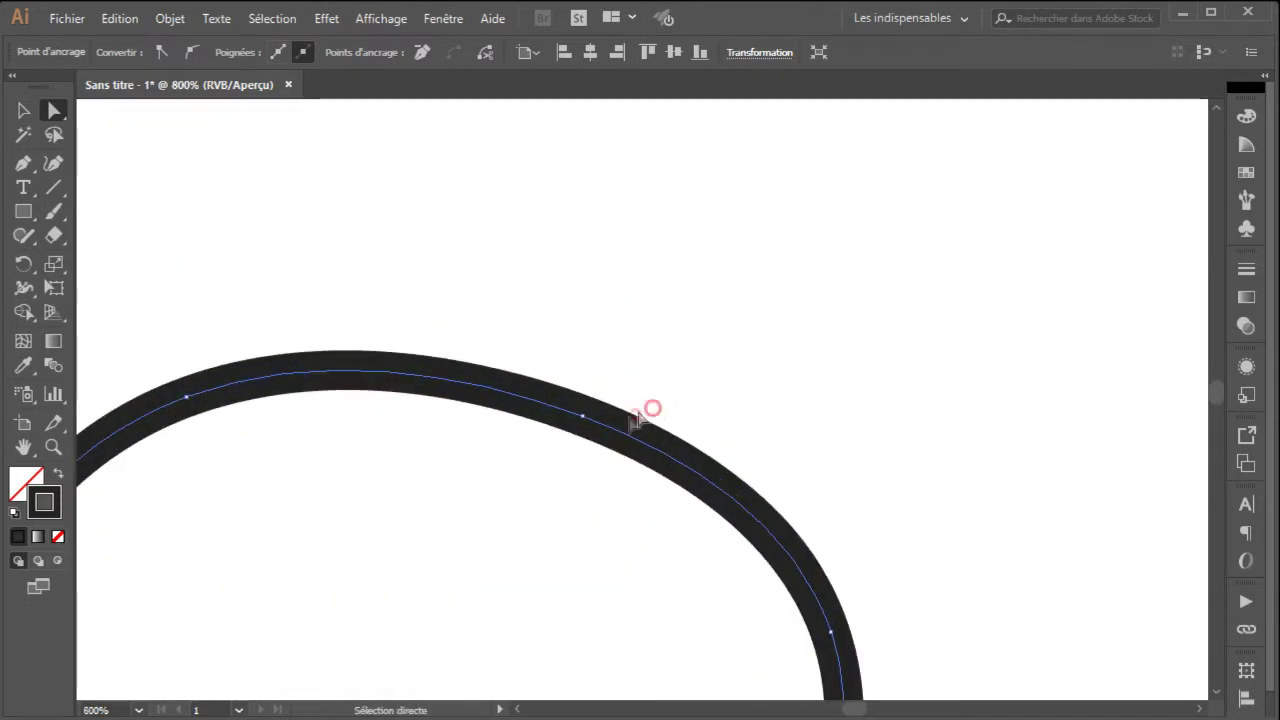
click(583, 416)
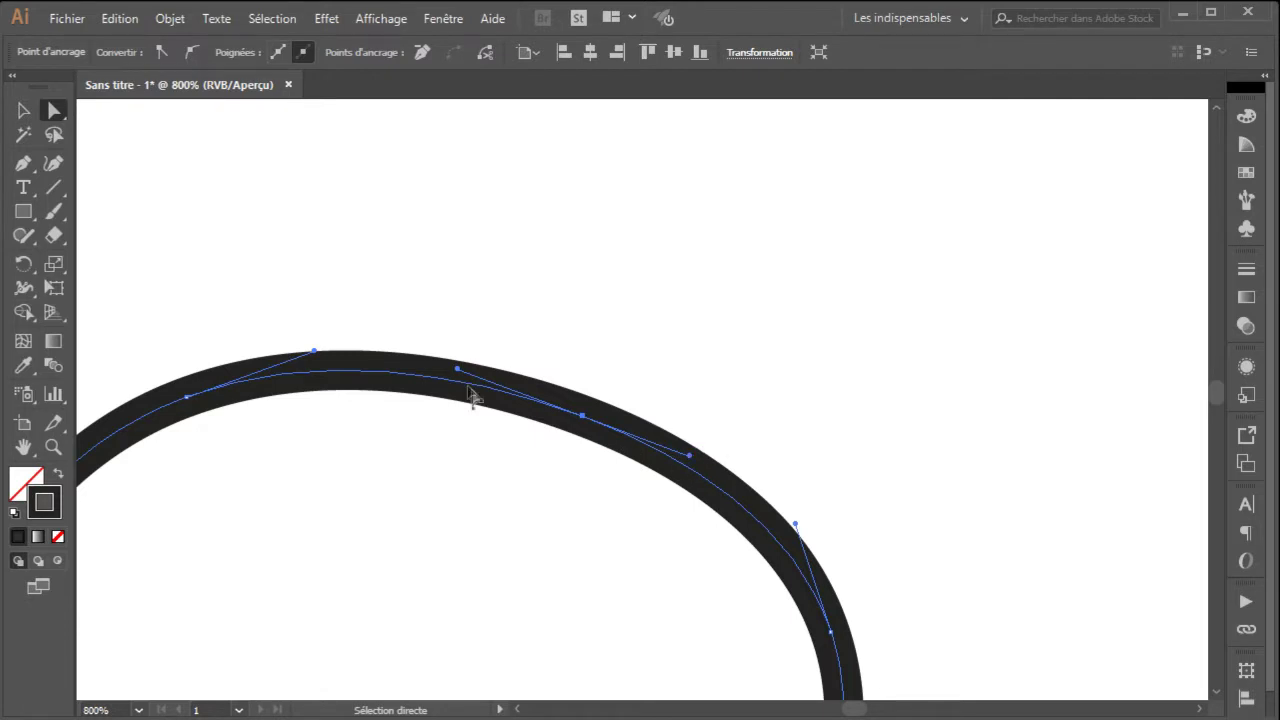
Step: Reshape the flower's upper-right lobe by adjusting the direction handles of its crest anchor point and moving the point upward
drag(457, 369, 191, 209)
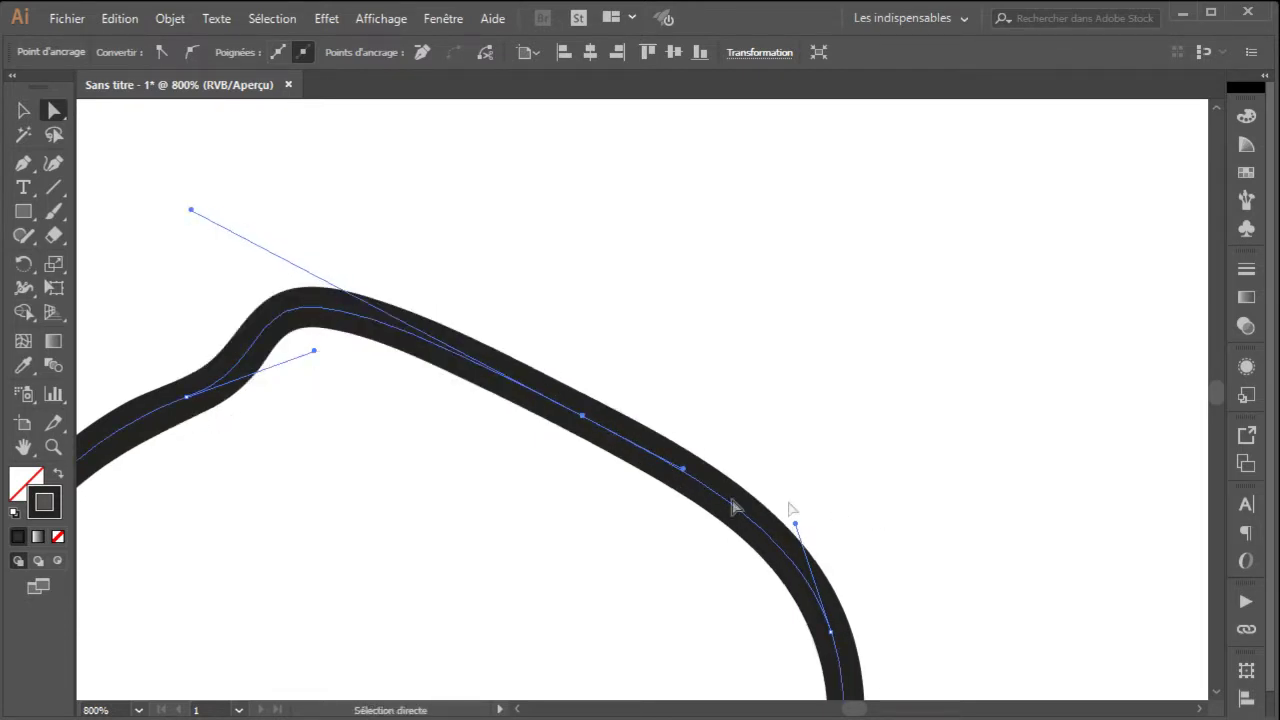
mouse_move(686, 472)
mouse_down()
mouse_move(757, 469)
mouse_move(1029, 574)
mouse_move(966, 543)
mouse_move(766, 490)
mouse_up()
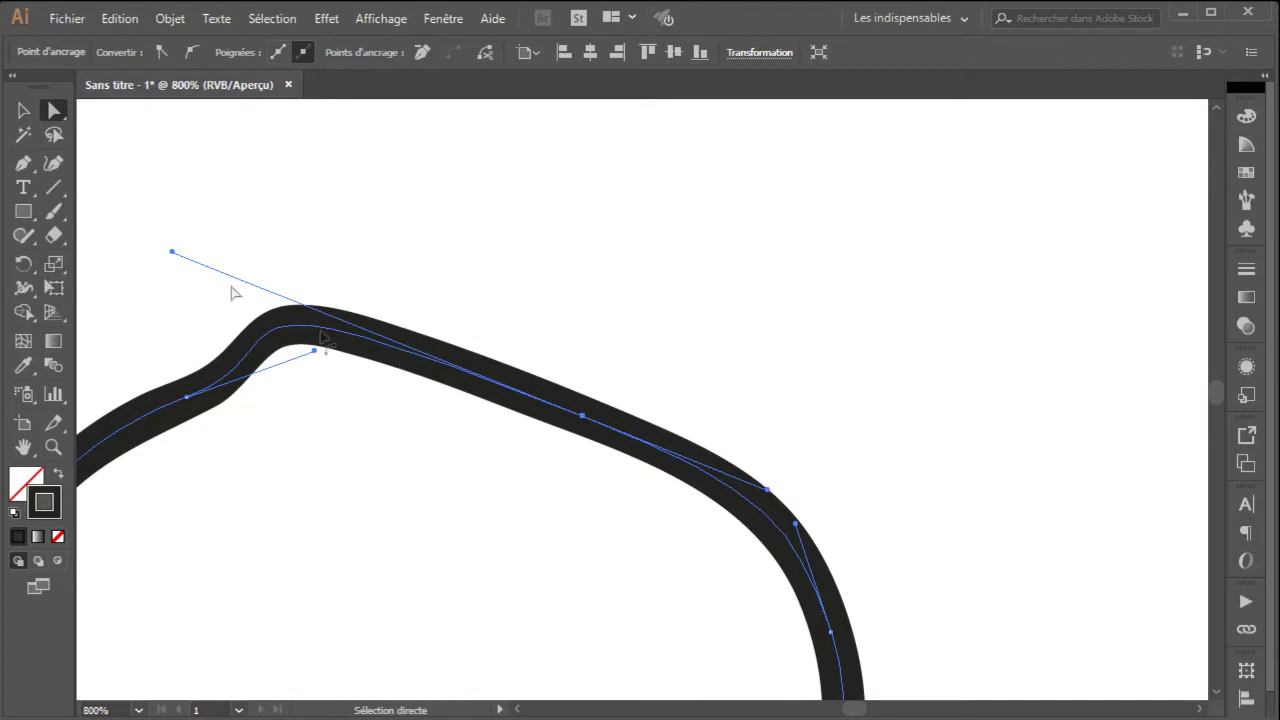
drag(172, 257, 441, 352)
drag(581, 418, 624, 289)
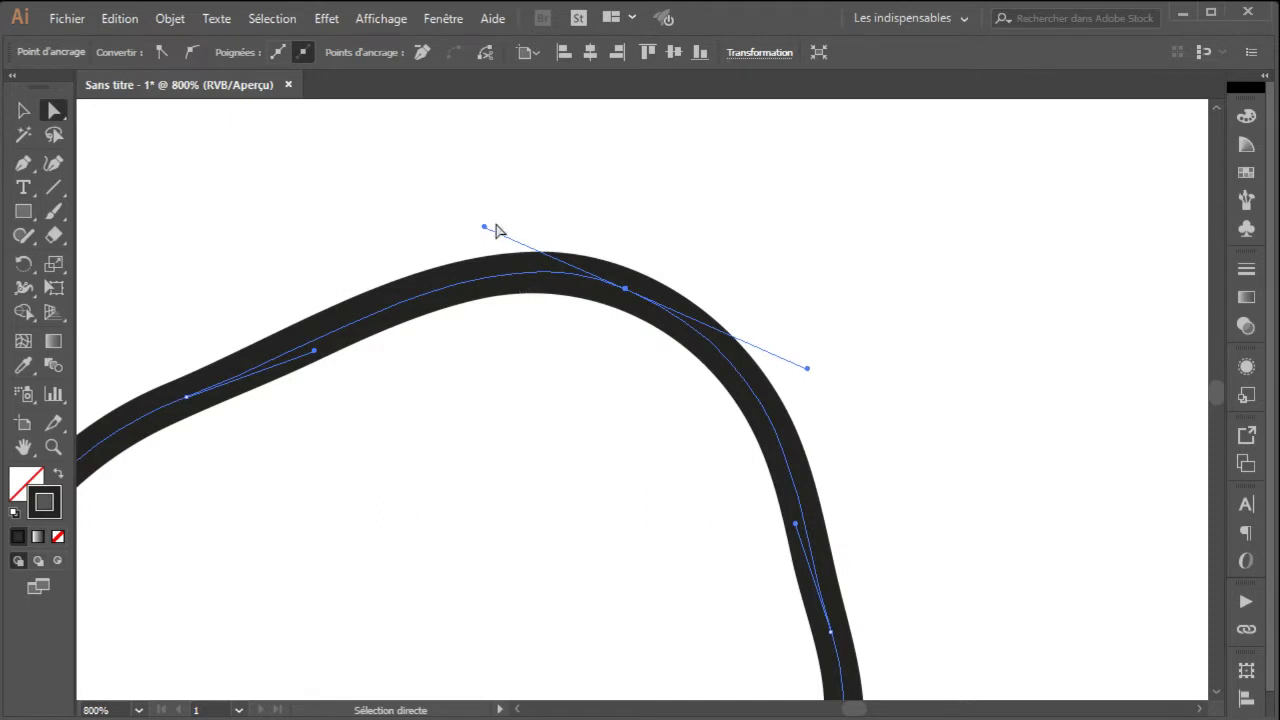
drag(483, 229, 495, 218)
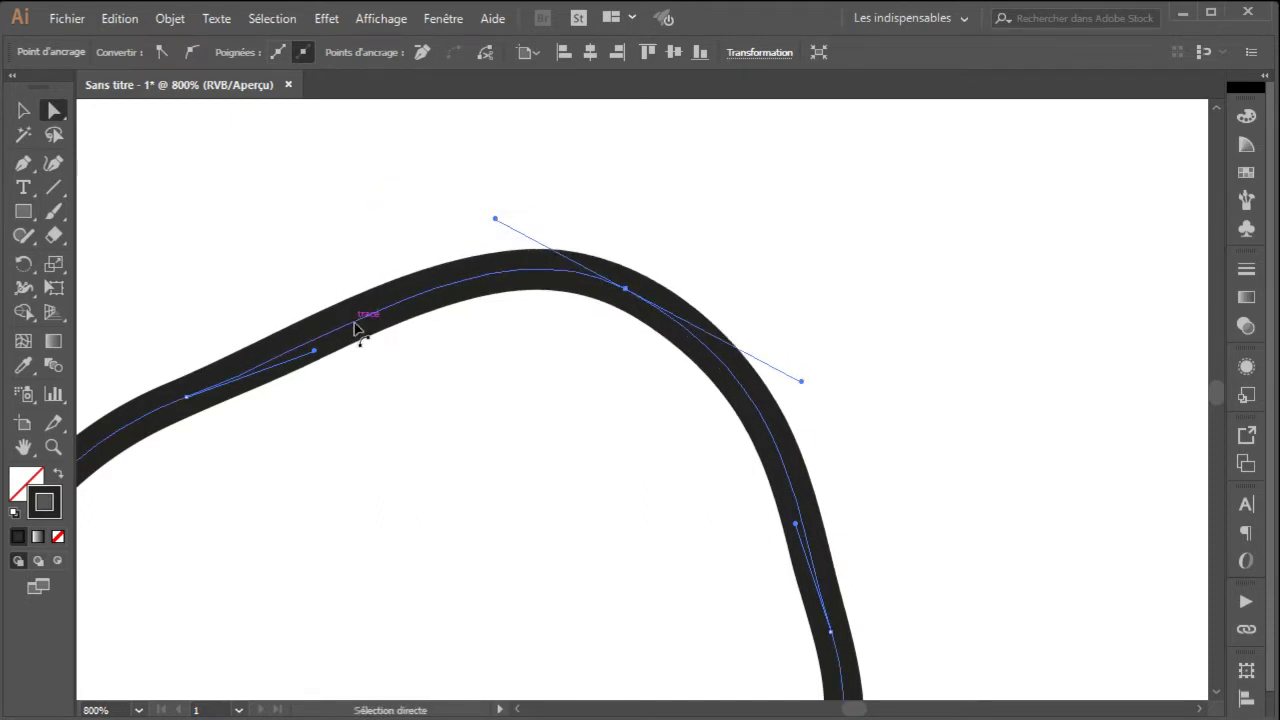
Step: Pull the curve segments on both sides of the upper-right lobe's crest point outward, and deselect the flower
drag(352, 330, 302, 212)
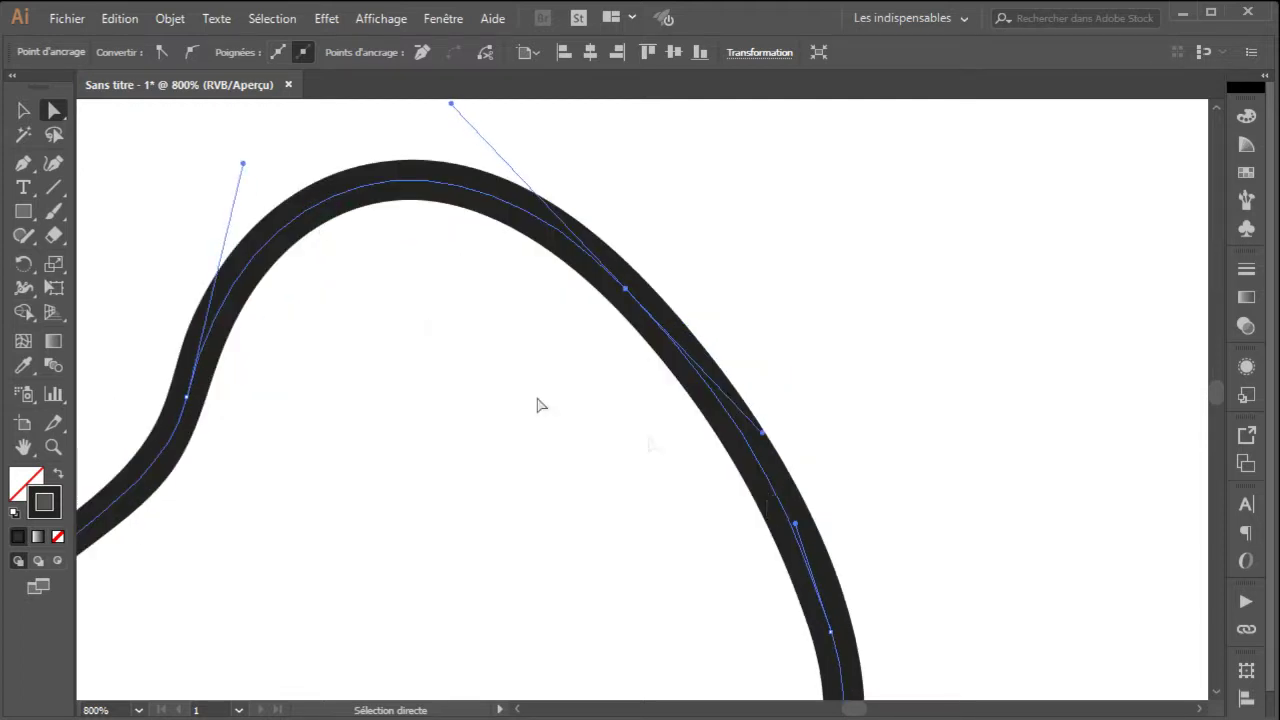
drag(779, 495, 903, 437)
key(ctrl+space)
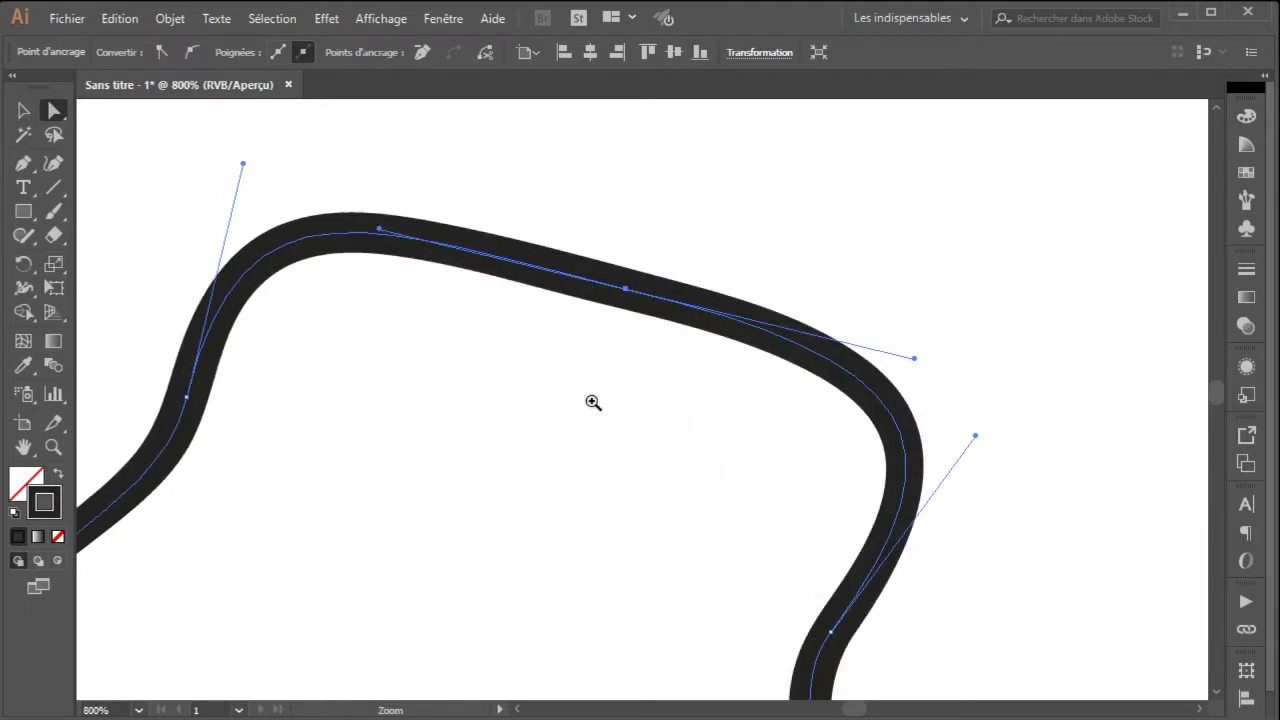
drag(590, 408, 585, 455)
click(585, 455)
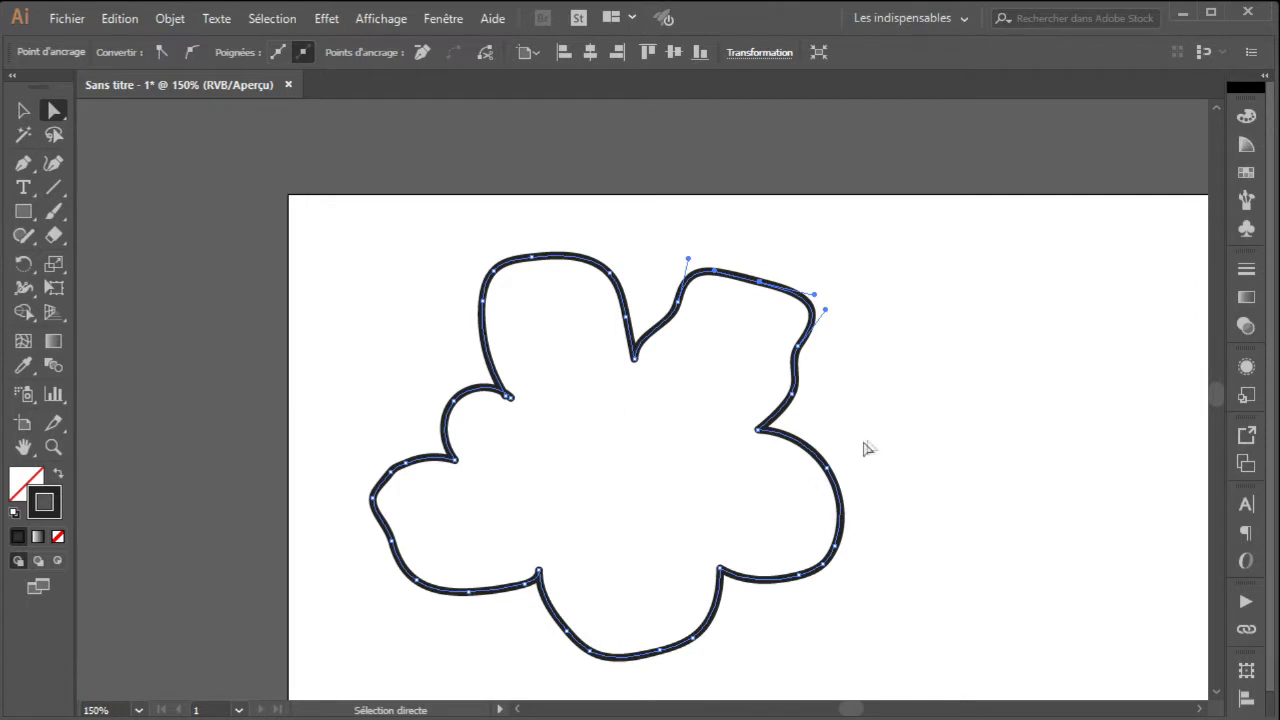
click(610, 436)
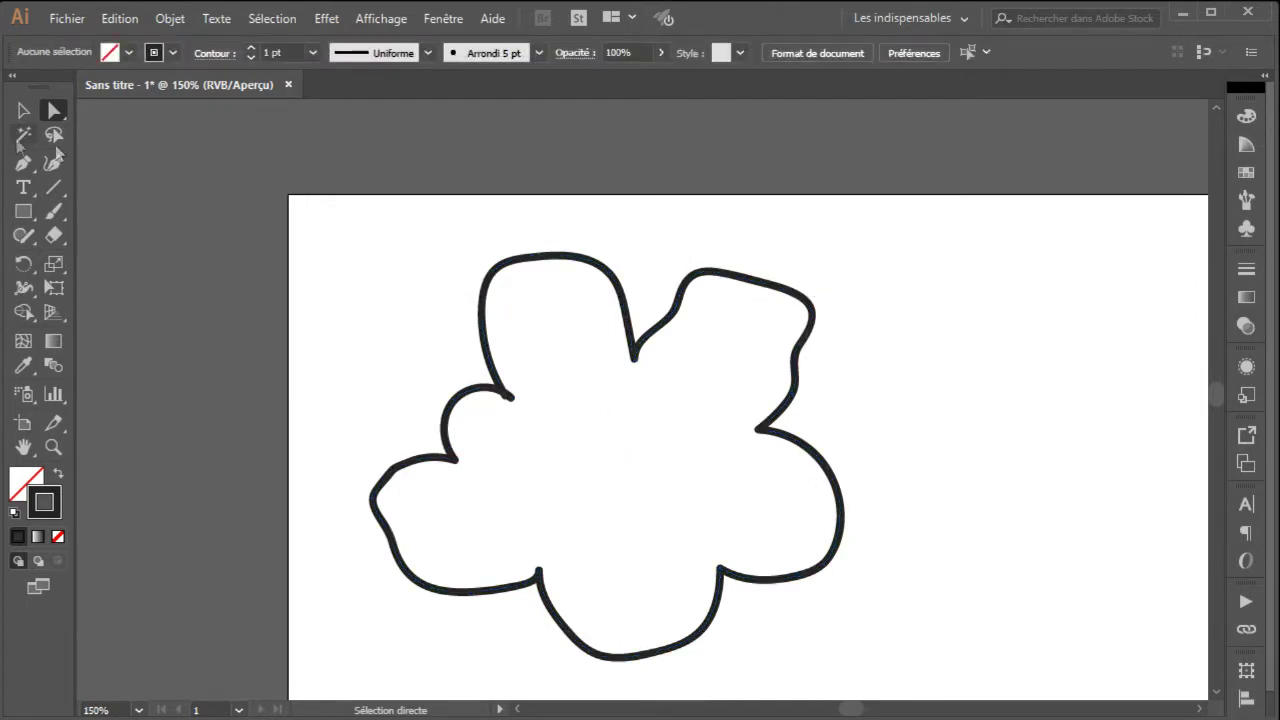
Step: Select the whole painted flower outline and delete it
click(23, 111)
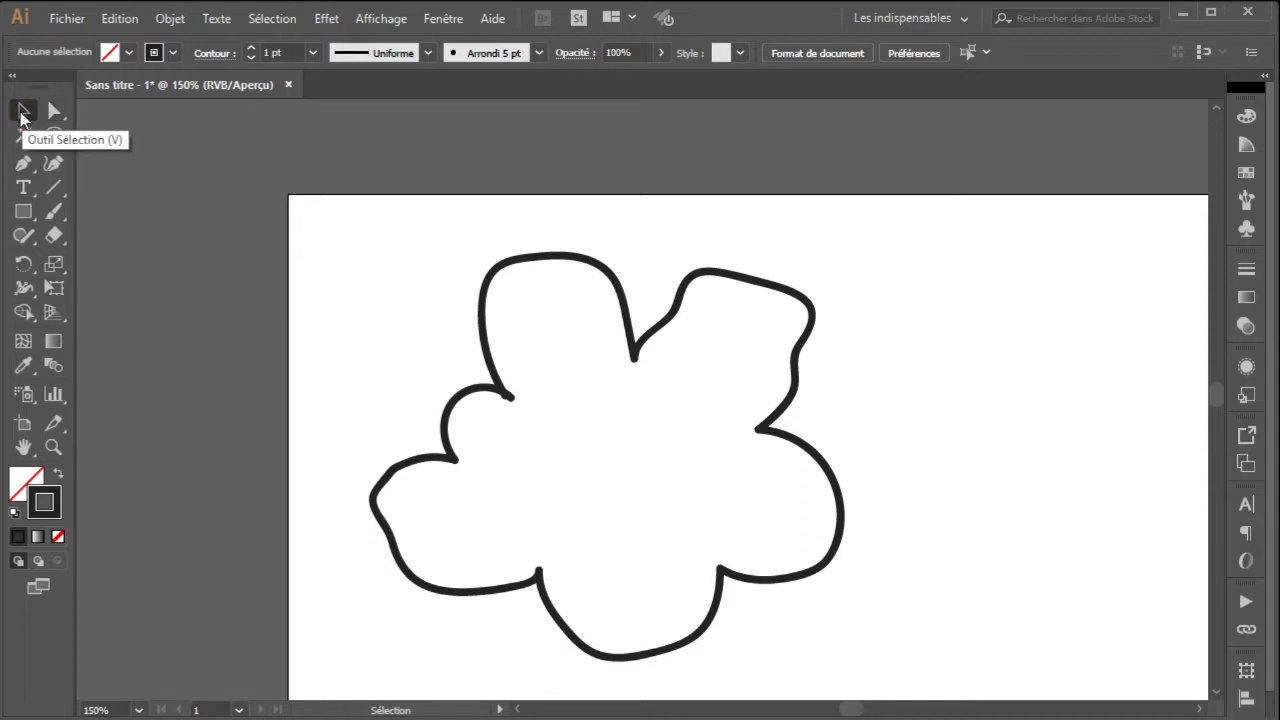
click(489, 348)
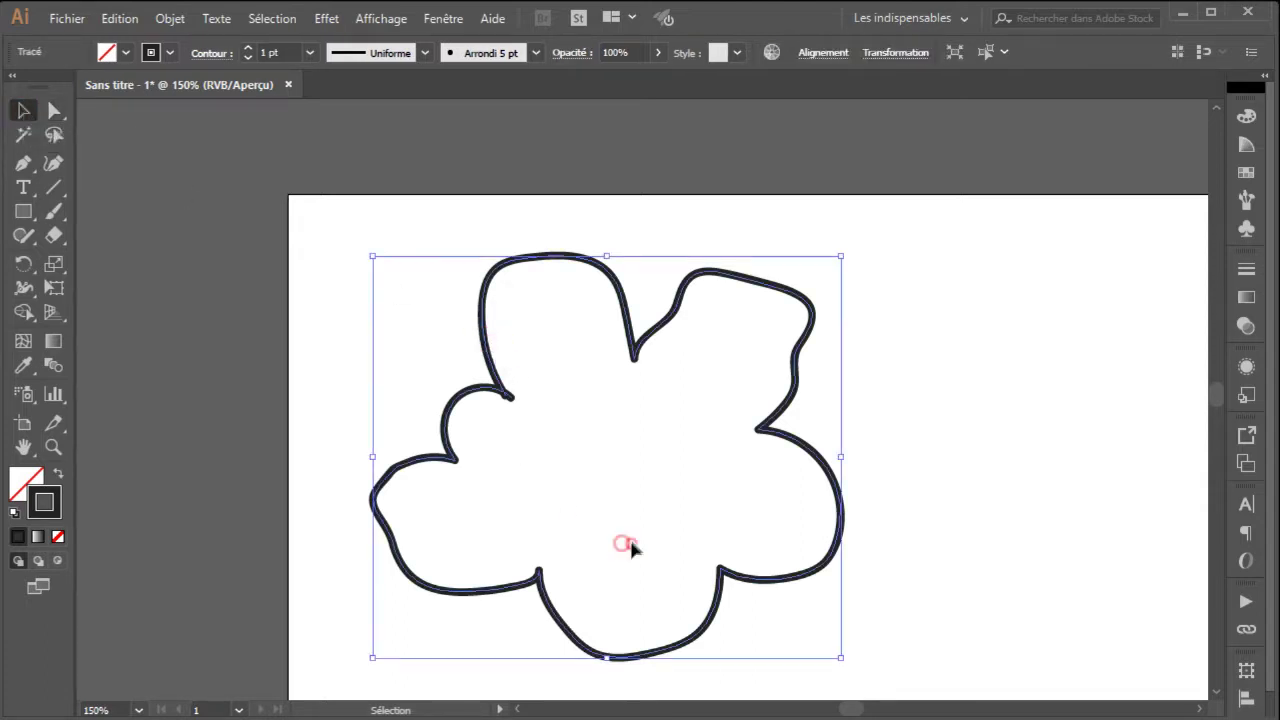
key(Delete)
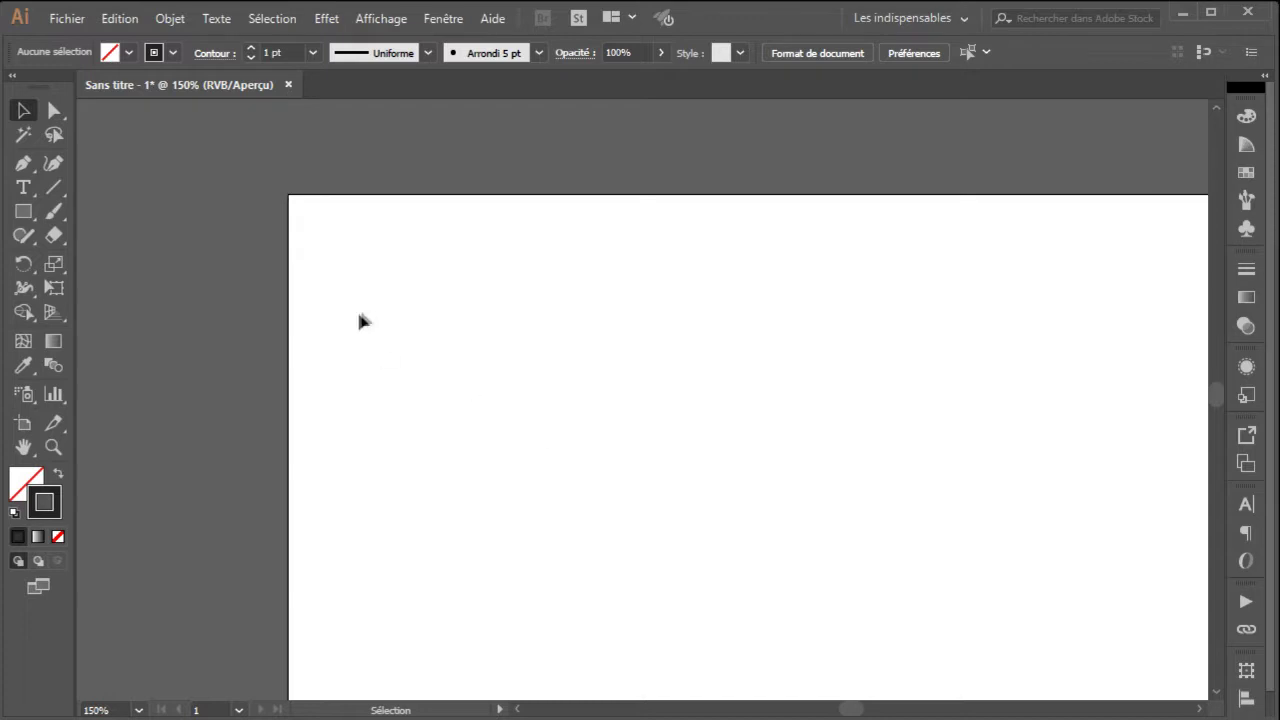
Step: Start a new flower outline with the Pen tool, drawing its rounded upper-left lobe and ending it at a corner point
click(23, 166)
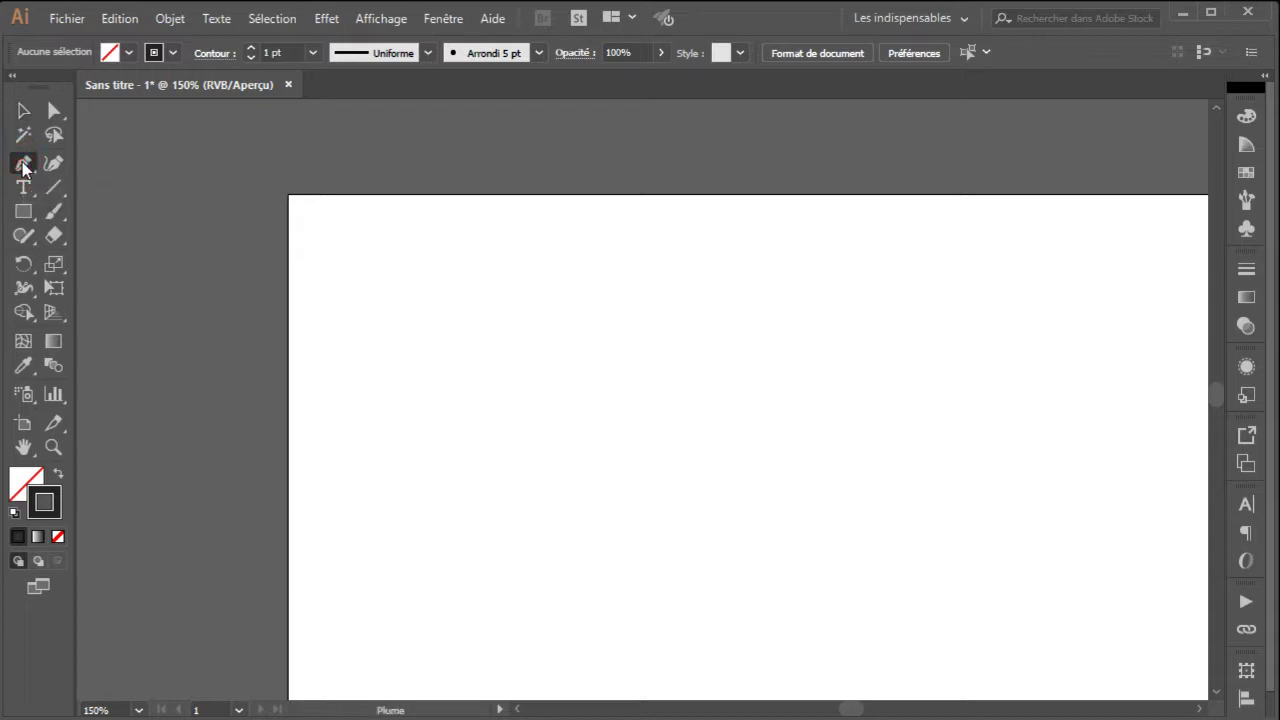
click(399, 366)
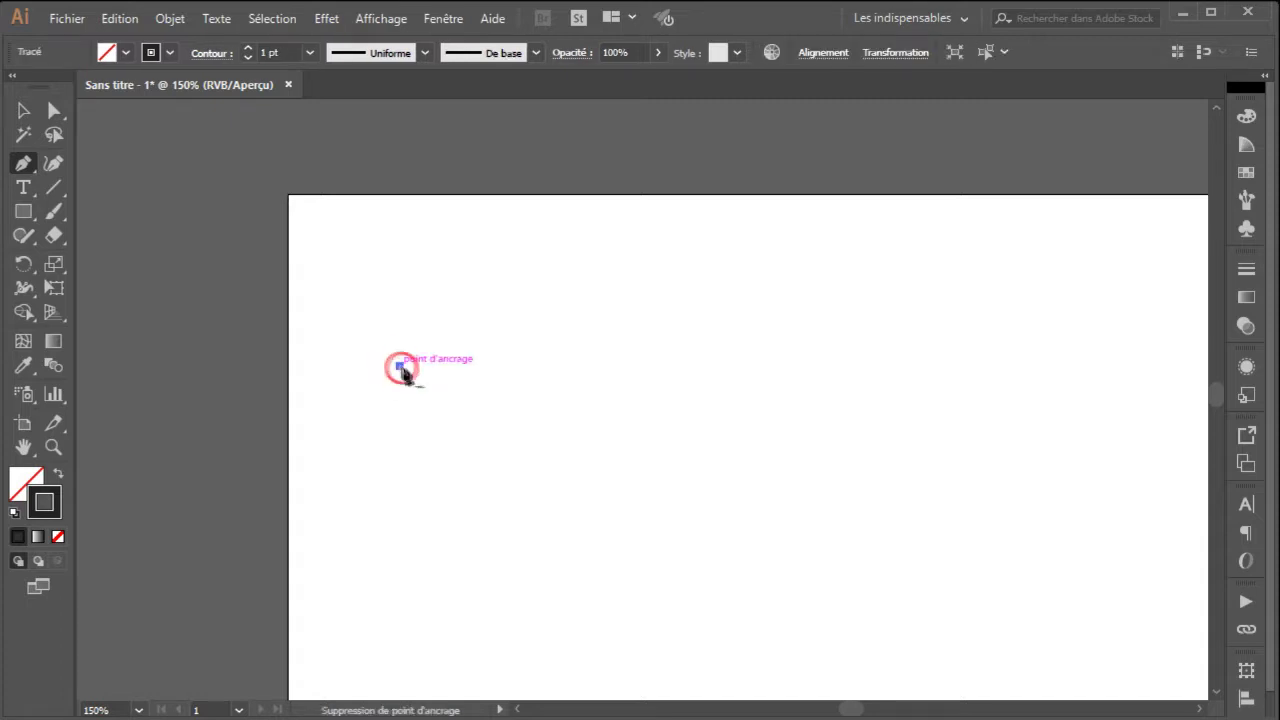
click(444, 289)
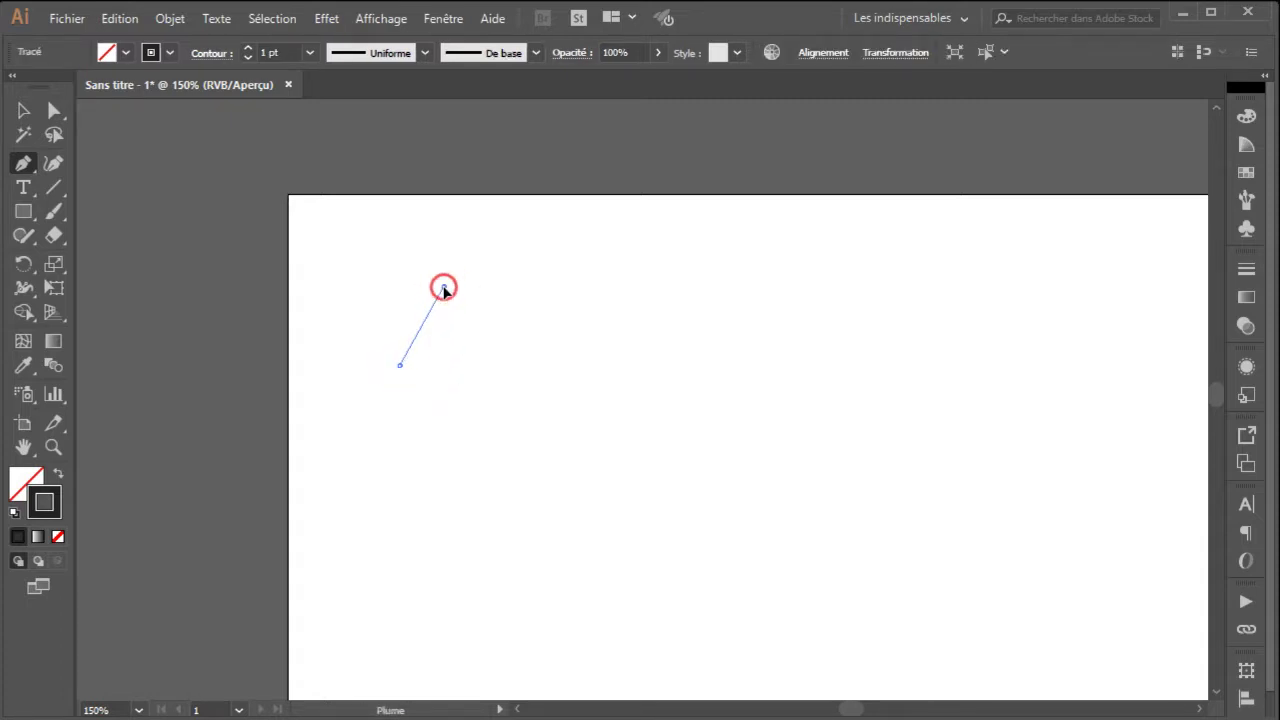
drag(444, 288, 482, 261)
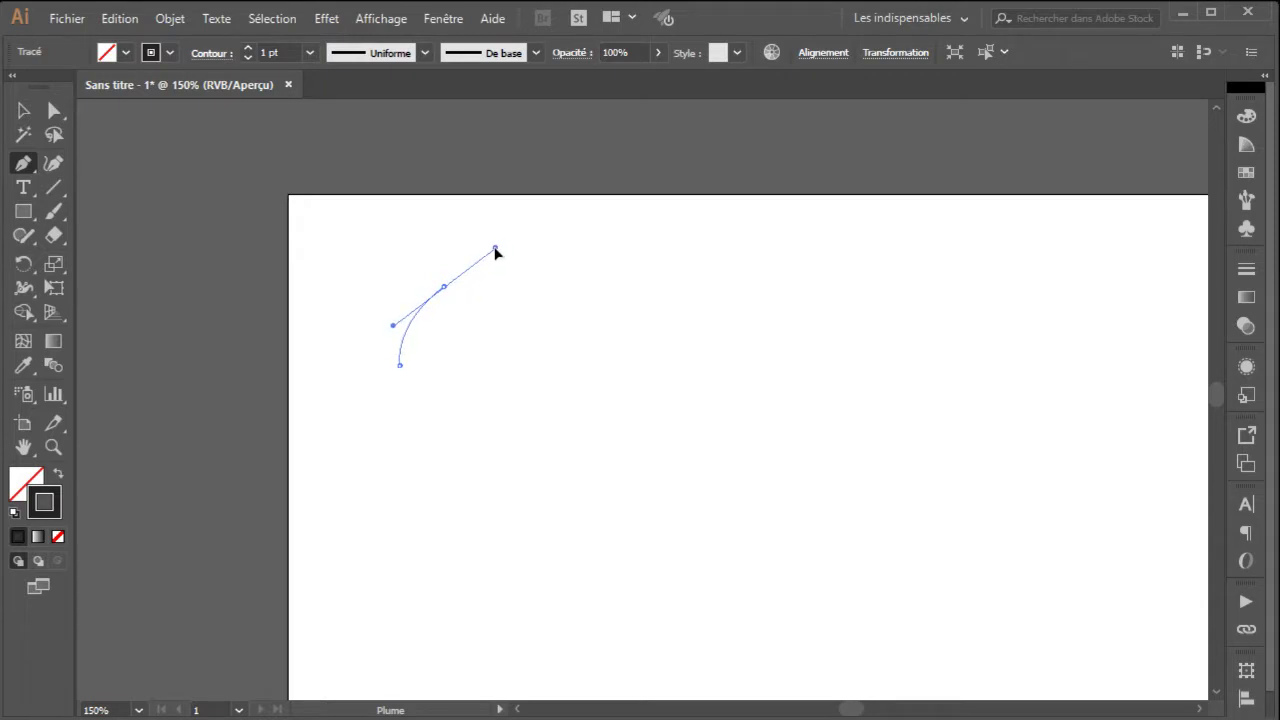
drag(495, 249, 495, 249)
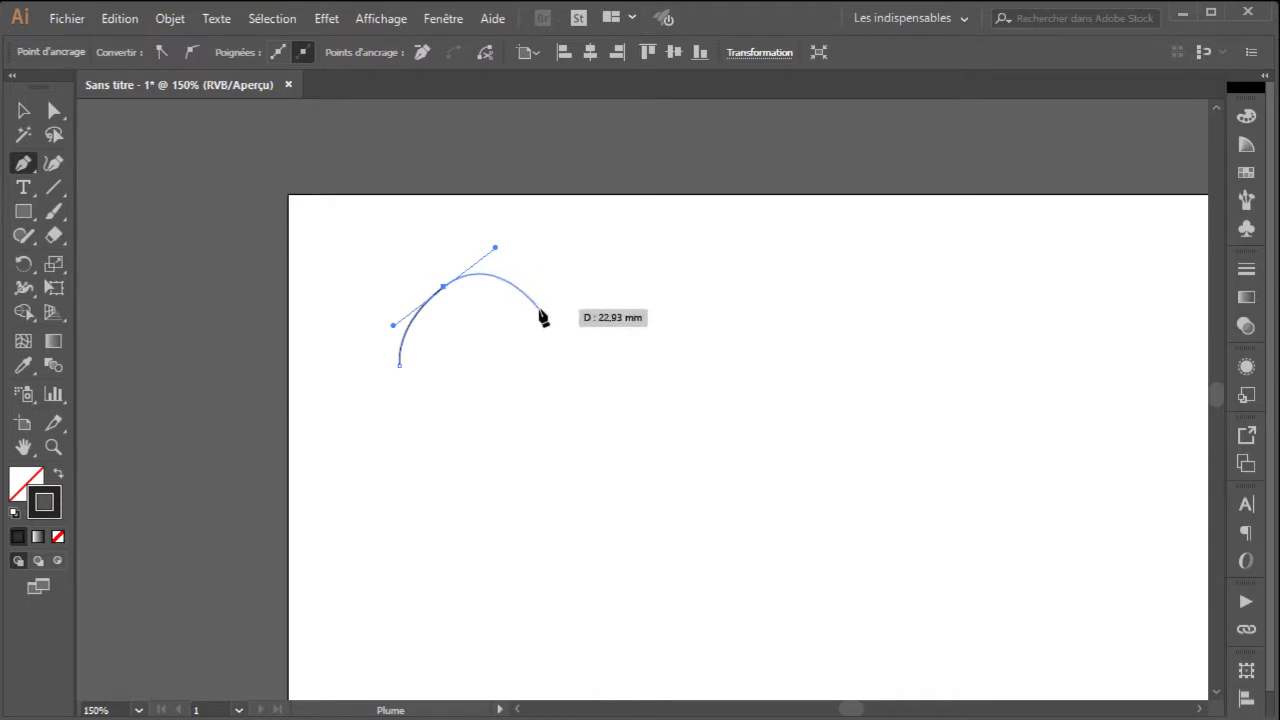
drag(538, 308, 605, 277)
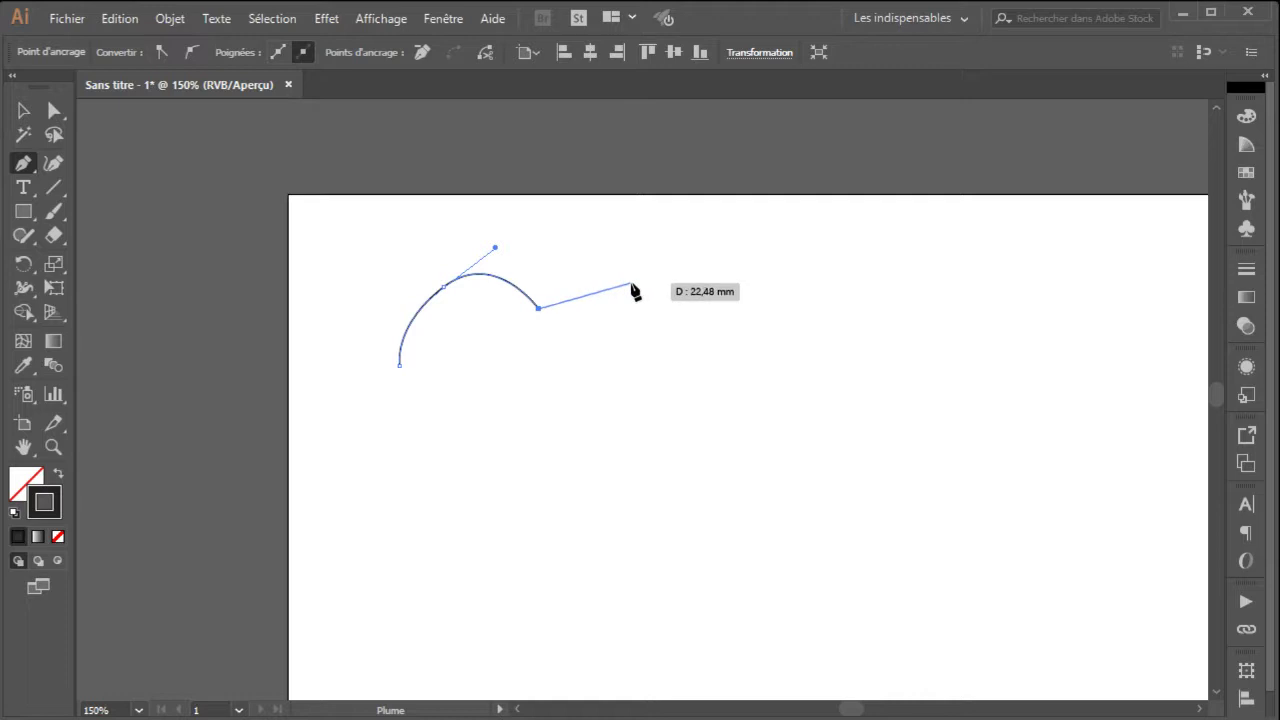
Step: Continue the path with two rounded lobes at the upper right and right of the flower, each ending in a corner point
drag(631, 284, 689, 313)
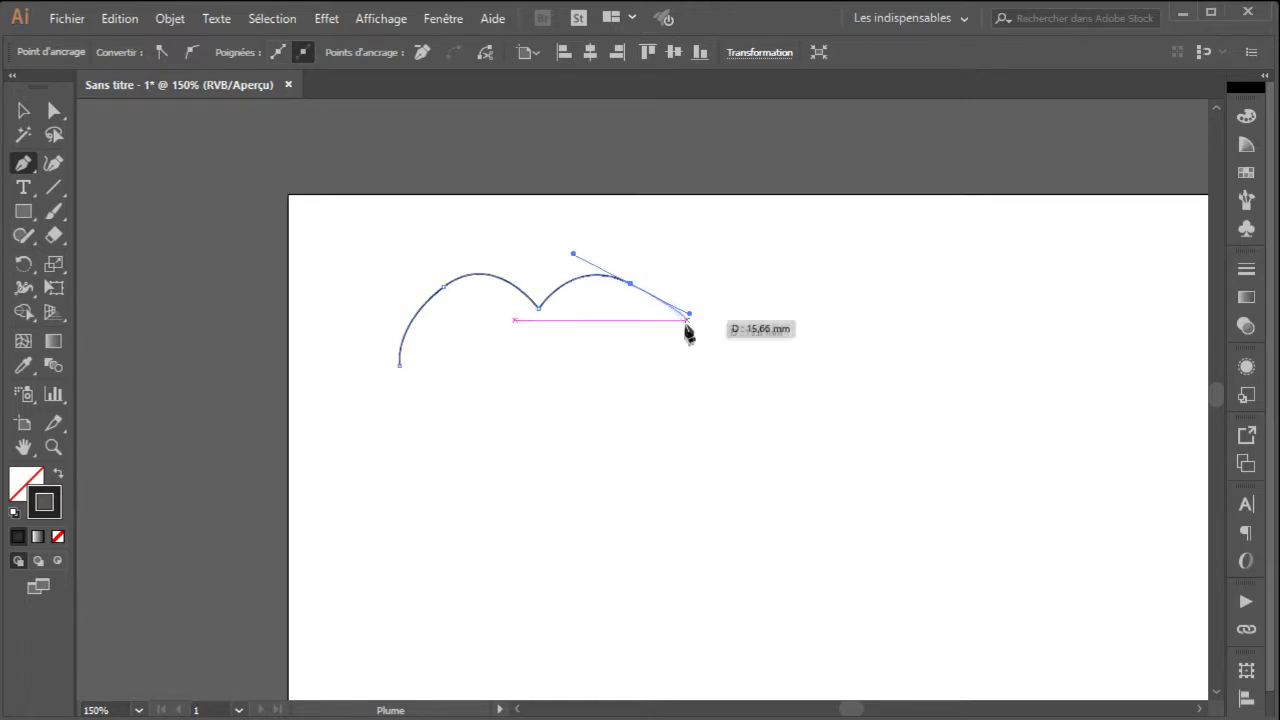
click(632, 368)
drag(666, 427, 655, 466)
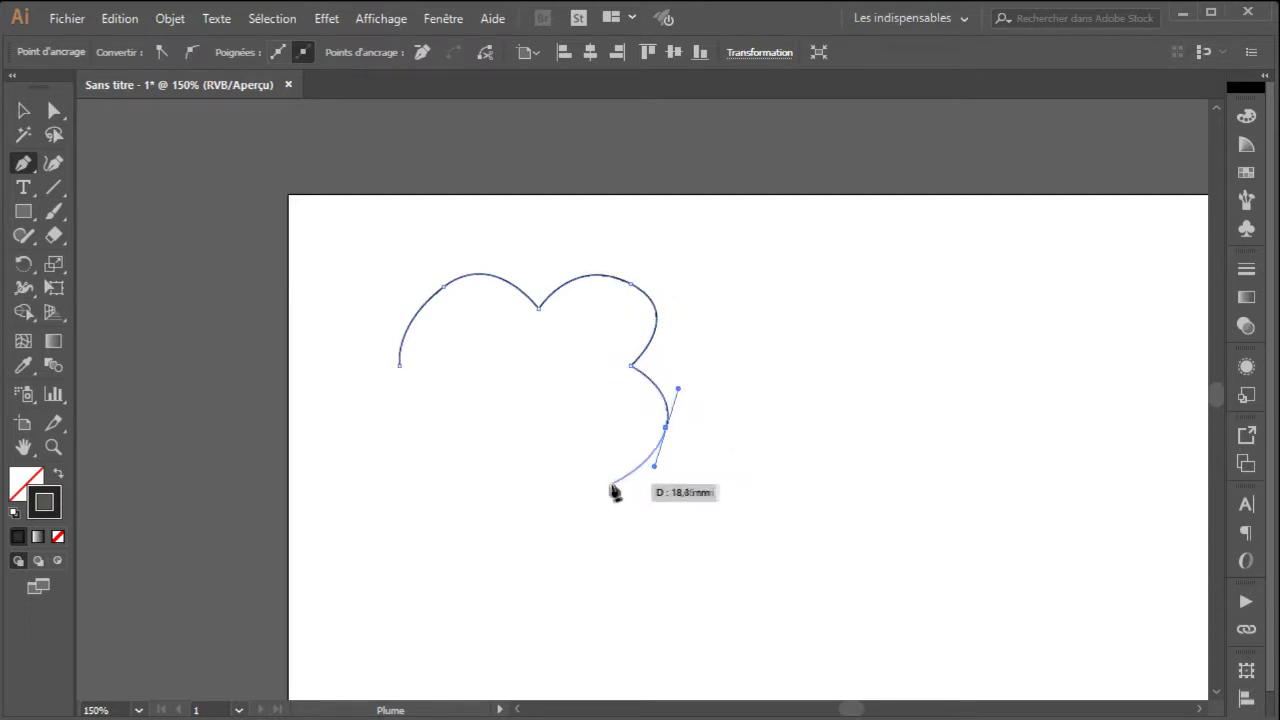
click(595, 446)
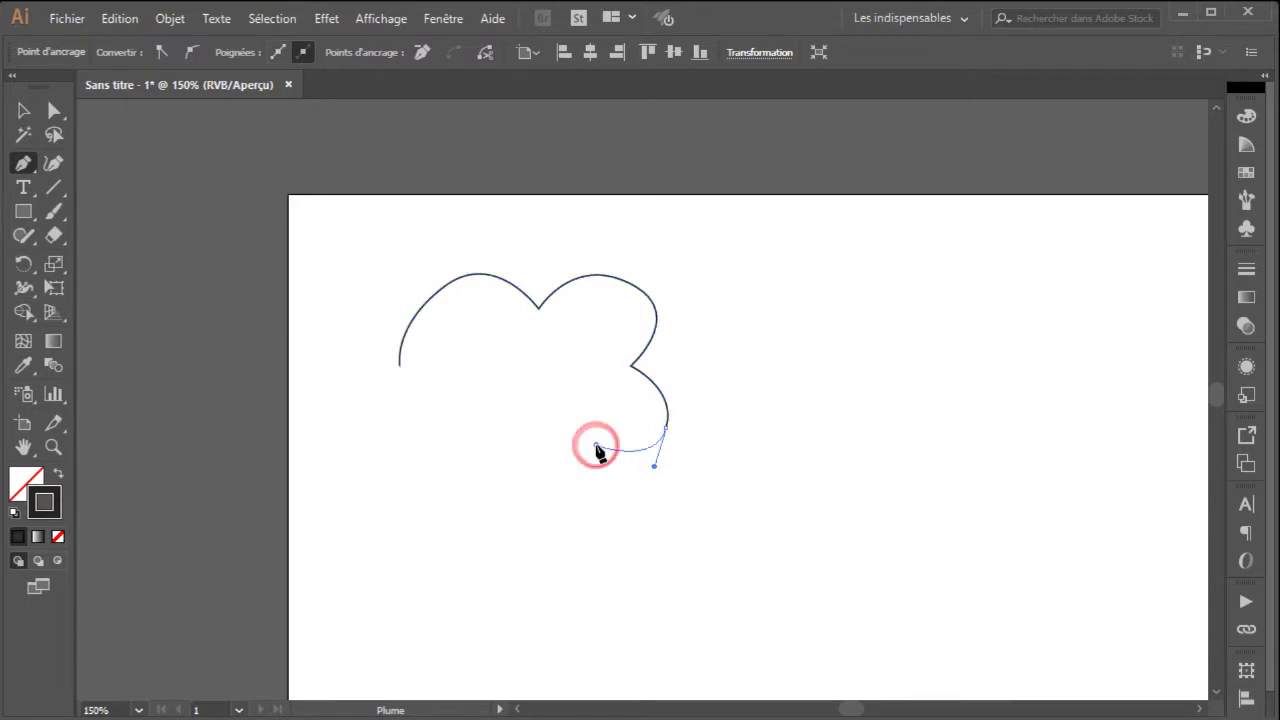
Step: Add two larger rounded lobes at the flower's bottom and lower left, each ending in an inward corner point
click(575, 536)
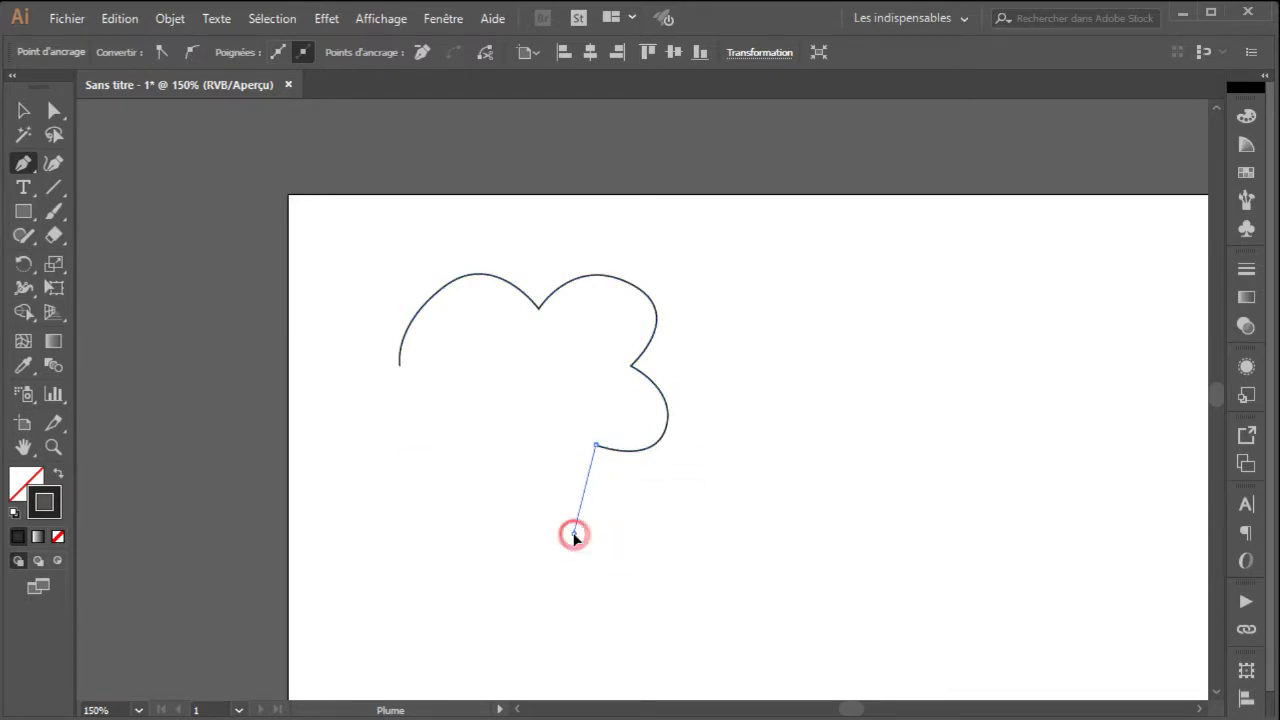
drag(575, 538, 510, 565)
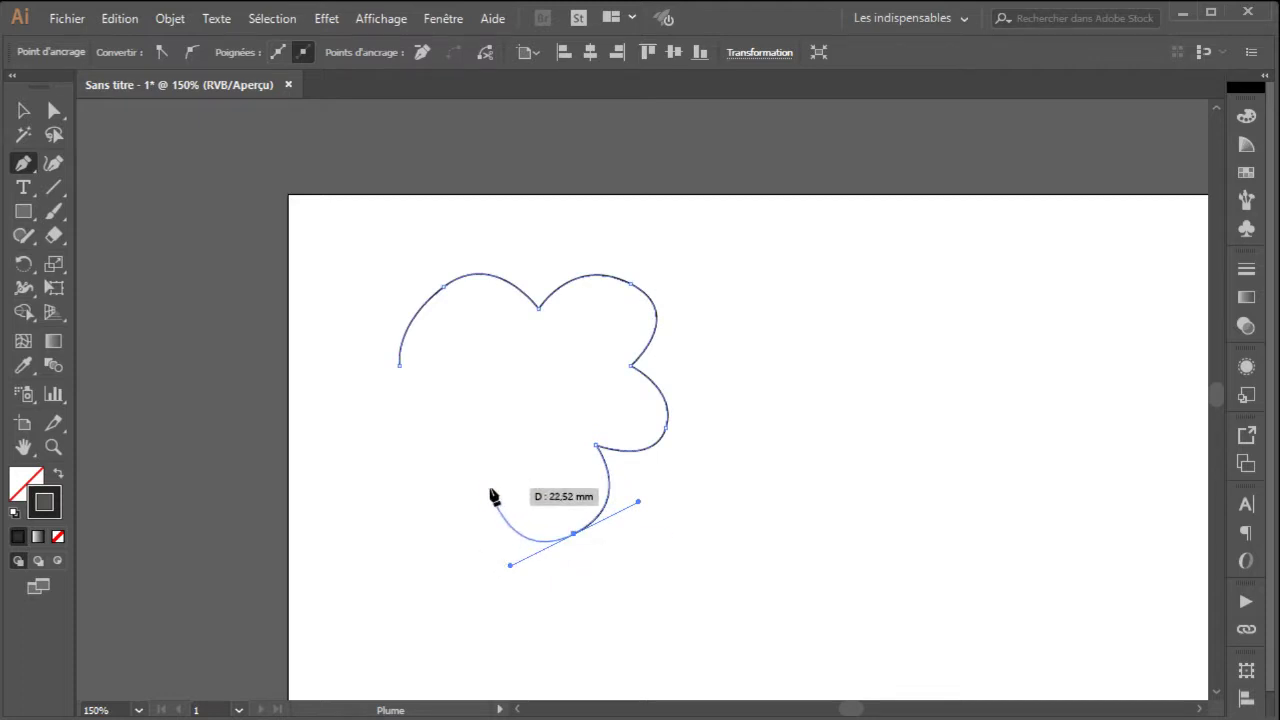
drag(492, 494, 388, 492)
drag(381, 489, 337, 443)
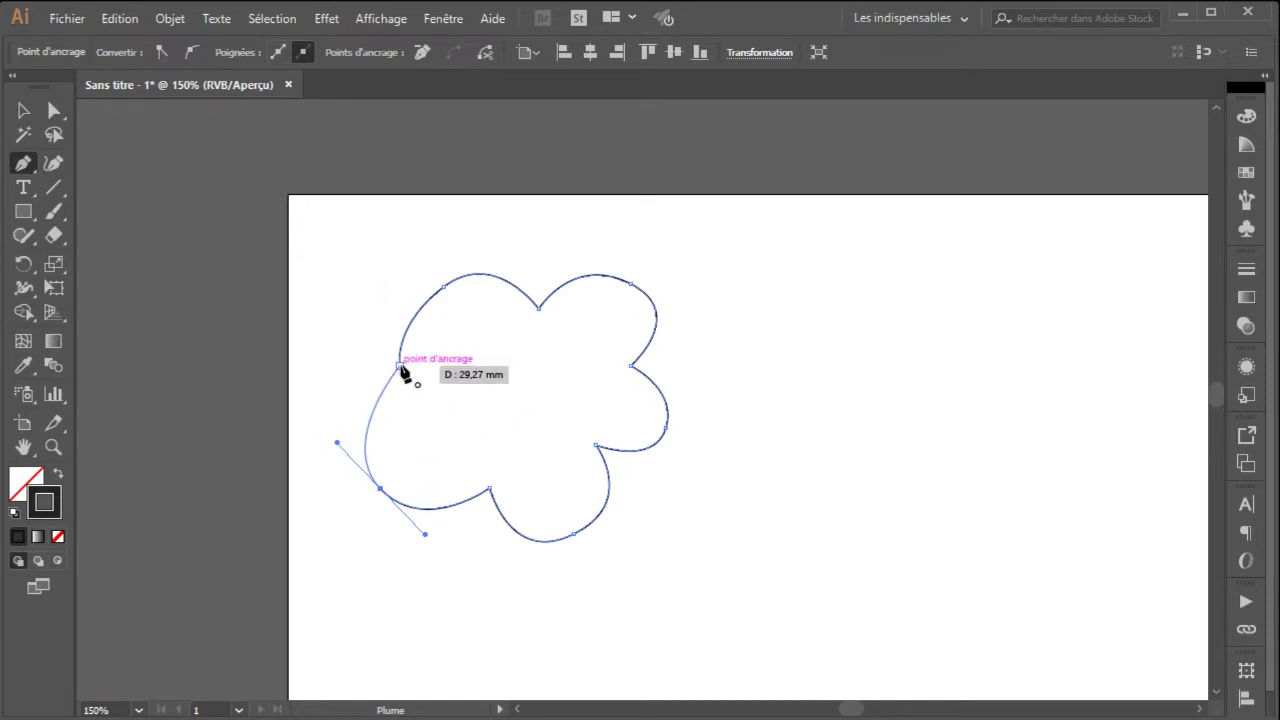
click(401, 406)
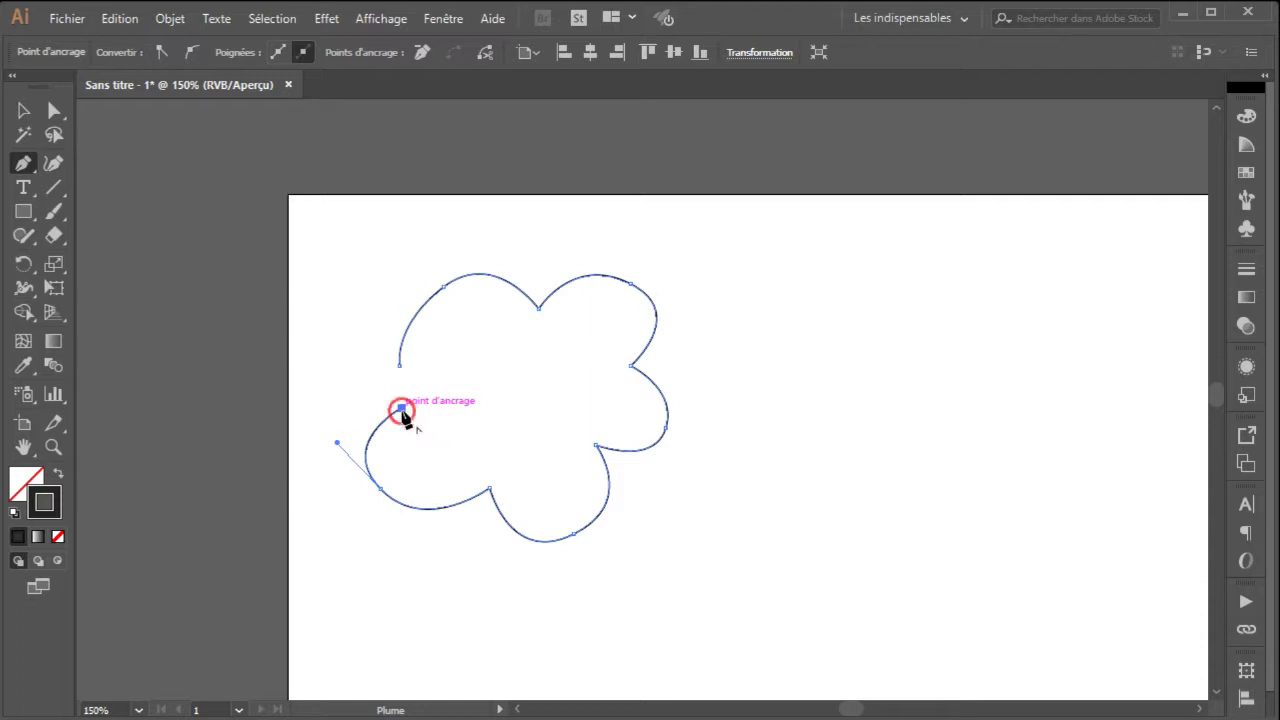
Step: Close the flower path at its starting point with a small rounded lobe on the left side, and deselect it
drag(367, 386, 365, 362)
click(399, 364)
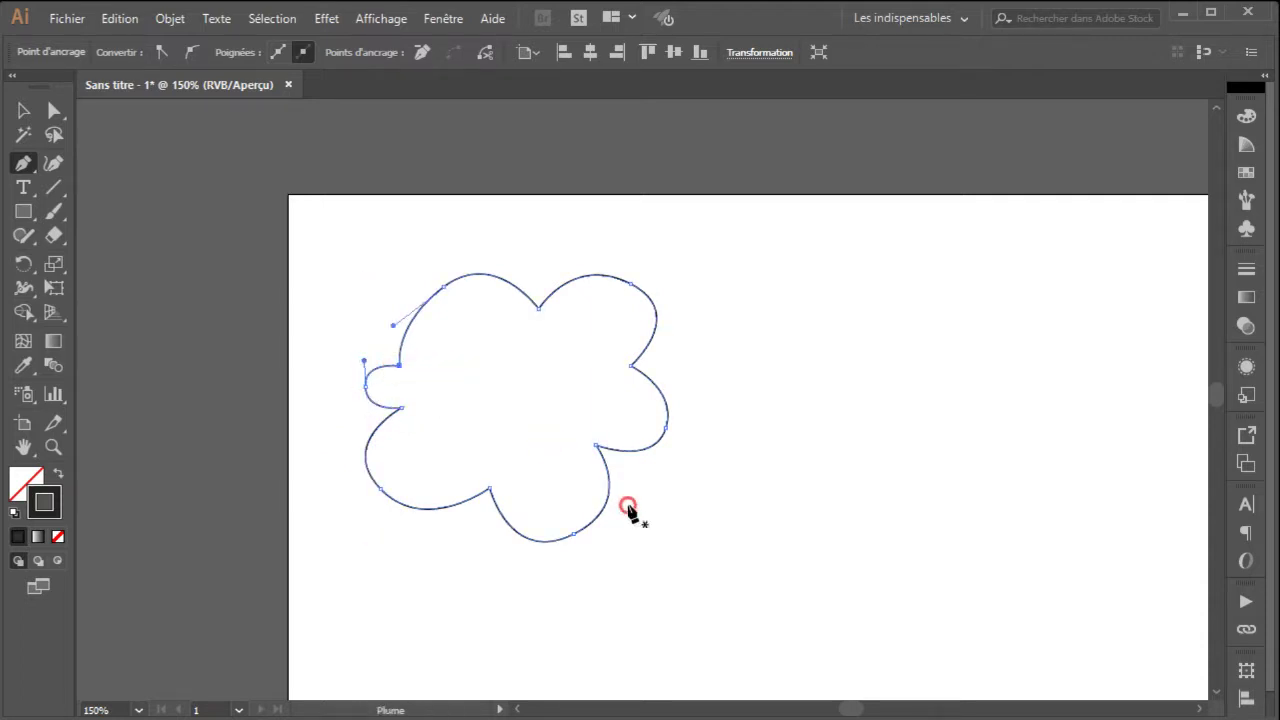
key(a)
click(837, 320)
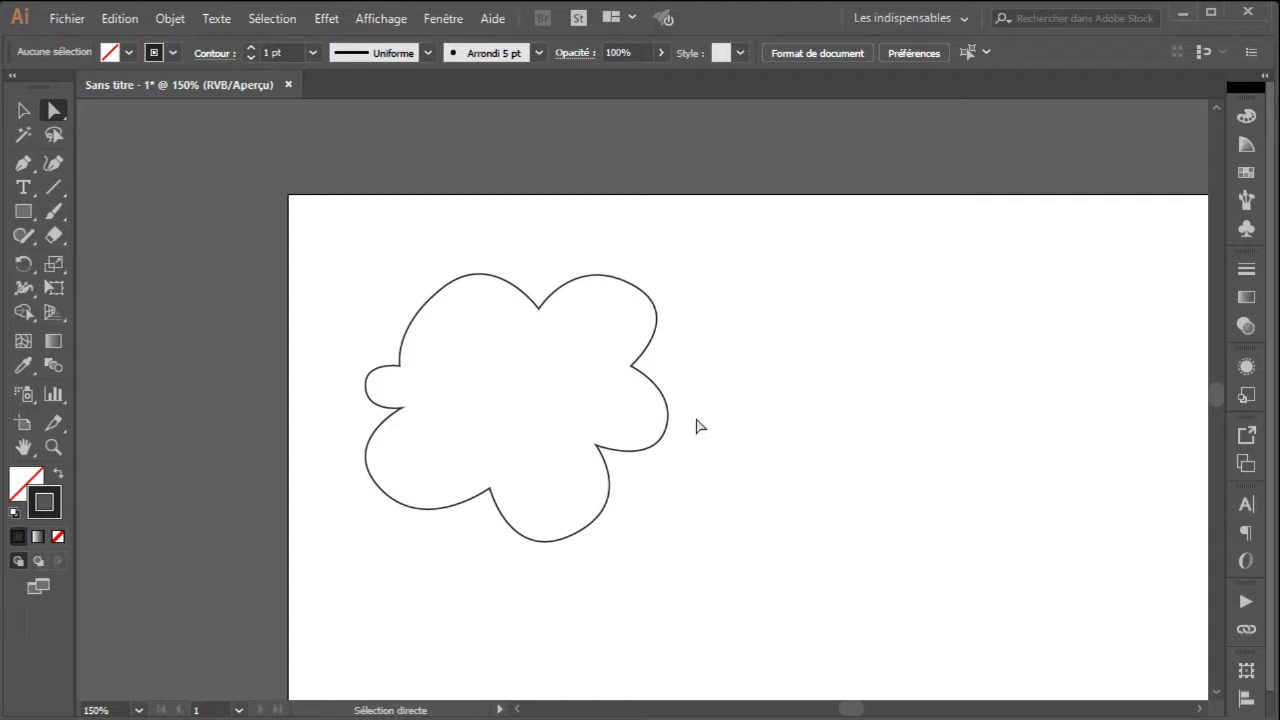
Step: Select the upper-left lobe's curve segment with Direct Selection to display its anchor points and direction handle
click(425, 305)
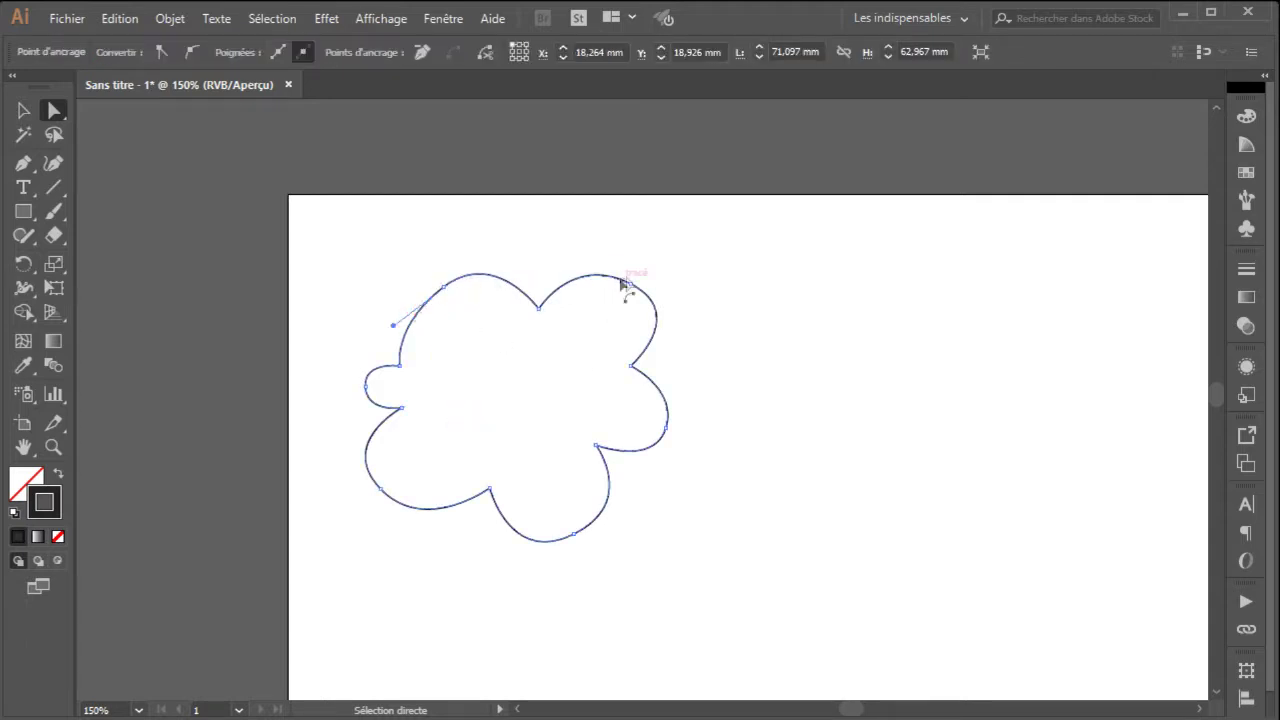
click(726, 531)
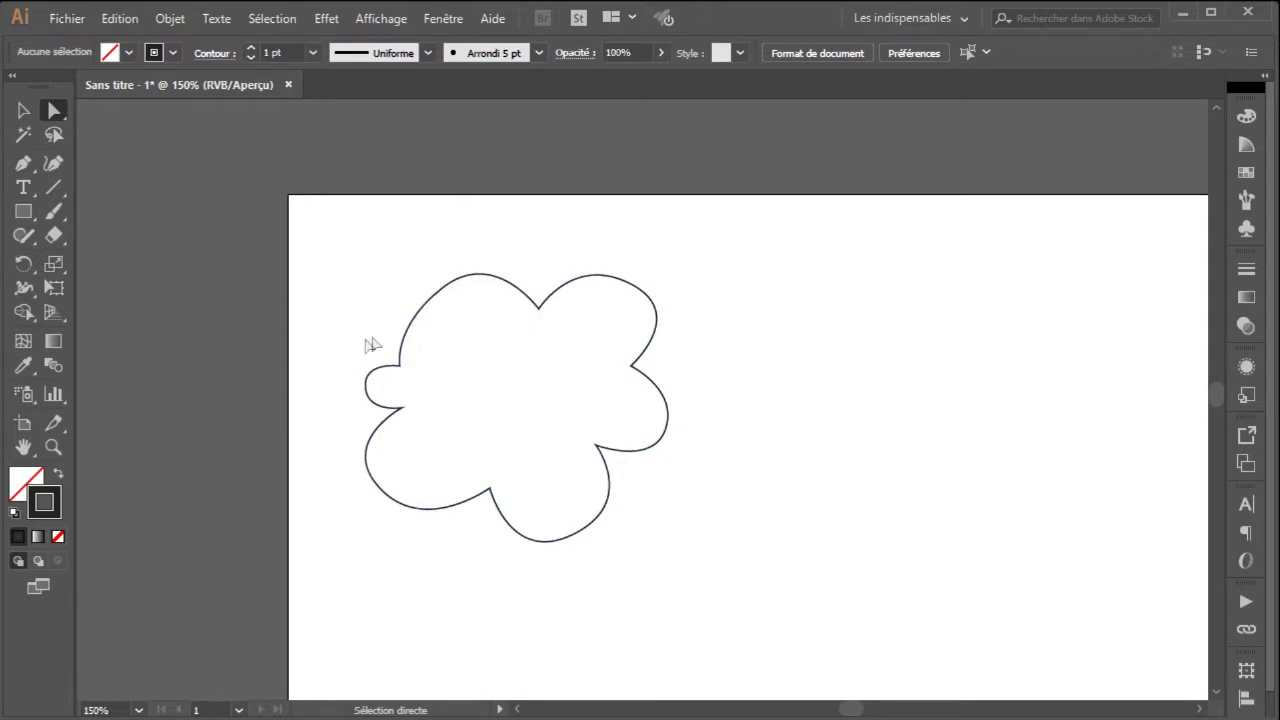
click(425, 312)
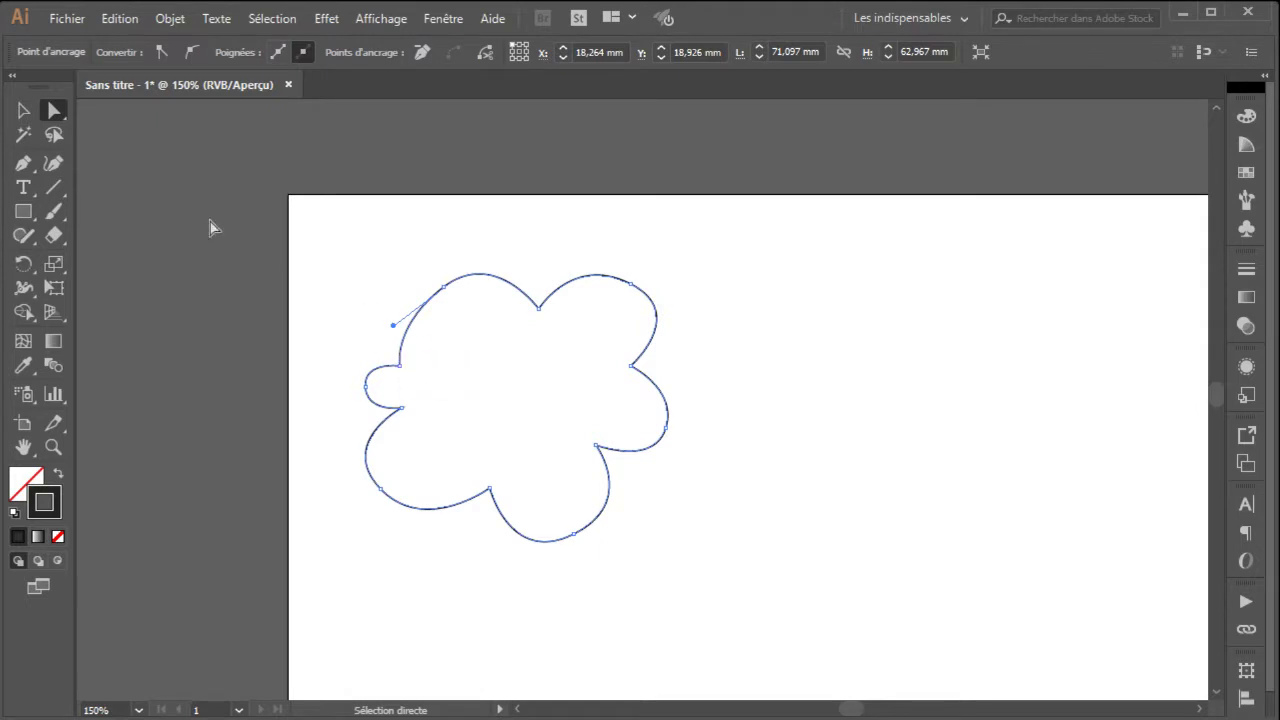
Step: Move the whole flower outline slightly up and to the right with Group Selection, deselect it, and return to Direct Selection
drag(57, 118, 117, 136)
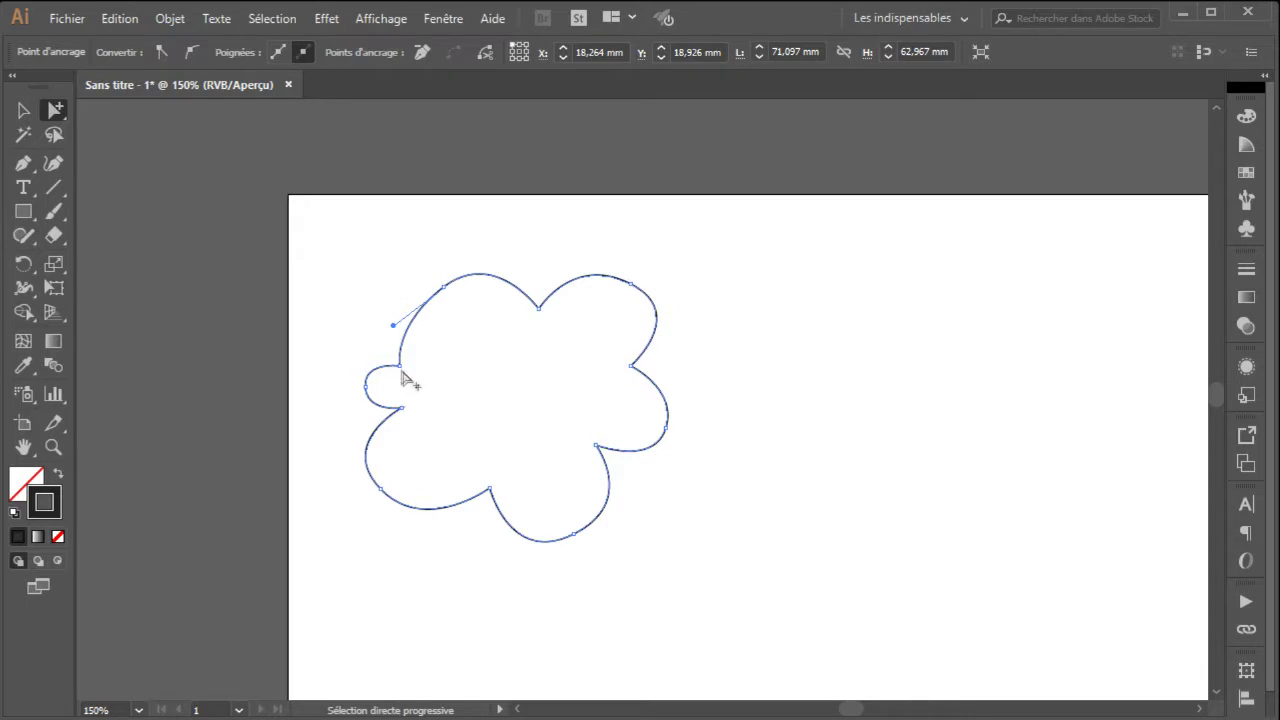
click(455, 340)
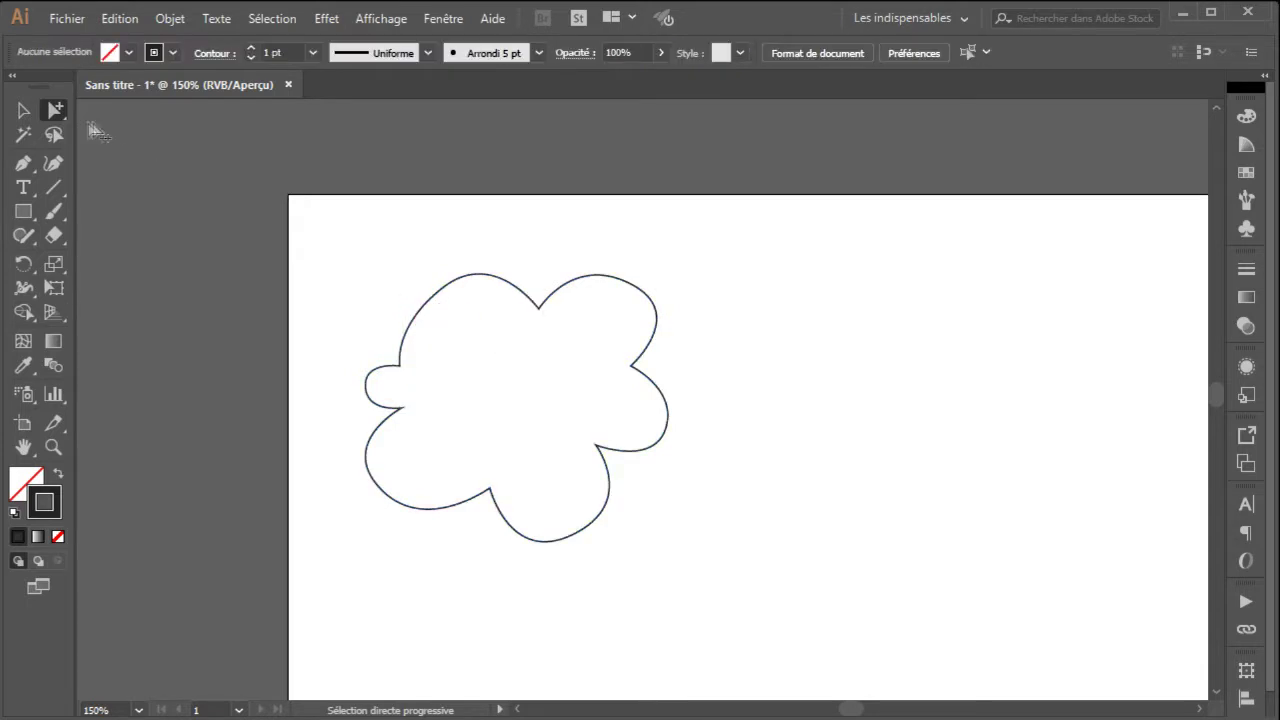
click(55, 110)
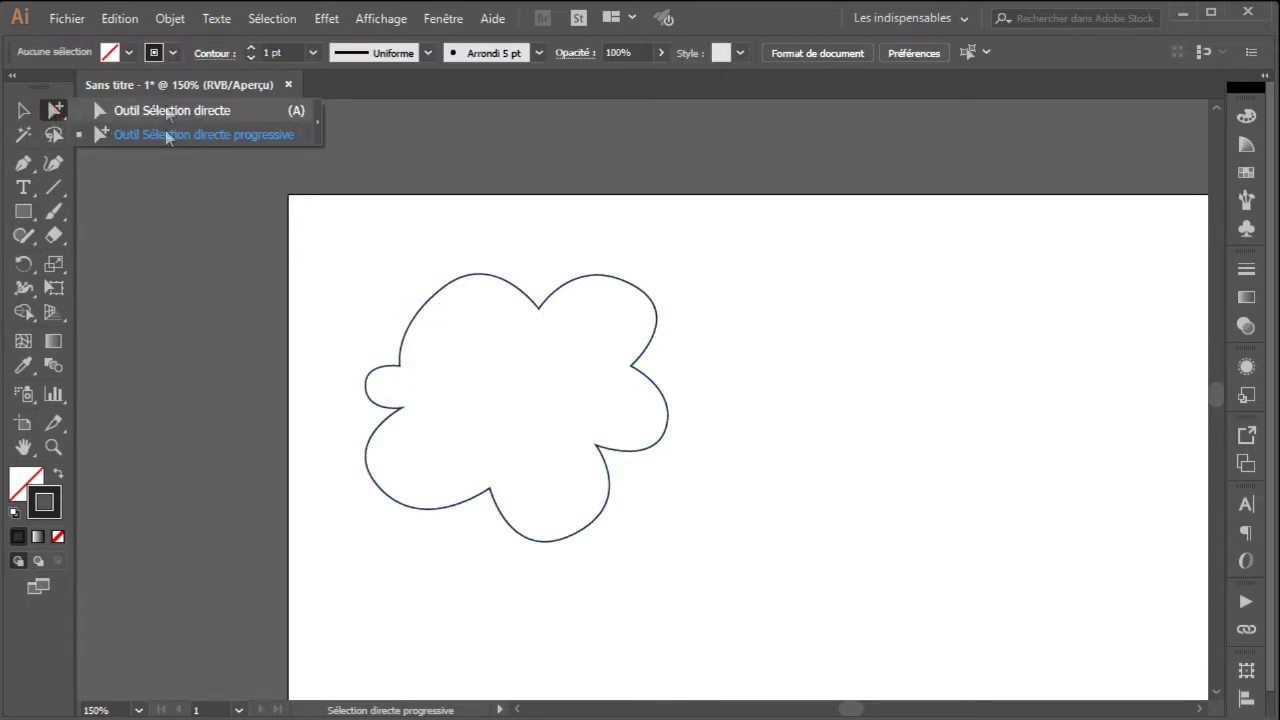
click(300, 141)
click(412, 321)
mouse_move(412, 321)
mouse_down()
mouse_move(762, 332)
mouse_move(388, 315)
mouse_move(421, 318)
mouse_up()
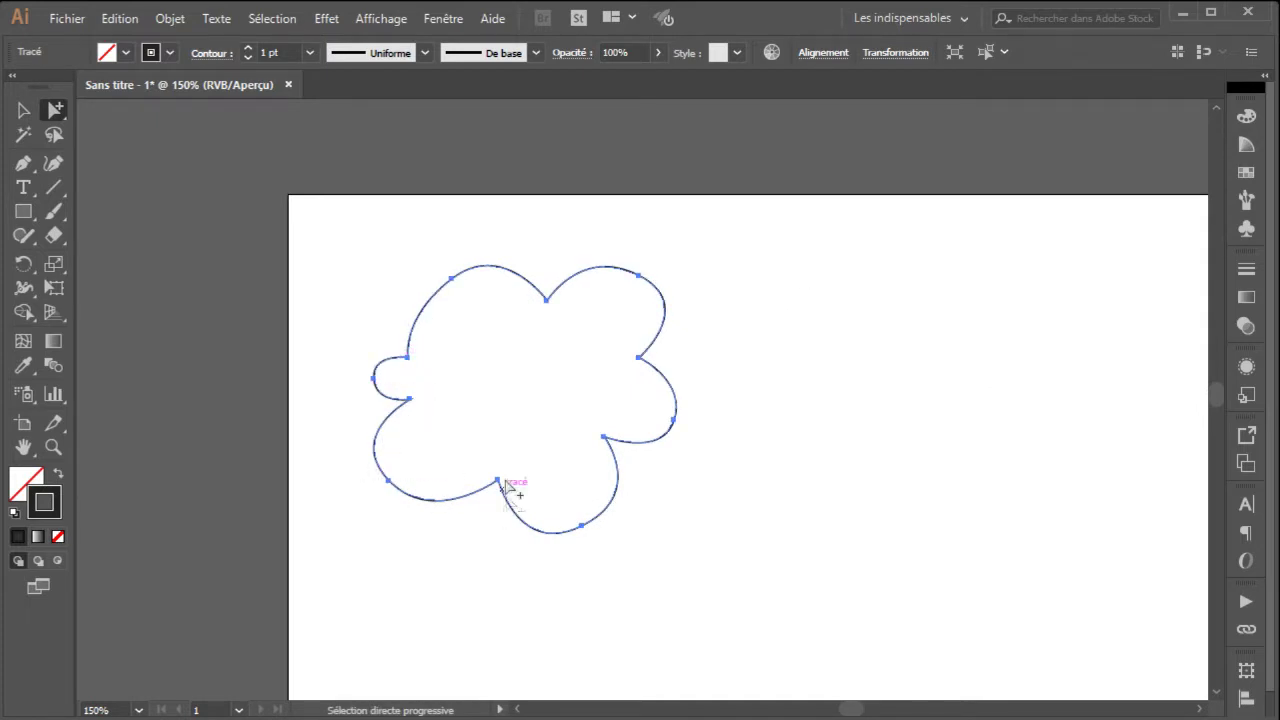
click(408, 284)
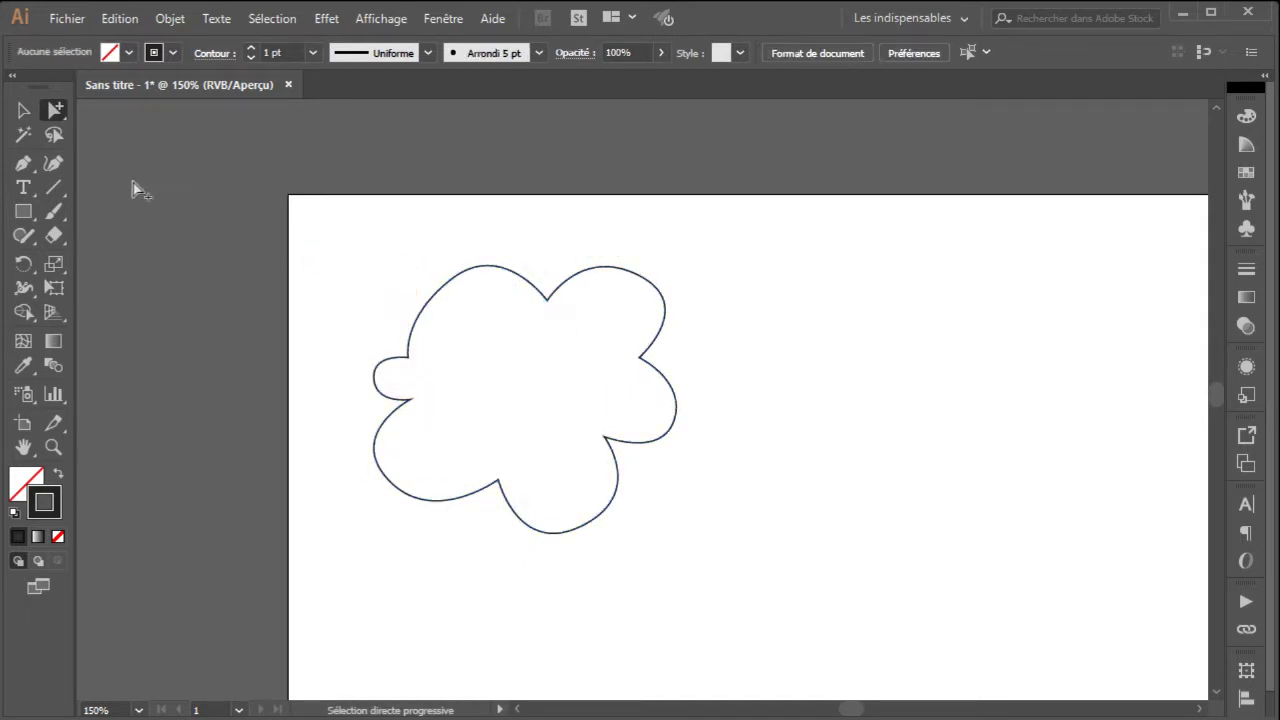
drag(55, 110, 153, 120)
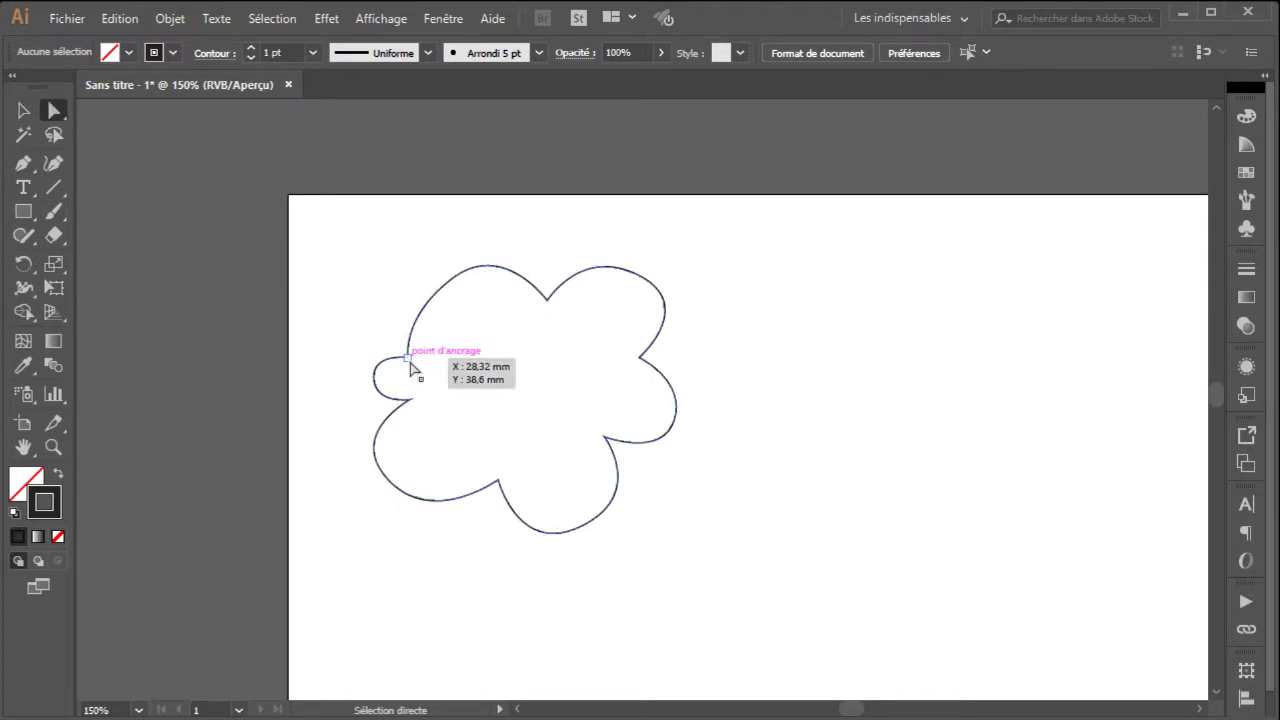
Step: Enlarge the flower's small left lobe by moving its two inner corner points apart and lengthening its outer anchor's upper direction handle
drag(411, 362, 413, 303)
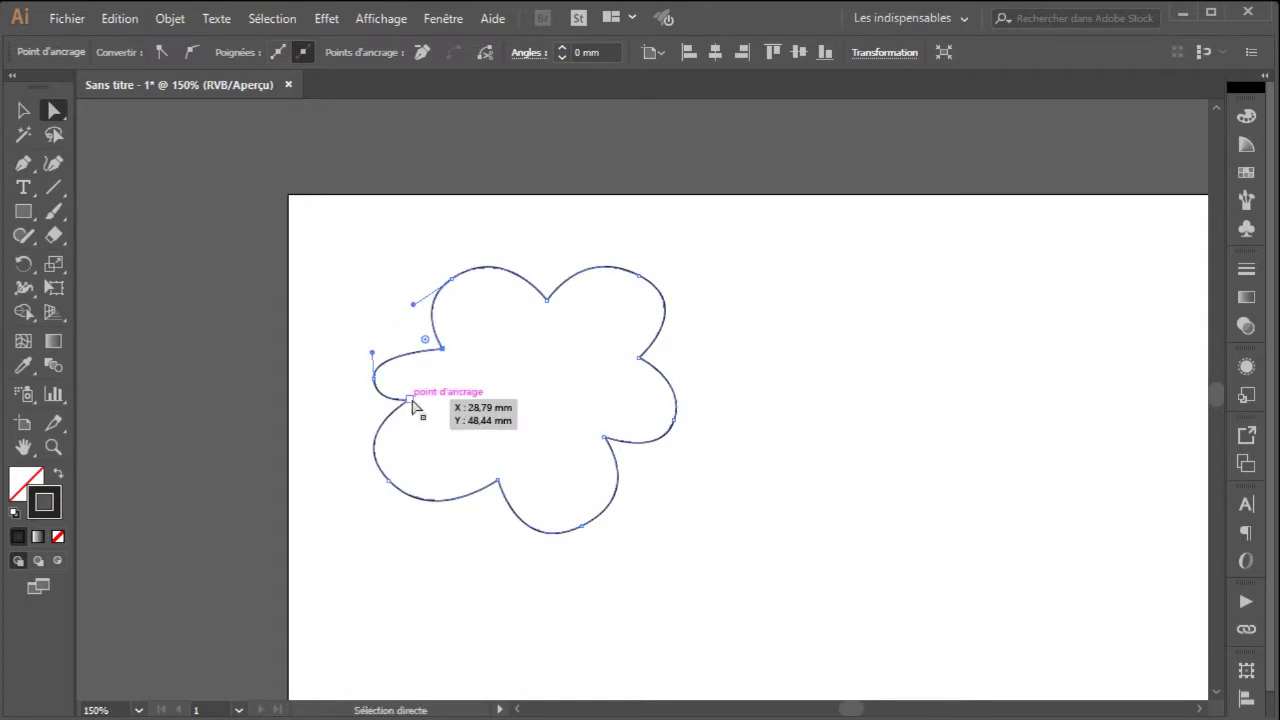
drag(413, 405, 416, 427)
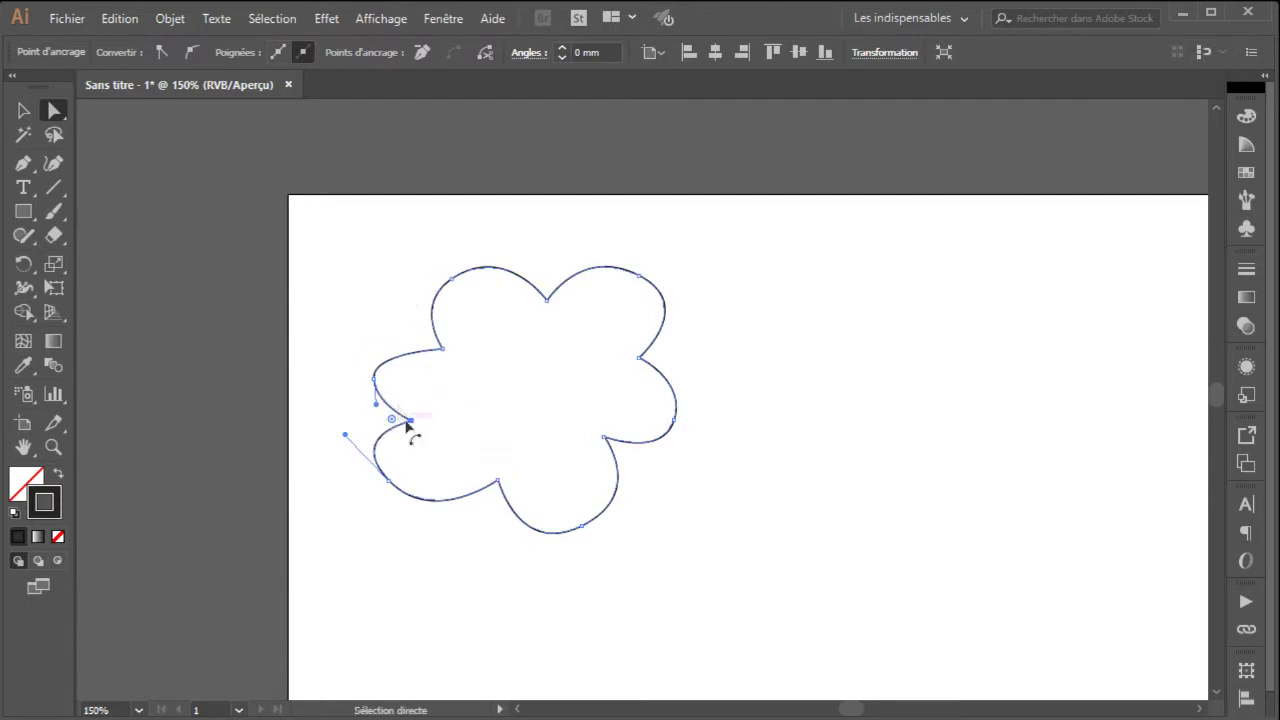
click(371, 380)
click(366, 343)
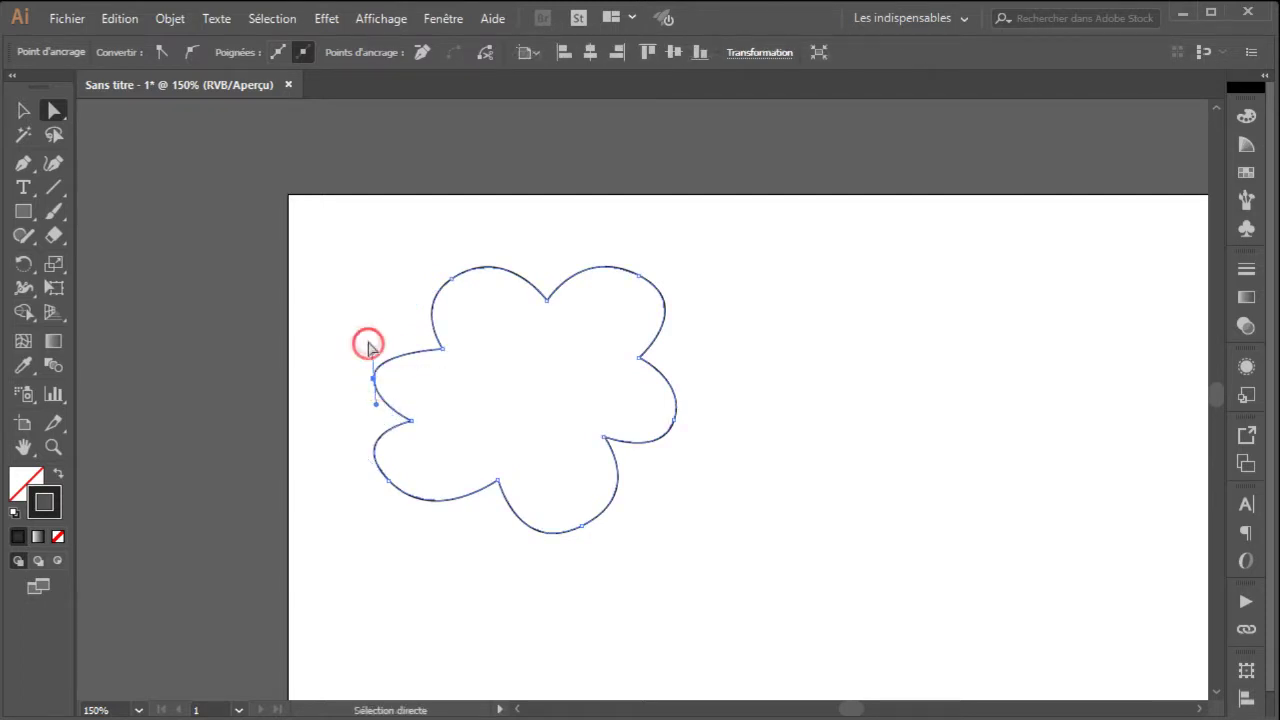
click(374, 366)
drag(374, 349, 374, 327)
Step: Reposition the inward corner points around the flower with Direct Selection to even out its lobes
drag(443, 350, 434, 338)
drag(547, 299, 534, 306)
drag(640, 355, 646, 363)
click(670, 424)
drag(604, 437, 604, 452)
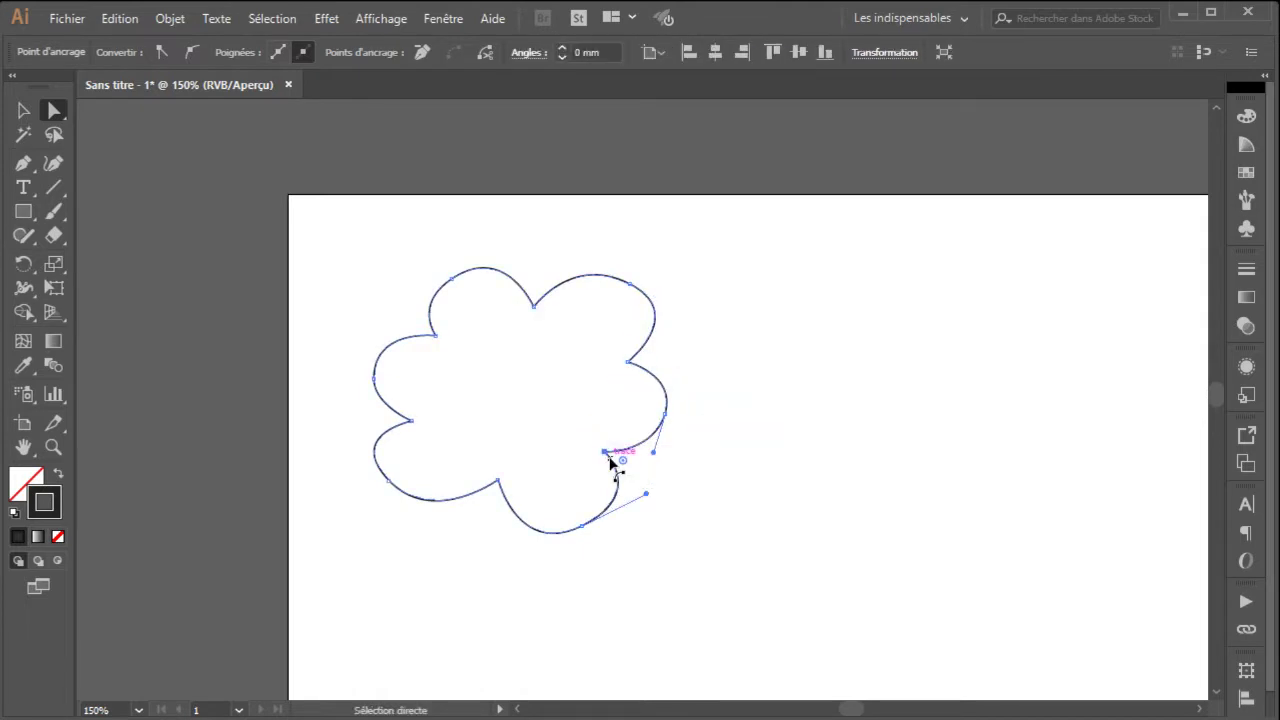
drag(498, 481, 489, 497)
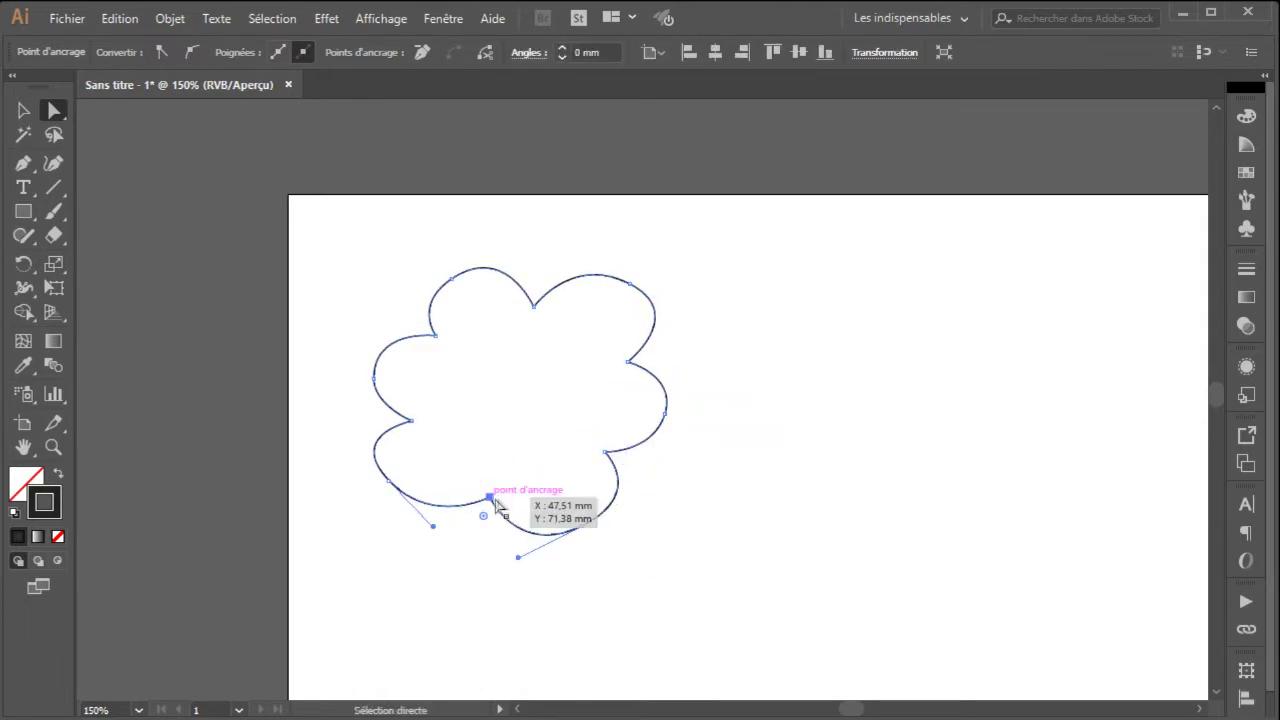
drag(605, 451, 622, 459)
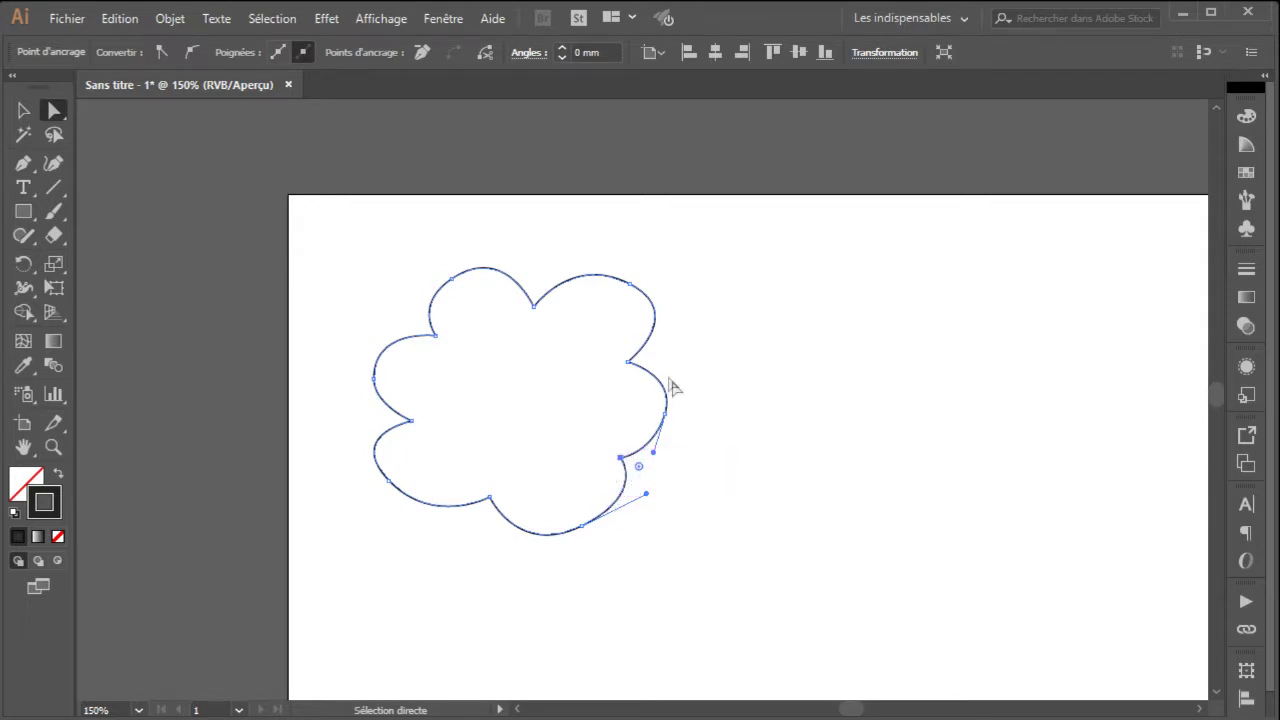
Step: Refine the right-hand lobes' curves, move the lower-left lobe's outer anchor slightly inward, and deselect the flower
click(663, 415)
drag(674, 372, 673, 374)
drag(647, 314, 688, 345)
click(617, 298)
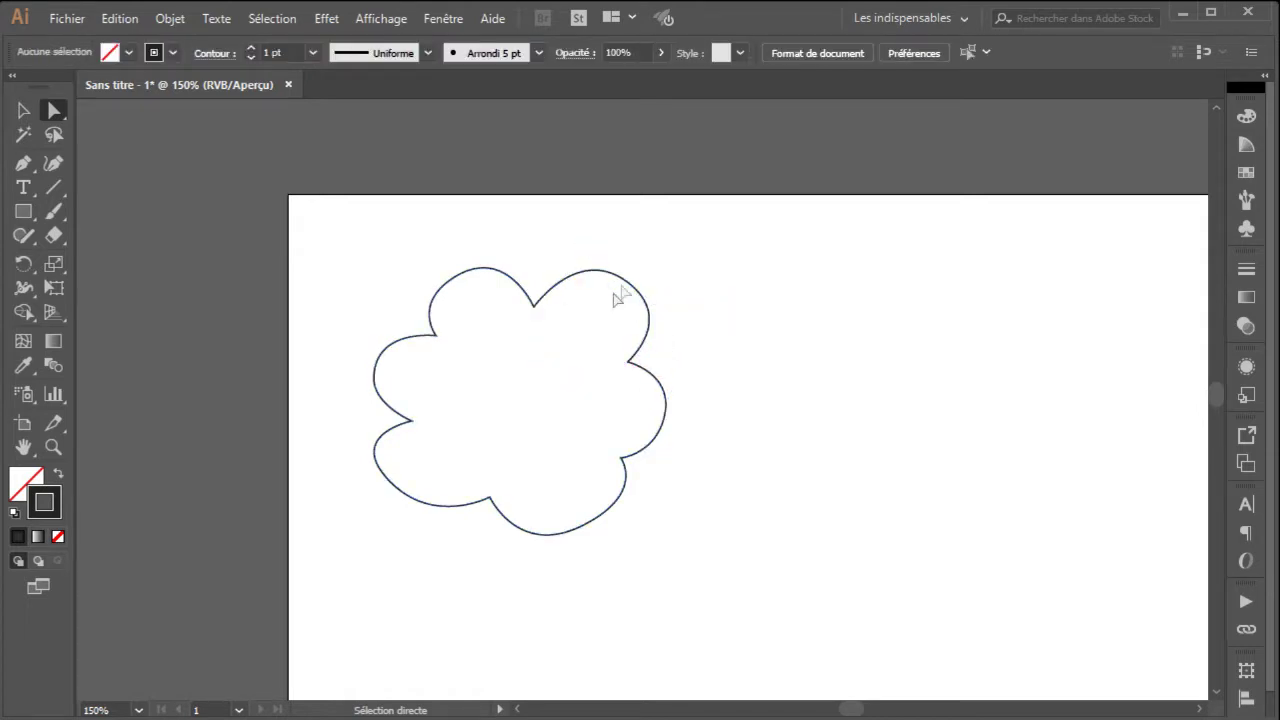
click(377, 441)
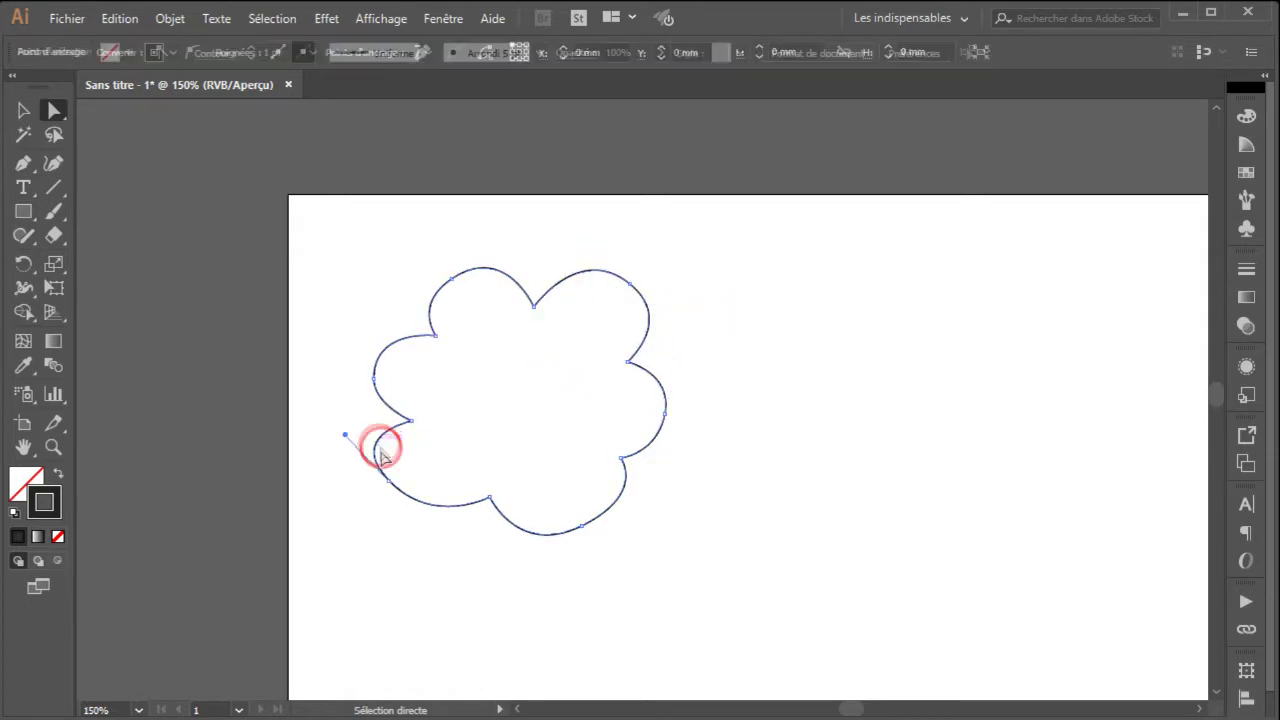
drag(389, 482, 402, 491)
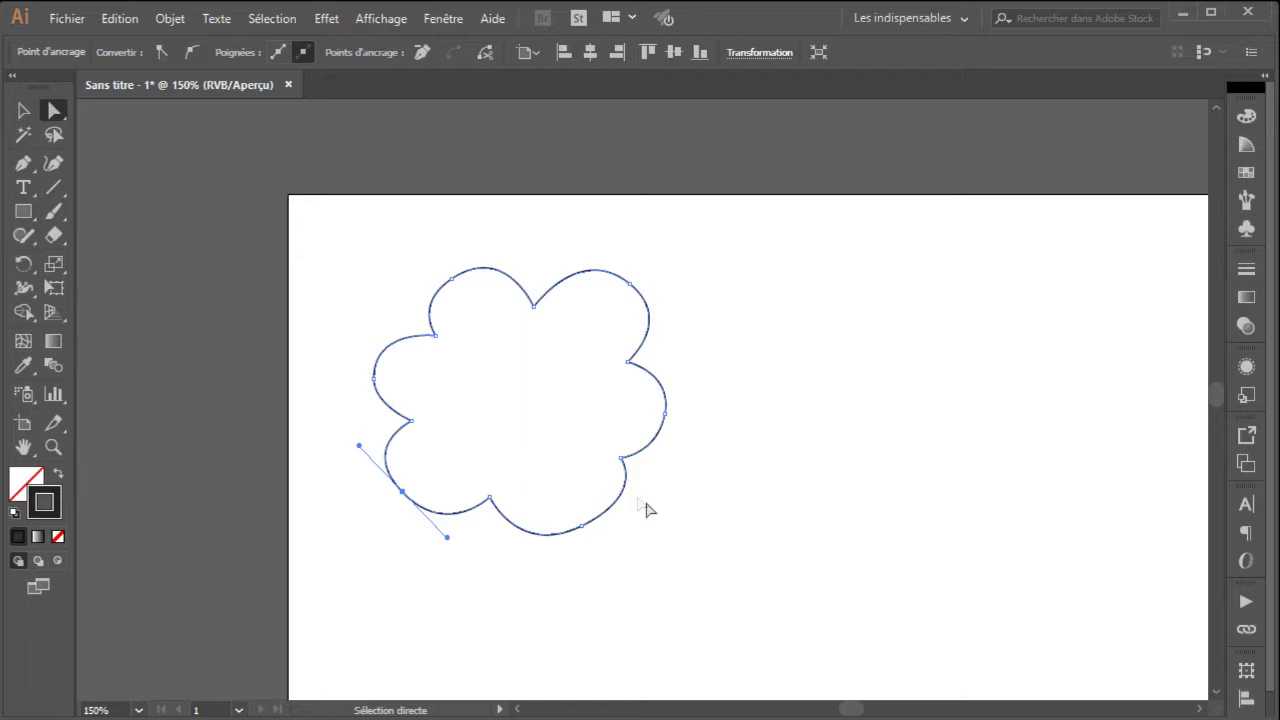
click(665, 570)
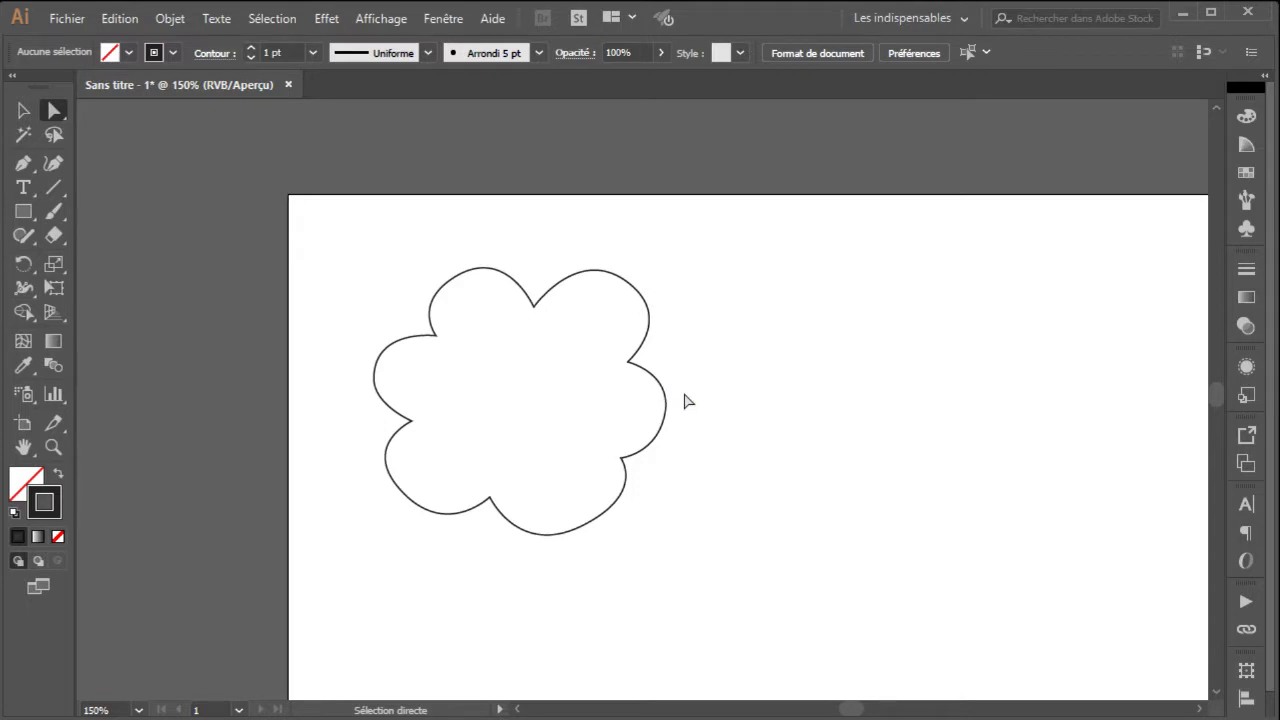
Step: Fill the whole flower with light blue 7ac7ff from the colour spectrum, keeping its black stroke, and deselect it
click(23, 110)
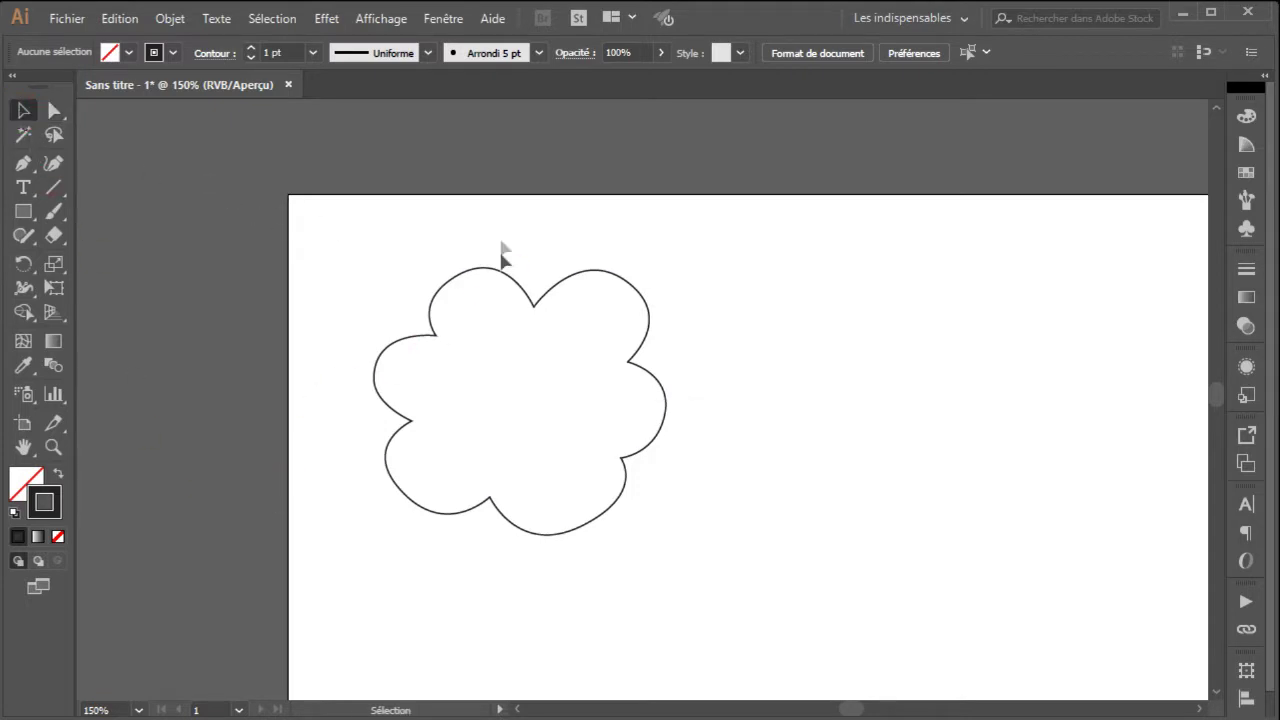
click(432, 328)
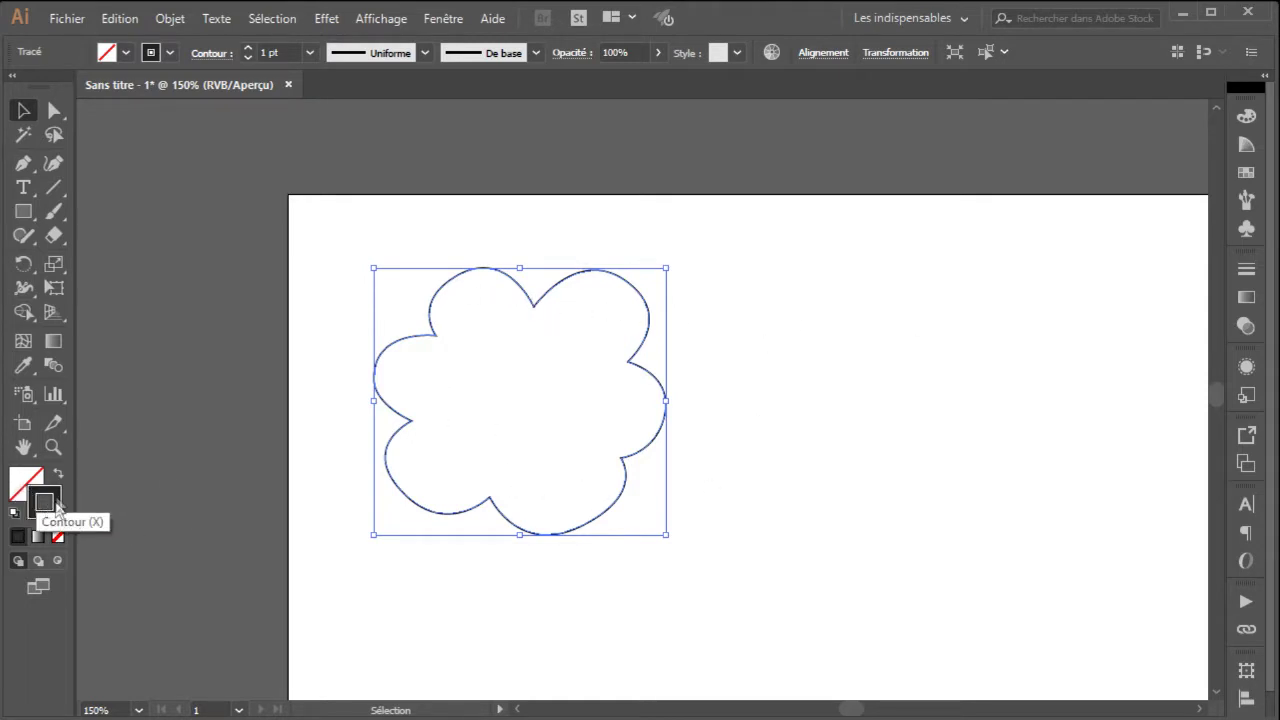
click(27, 482)
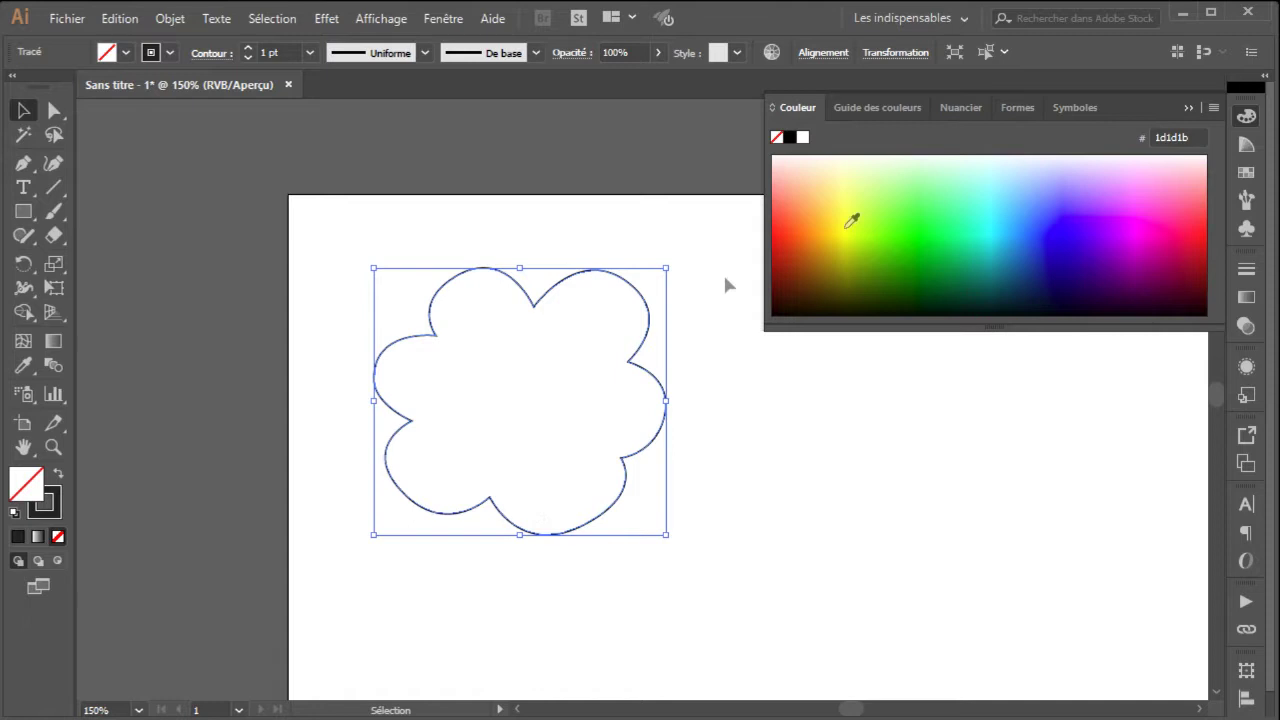
click(1026, 200)
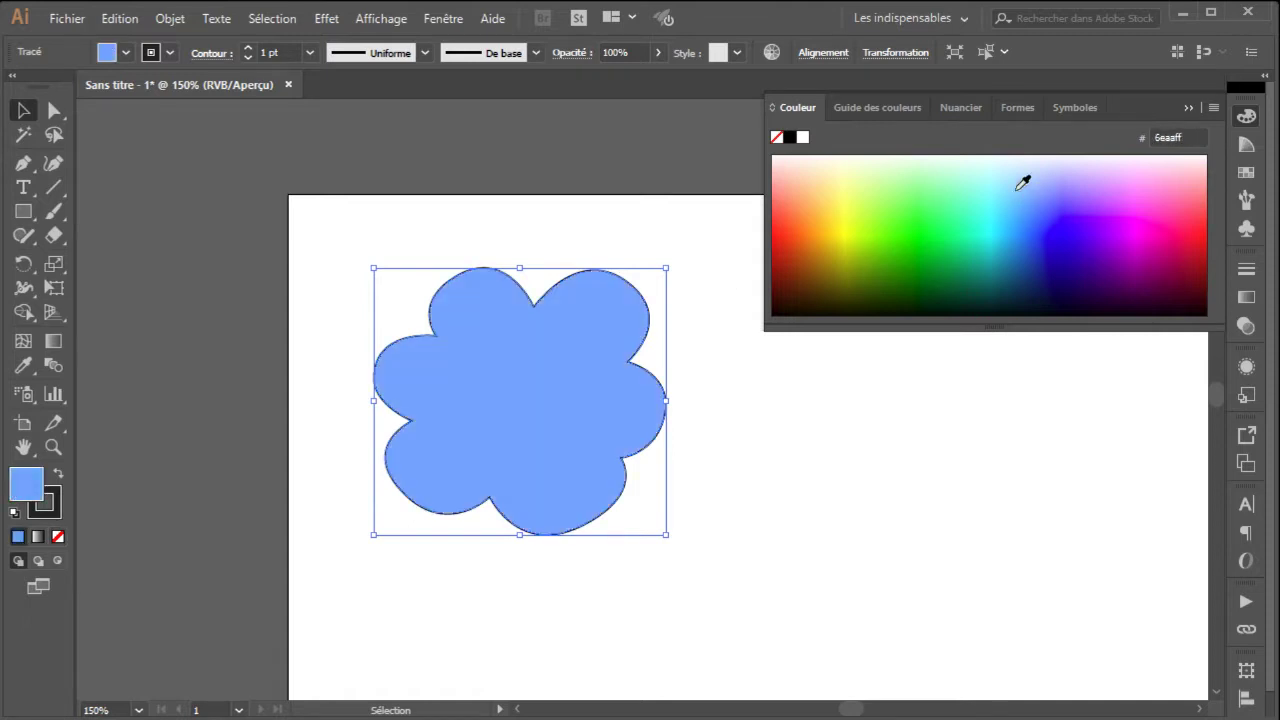
click(1016, 196)
click(1017, 191)
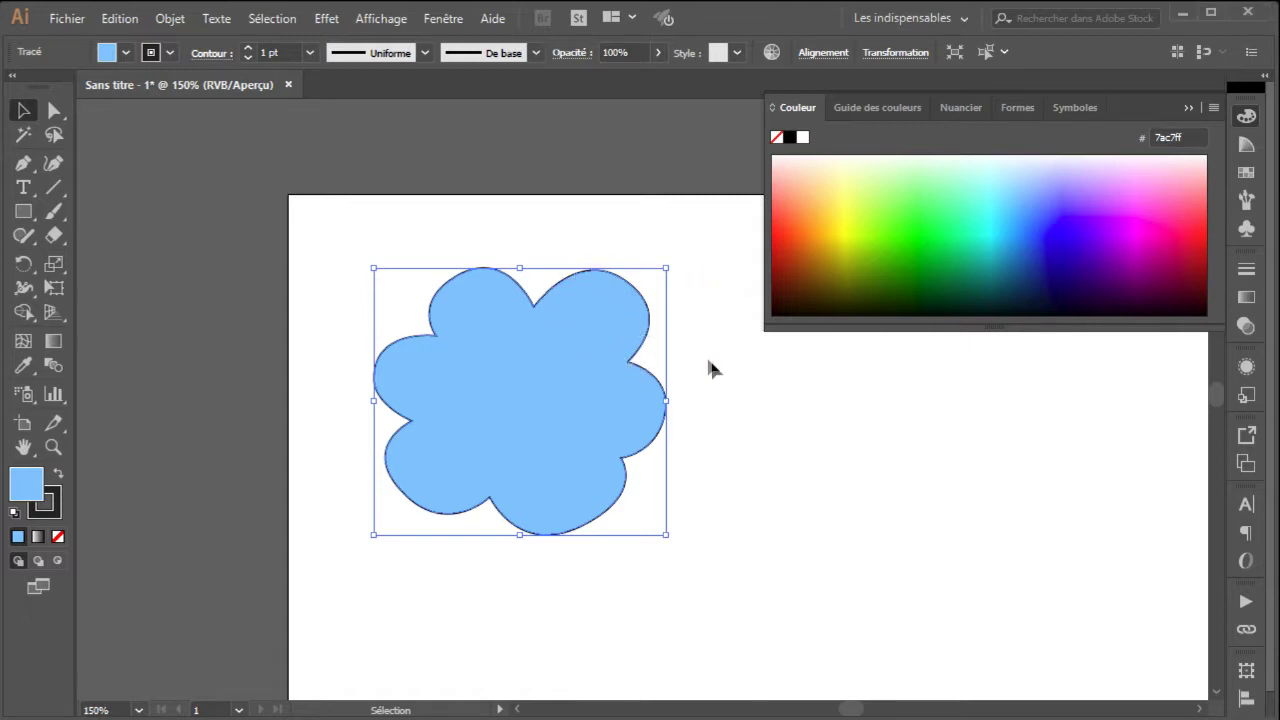
click(500, 233)
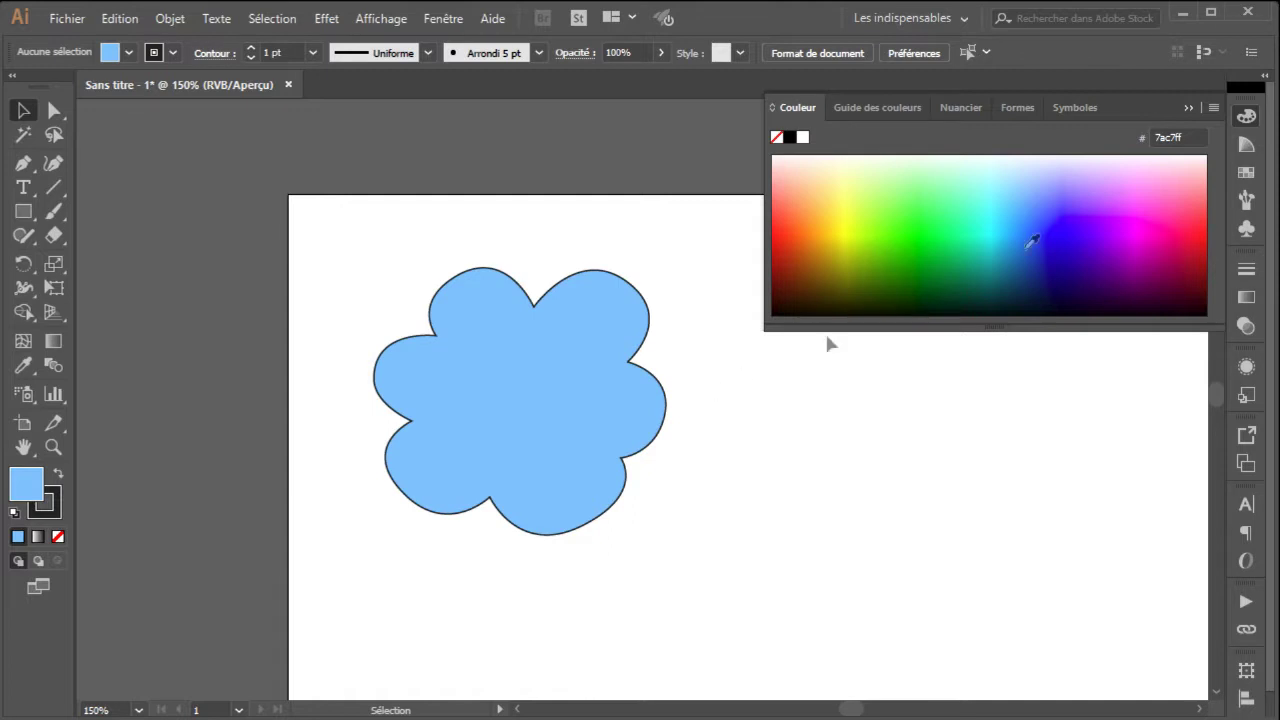
click(545, 612)
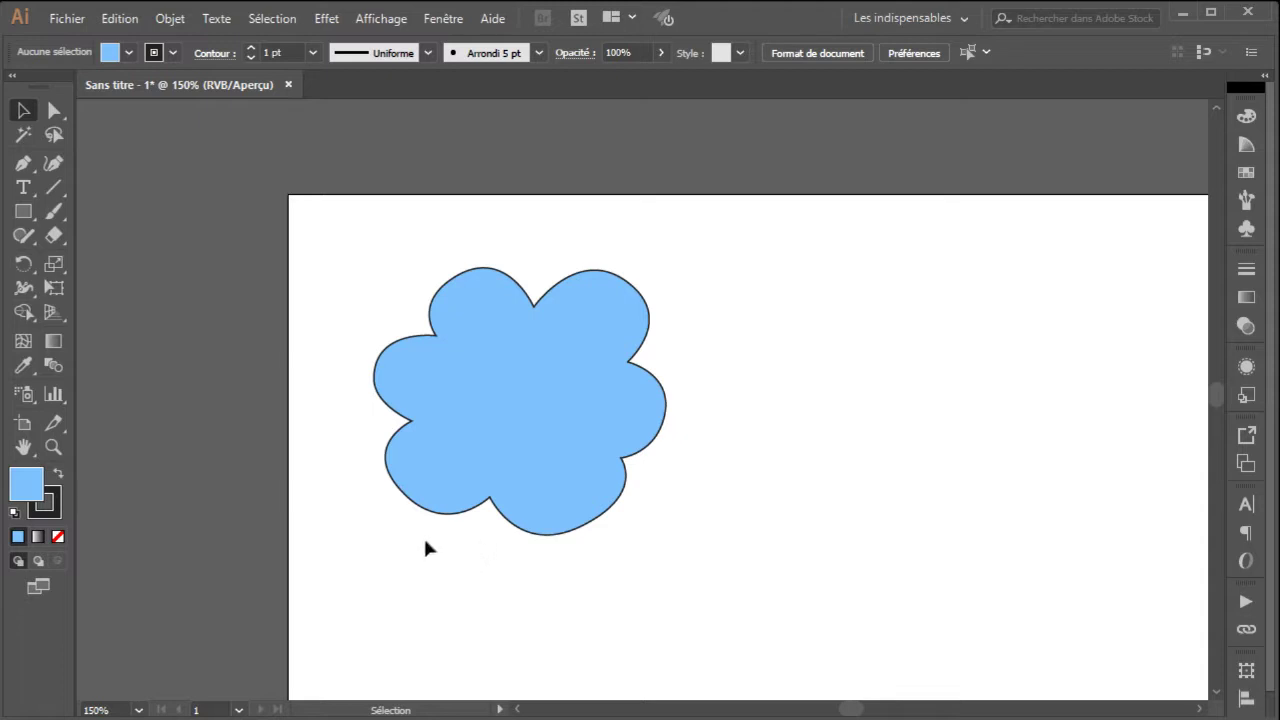
Step: With the Ellipse tool, draw a long flat ellipse beside the flower and a small perfect circle below its left end, leaving both deselected
click(27, 219)
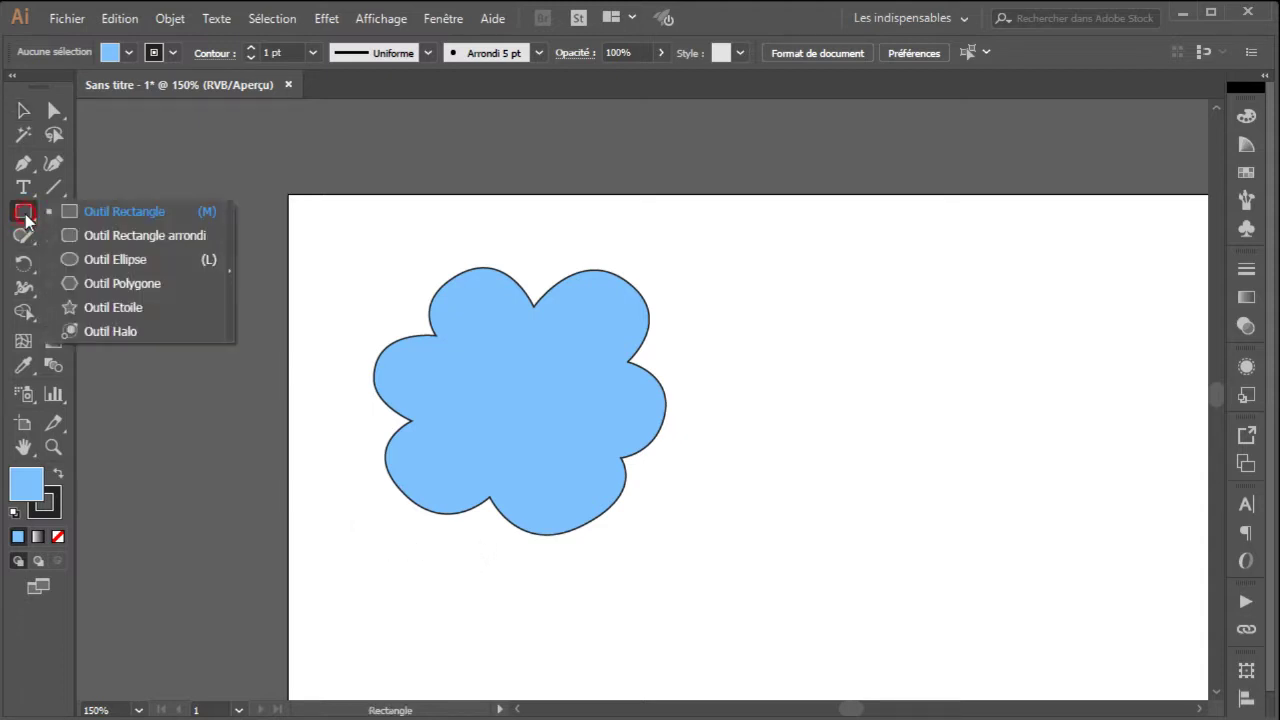
click(120, 258)
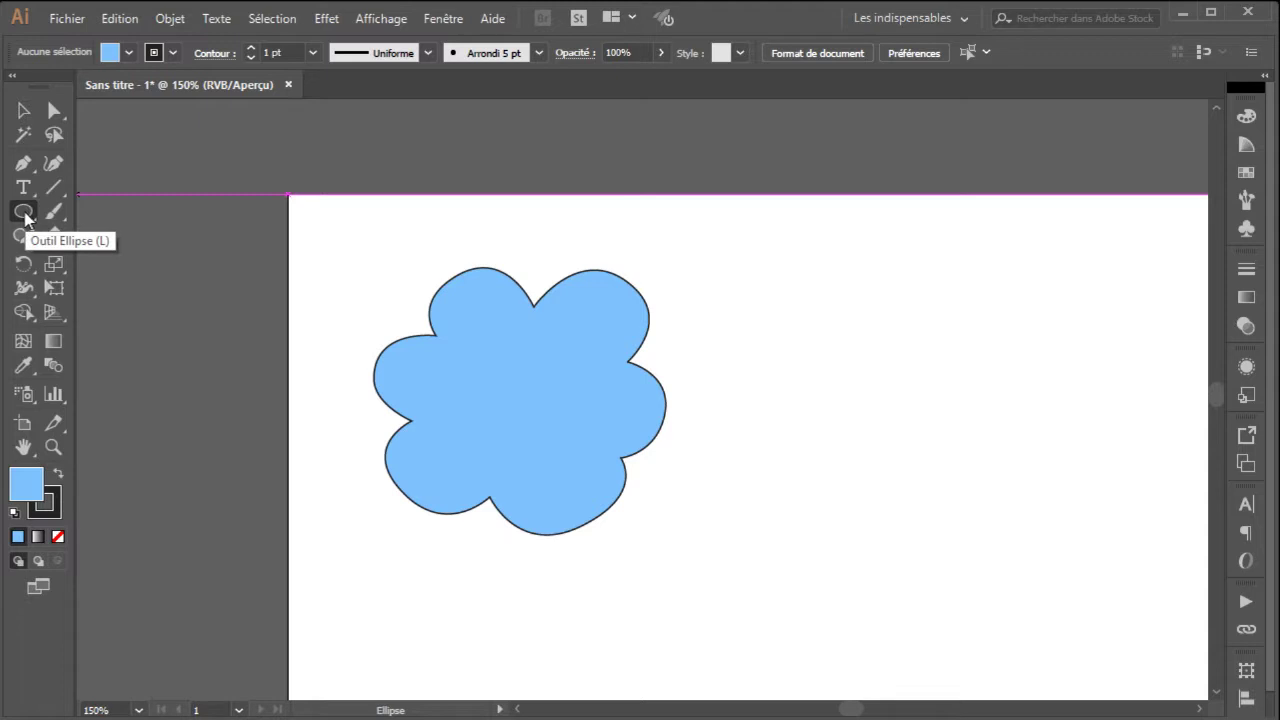
mouse_move(725, 255)
mouse_down()
mouse_move(757, 277)
mouse_move(964, 277)
mouse_move(977, 343)
mouse_move(1047, 306)
mouse_up()
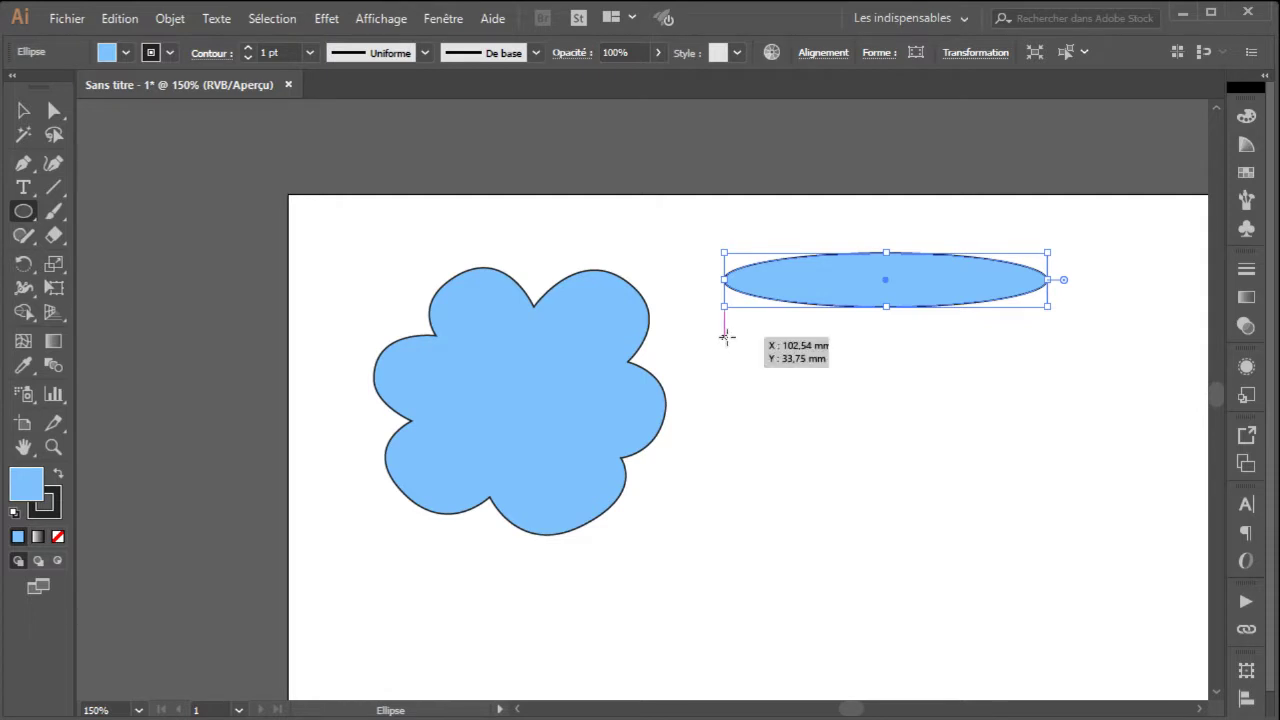
drag(725, 333, 784, 412)
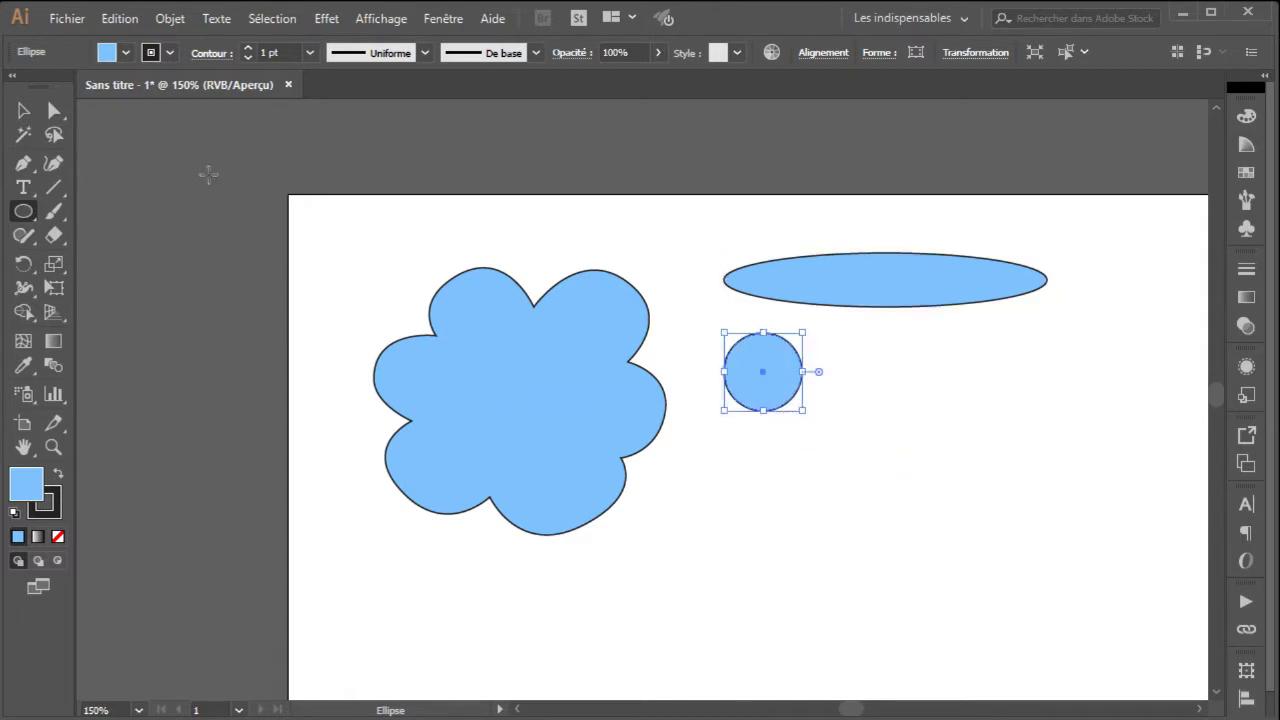
click(23, 110)
click(860, 403)
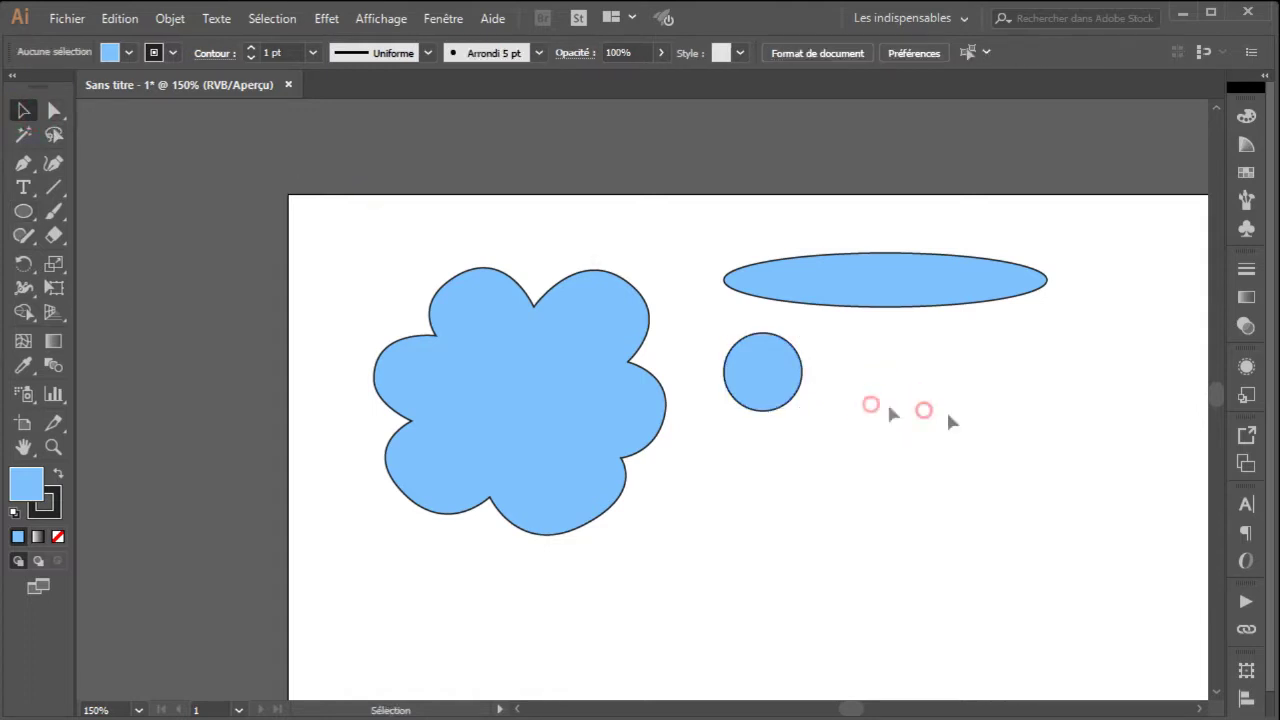
Step: Copy and paste the small circle, move the pasted copy to the original's lower right, and delete the copy
click(778, 397)
click(122, 20)
click(146, 114)
click(831, 451)
click(130, 20)
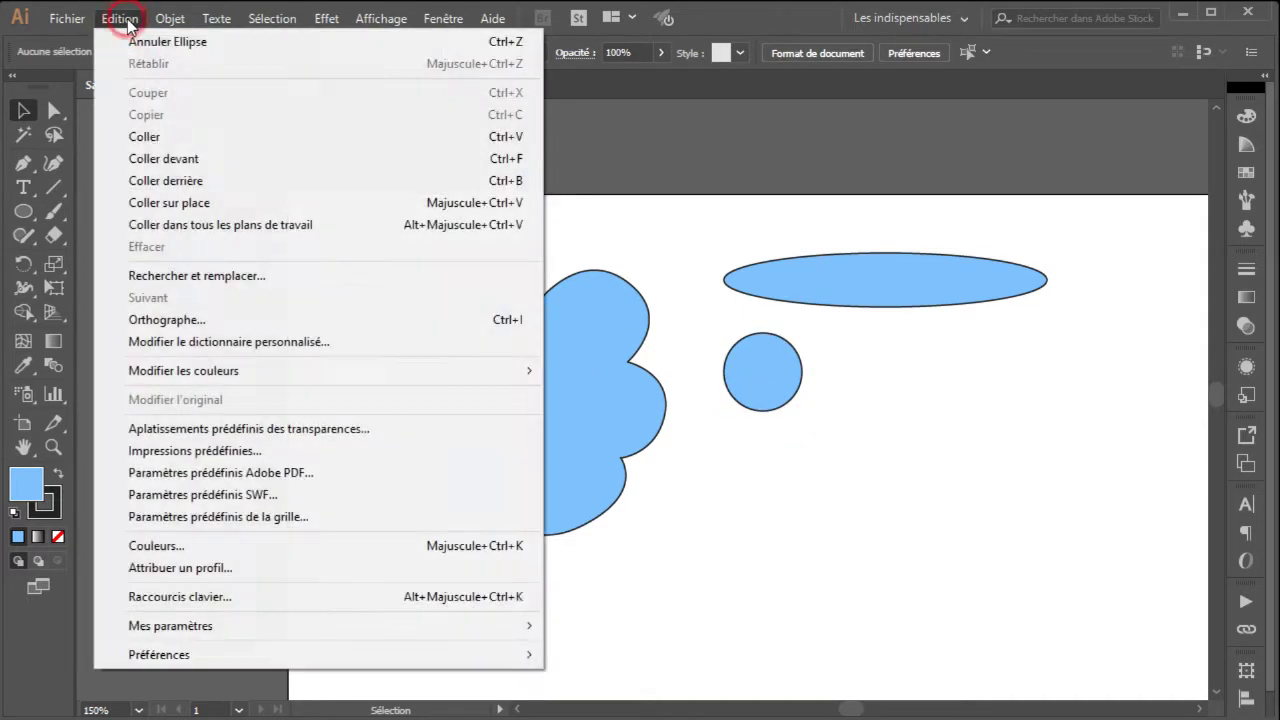
click(186, 145)
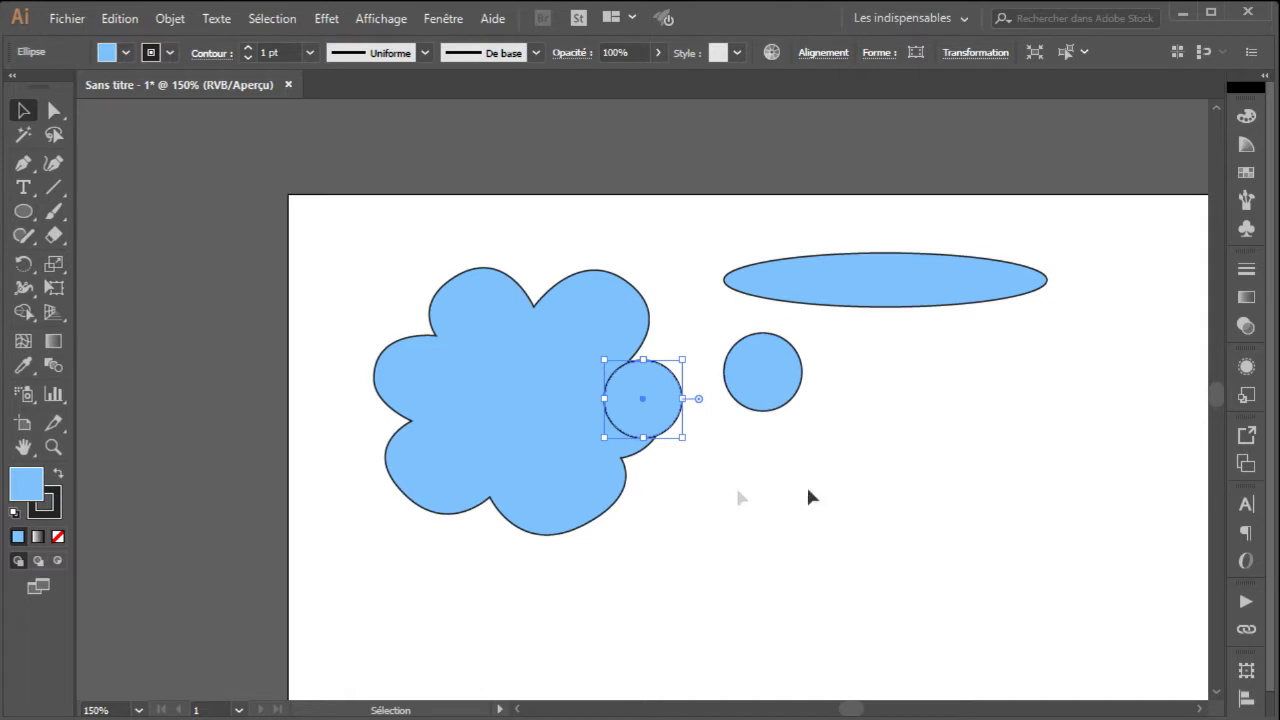
drag(663, 418, 857, 451)
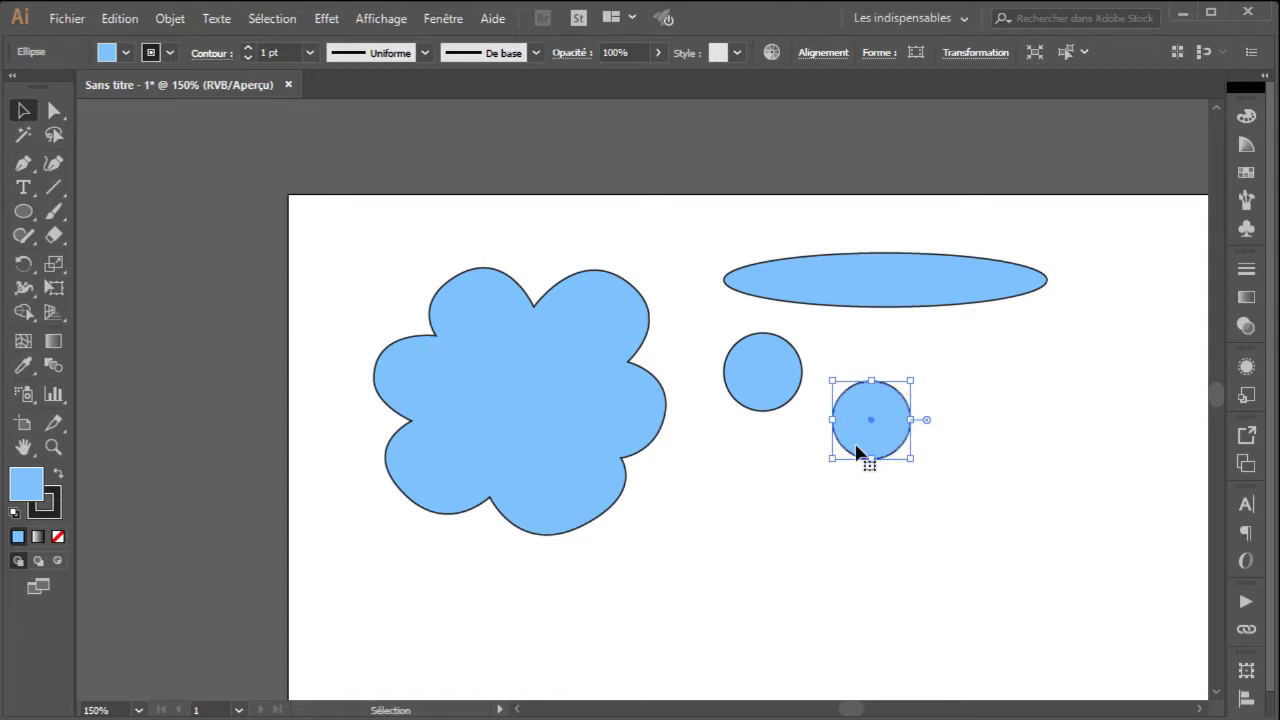
key(Delete)
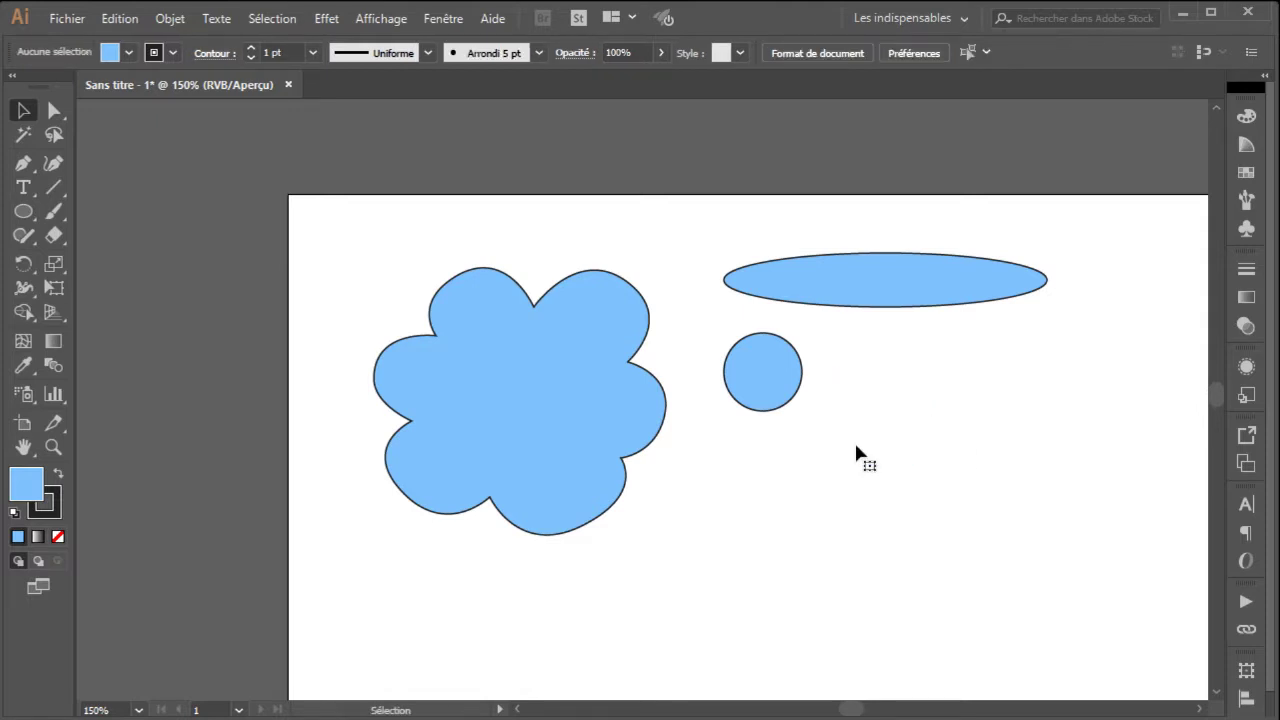
Step: Duplicate the circle directly by pulling a copy off to its lower right, and delete that copy
click(786, 392)
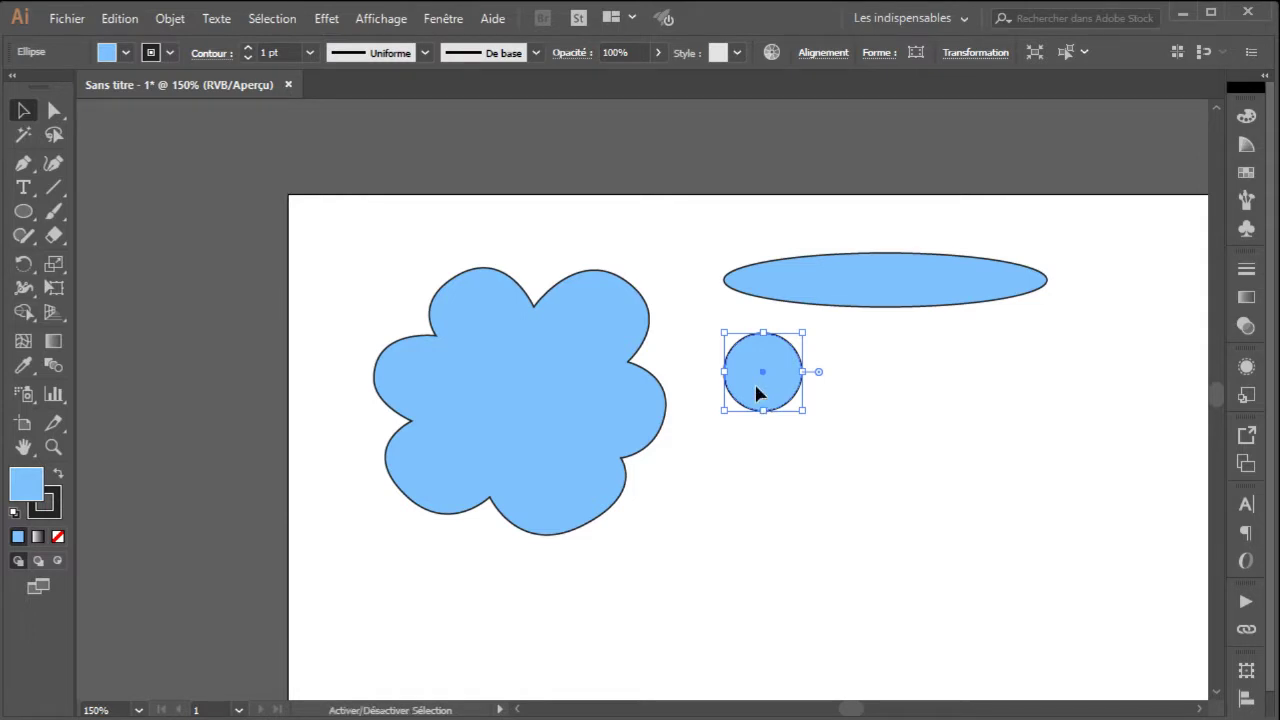
shift+click(757, 396)
click(758, 392)
click(760, 395)
drag(760, 397, 884, 437)
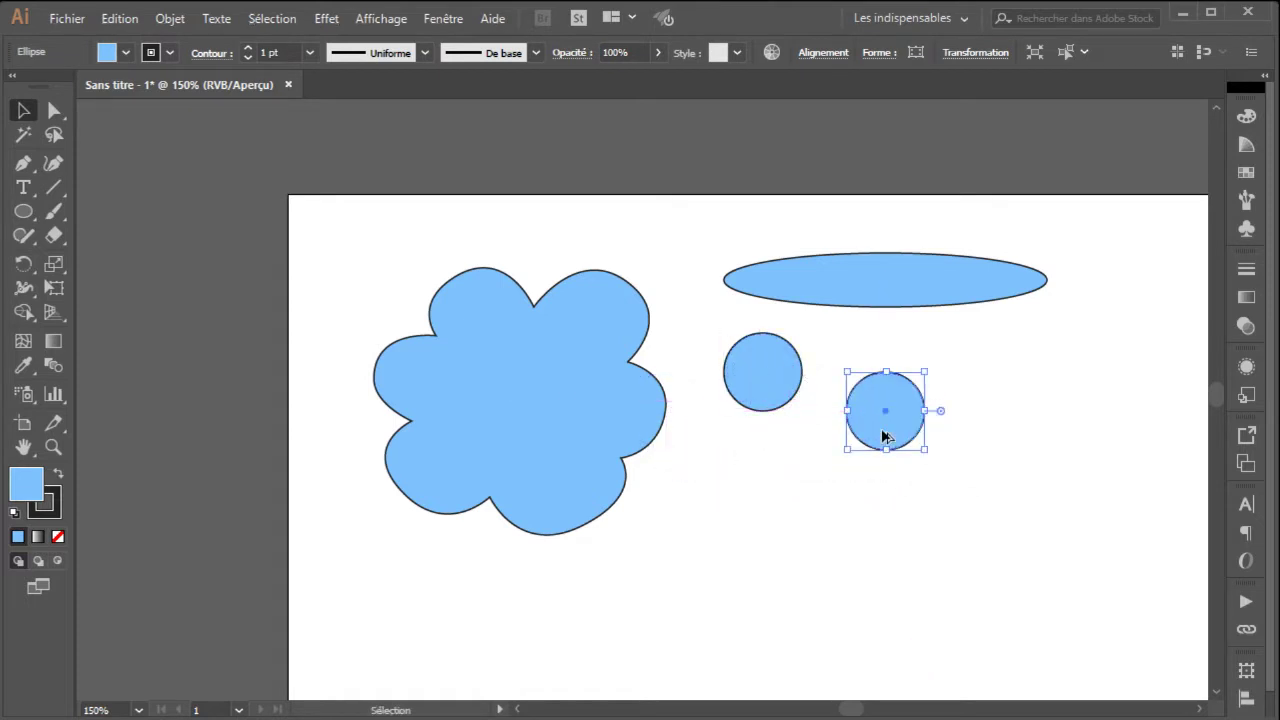
click(778, 512)
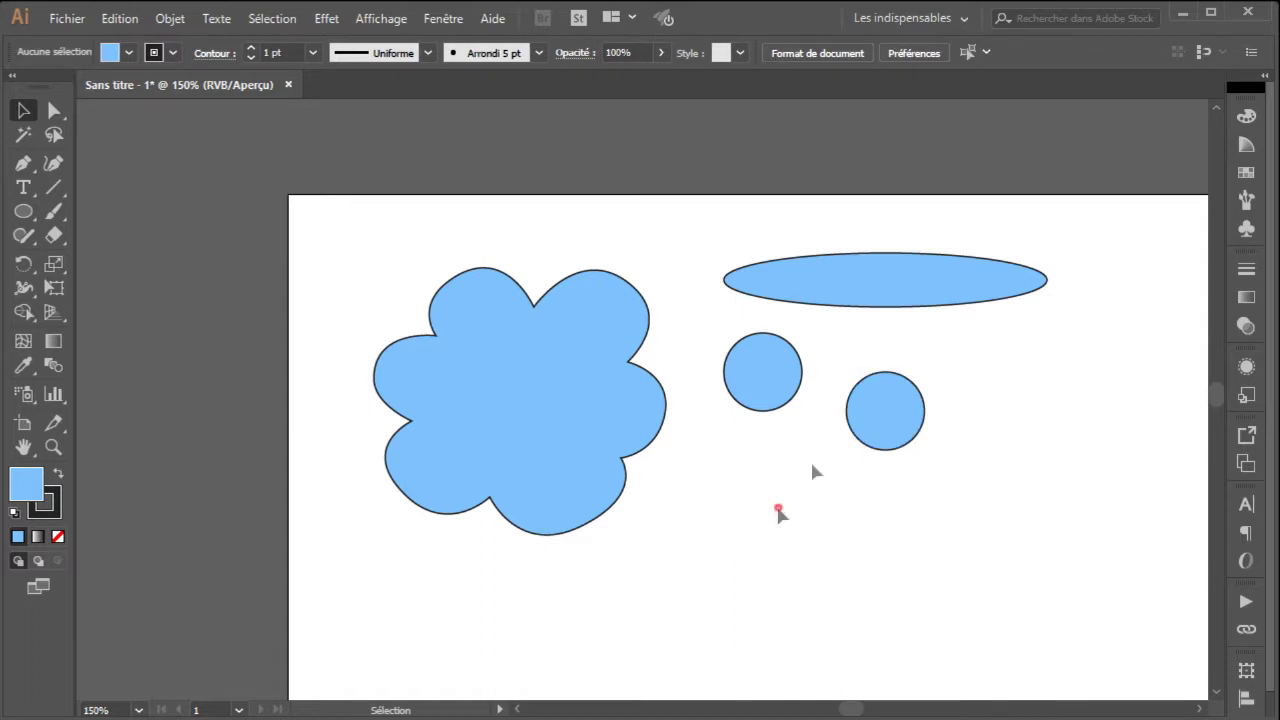
click(877, 445)
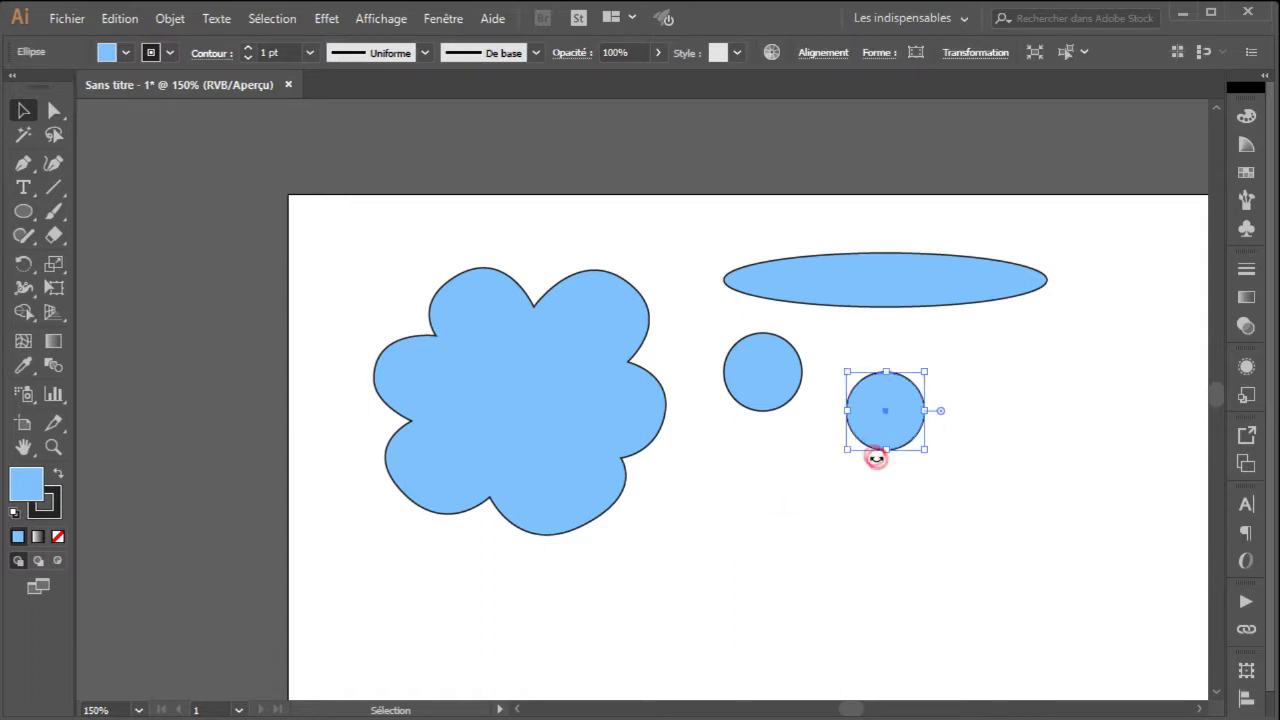
key(Delete)
Step: Duplicate the circle straight below the original, keeping the copy vertically aligned, and deselect it
click(772, 384)
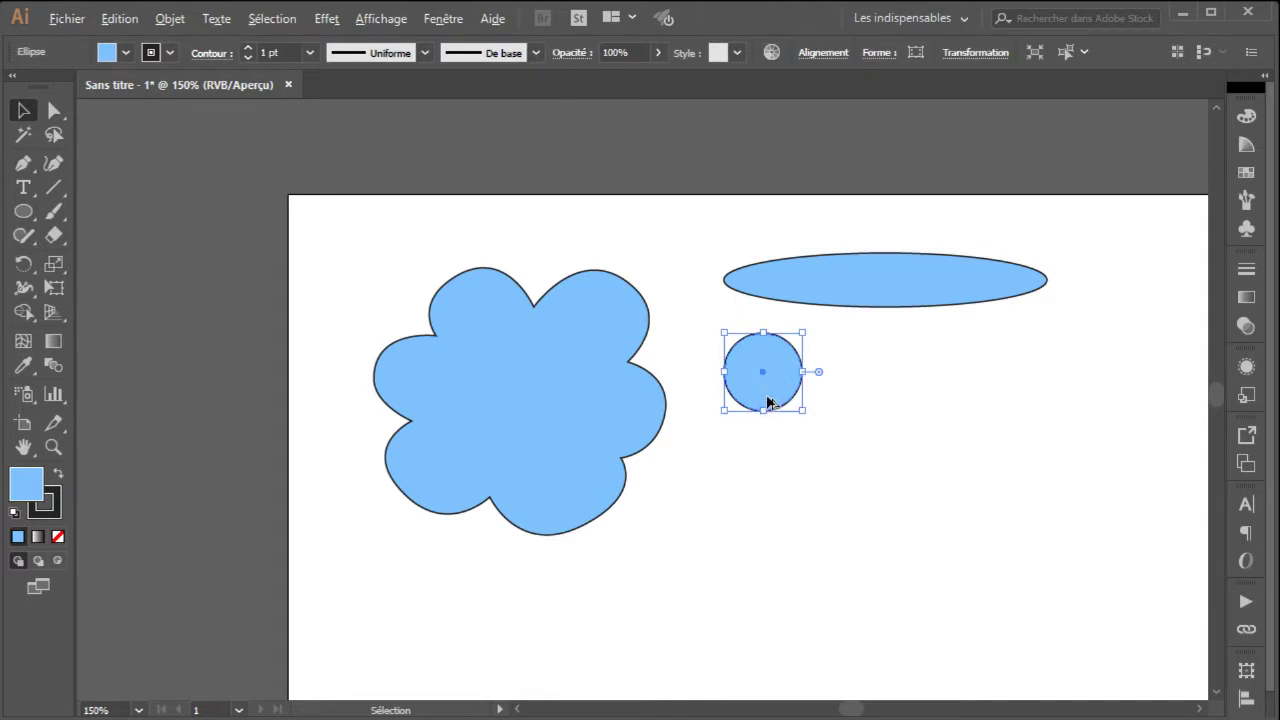
drag(770, 396, 780, 492)
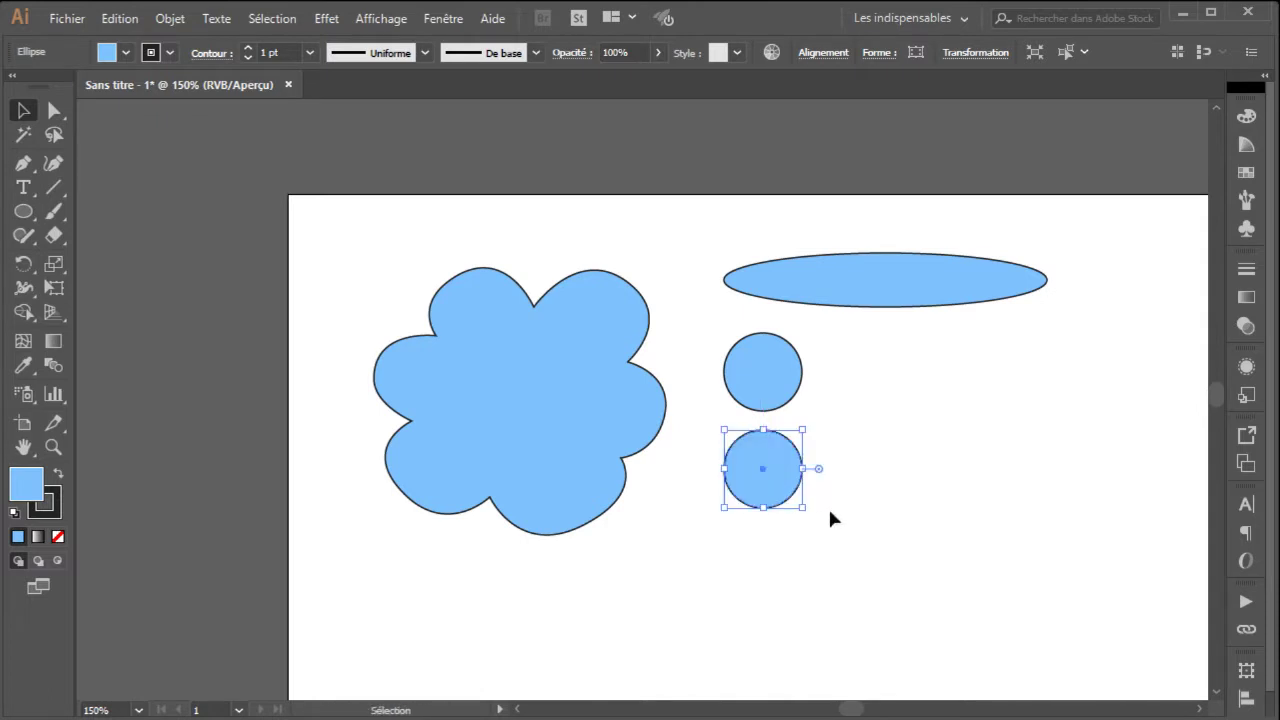
click(815, 425)
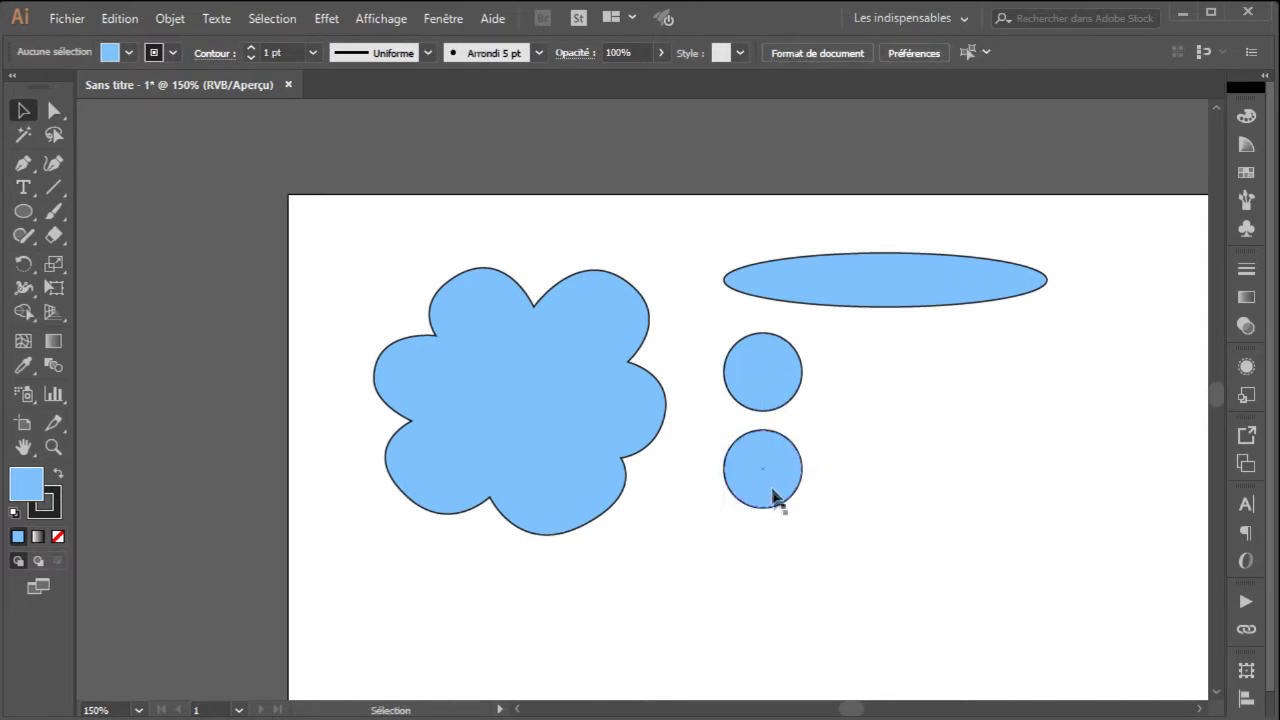
Step: Cut the two circles to half circles by deleting the upper circle's bottom anchor point and the lower circle's top anchor point
click(54, 110)
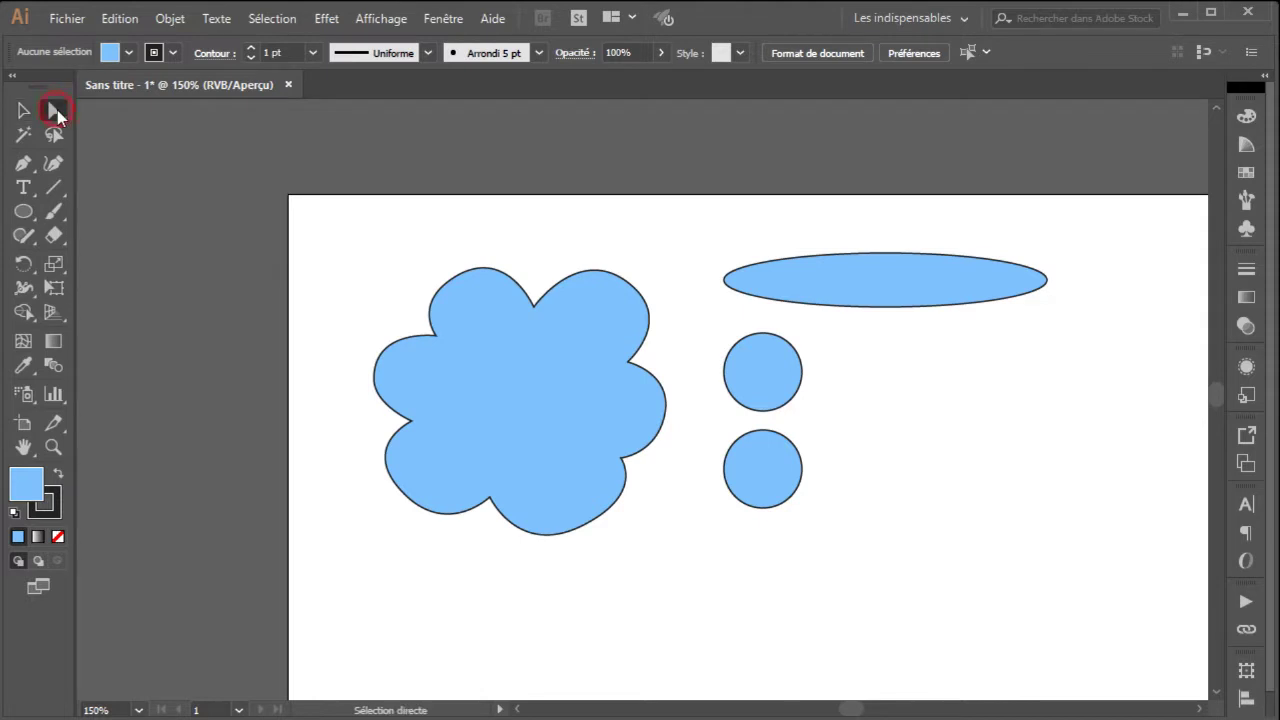
click(763, 412)
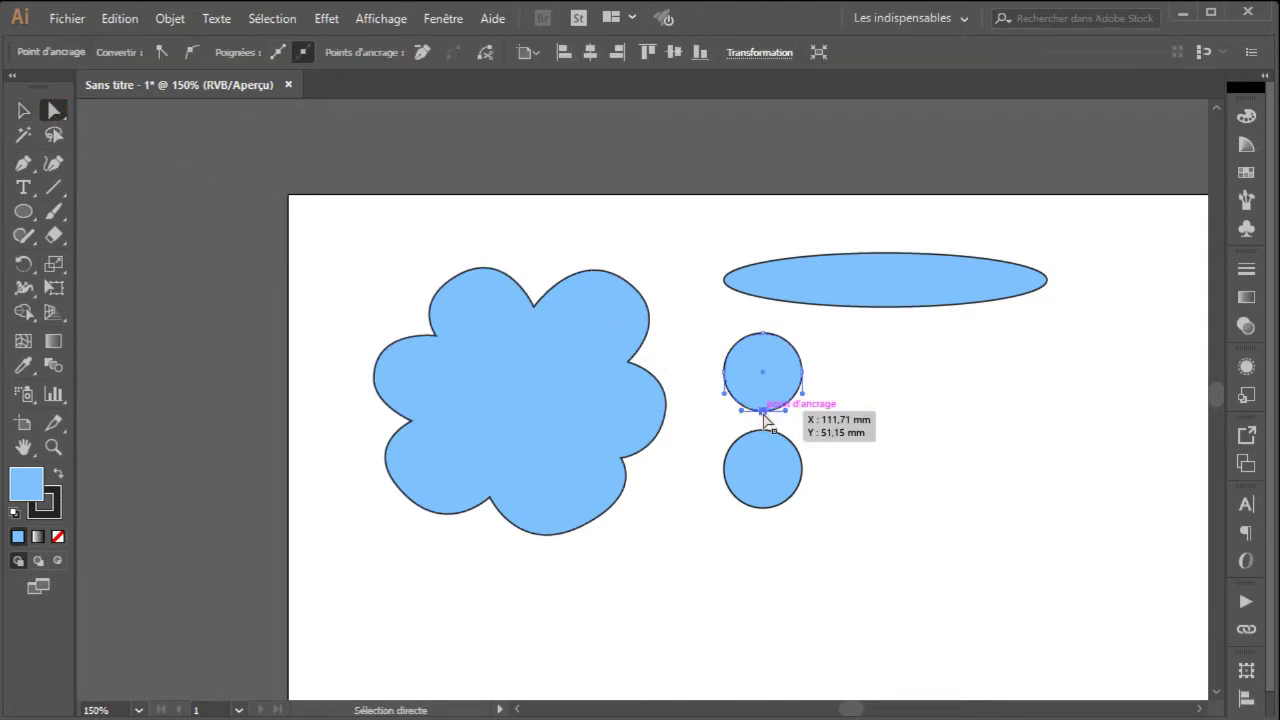
key(Delete)
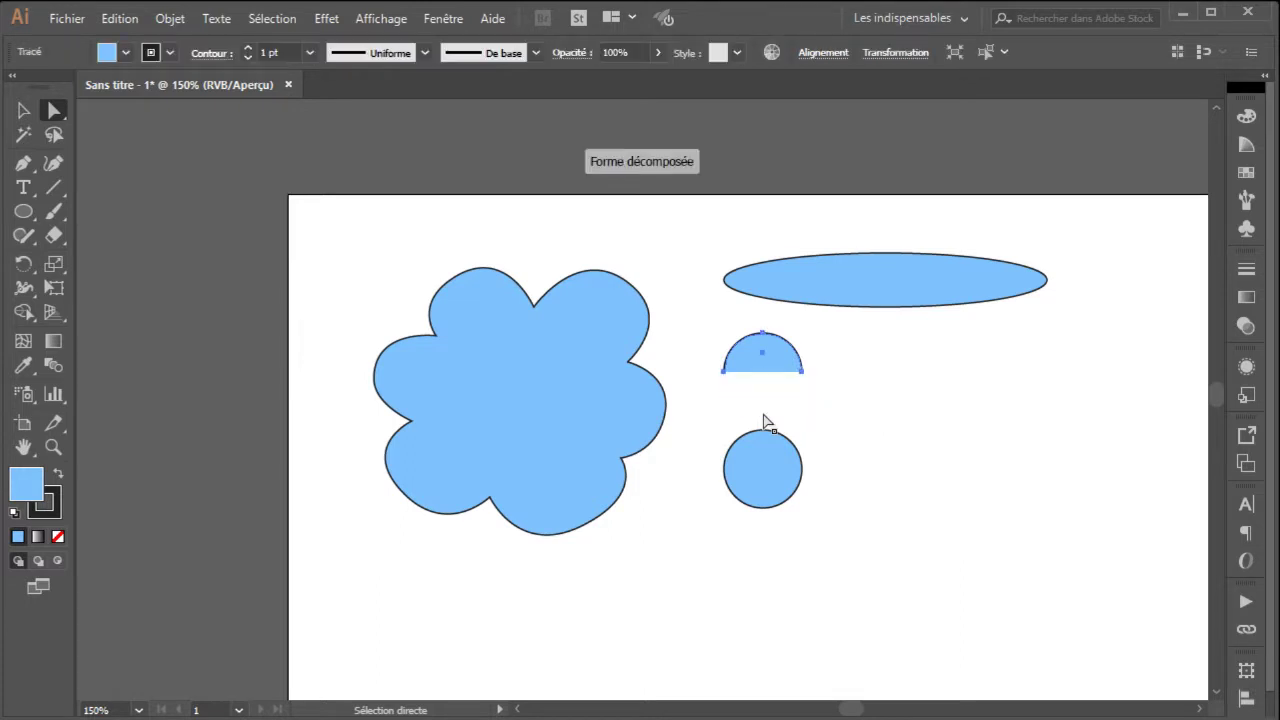
click(765, 432)
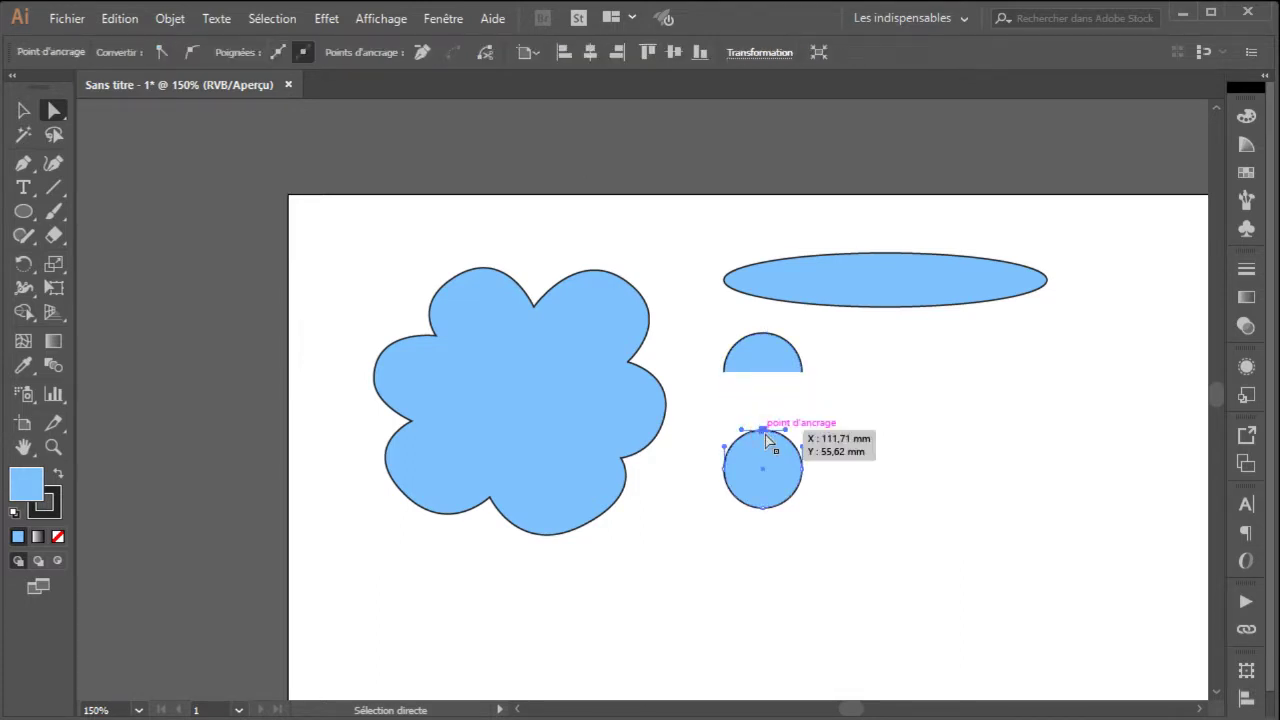
key(Delete)
click(767, 440)
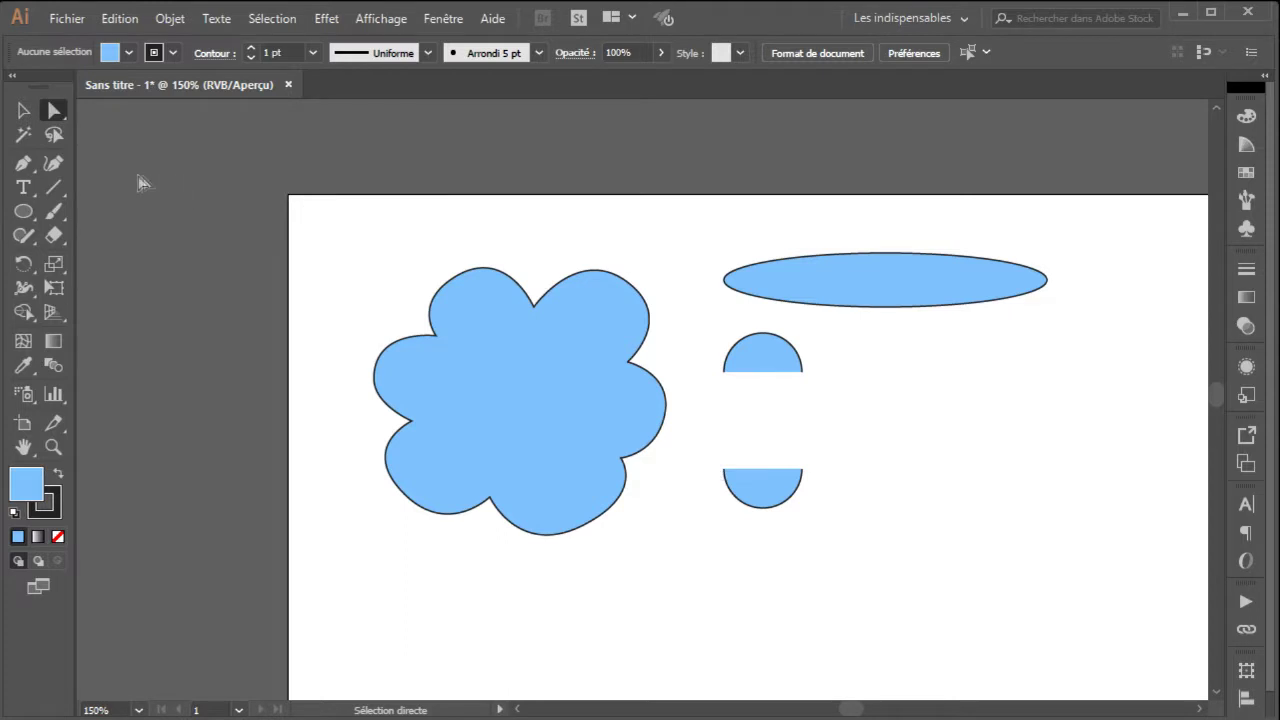
Step: Join the open ends of the two half circles with straight Pen segments on both sides to form a closed capsule, and deselect it
click(24, 164)
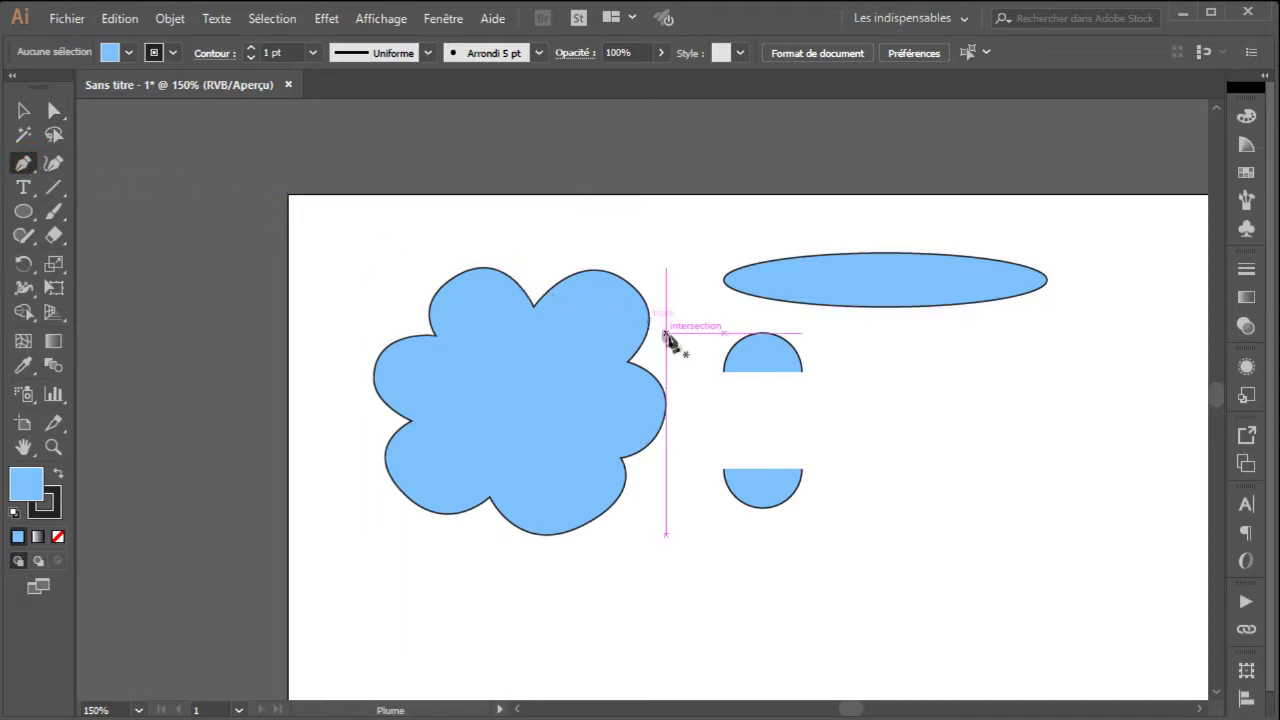
click(724, 372)
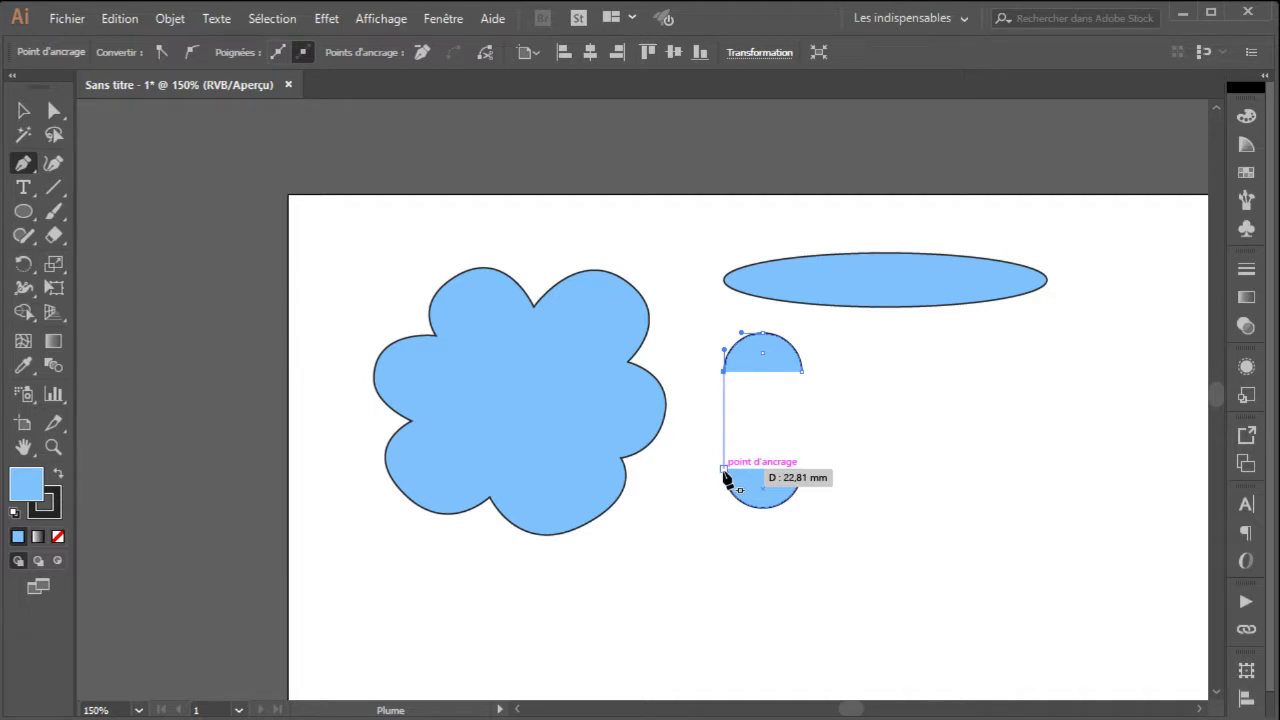
click(724, 470)
click(803, 372)
click(802, 470)
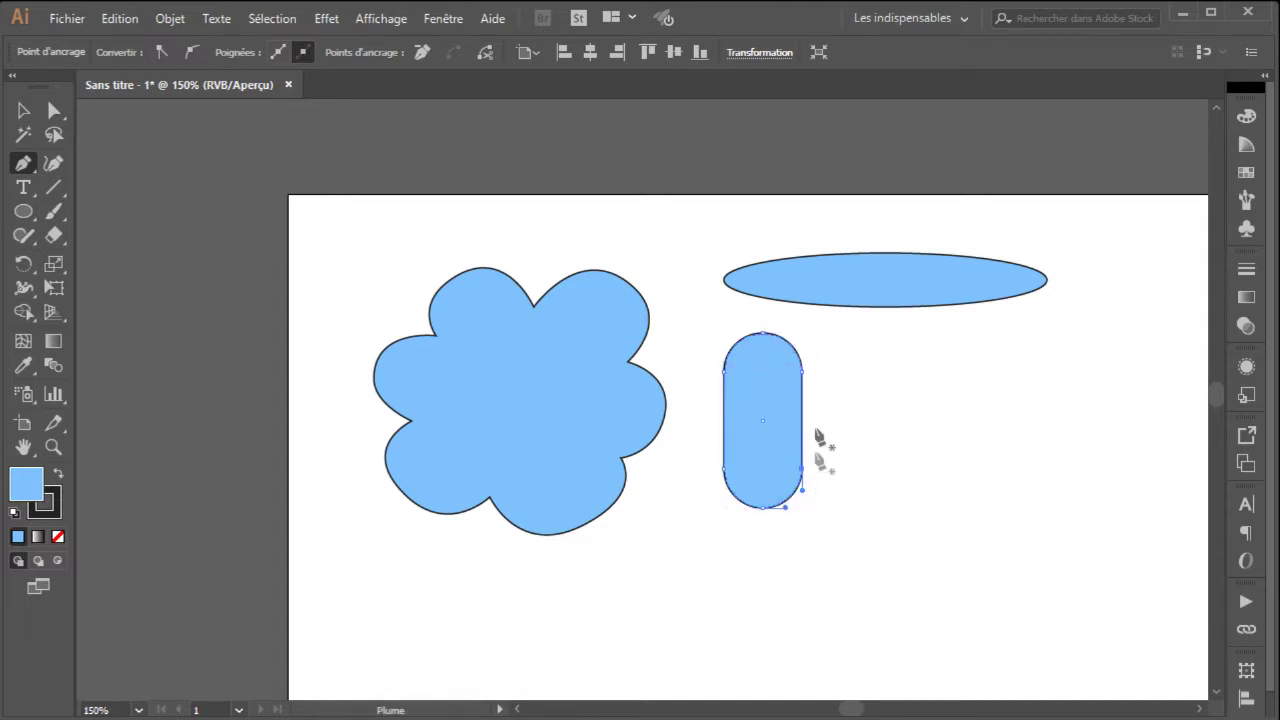
click(25, 113)
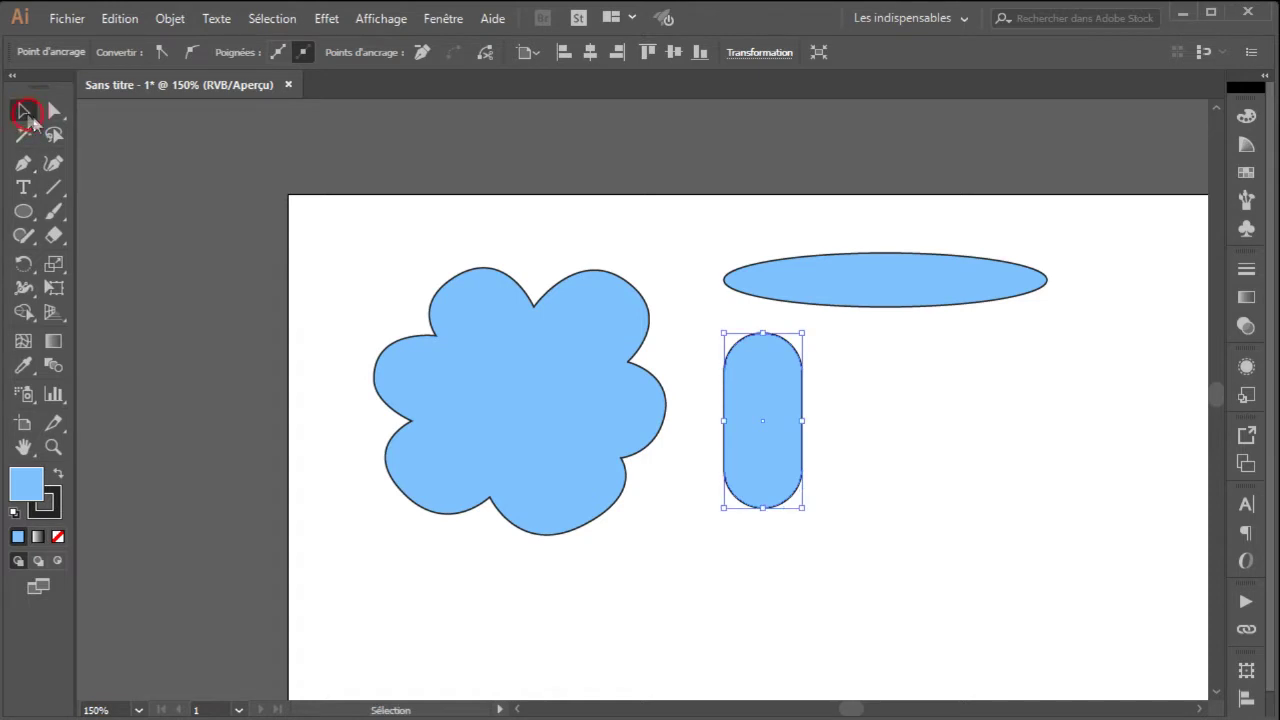
click(689, 345)
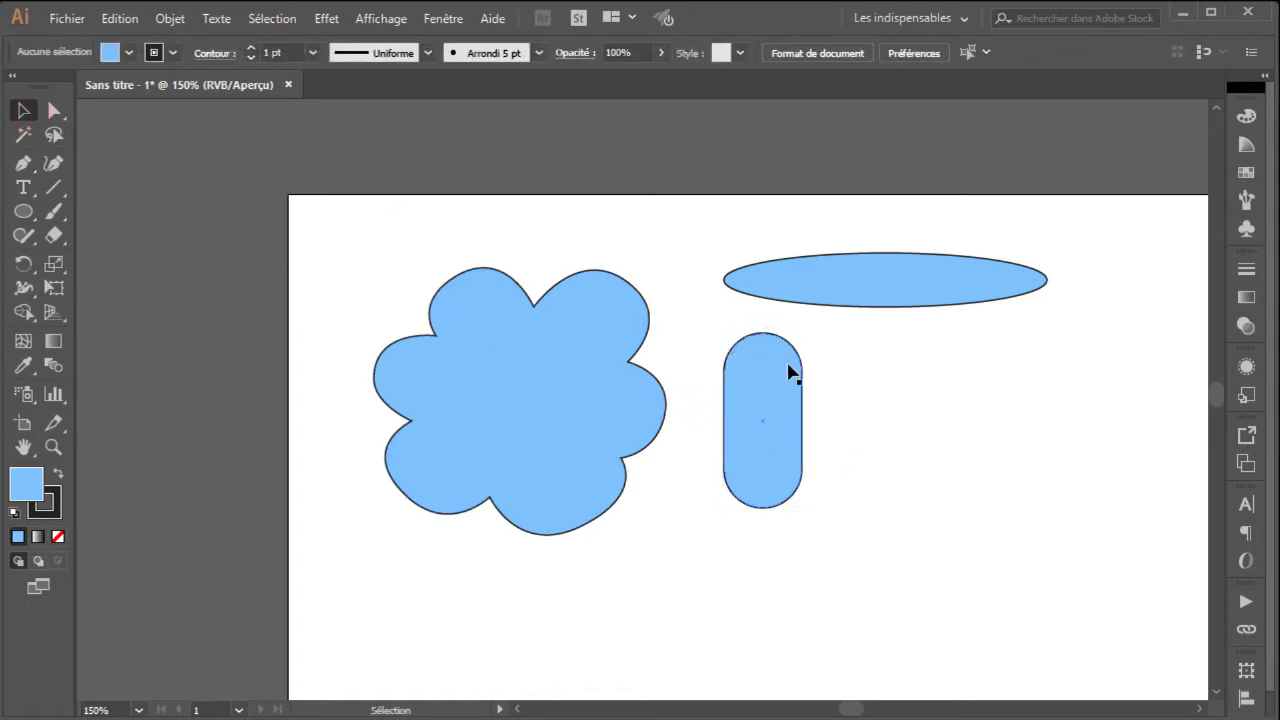
Step: Remove the capsule's stroke and fill it with white
mouse_move(758, 490)
mouse_down()
mouse_move(834, 451)
mouse_move(857, 517)
mouse_move(871, 486)
mouse_move(768, 488)
mouse_up()
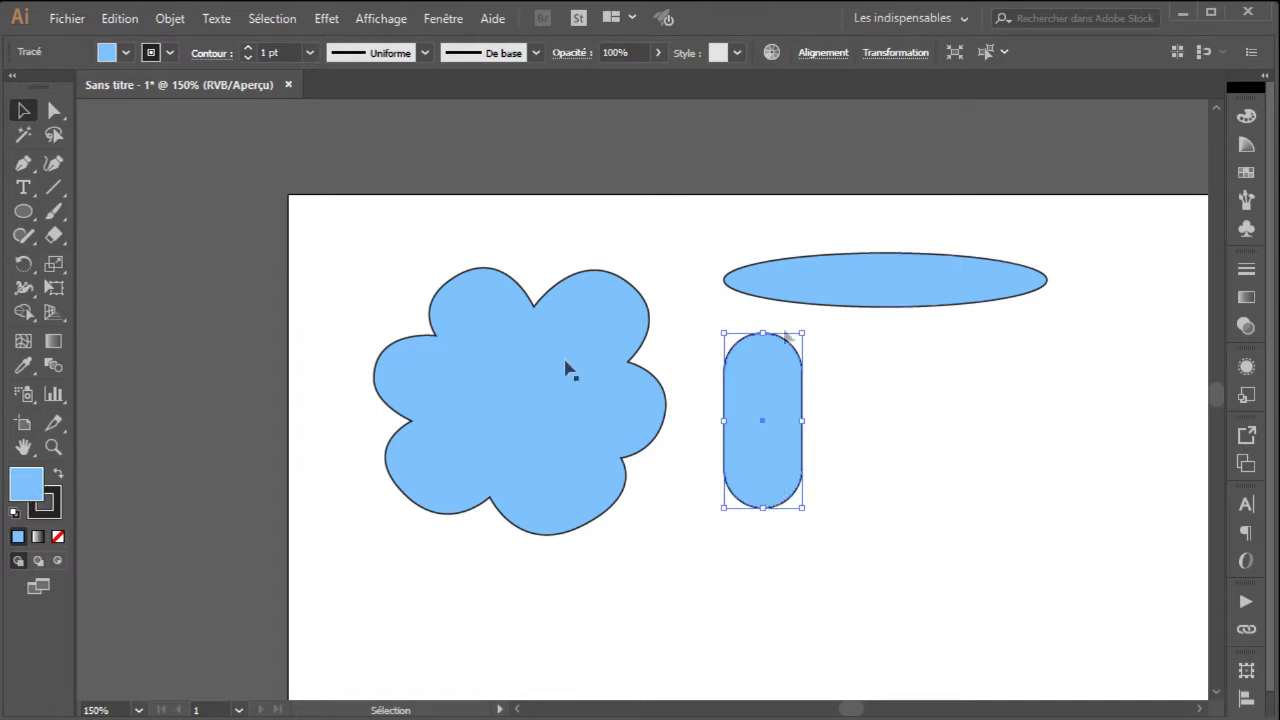
click(54, 508)
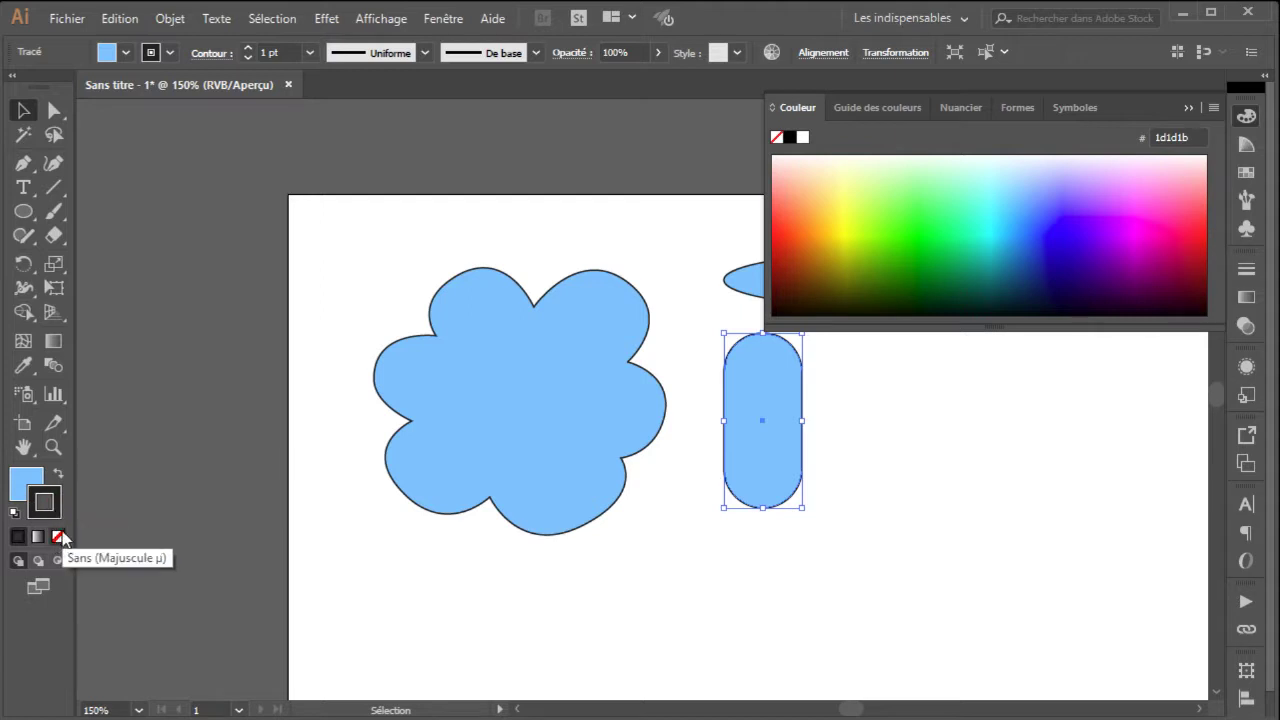
click(57, 538)
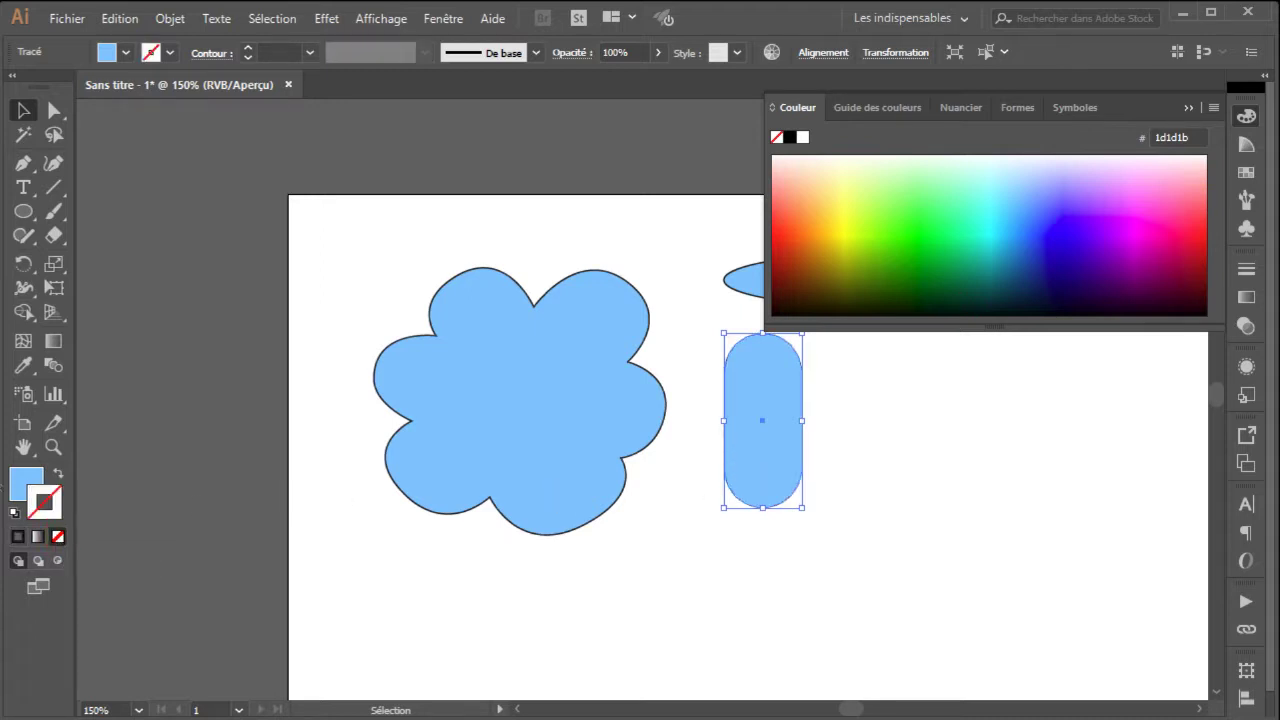
click(20, 478)
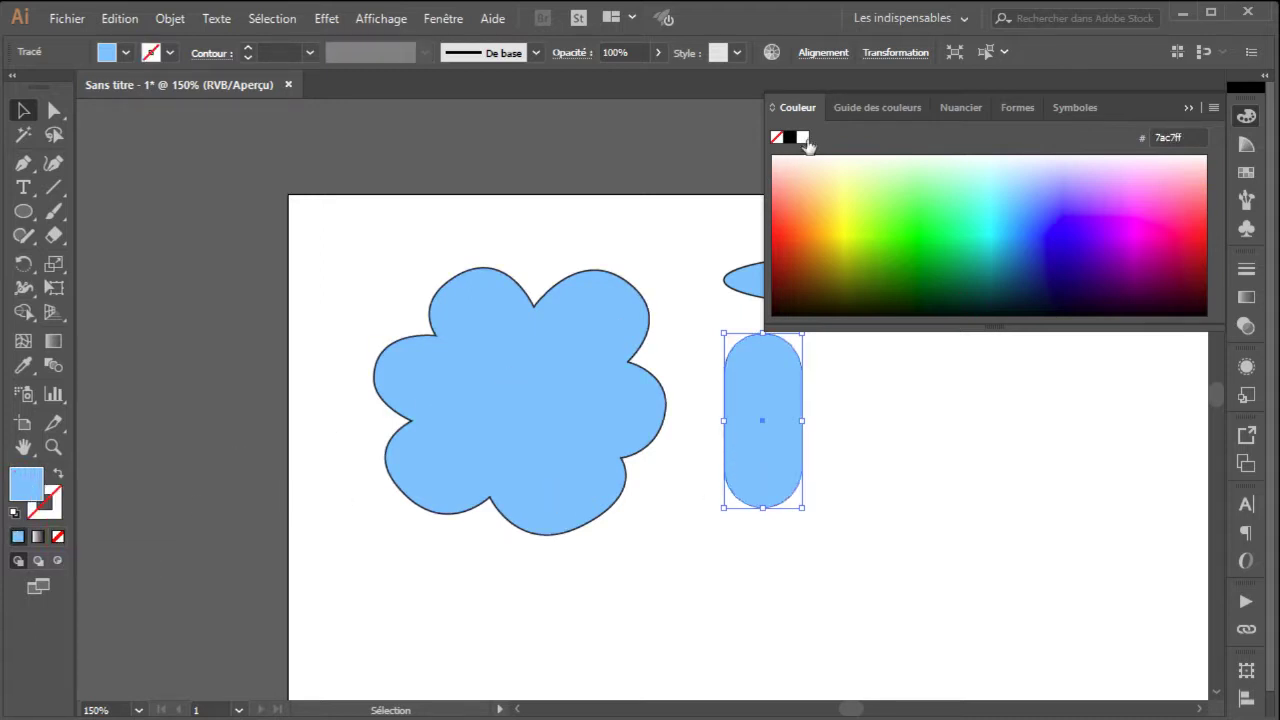
click(802, 138)
click(822, 438)
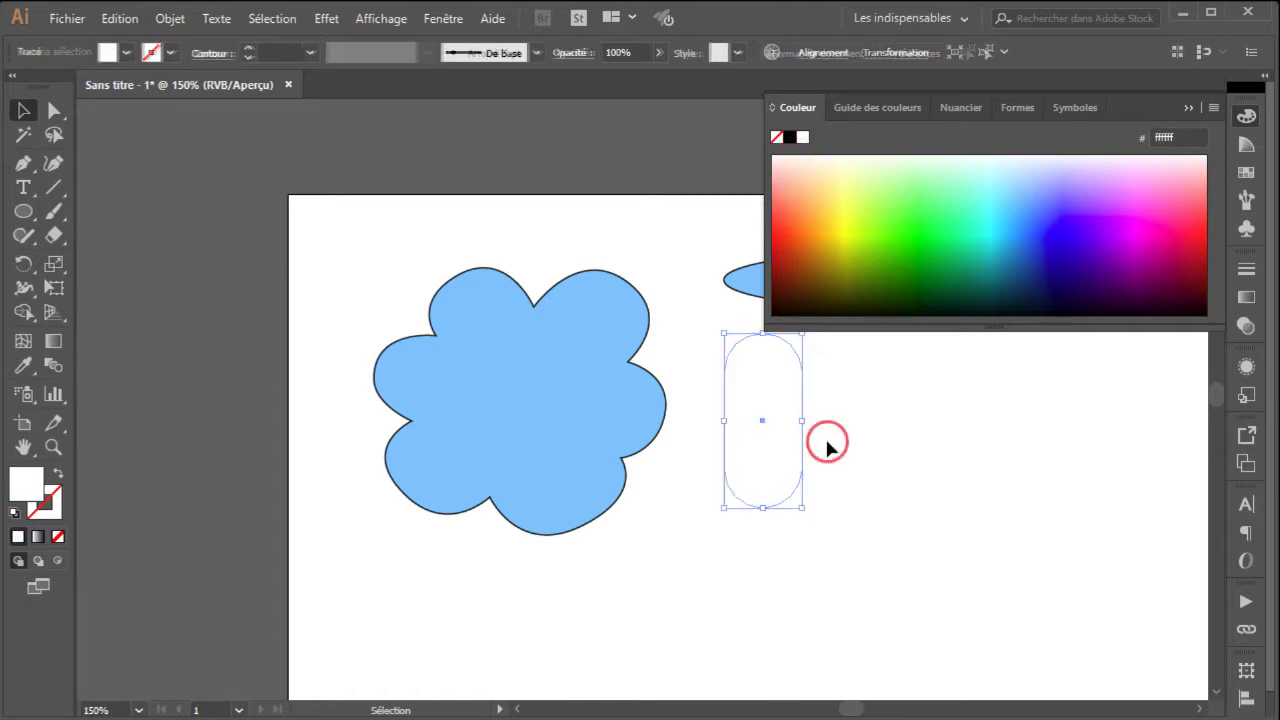
Step: Move the white capsule onto the middle of the blue flower and collapse the colour settings
drag(766, 462, 543, 467)
click(751, 516)
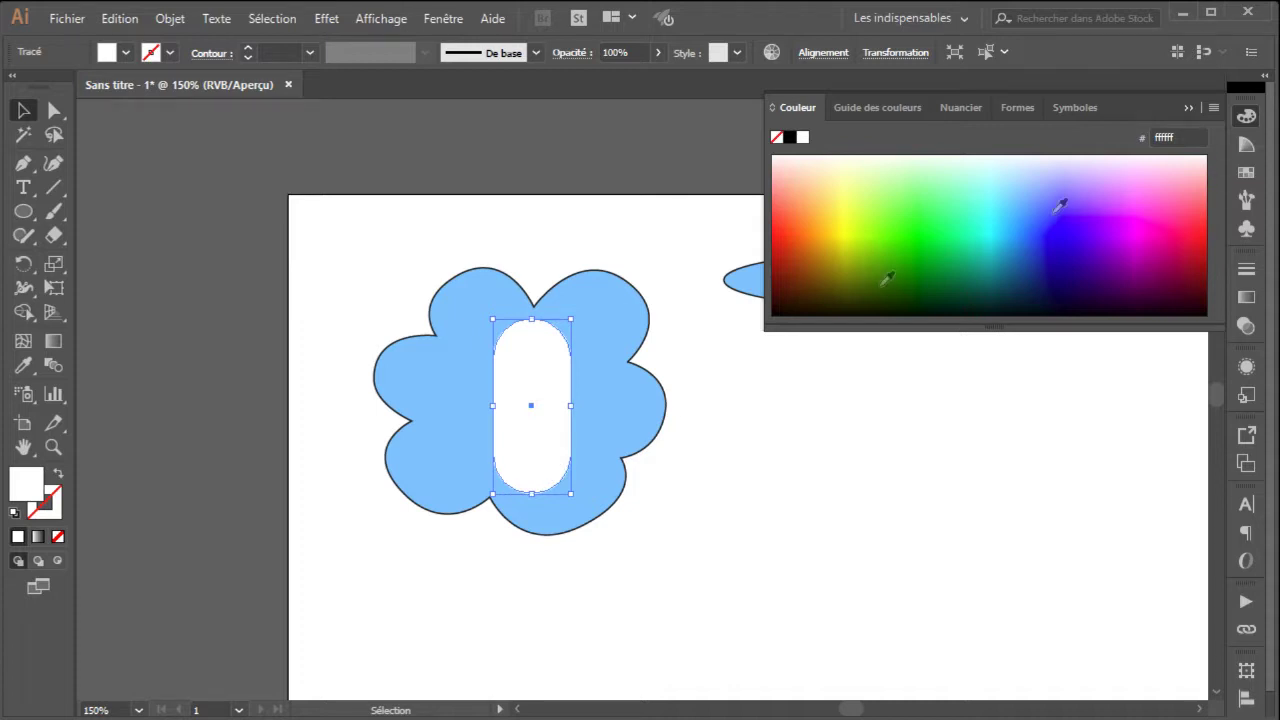
click(1188, 108)
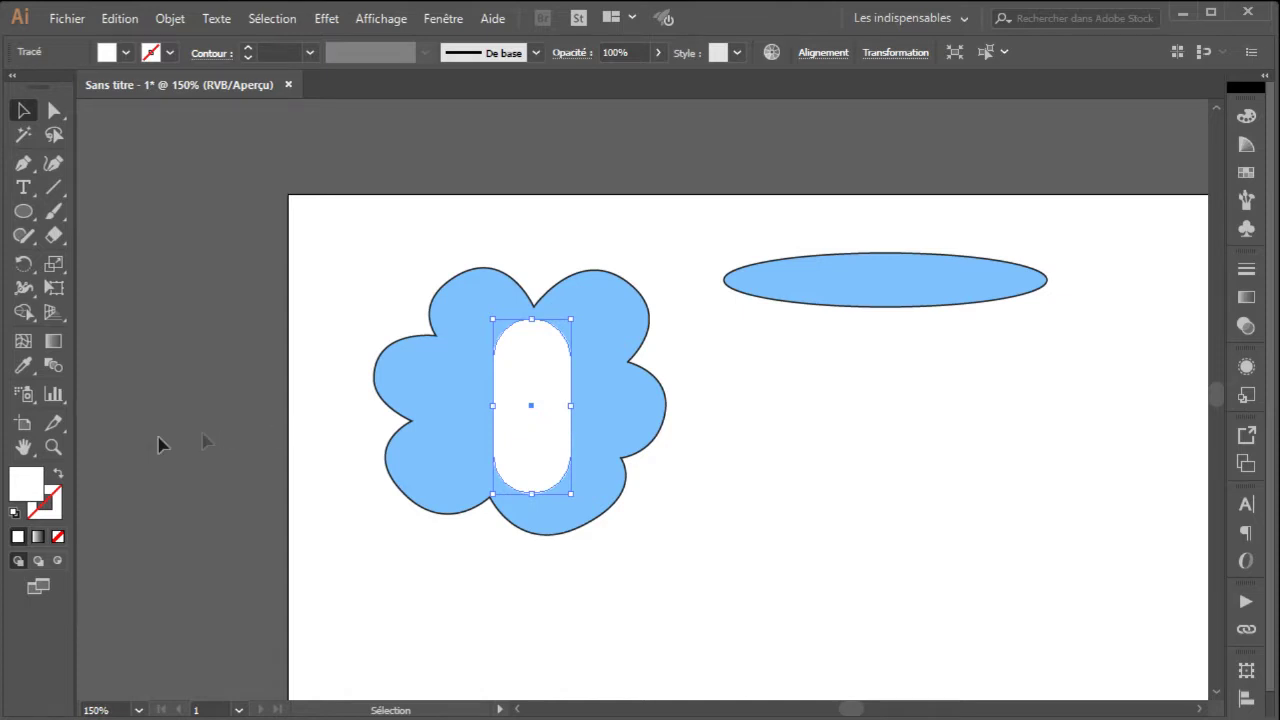
Step: Start a Transform Each on the white capsule with horizontal scaling at 80% and the preview enabled
click(53, 447)
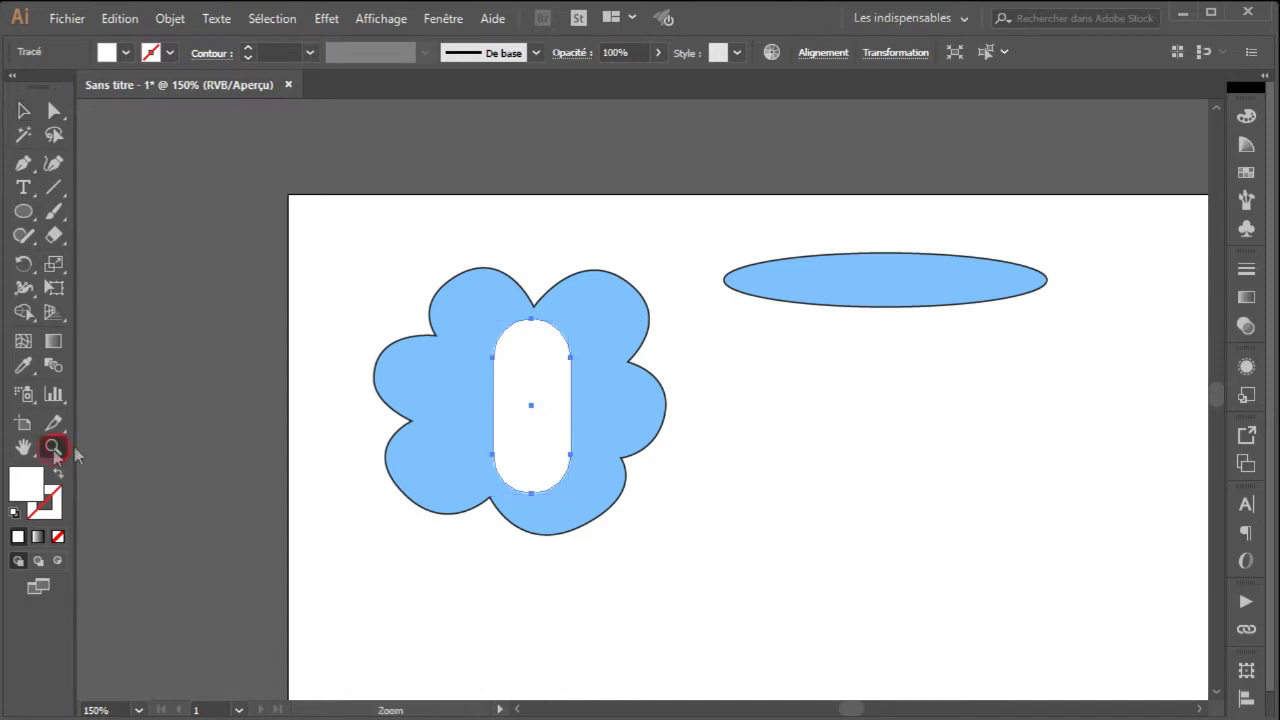
click(531, 404)
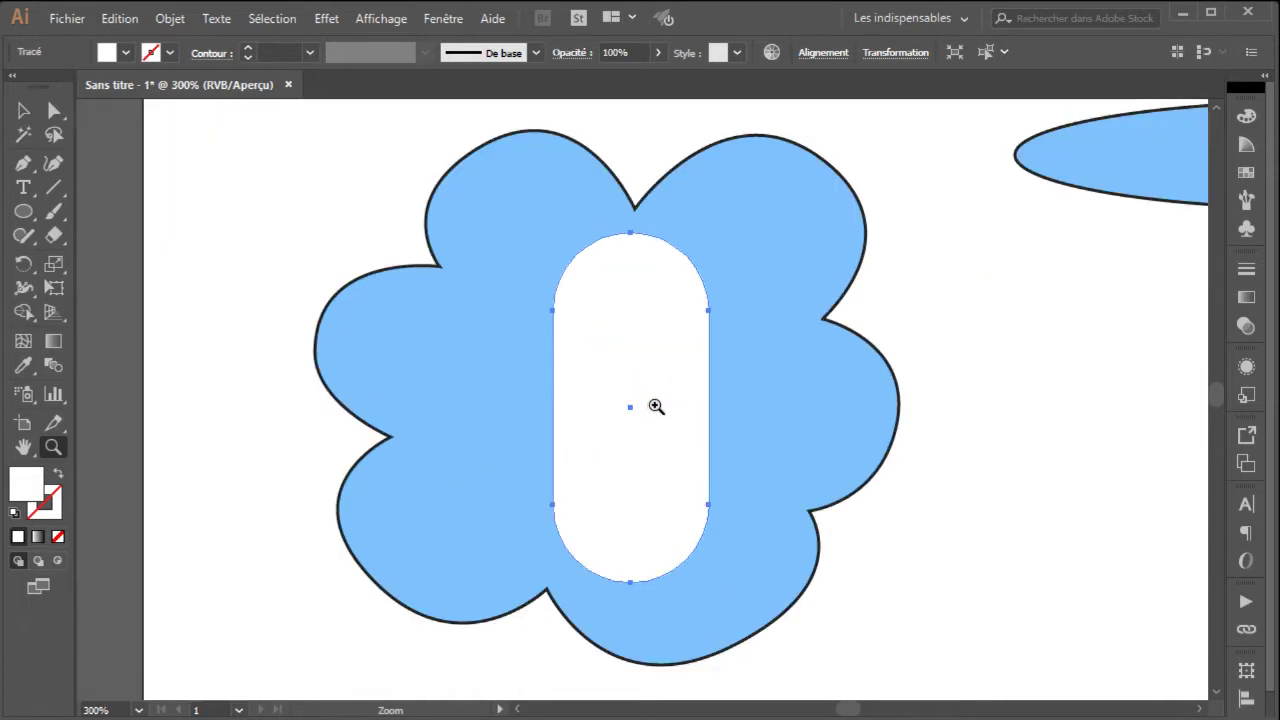
click(652, 402)
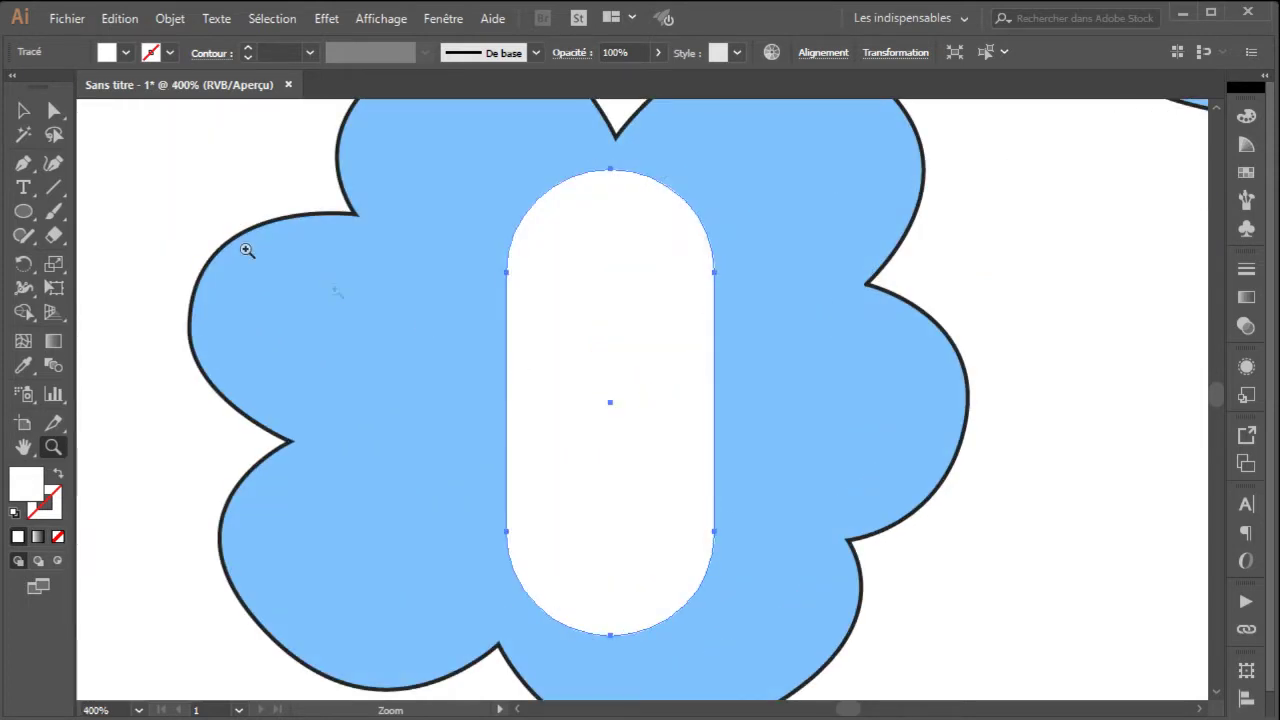
click(23, 111)
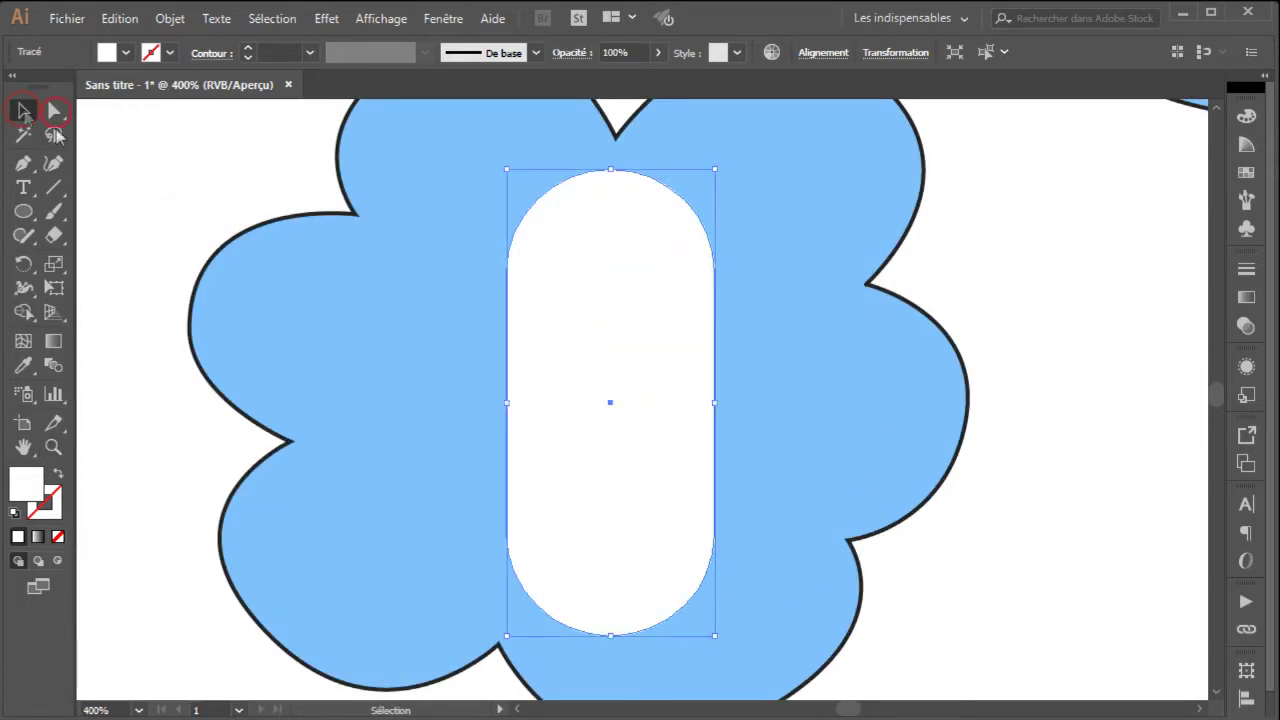
click(1025, 316)
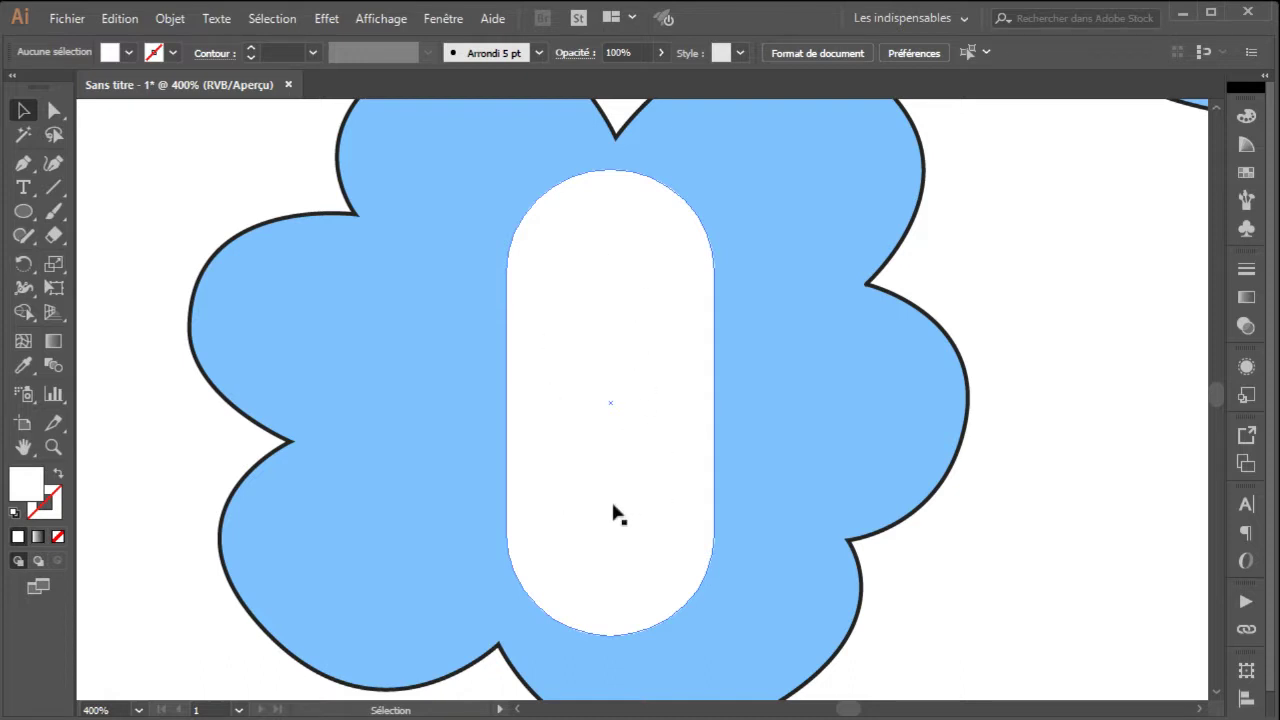
click(561, 390)
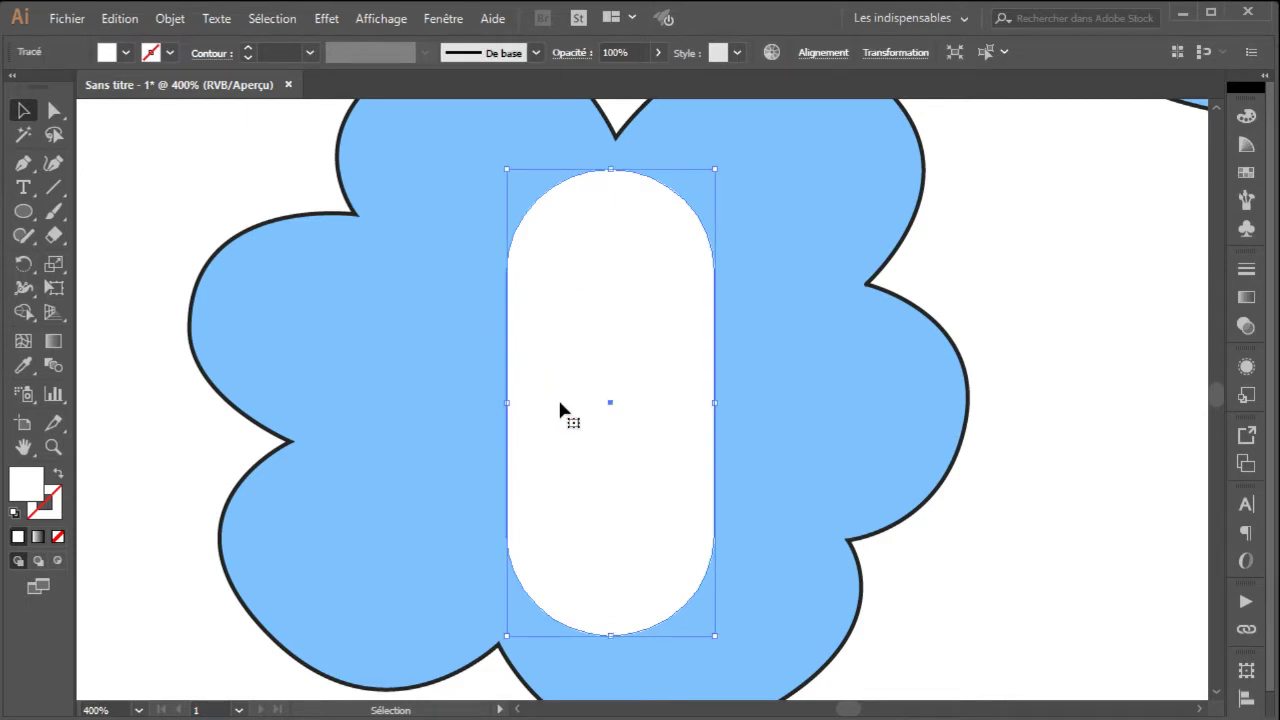
click(170, 18)
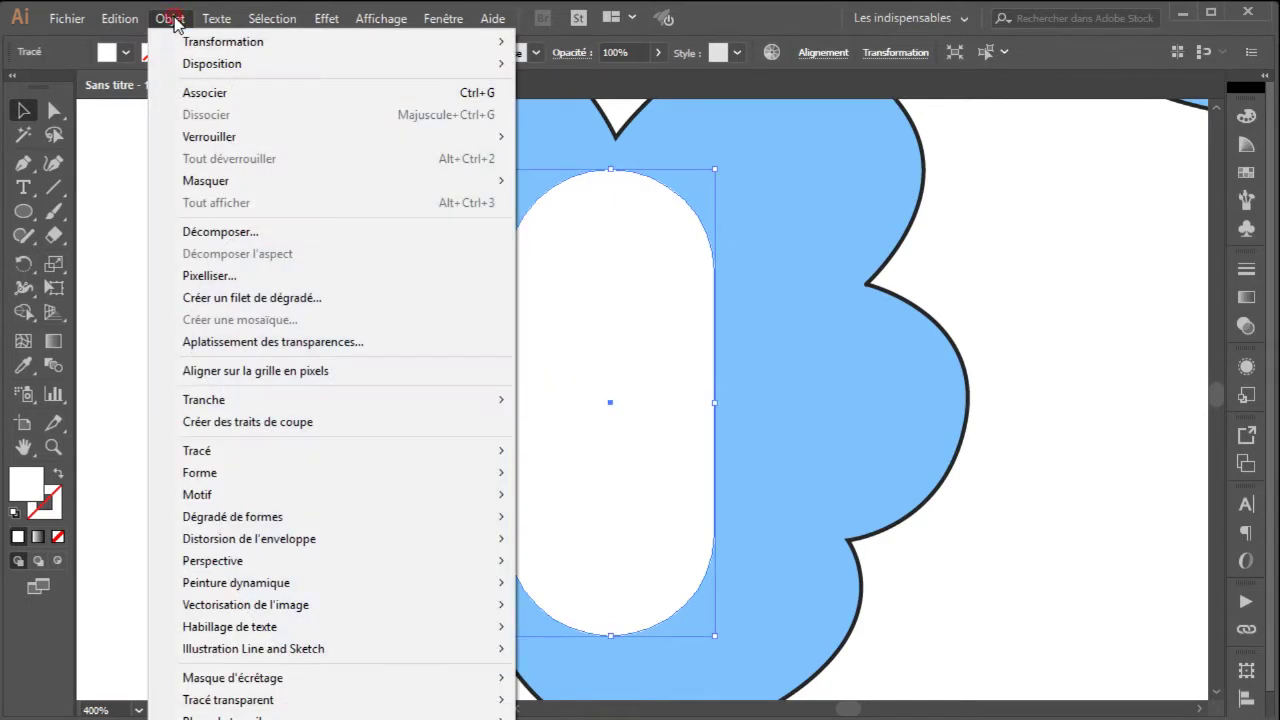
mouse_move(178, 41)
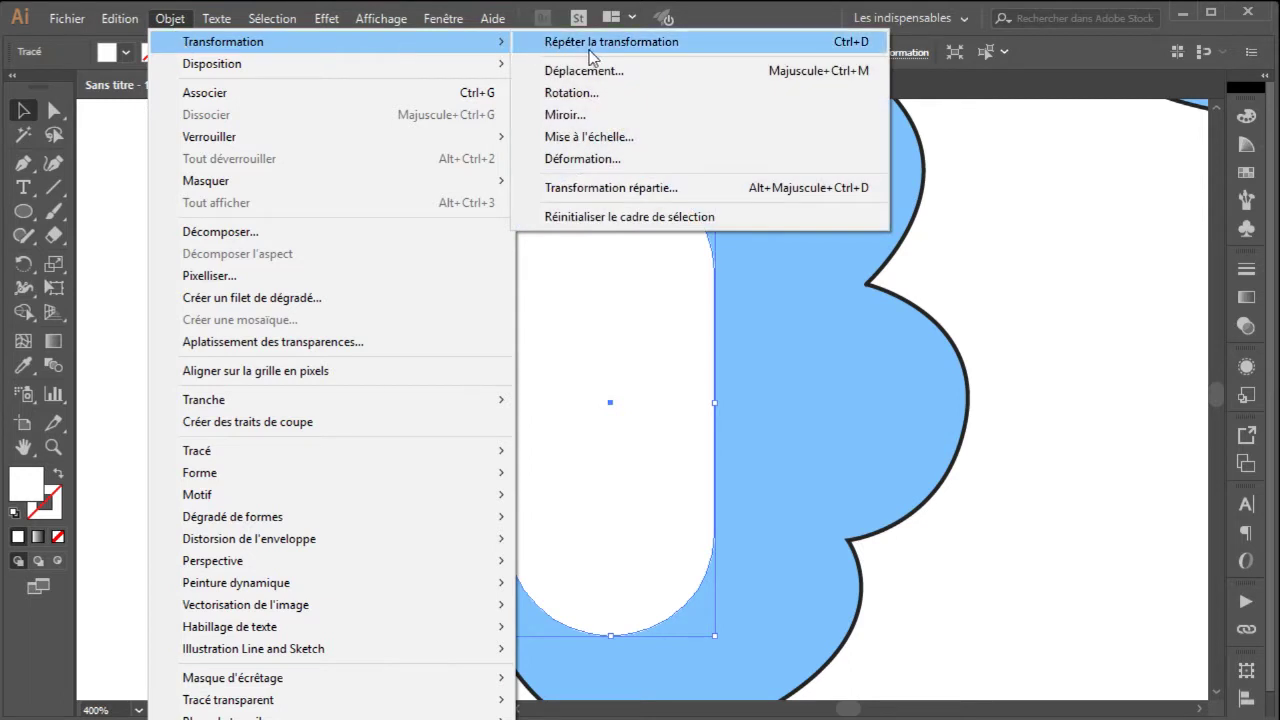
click(592, 189)
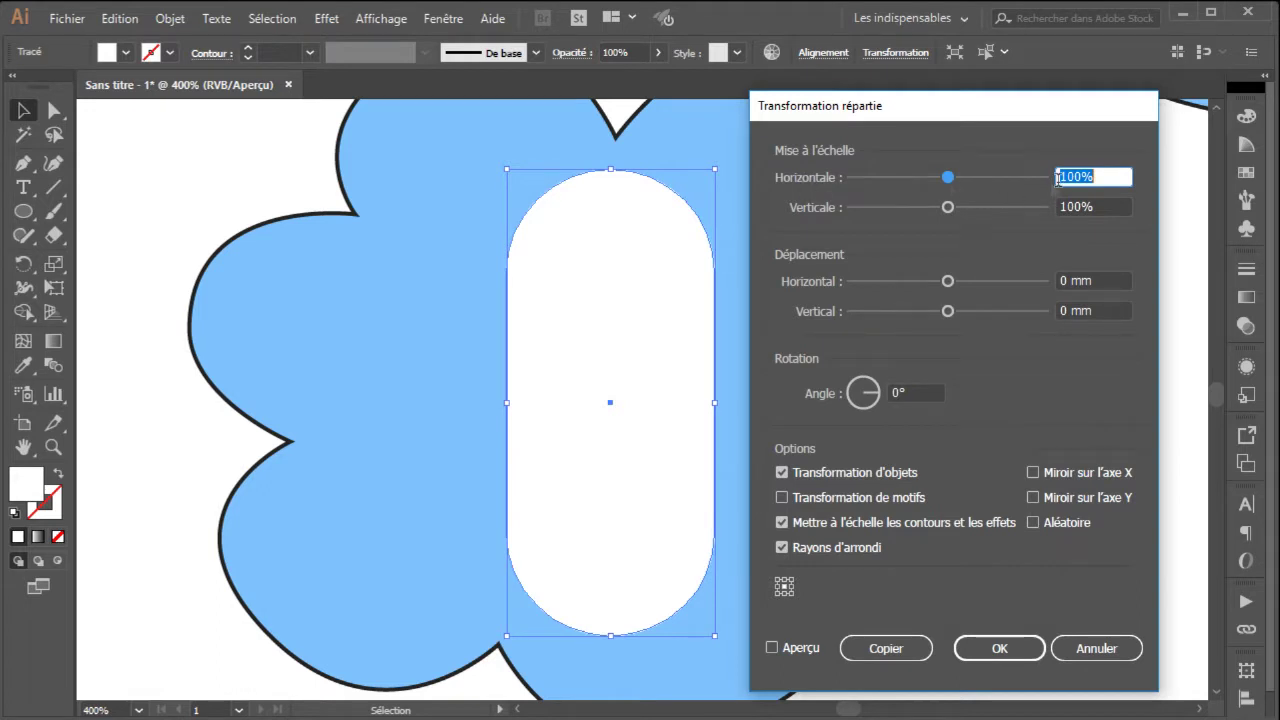
text(80)
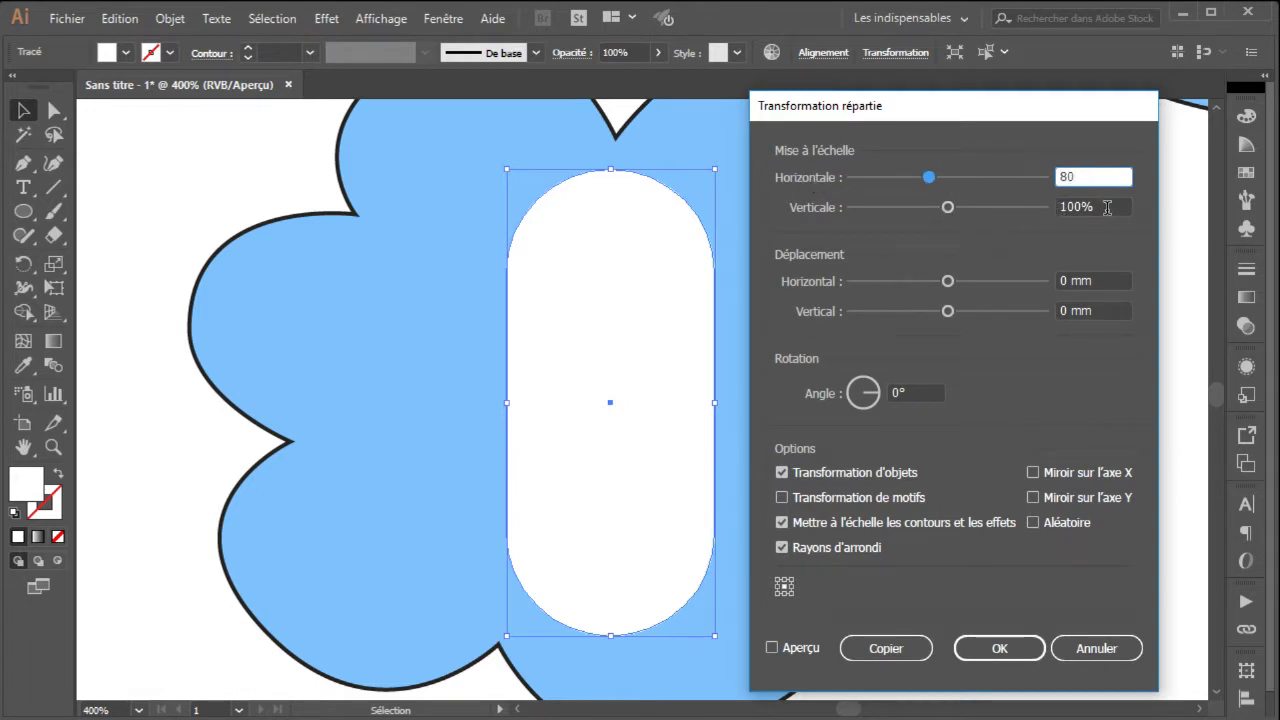
click(772, 648)
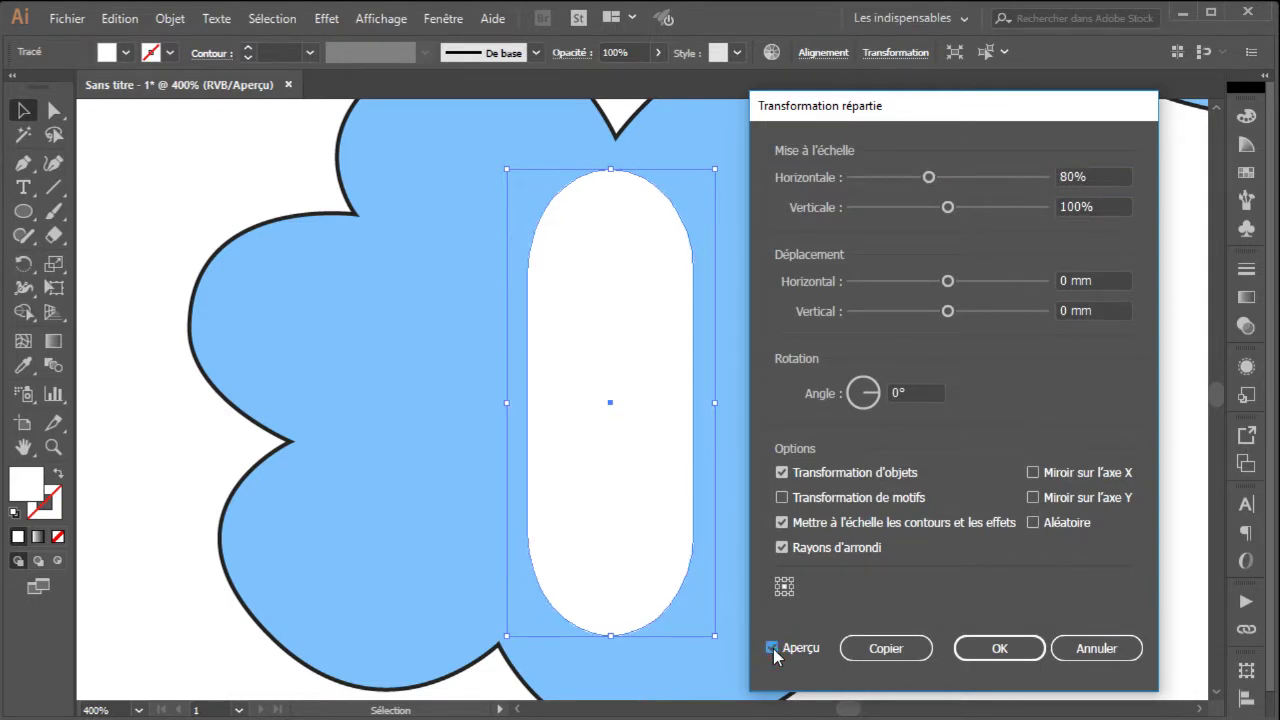
Step: Set the vertical scaling to 80% as well, compare with the preview off and on, and apply the transformation as a copy
click(1100, 207)
text(80)
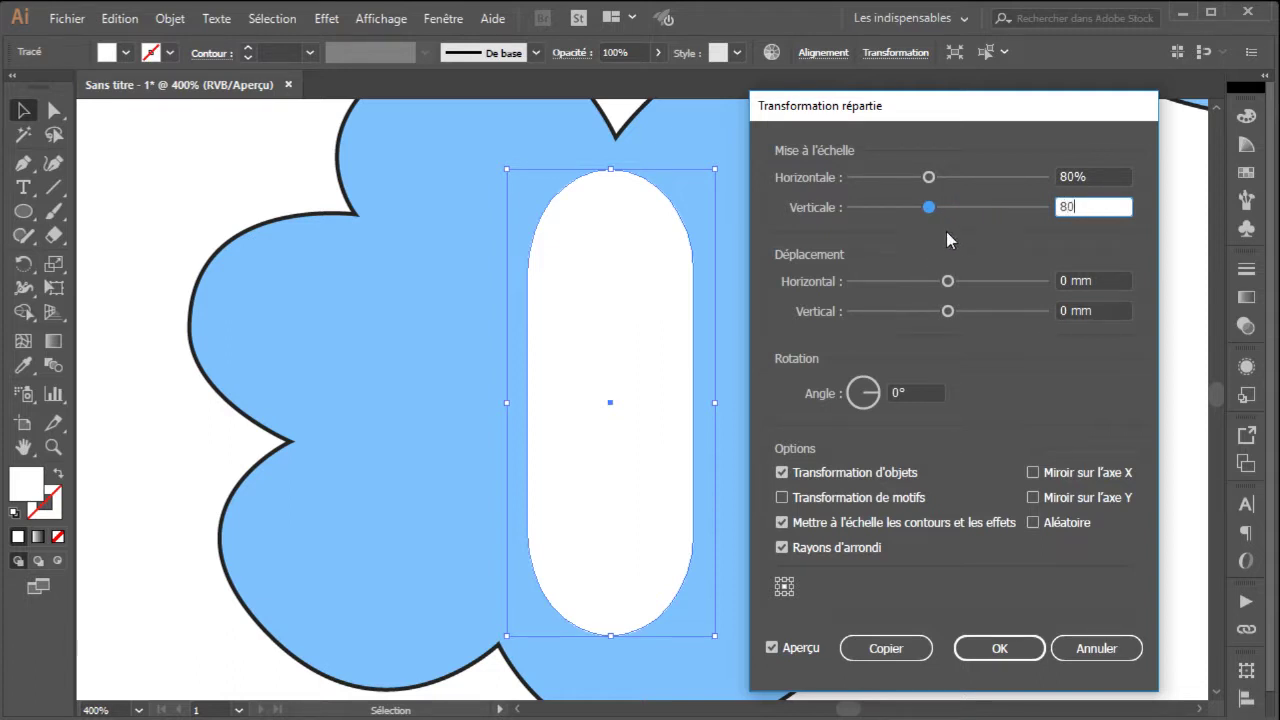
click(1088, 175)
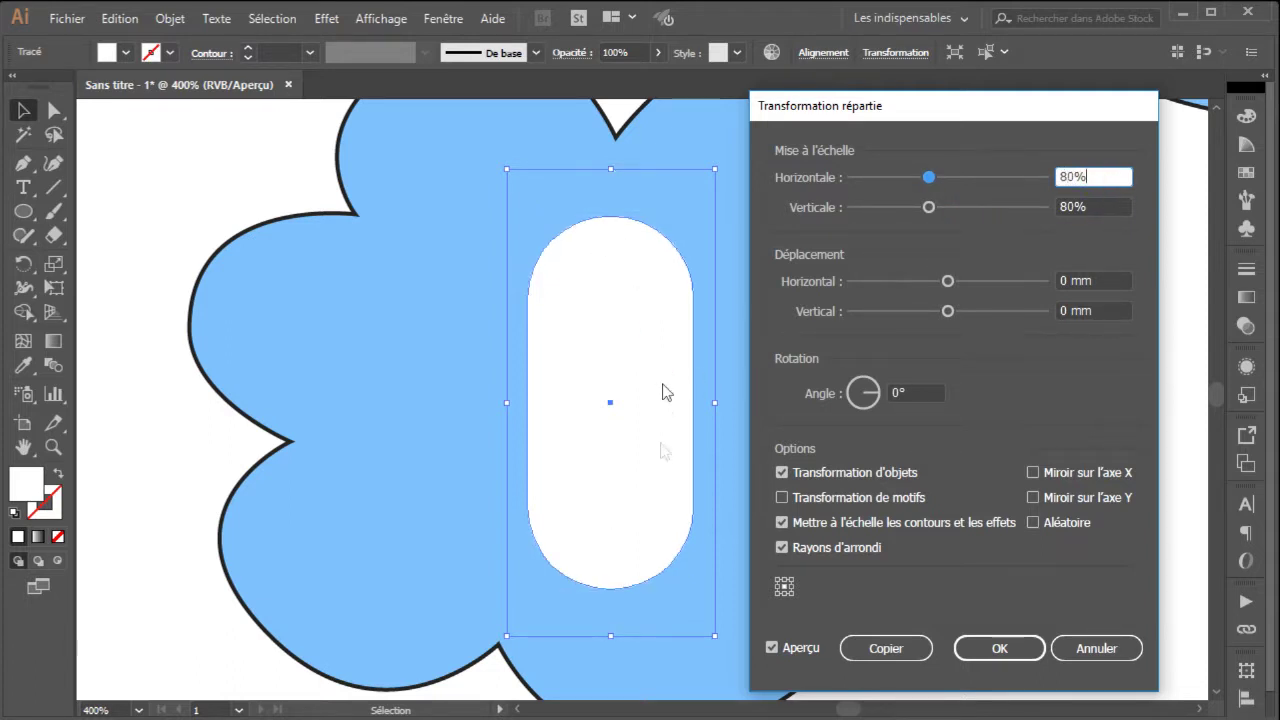
click(771, 648)
click(771, 648)
click(771, 648)
click(771, 648)
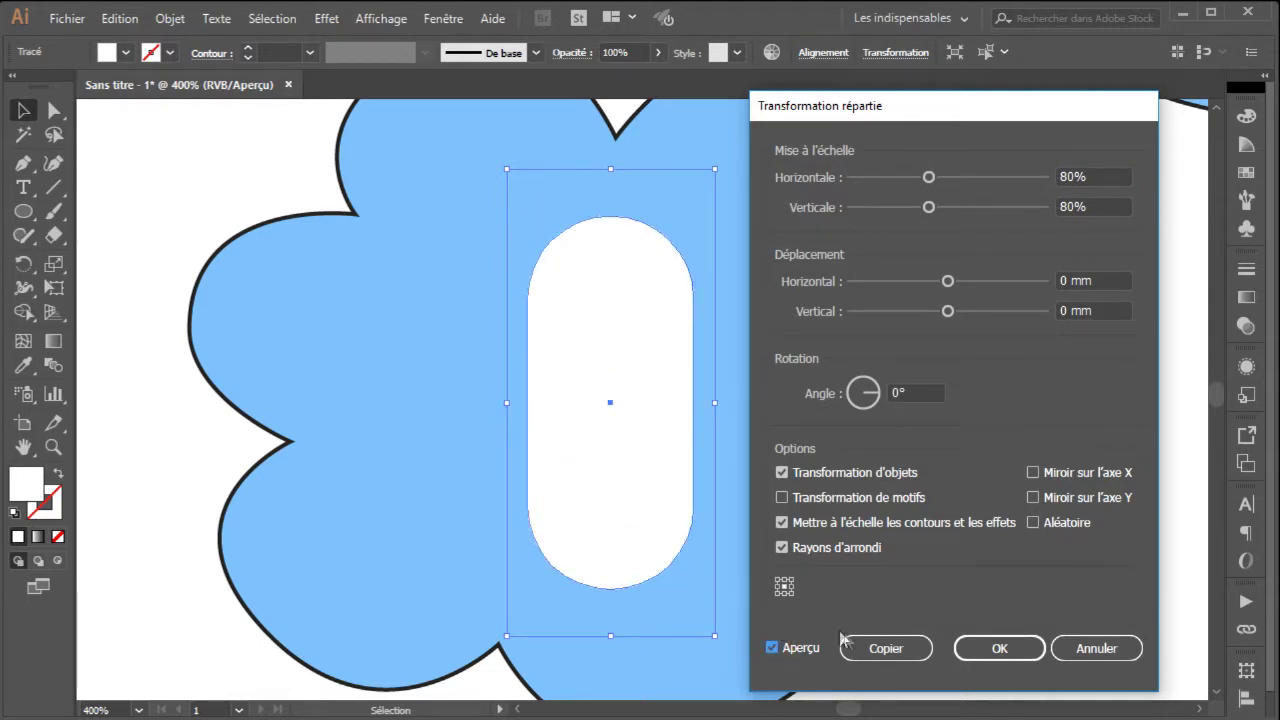
click(877, 652)
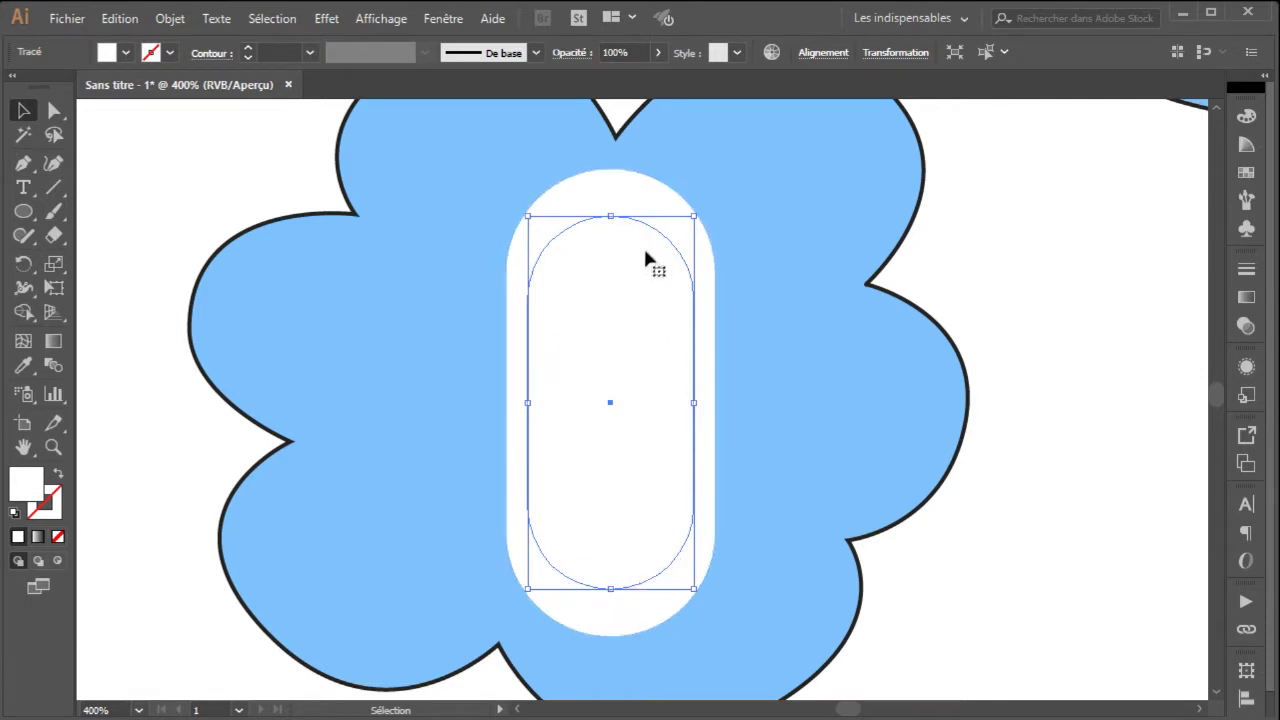
Step: Fill the smaller capsule copy with the black swatch and deselect it
click(1245, 173)
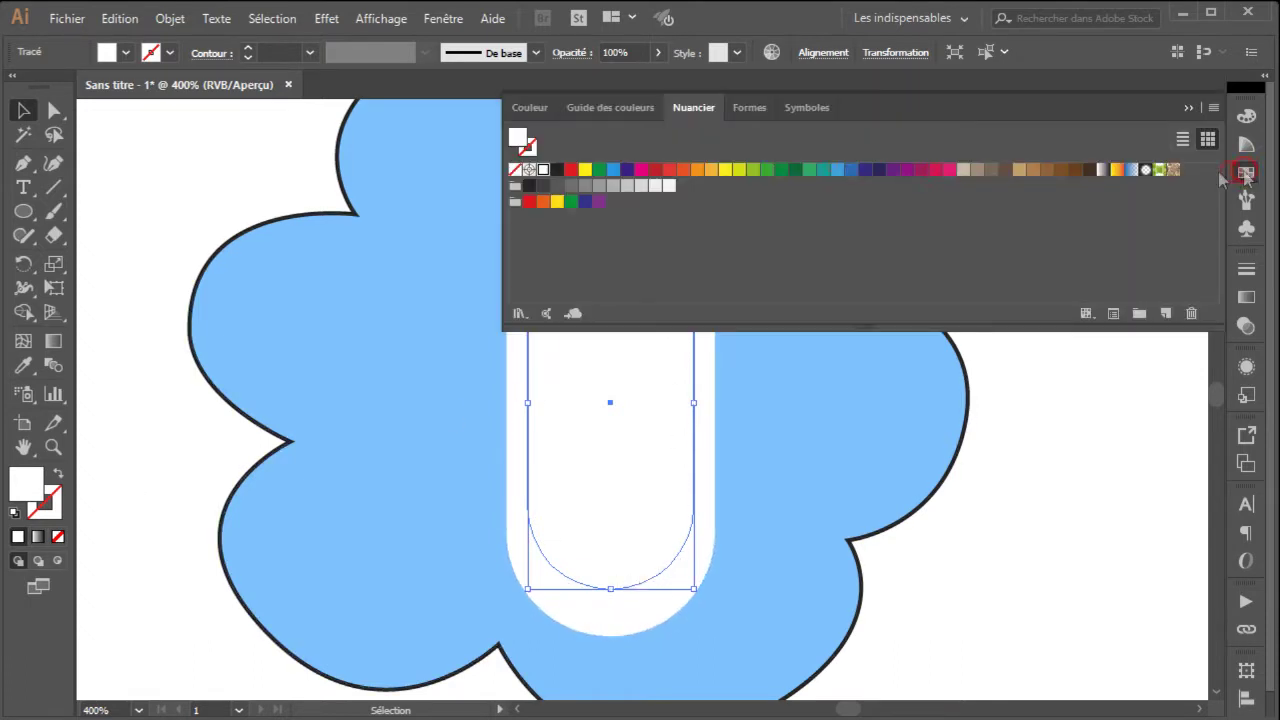
click(557, 169)
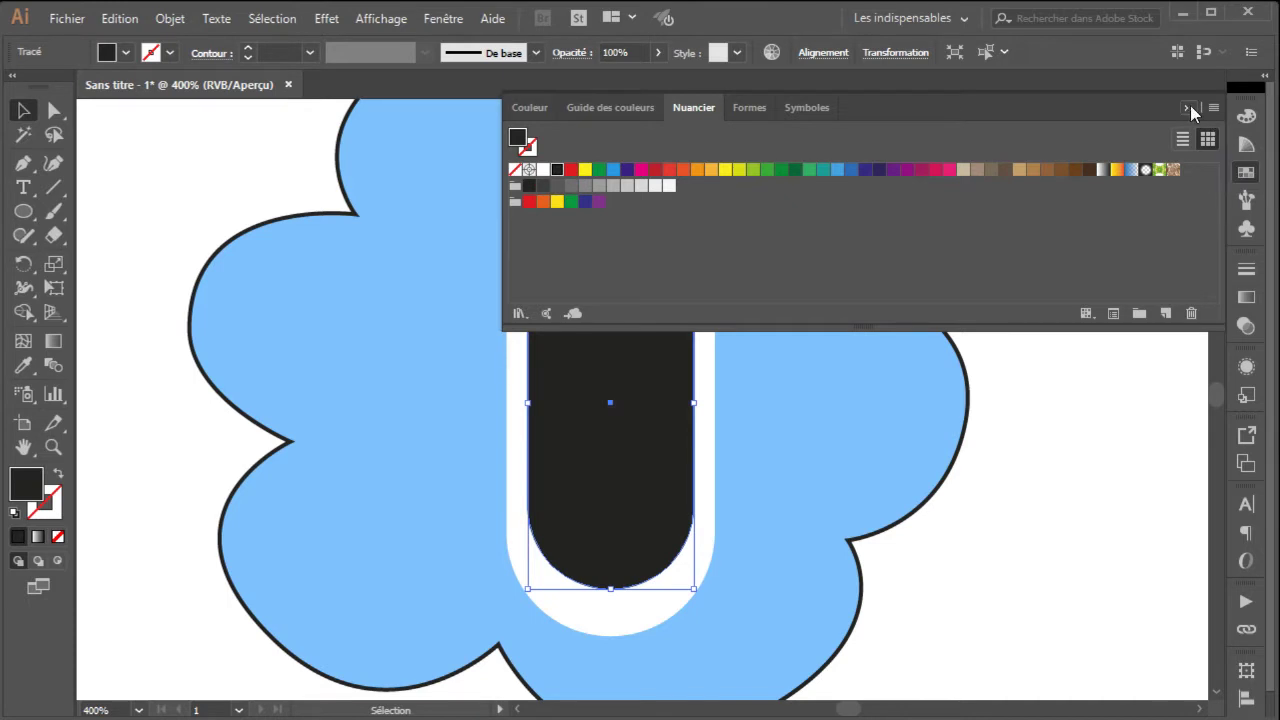
click(1187, 108)
click(1049, 287)
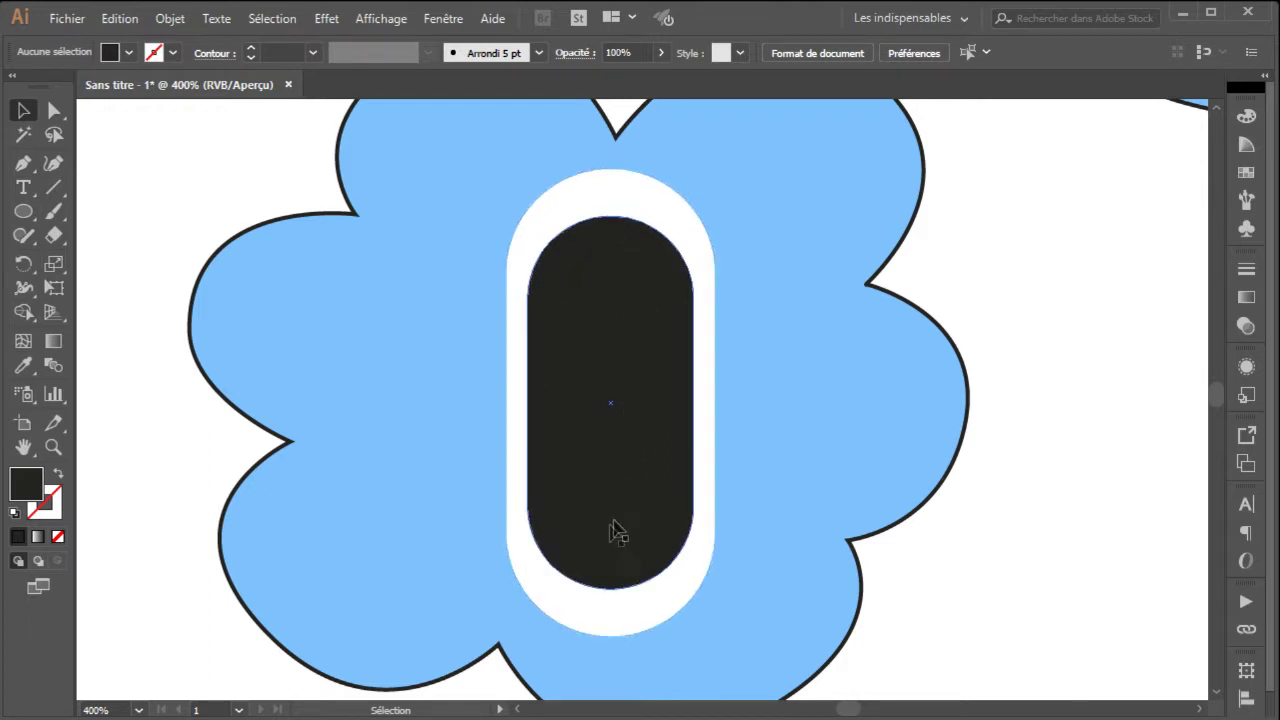
Step: Narrow the black pupil by moving its left edge and then its right edge inward, one side at a time
click(575, 364)
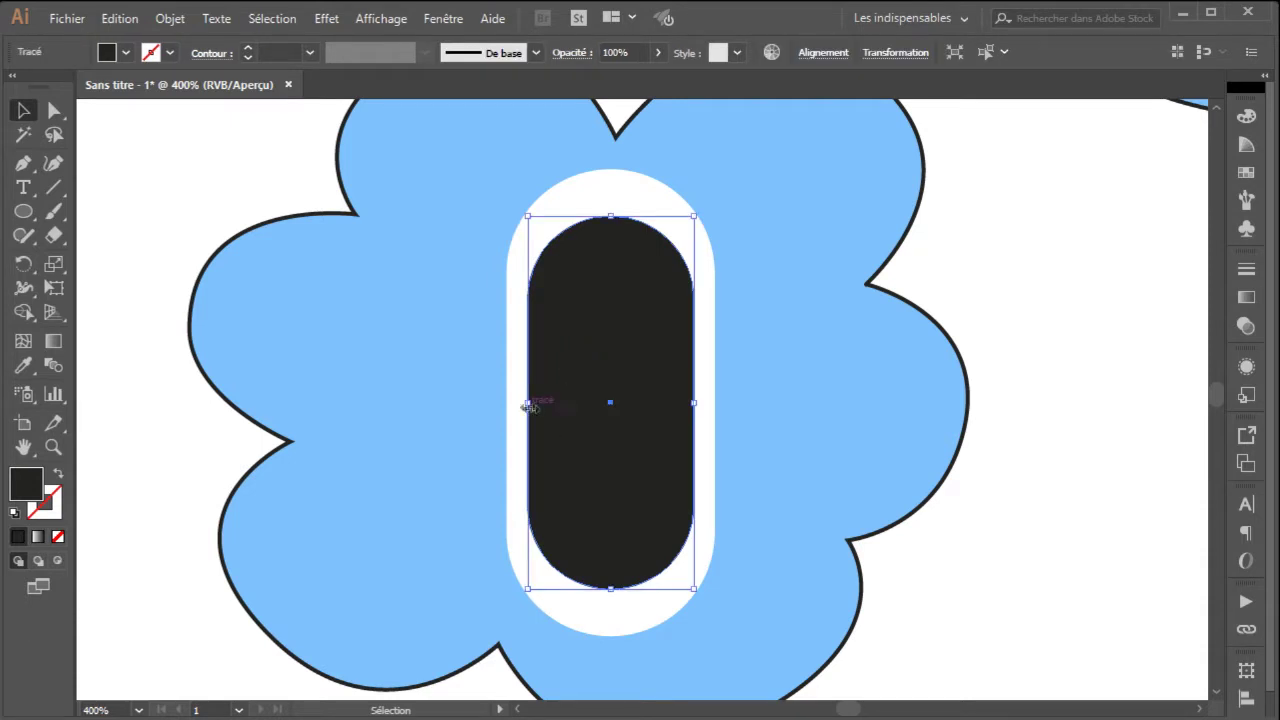
drag(528, 404, 541, 403)
drag(693, 402, 681, 402)
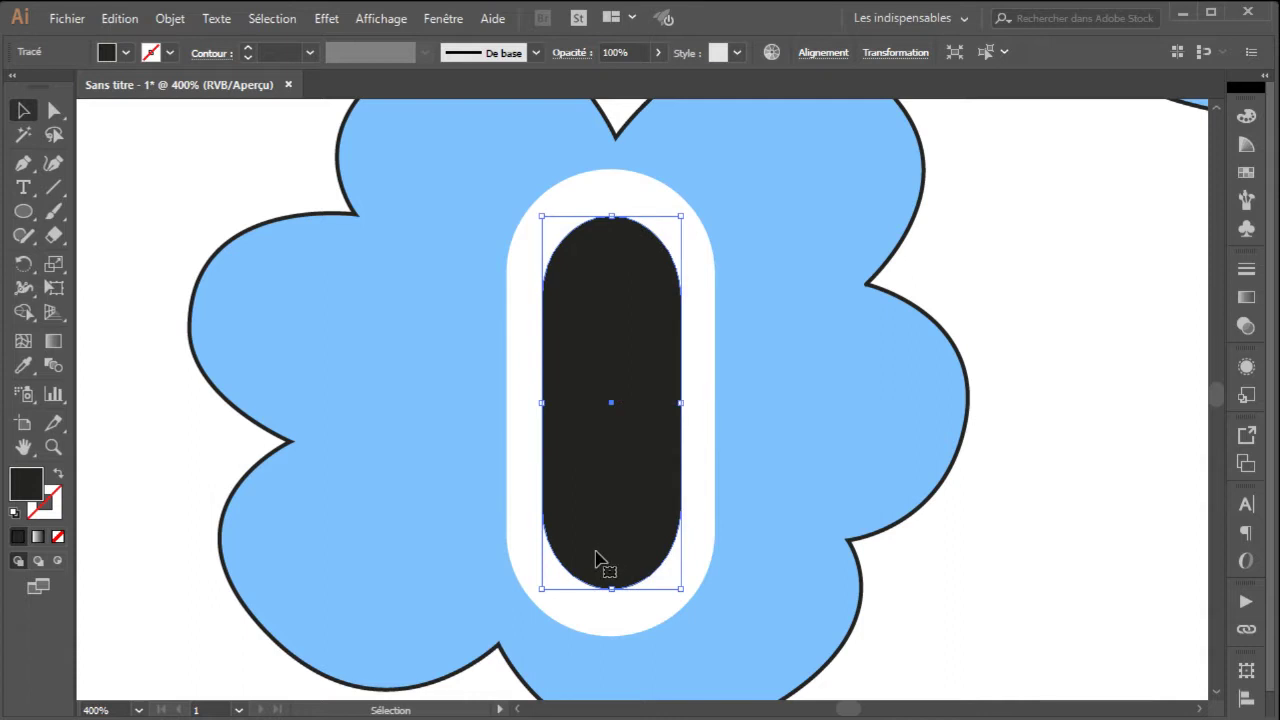
click(971, 257)
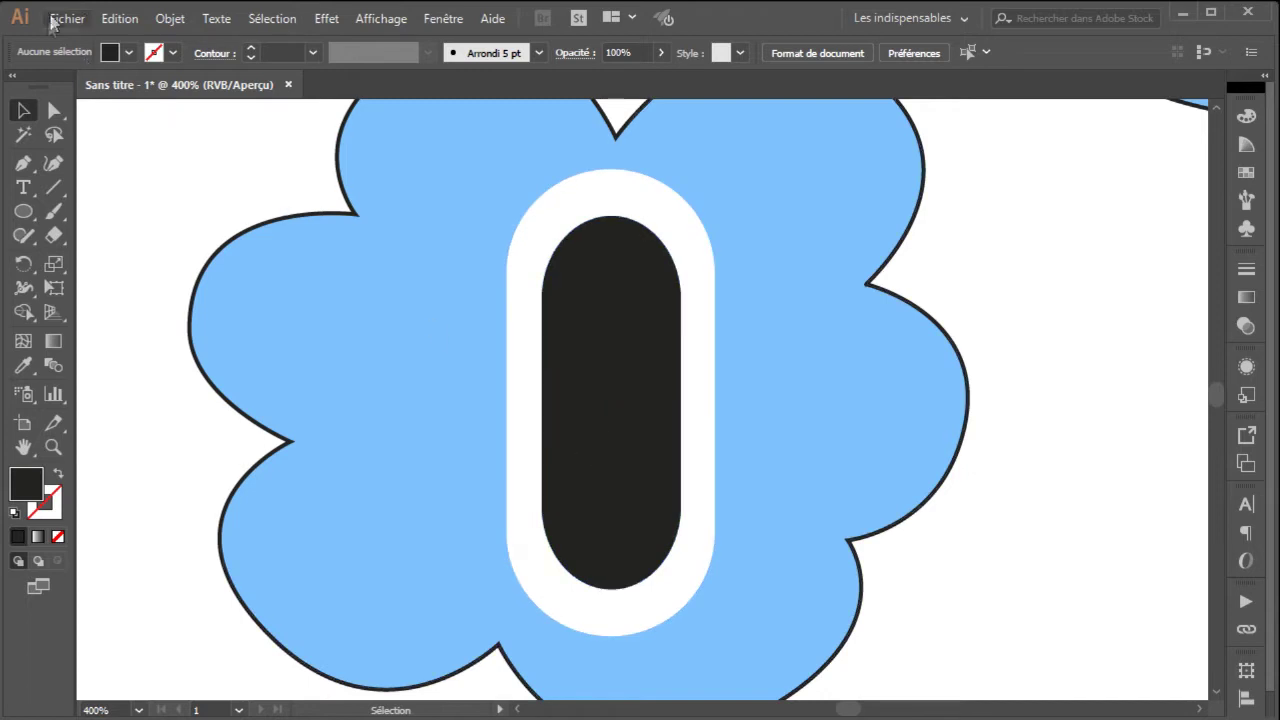
Step: Undo both one-sided width changes on the black pupil and deselect it
click(120, 19)
click(150, 41)
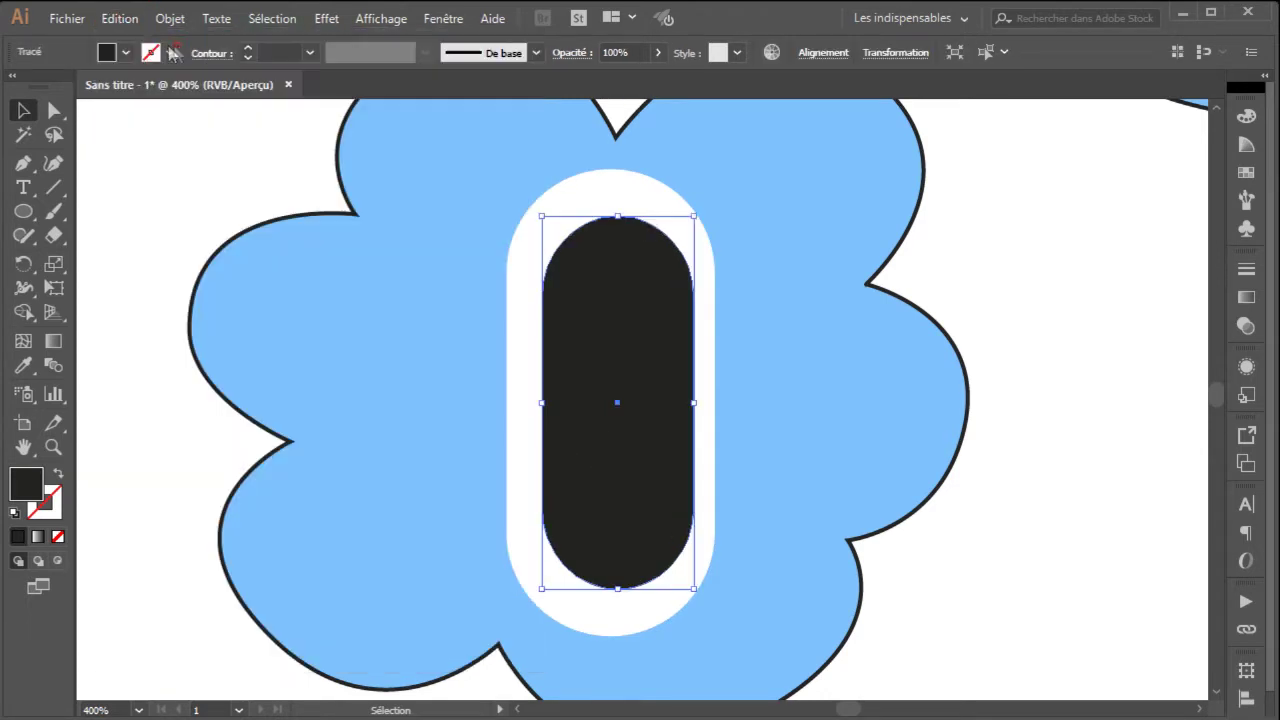
click(120, 19)
click(131, 40)
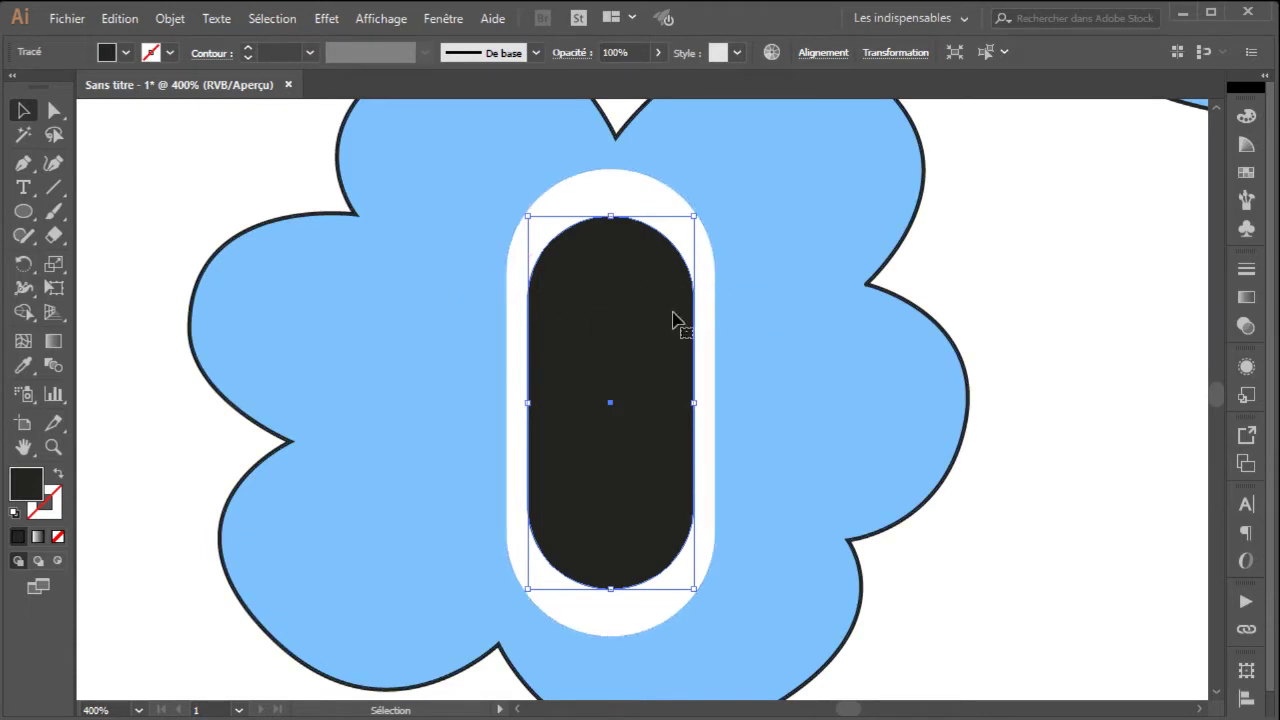
click(1007, 276)
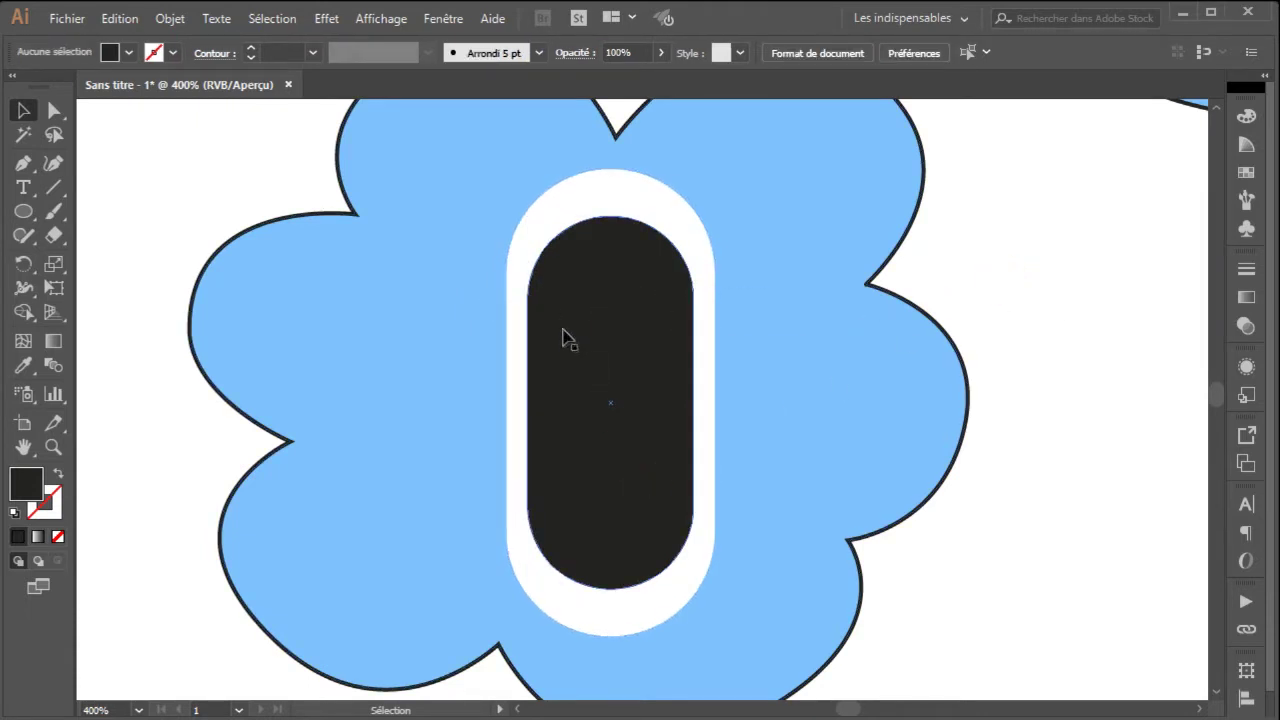
Step: Narrow the black pupil symmetrically about its centre so both sides move inward equally, and deselect it
click(563, 335)
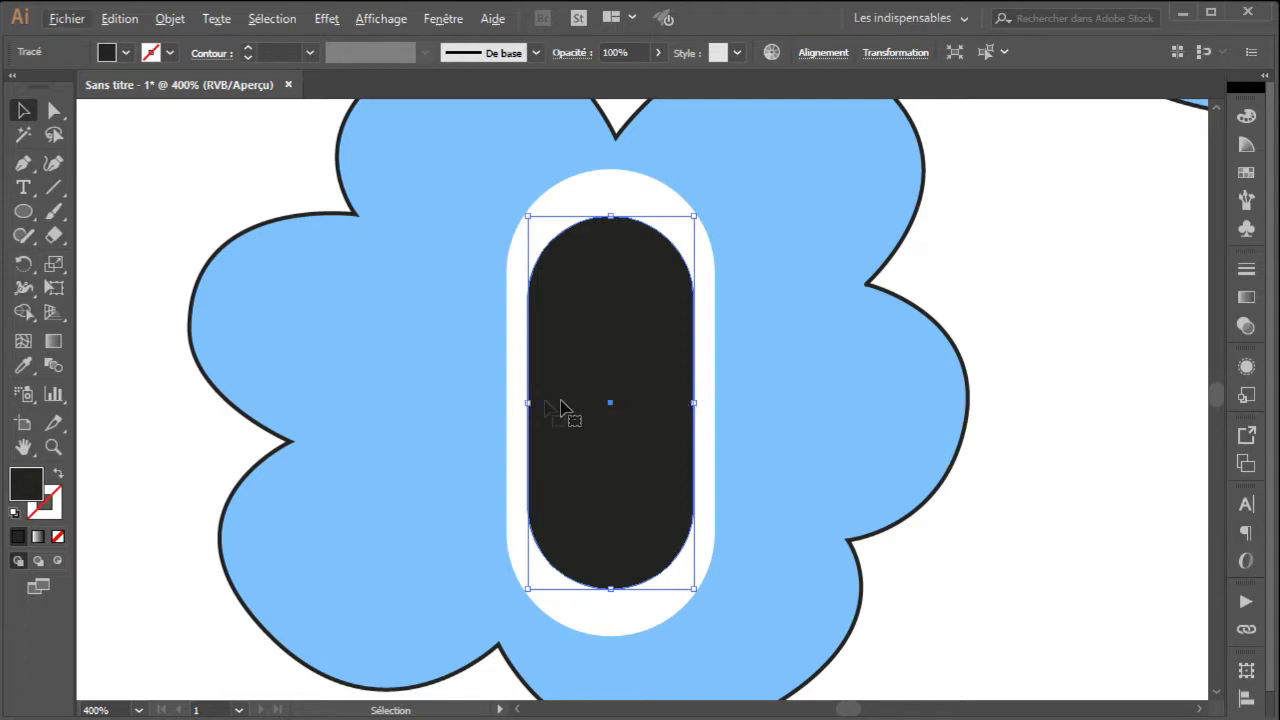
mouse_move(527, 404)
mouse_down()
mouse_move(563, 402)
mouse_move(539, 401)
mouse_up()
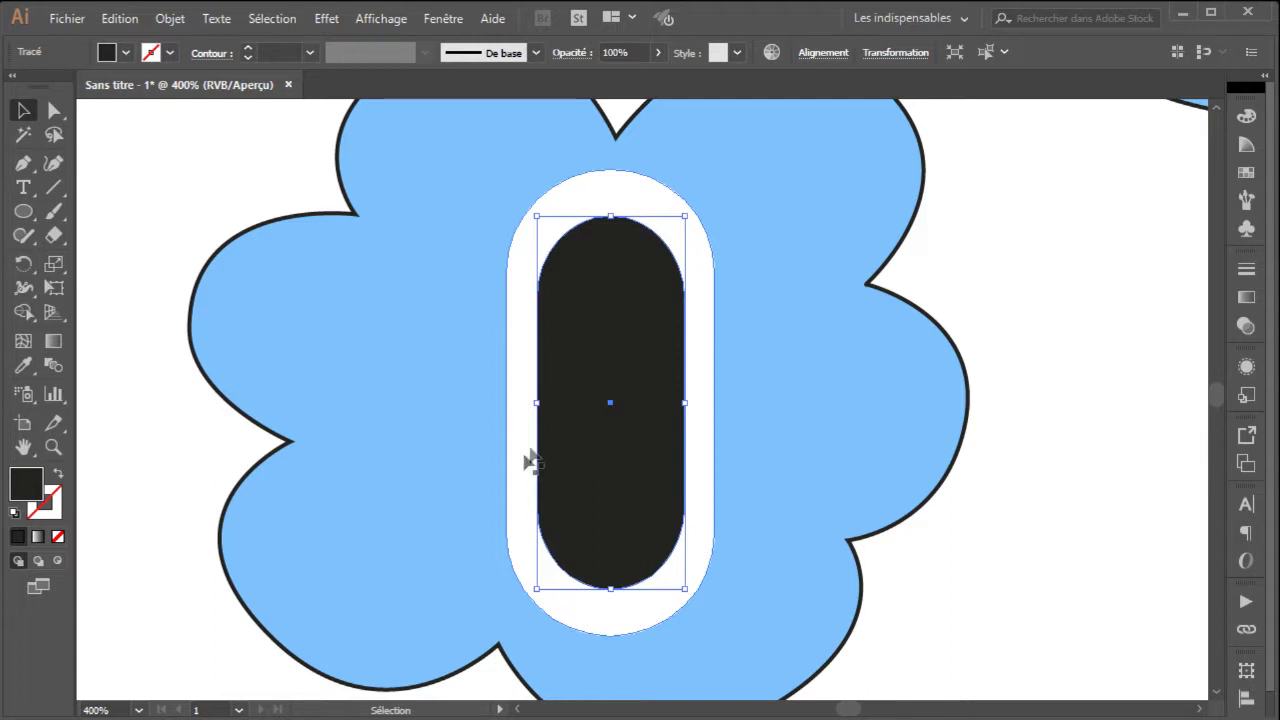
drag(537, 403, 549, 414)
click(1018, 428)
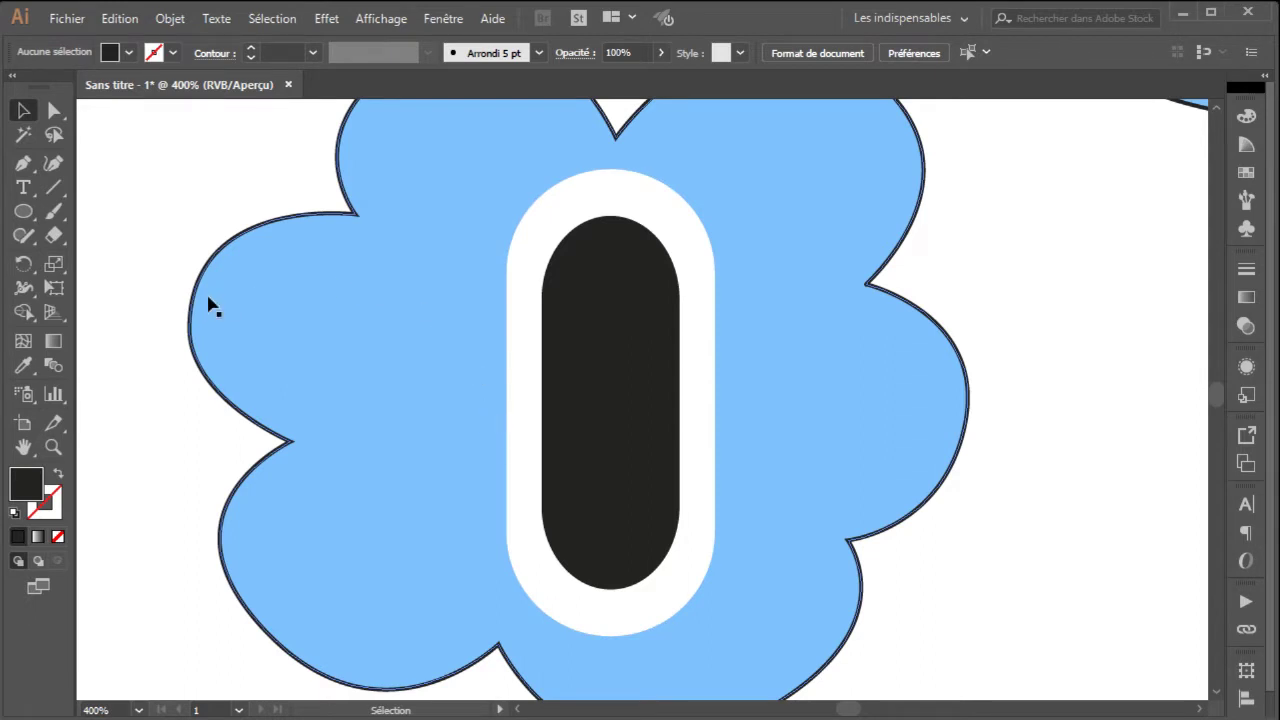
Step: Draw a trial hexagon freehand with the Polygon tool beside the flower's upper-left petals and delete it
click(25, 214)
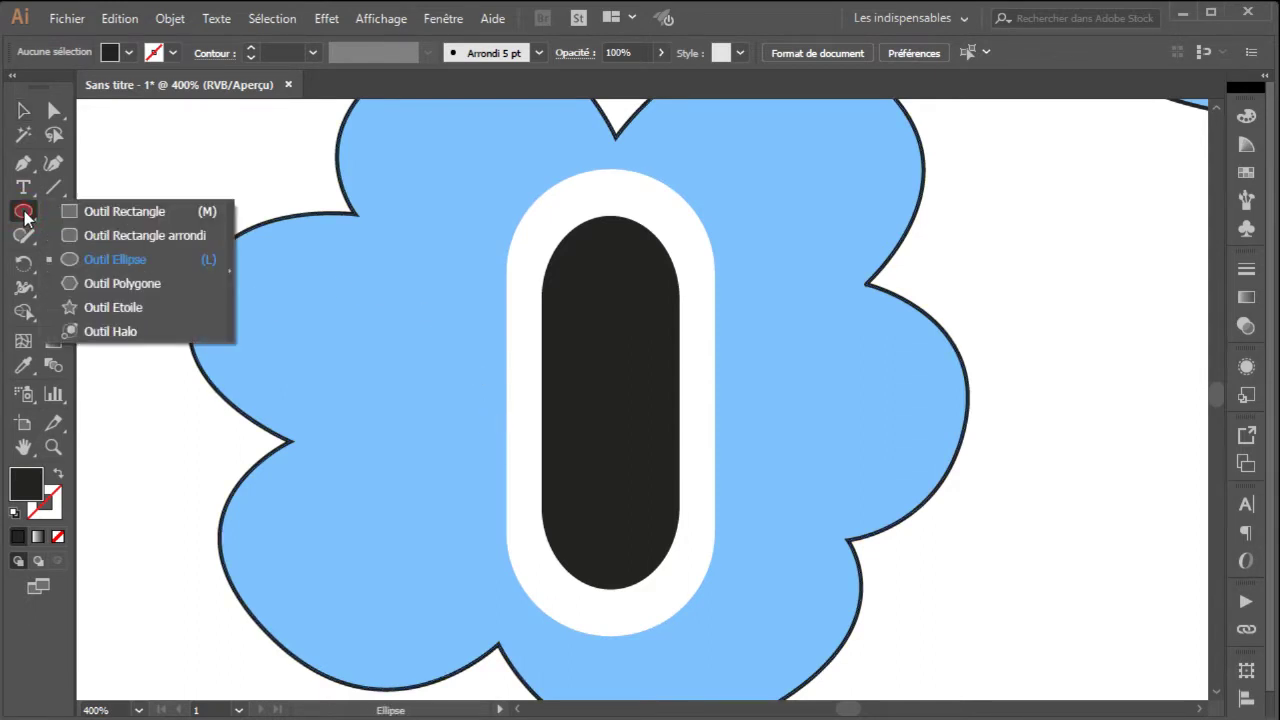
click(115, 284)
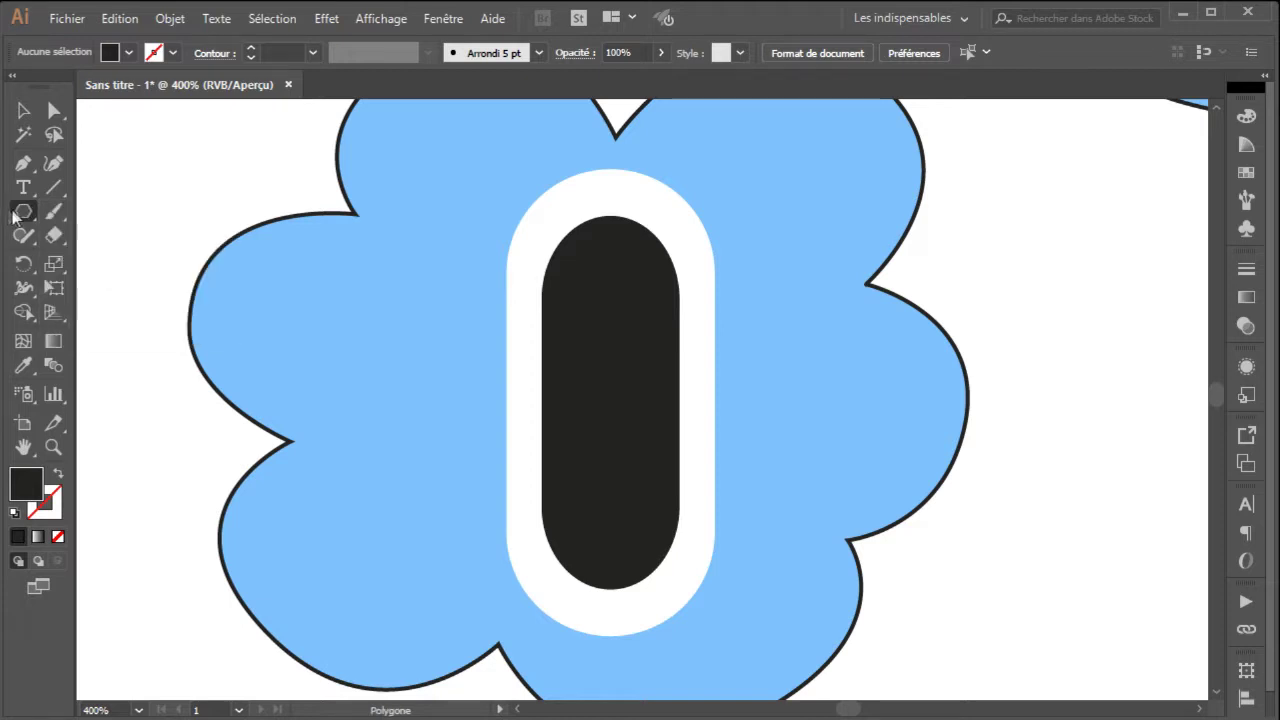
mouse_move(158, 171)
mouse_down()
mouse_move(177, 194)
mouse_move(218, 205)
mouse_up()
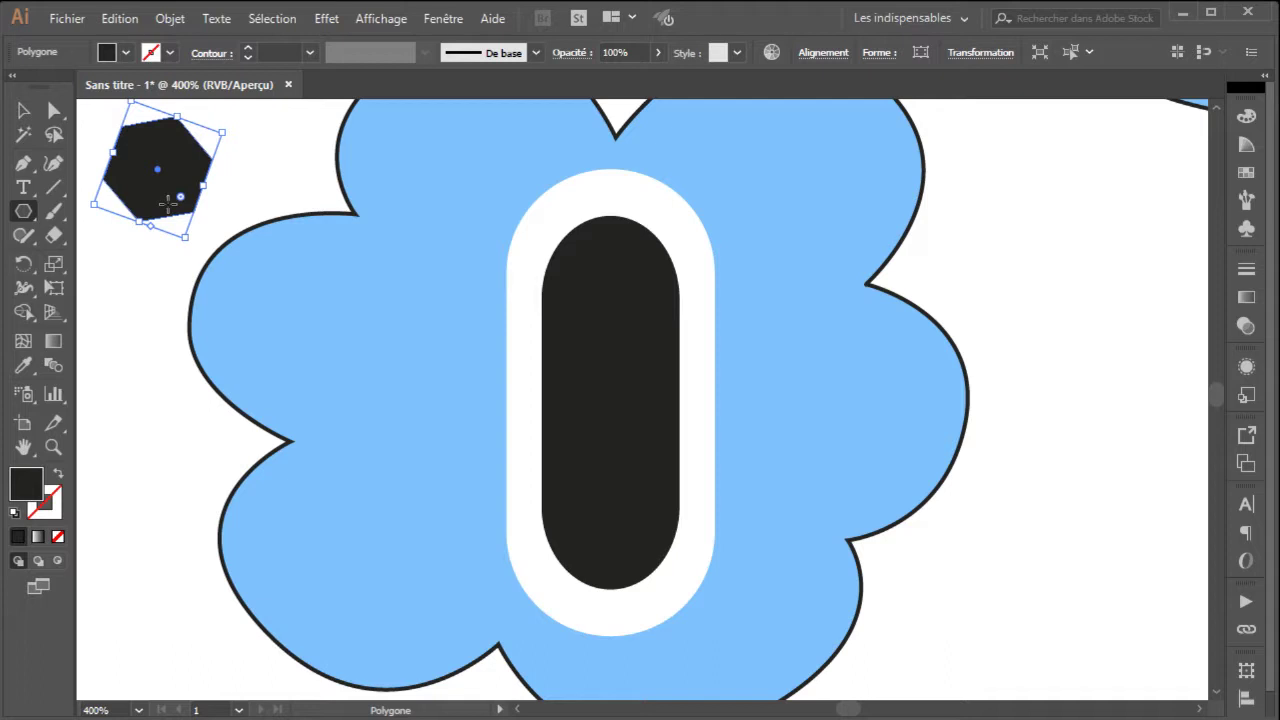
key(Delete)
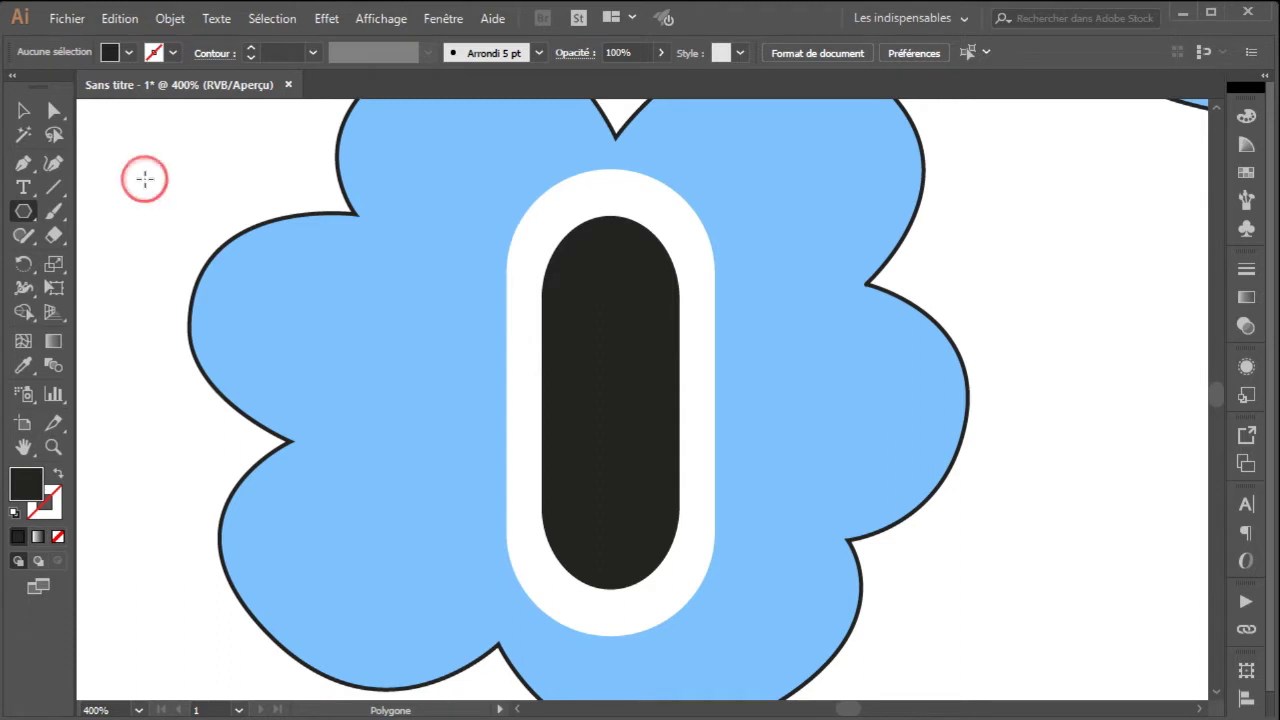
Step: Create a 3-sided polygon with a 10 mm radius beside the flower's upper-left petals
click(145, 180)
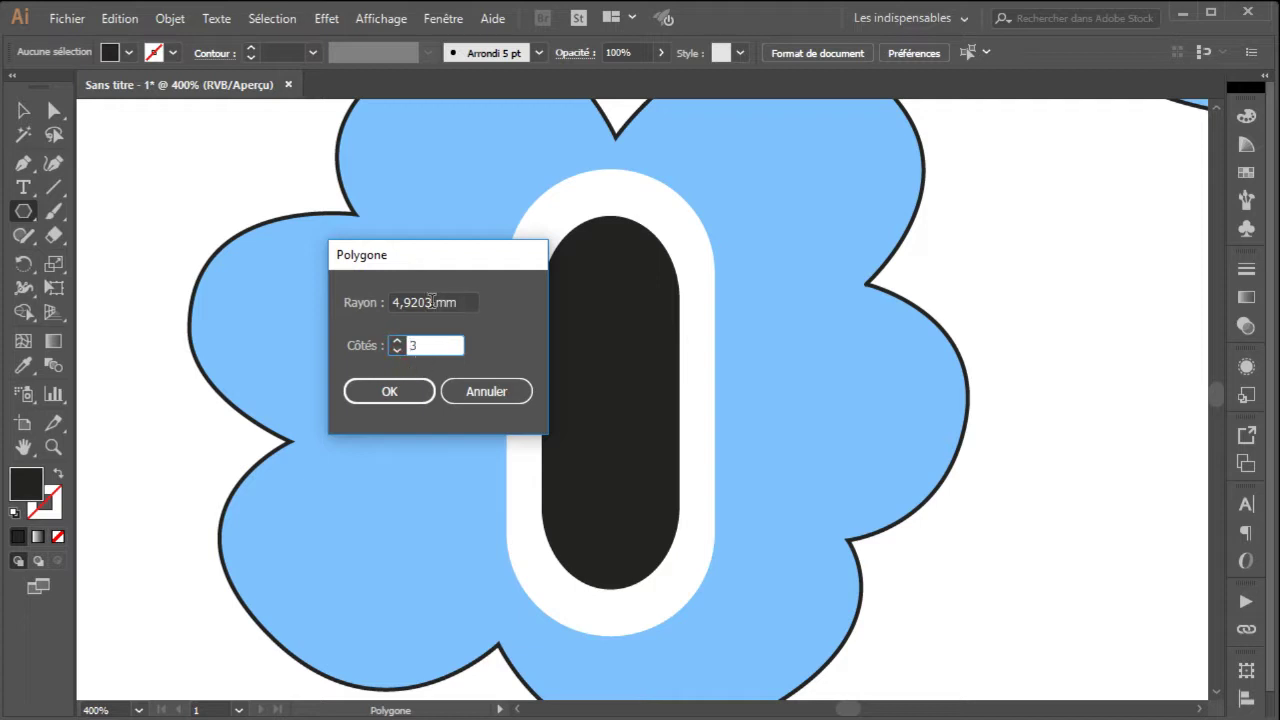
drag(431, 302, 343, 300)
text(10)
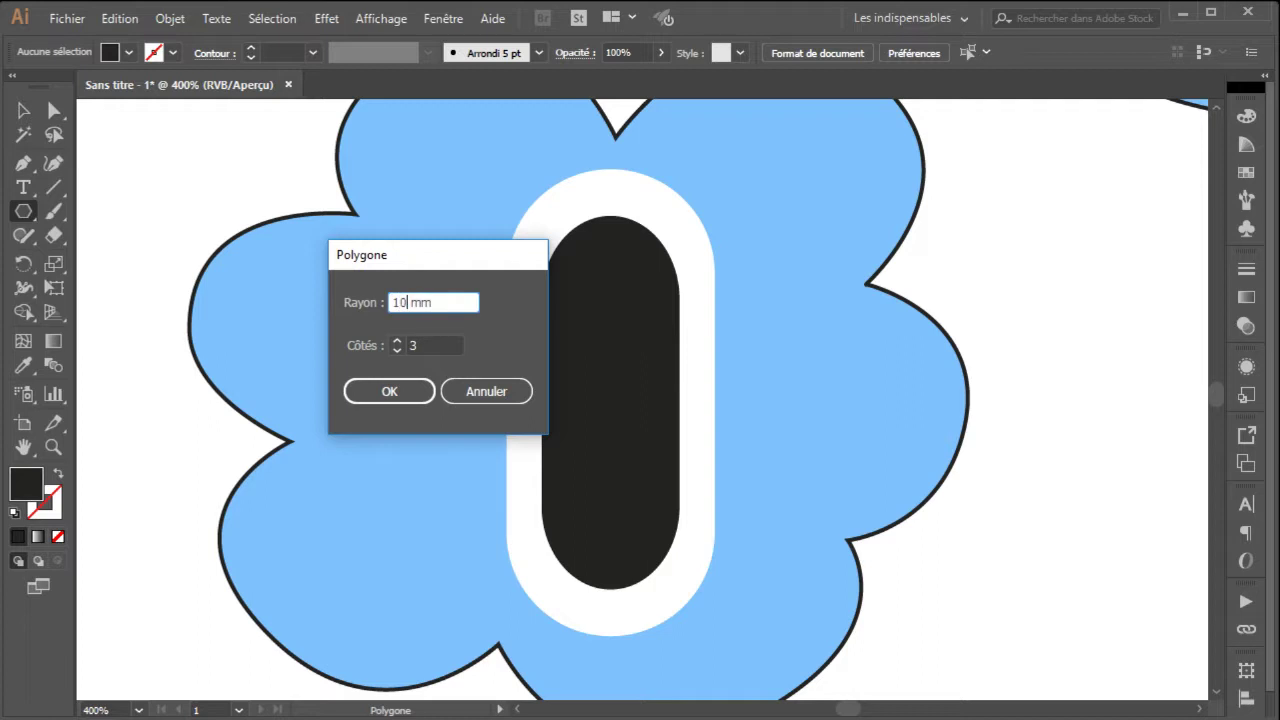
click(405, 391)
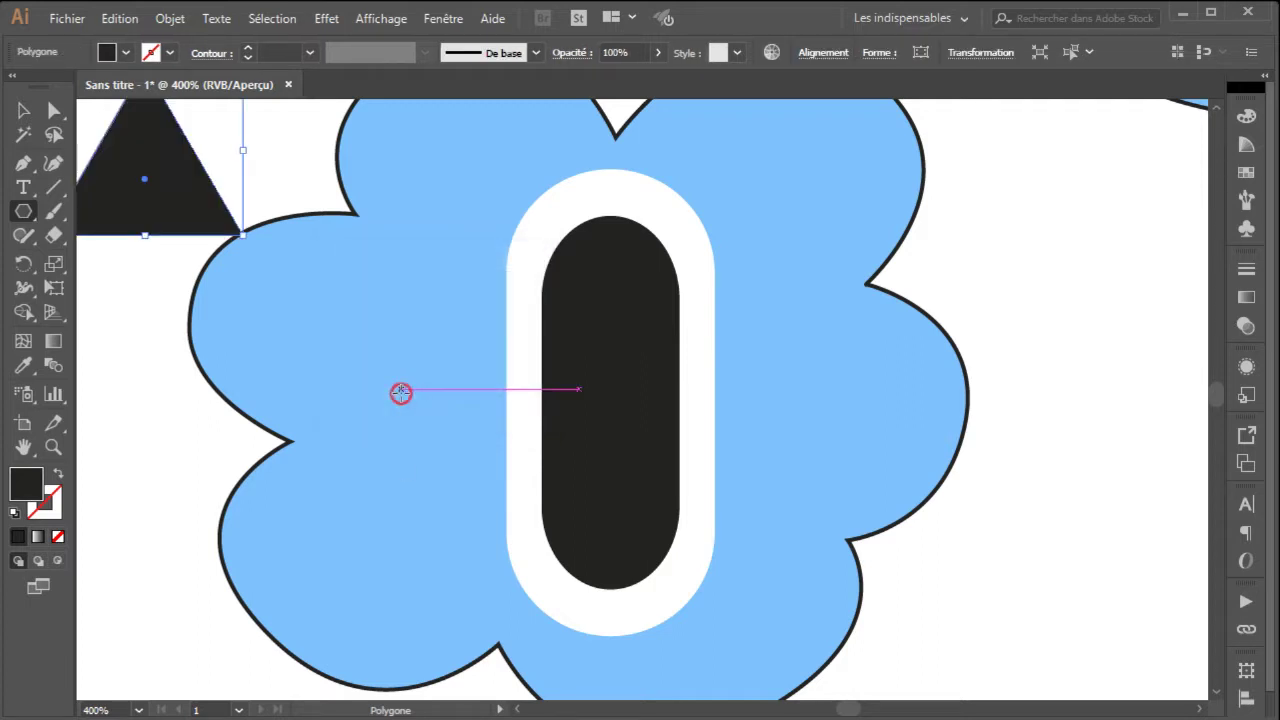
Step: Move the black triangle onto the flower's left petals and rotate it 90° so it points left
click(23, 110)
drag(186, 194, 405, 405)
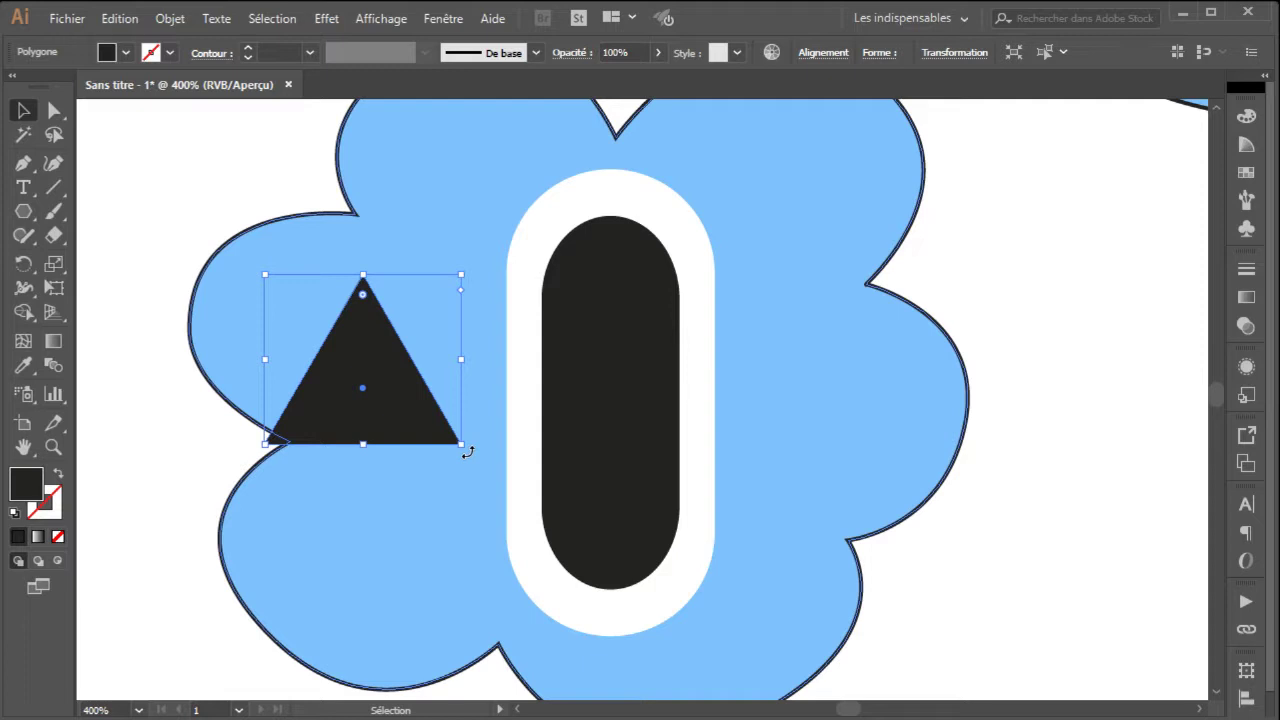
drag(467, 452, 490, 290)
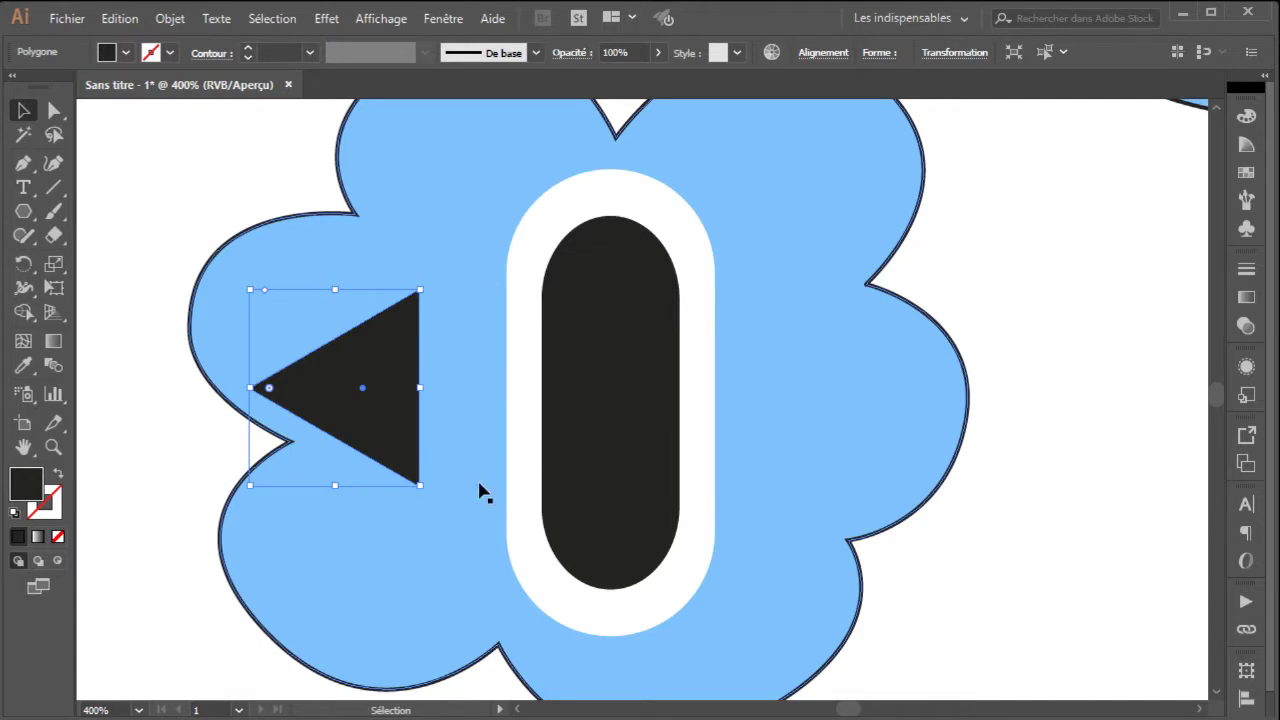
Step: Move the triangle onto the black pupil and scale it down proportionally near the pupil's right edge
drag(398, 433, 651, 475)
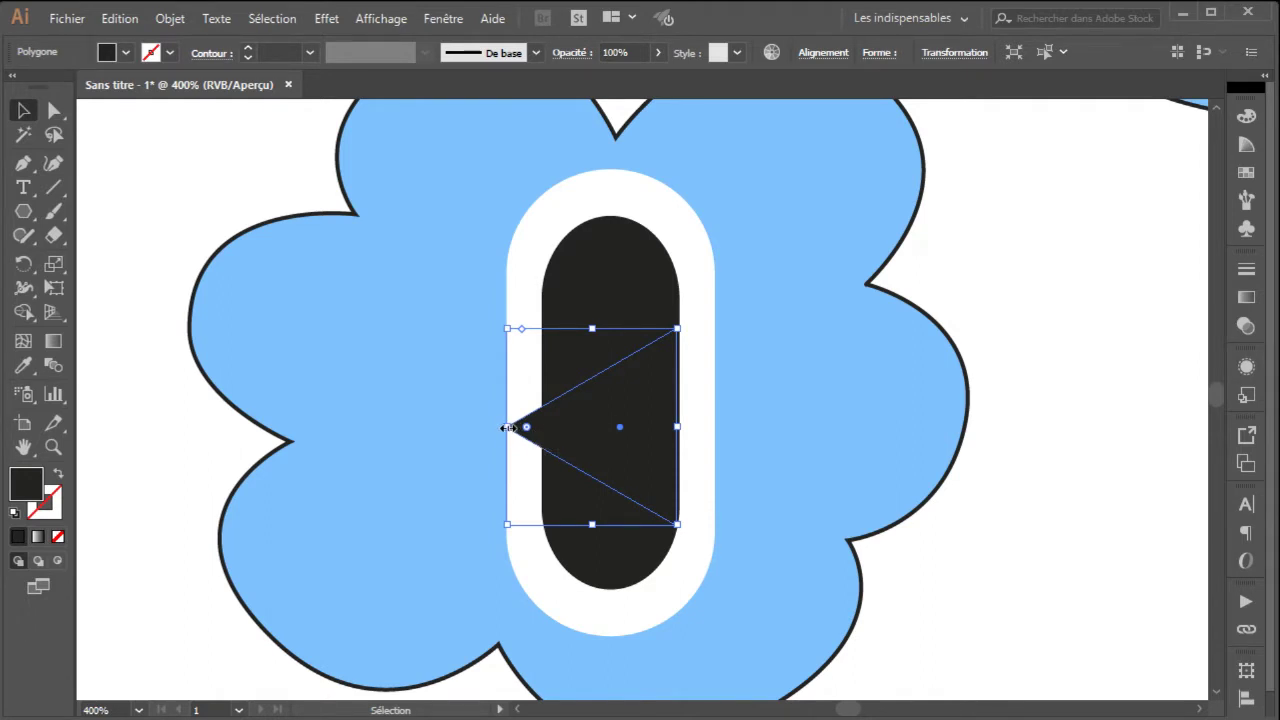
drag(508, 428, 597, 424)
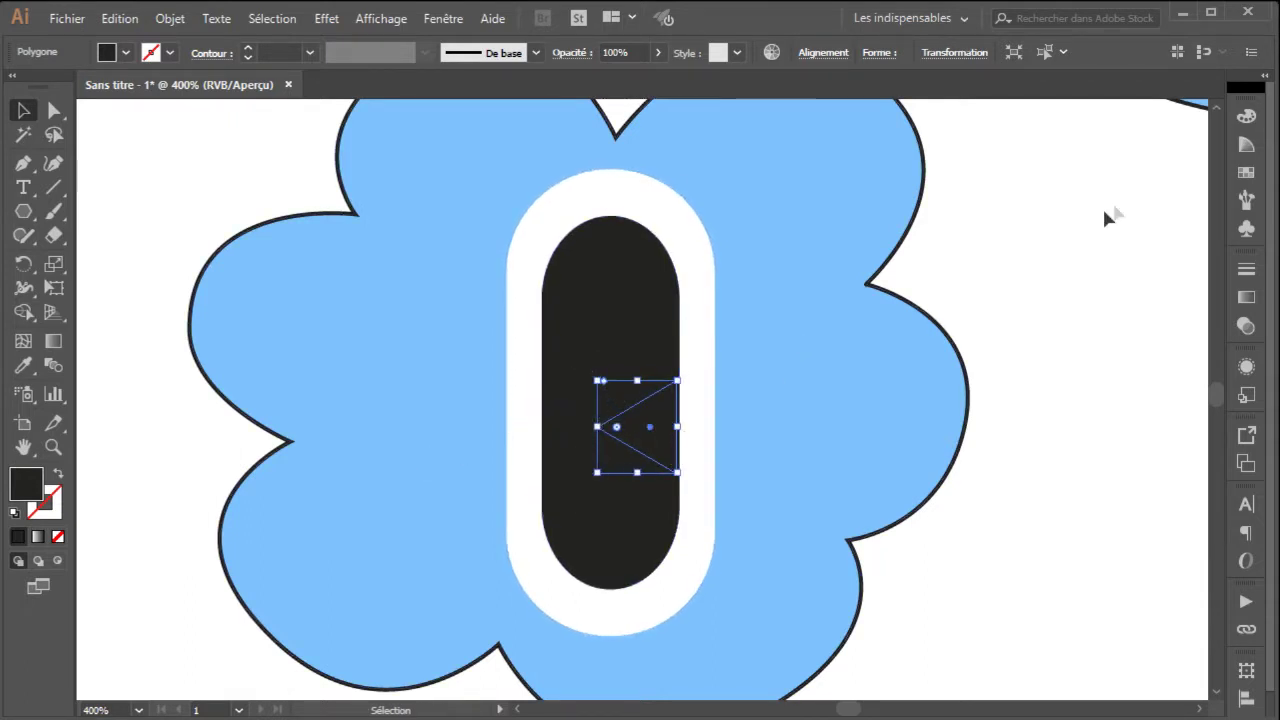
Step: Fill the small triangle with the white swatch, deselect it and collapse the swatches
click(1246, 172)
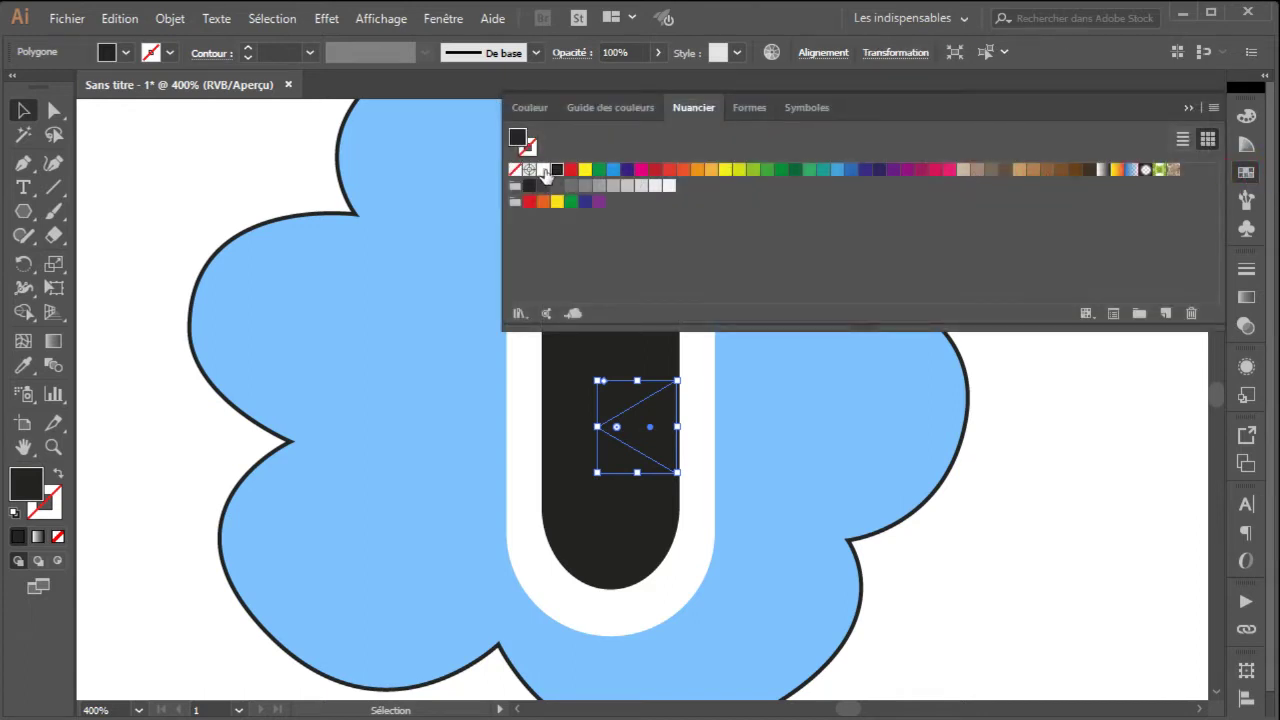
click(544, 170)
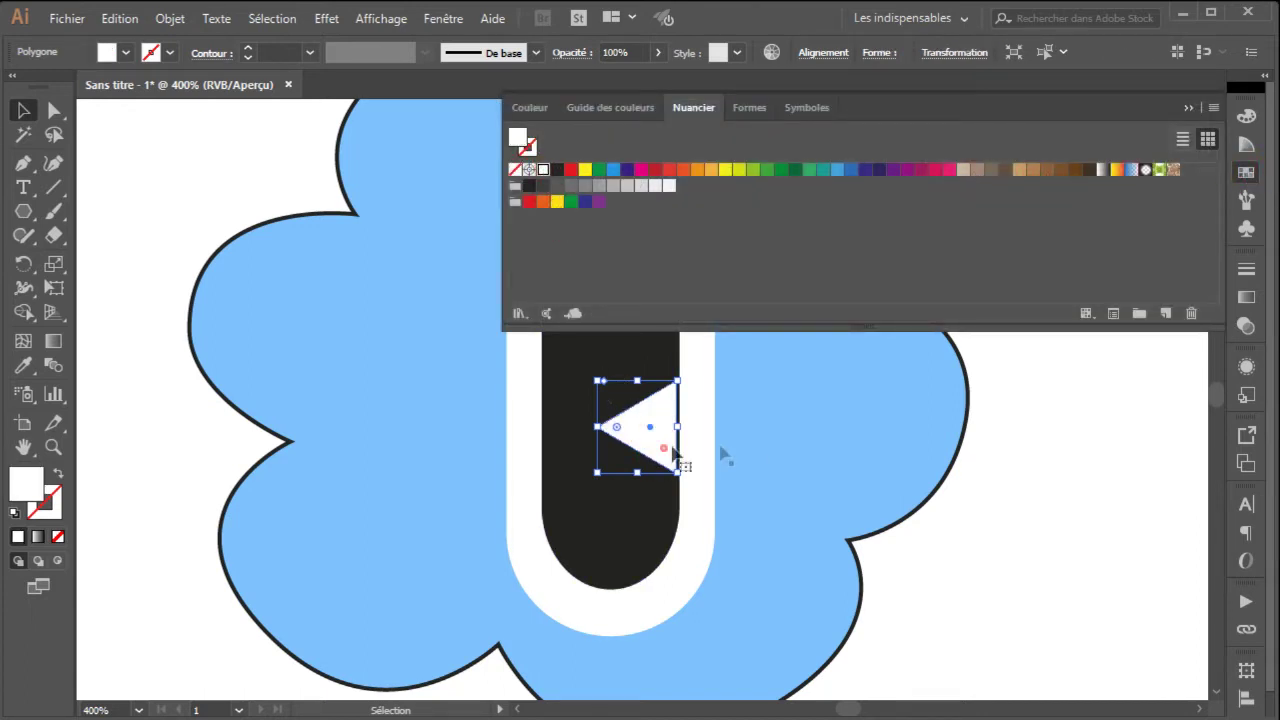
click(1094, 420)
click(1189, 110)
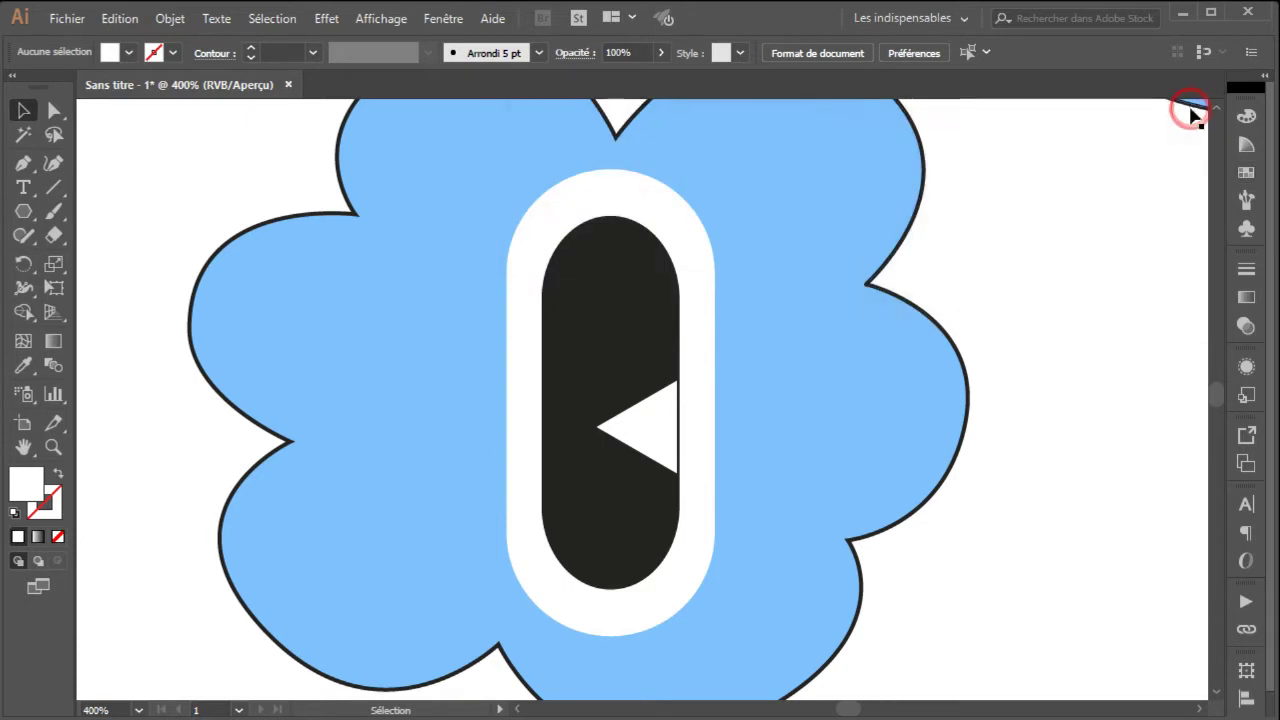
Step: Move the white triangle flush with the pupil's right edge and reduce its height symmetrically about its centre
drag(655, 446, 660, 467)
click(944, 547)
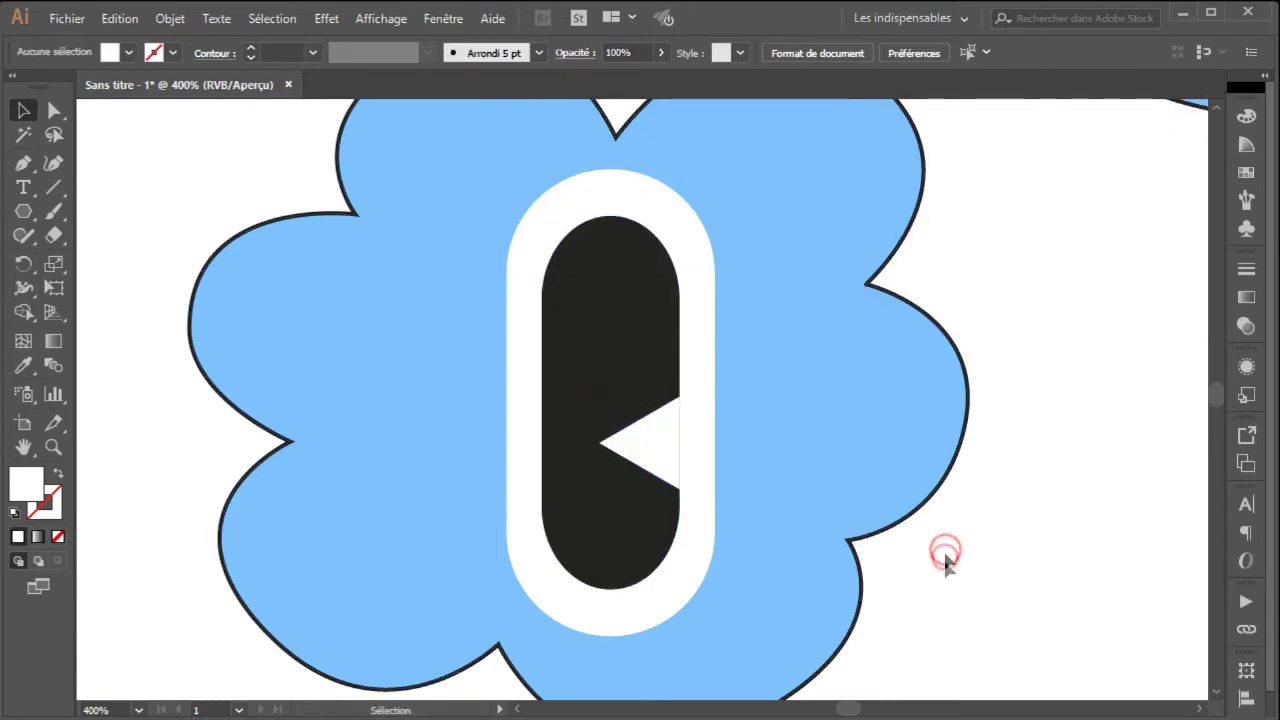
click(658, 455)
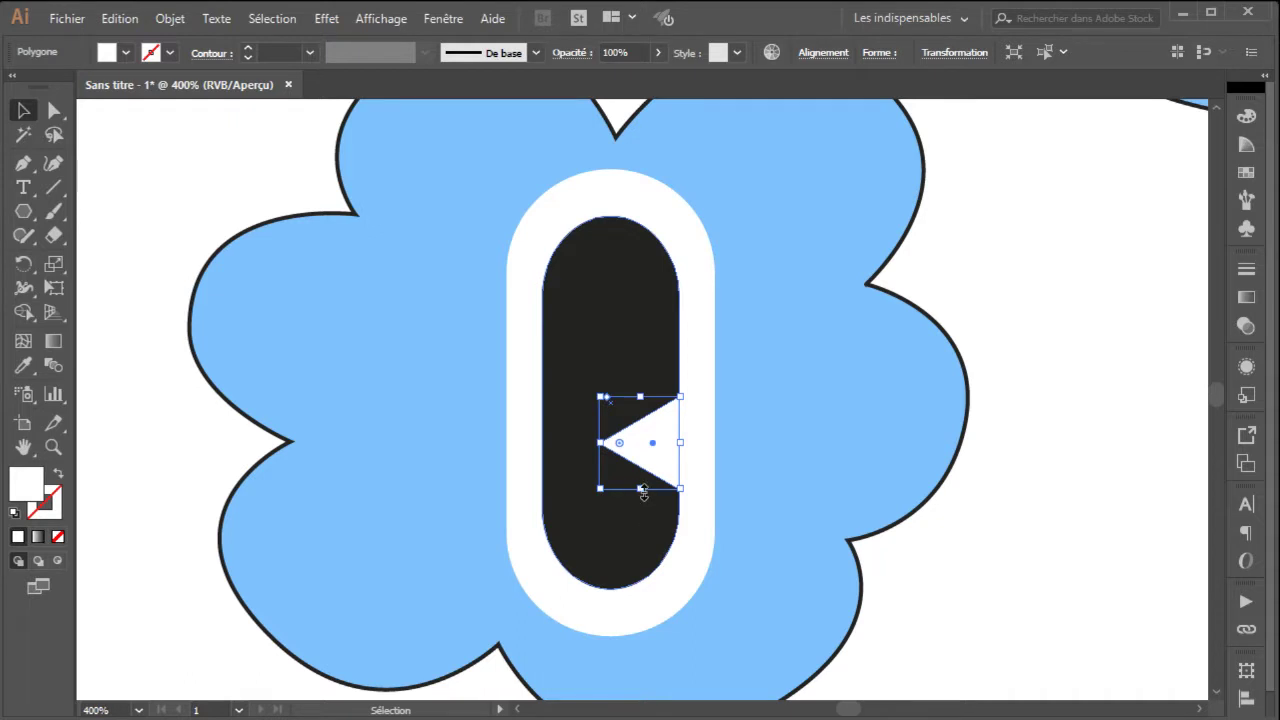
drag(643, 492, 639, 474)
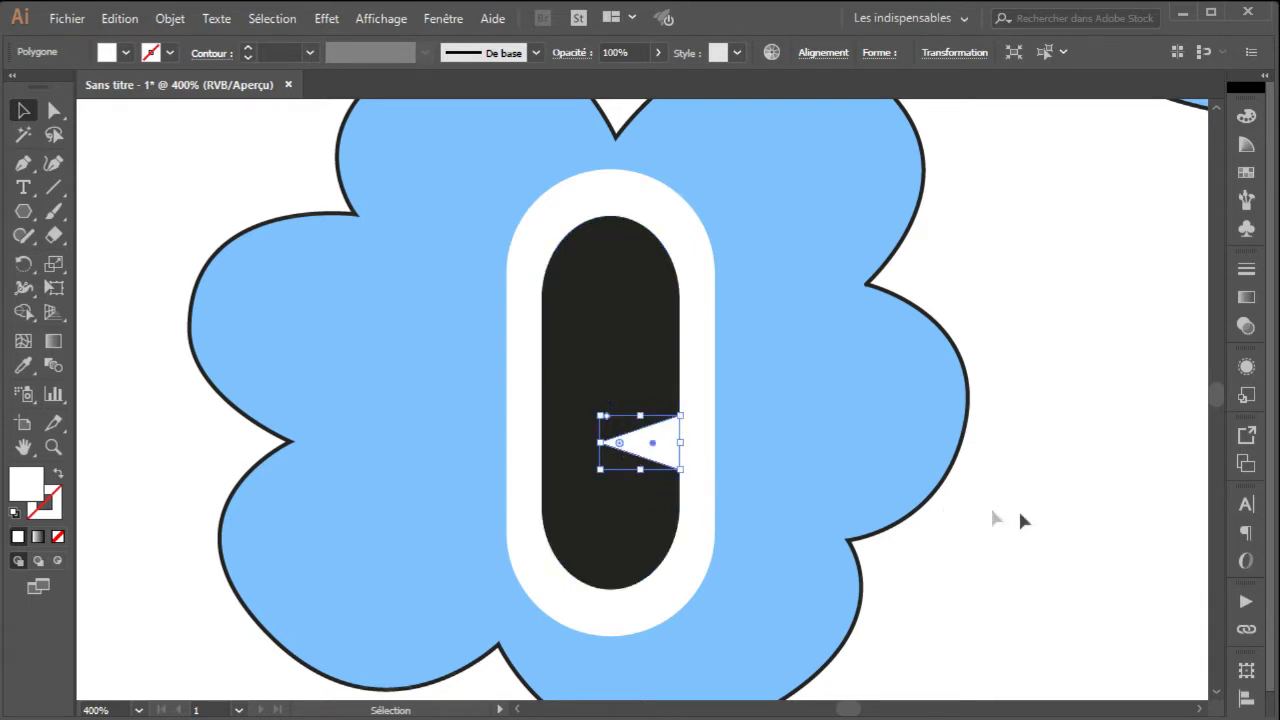
click(886, 553)
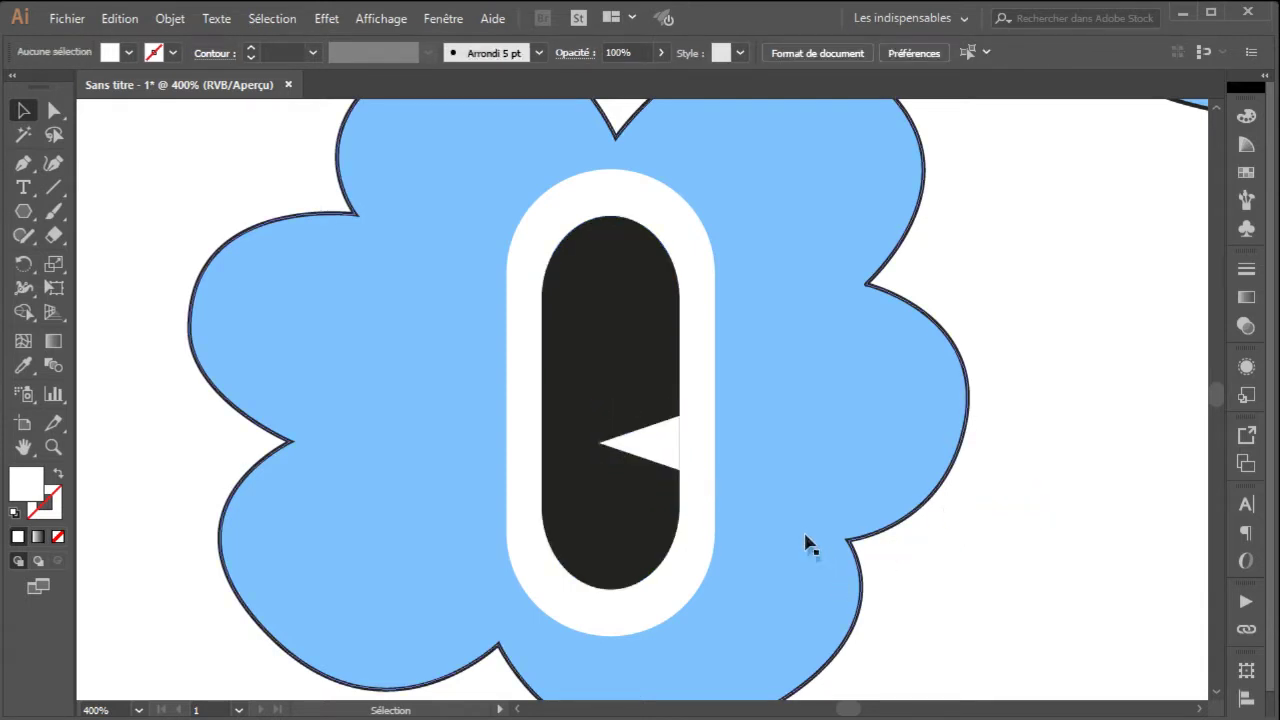
Step: Draw a white rectangle about 6.5 × 2.7 mm on the pupil and move it up just above the white triangle
click(53, 447)
click(648, 392)
click(648, 402)
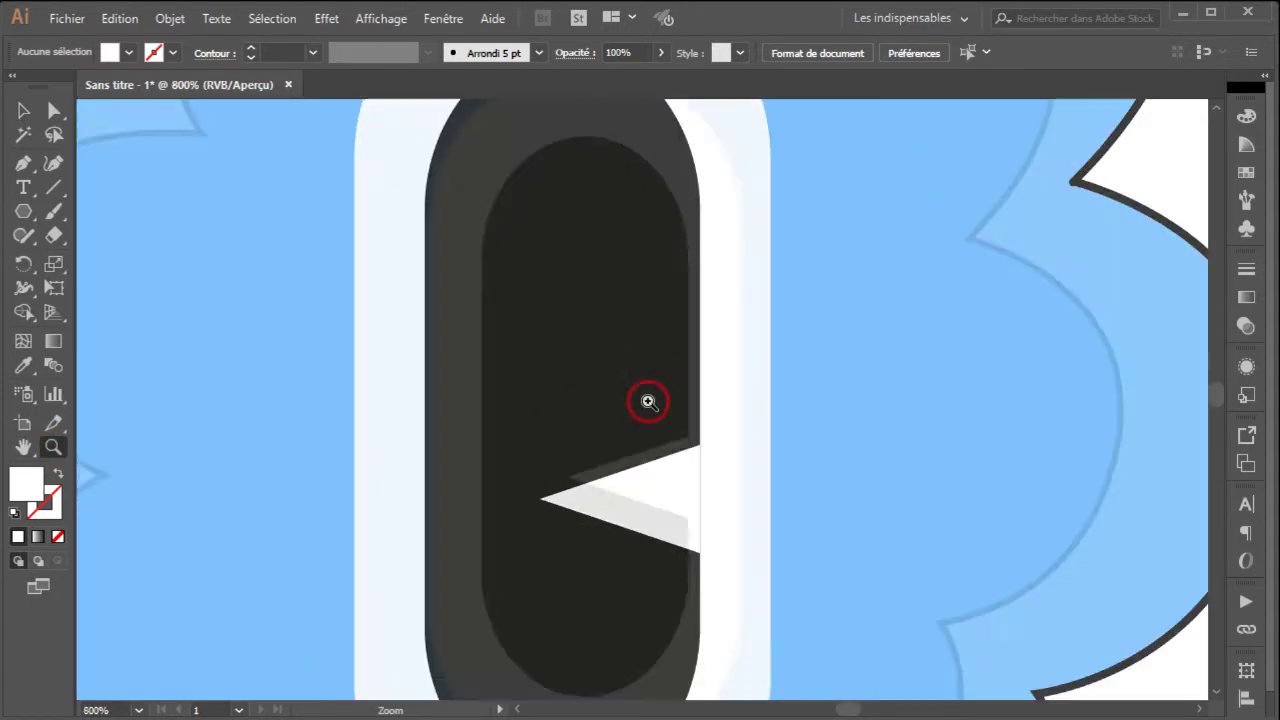
click(650, 407)
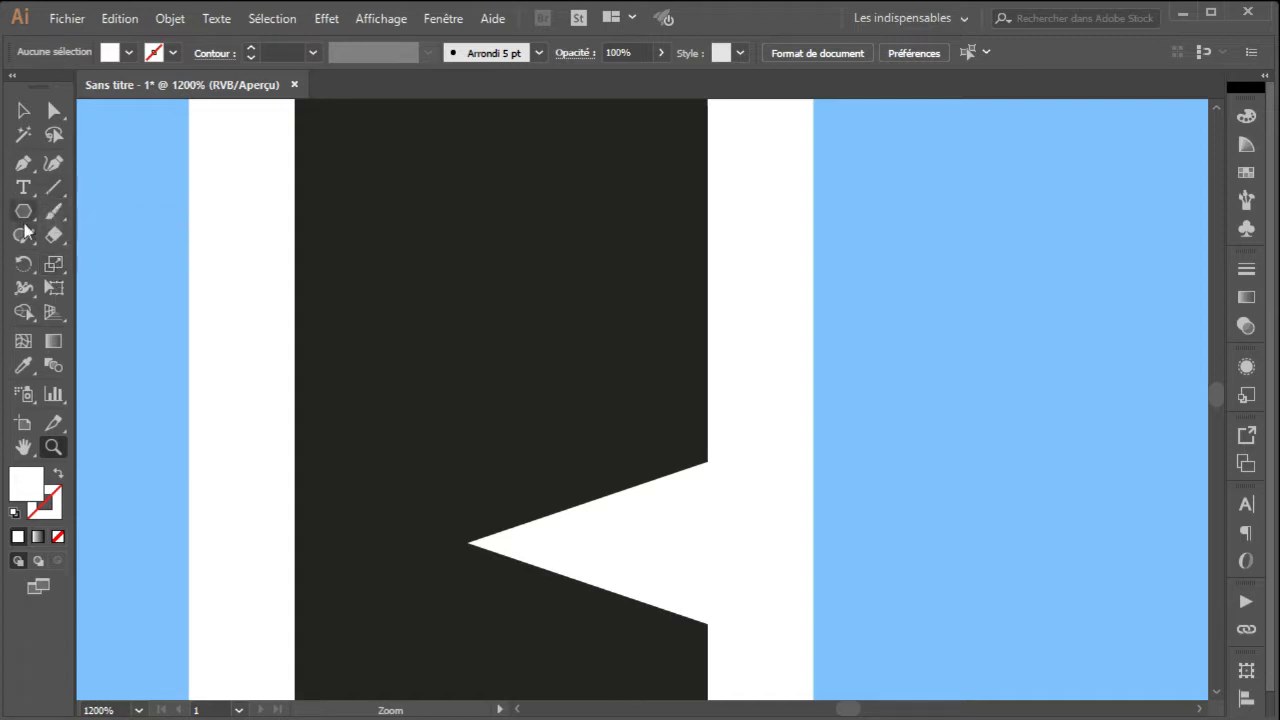
drag(23, 212, 87, 211)
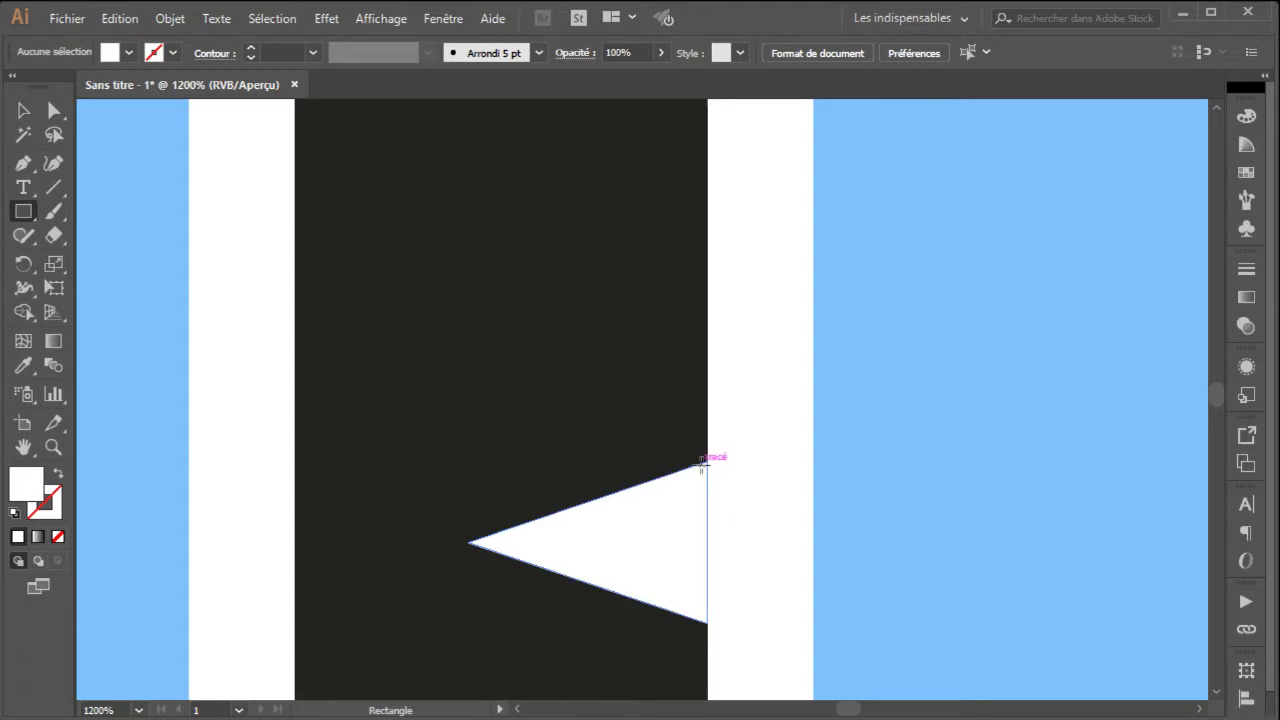
mouse_move(468, 526)
mouse_down()
mouse_move(563, 460)
mouse_move(689, 433)
mouse_up()
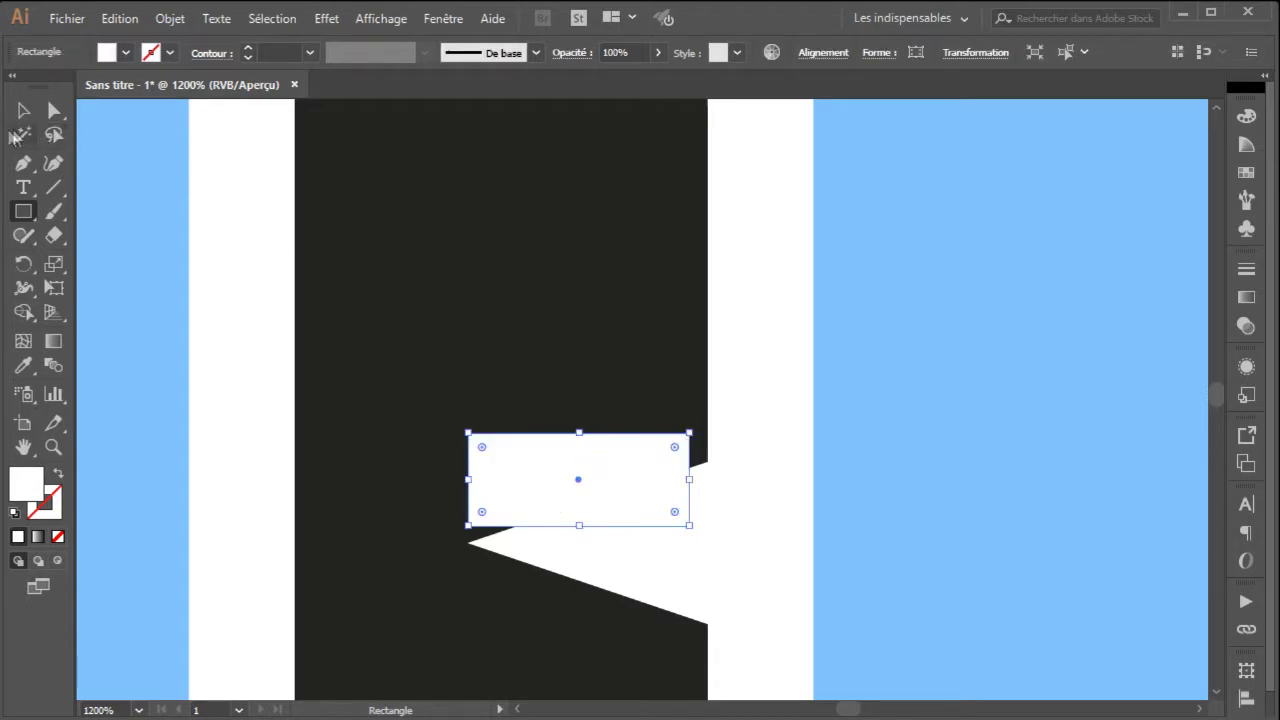
click(22, 110)
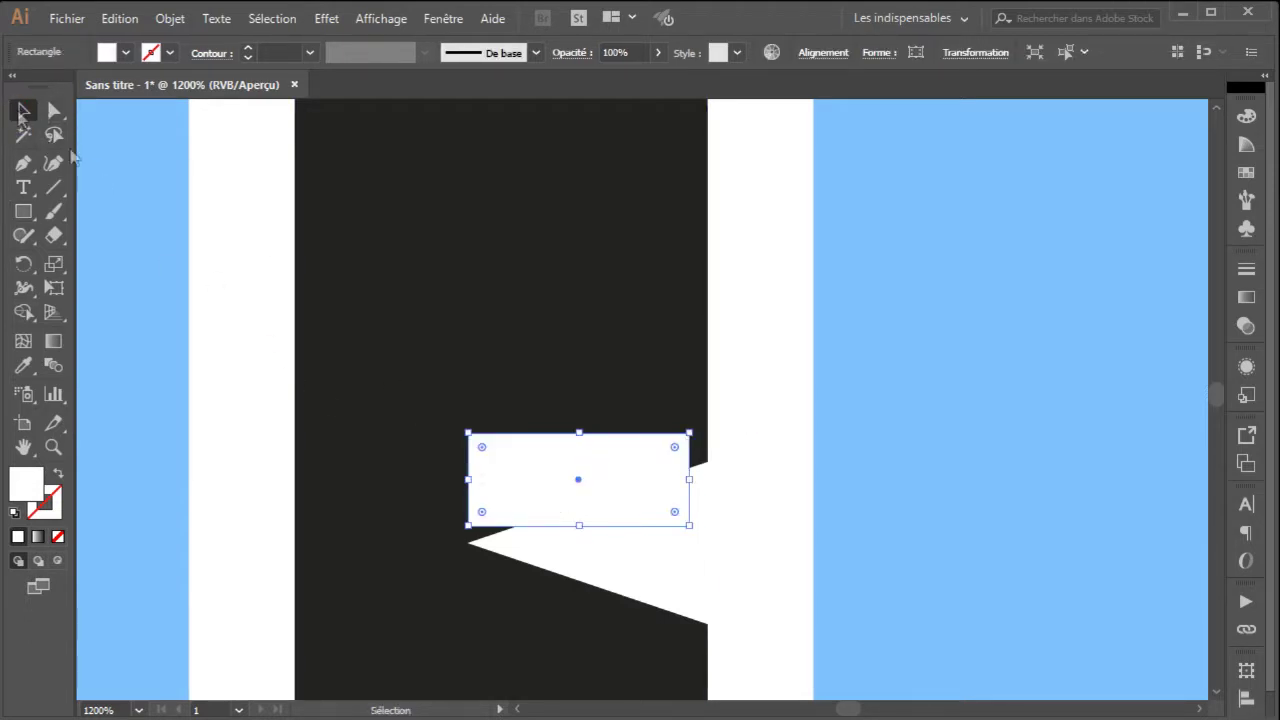
drag(639, 512, 643, 443)
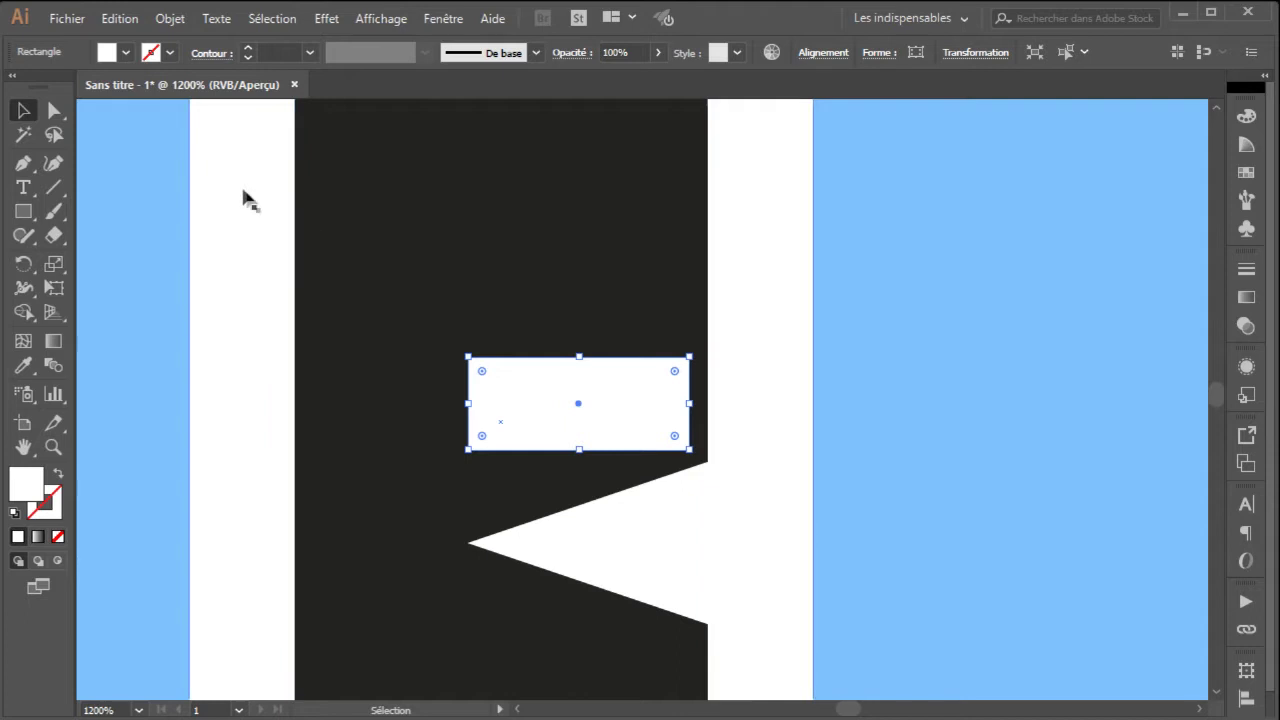
Step: Slant the white rectangle by moving only its left edge down about 1.94 mm, and nudge the slanted bar slightly up
click(54, 111)
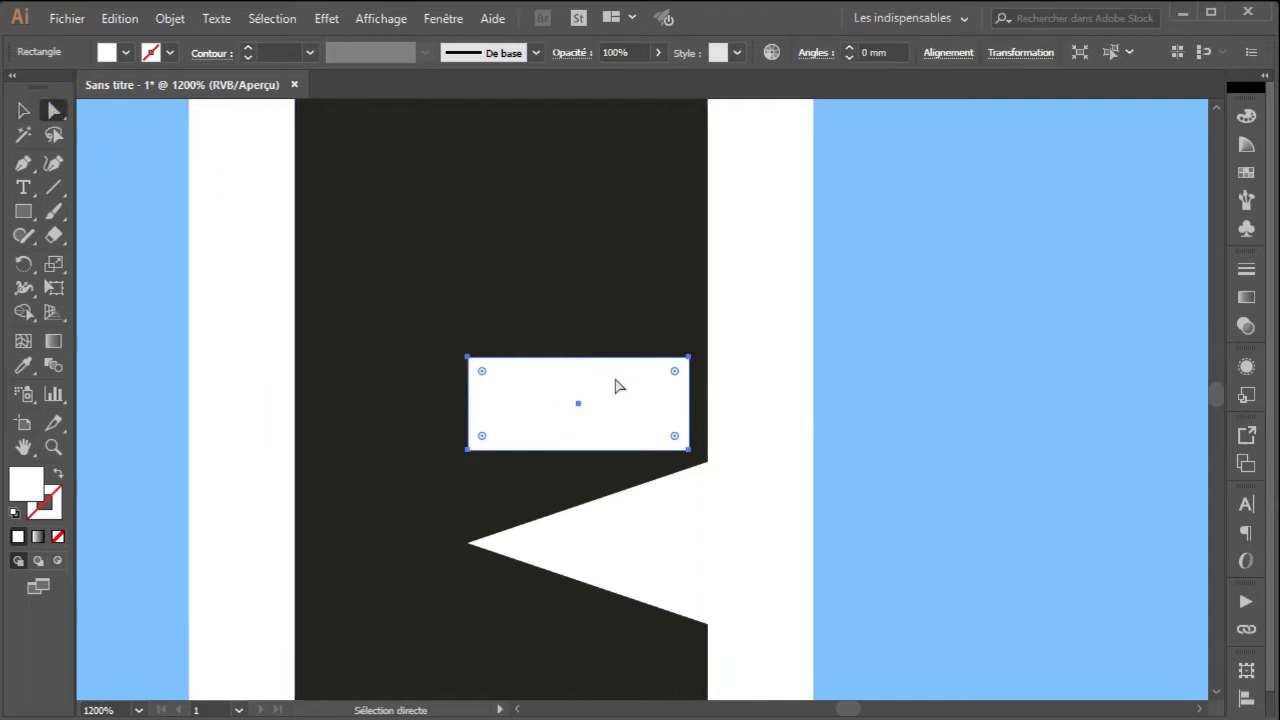
click(943, 380)
click(466, 378)
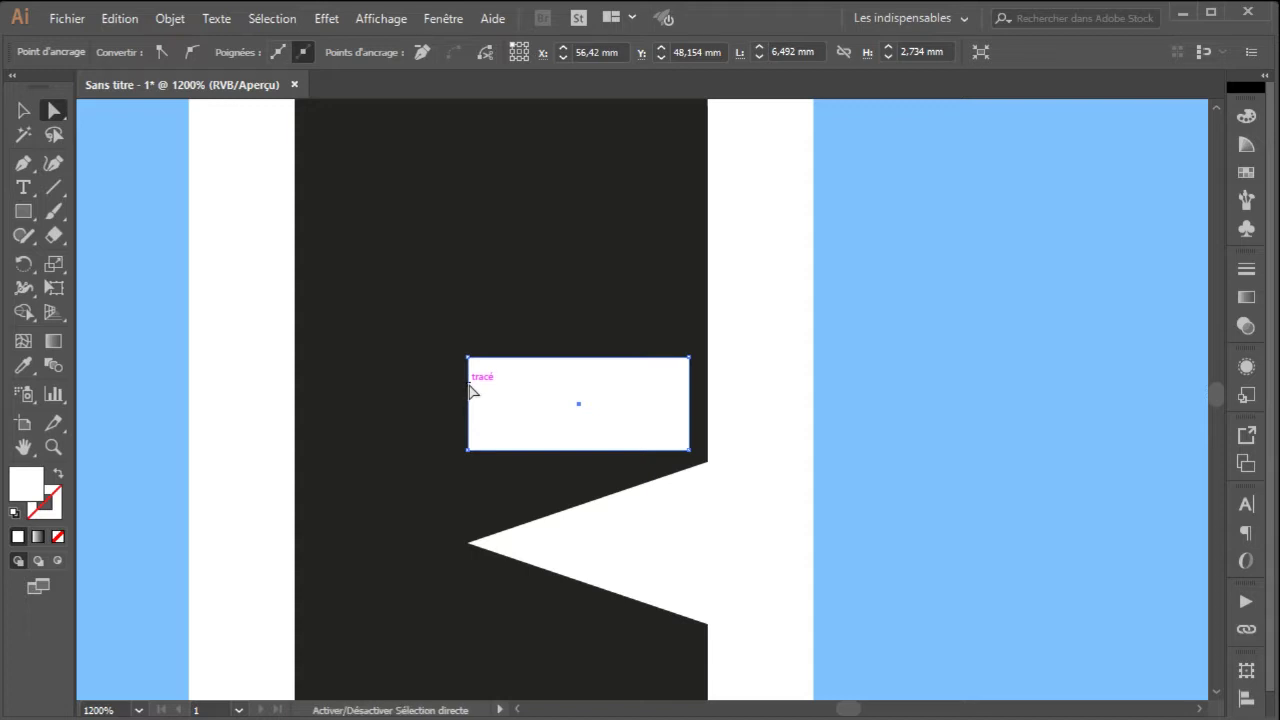
click(470, 390)
click(470, 392)
click(469, 398)
drag(469, 403, 465, 473)
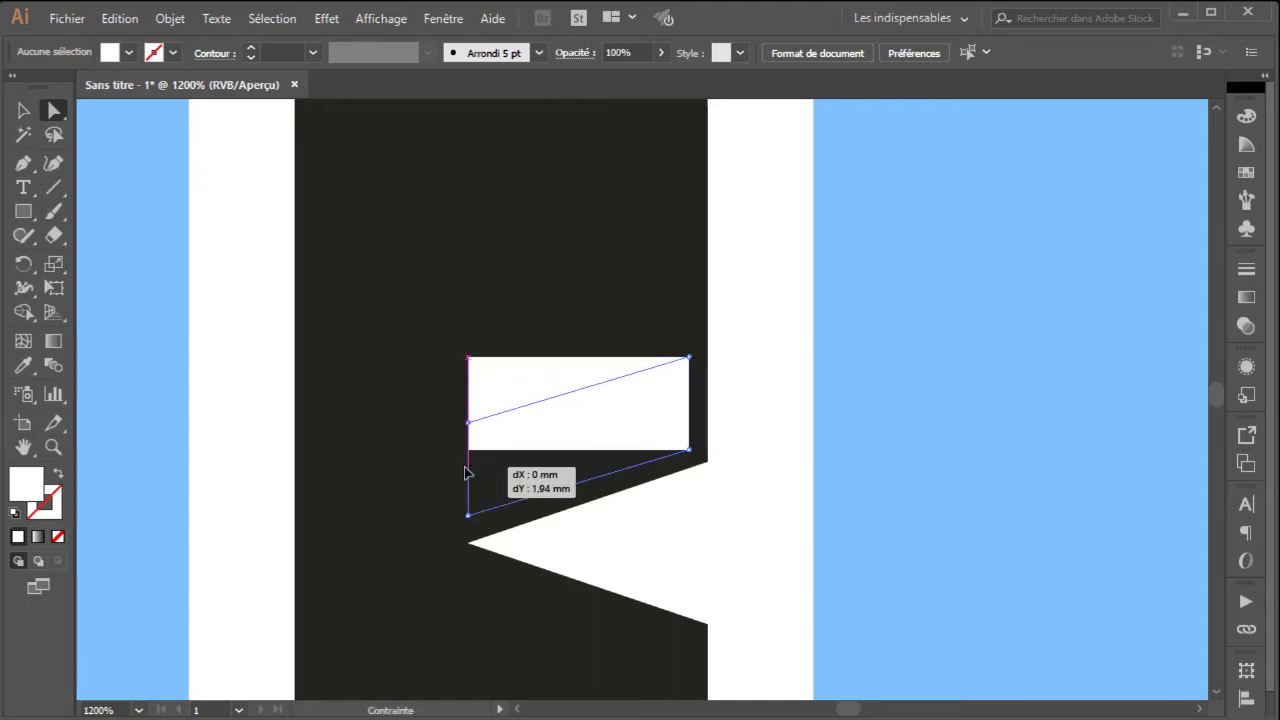
drag(465, 473, 466, 473)
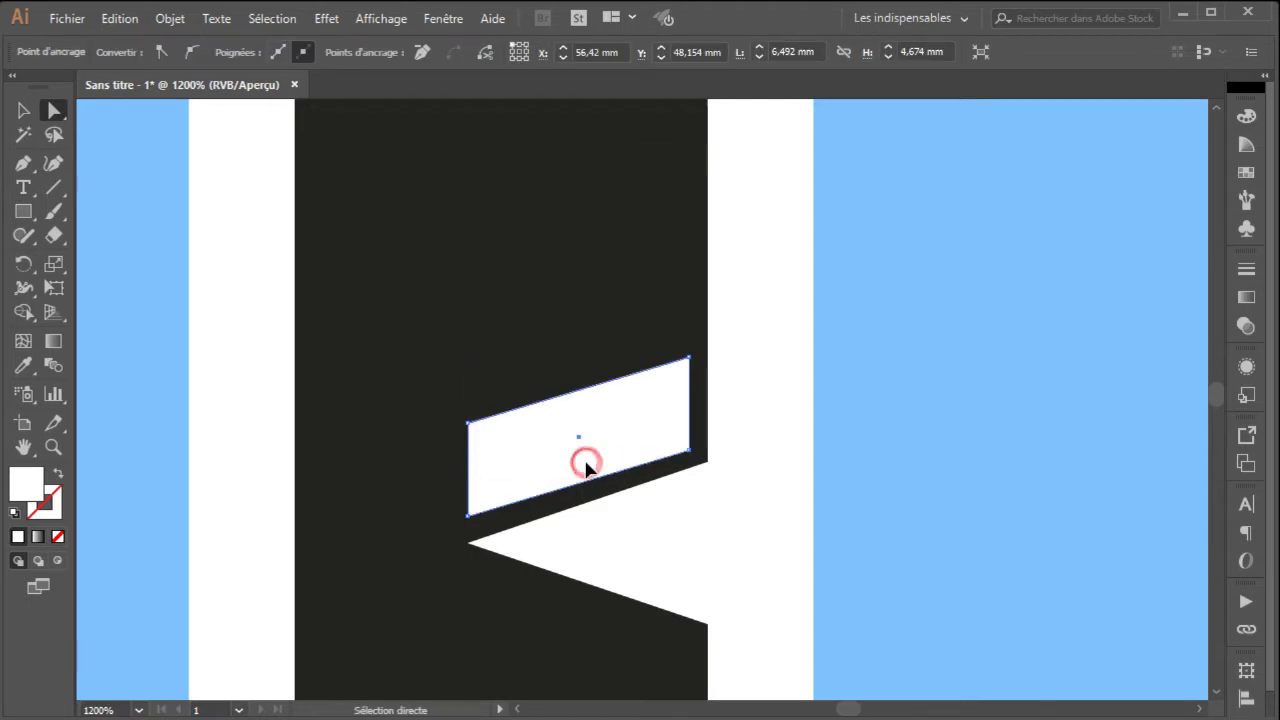
drag(586, 462, 587, 462)
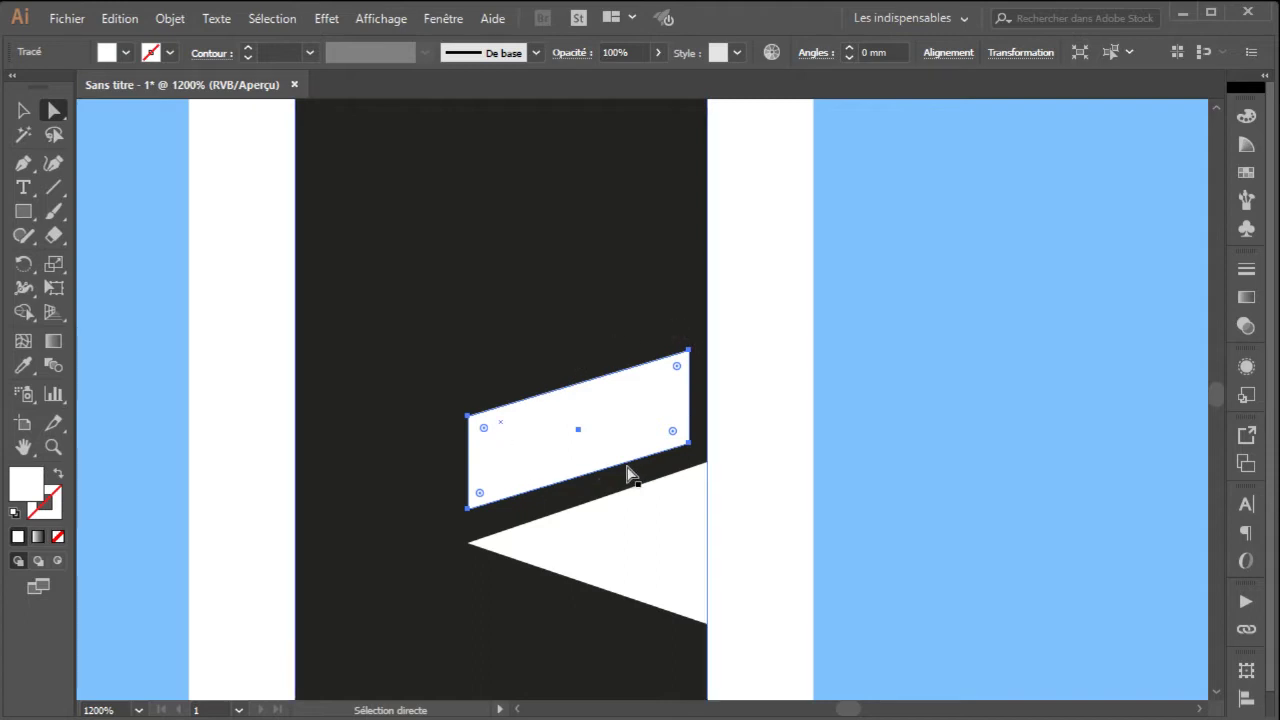
Step: Duplicate the slanted white bar straight up, leaving a narrow black gap above the original
click(23, 110)
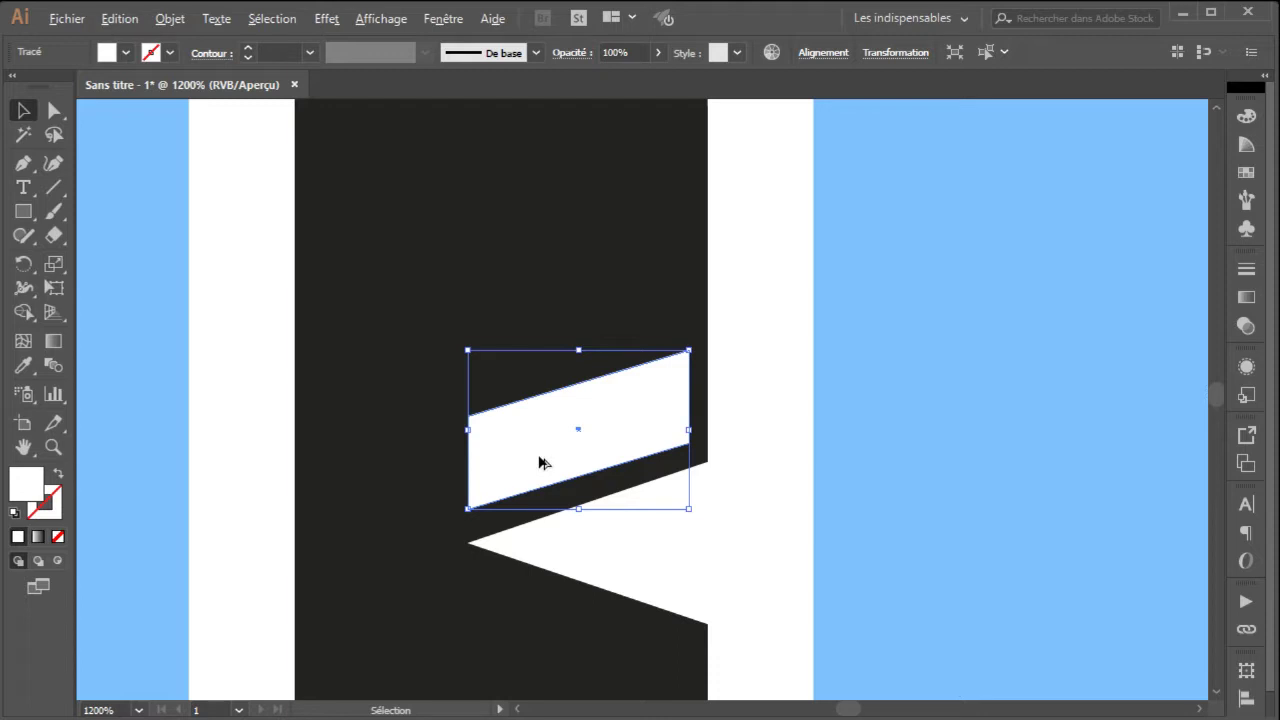
drag(538, 462, 540, 436)
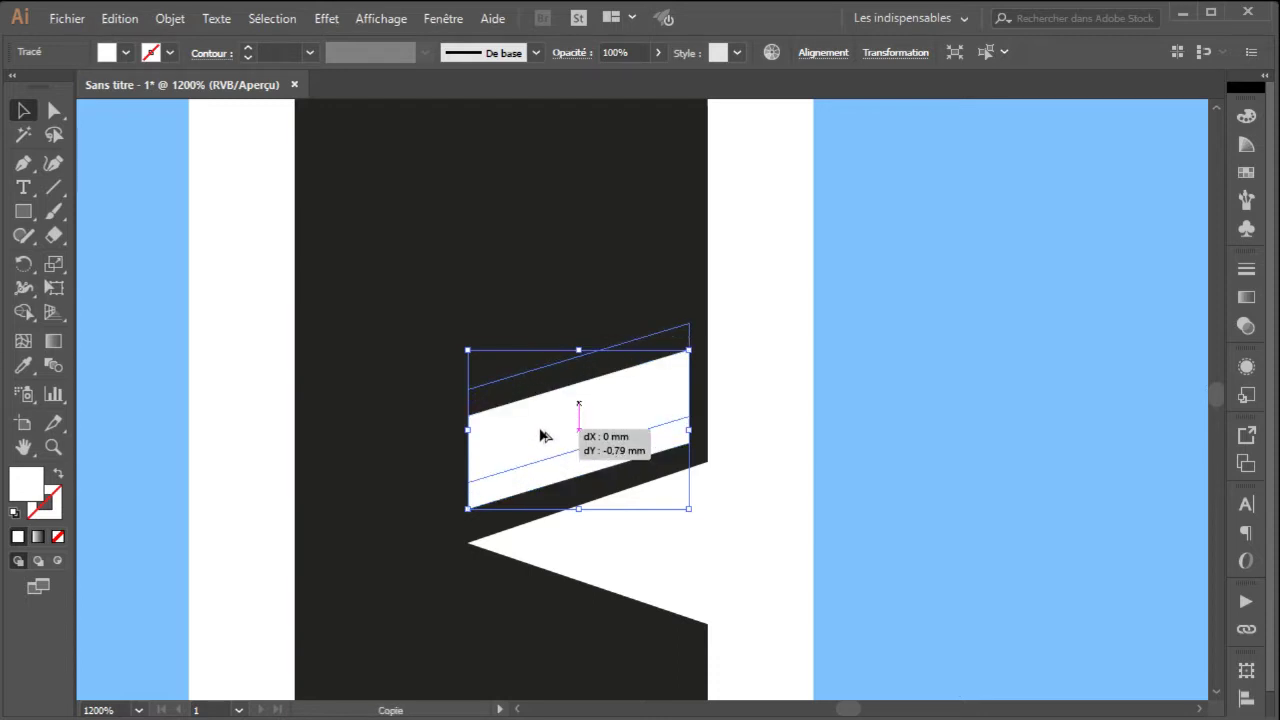
drag(540, 436, 540, 346)
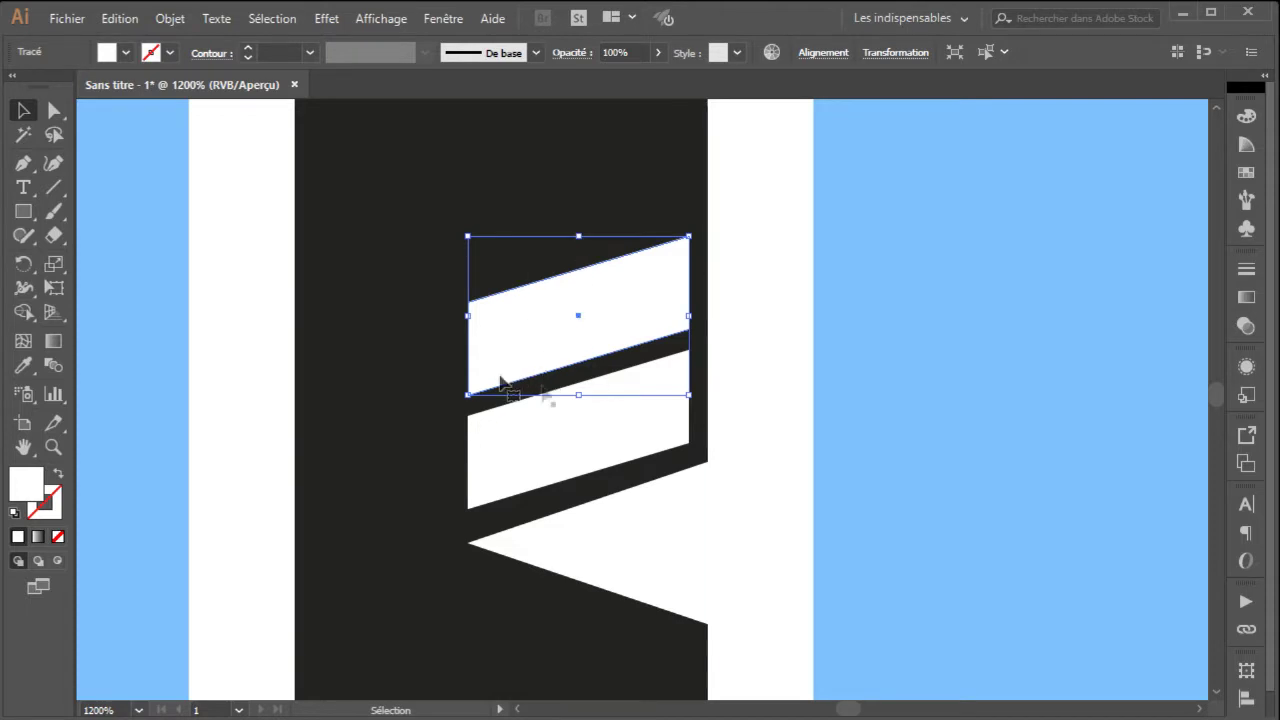
Step: Thin the upper bar by lowering only its top edge until the shape is about 3.4 mm high overall
click(54, 111)
click(596, 266)
mouse_move(598, 268)
mouse_down()
mouse_move(597, 280)
mouse_move(605, 272)
mouse_up()
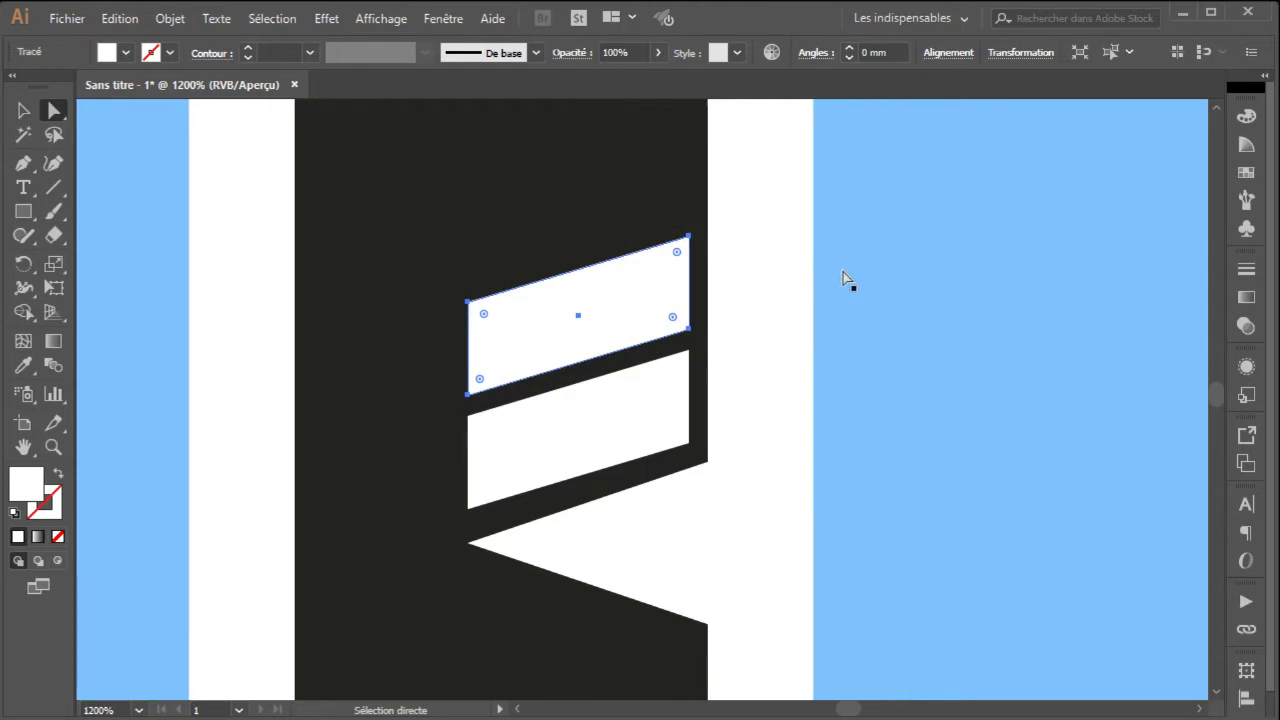
click(620, 271)
click(586, 260)
click(592, 268)
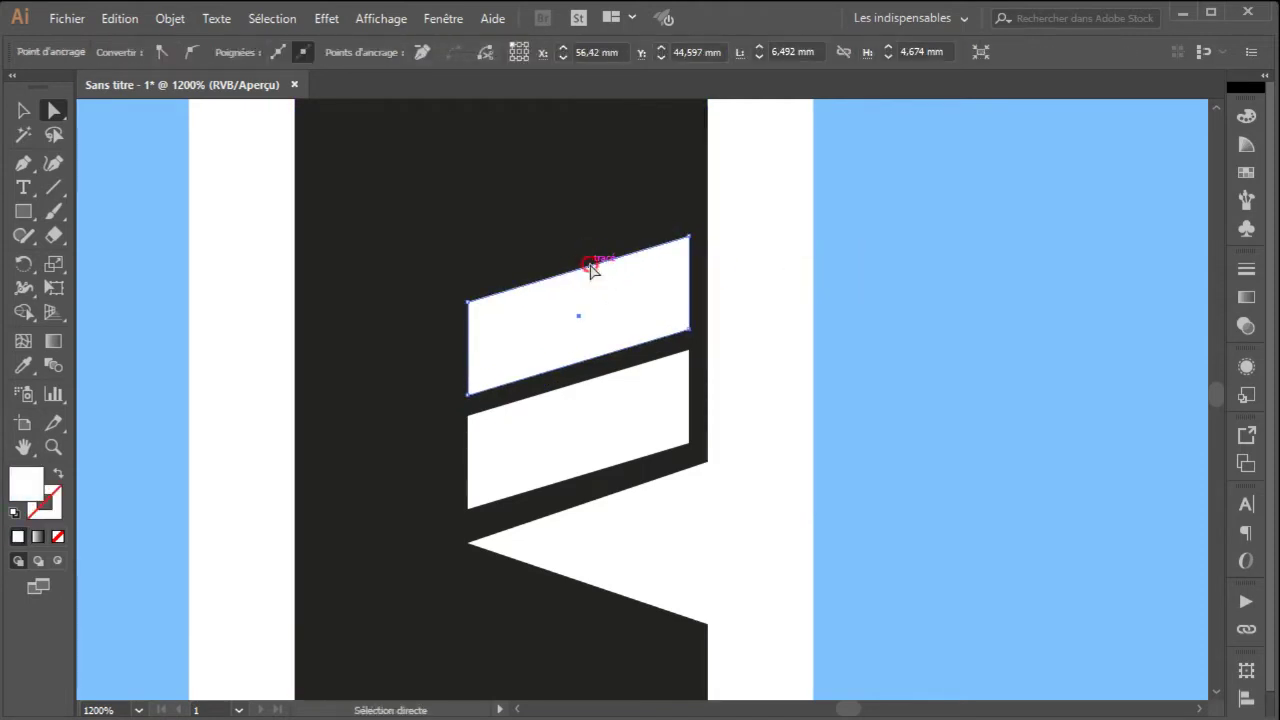
drag(591, 270, 593, 316)
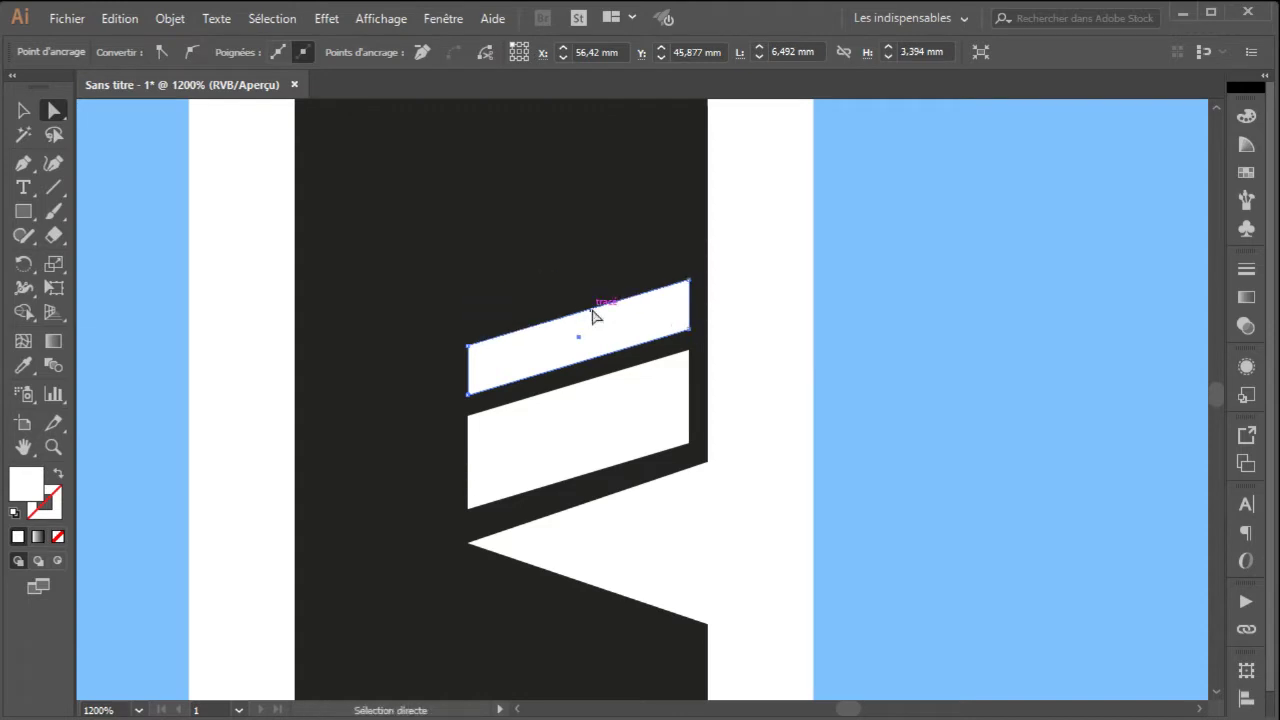
click(23, 110)
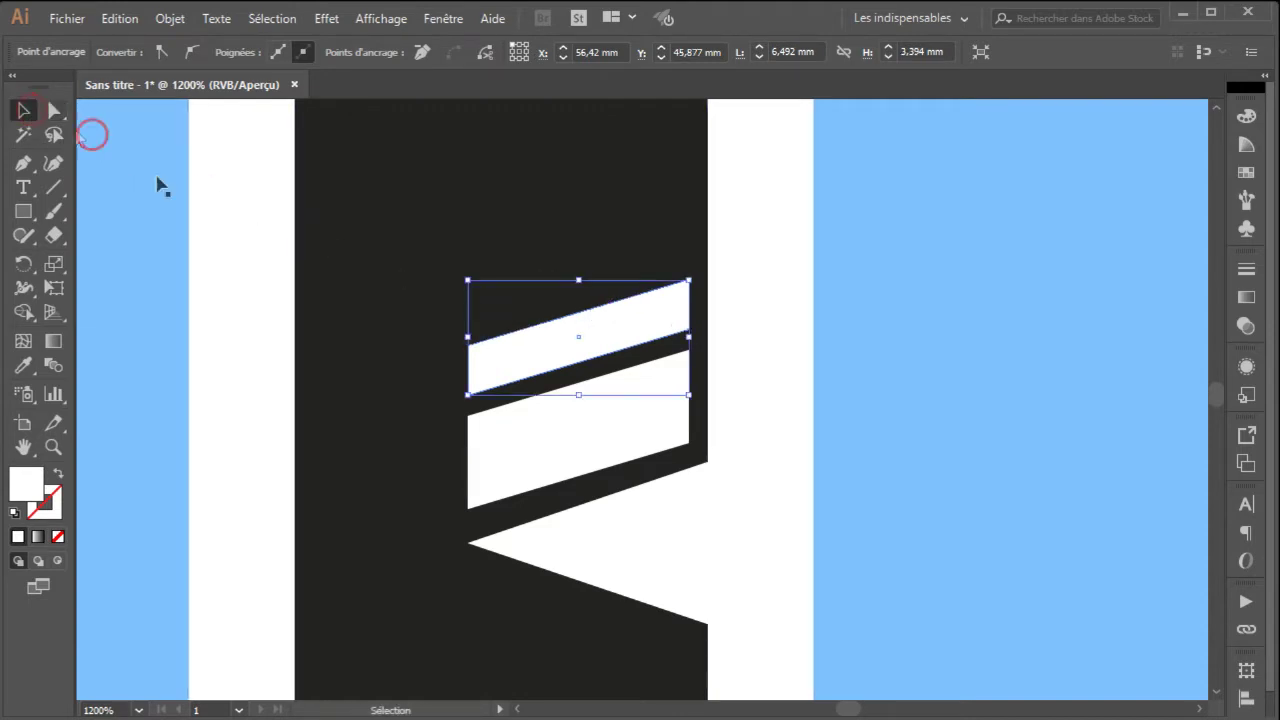
click(259, 241)
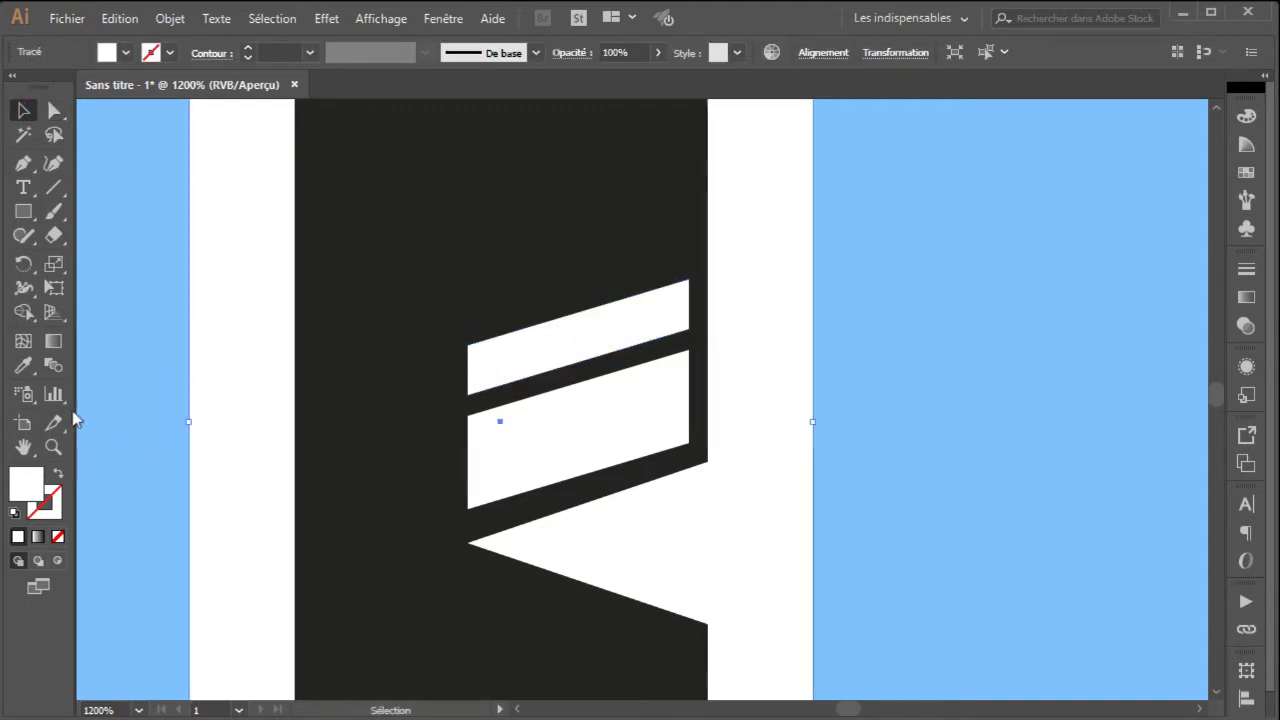
Step: Select all the eye's parts without the blue flower, group them and deselect the group
click(53, 449)
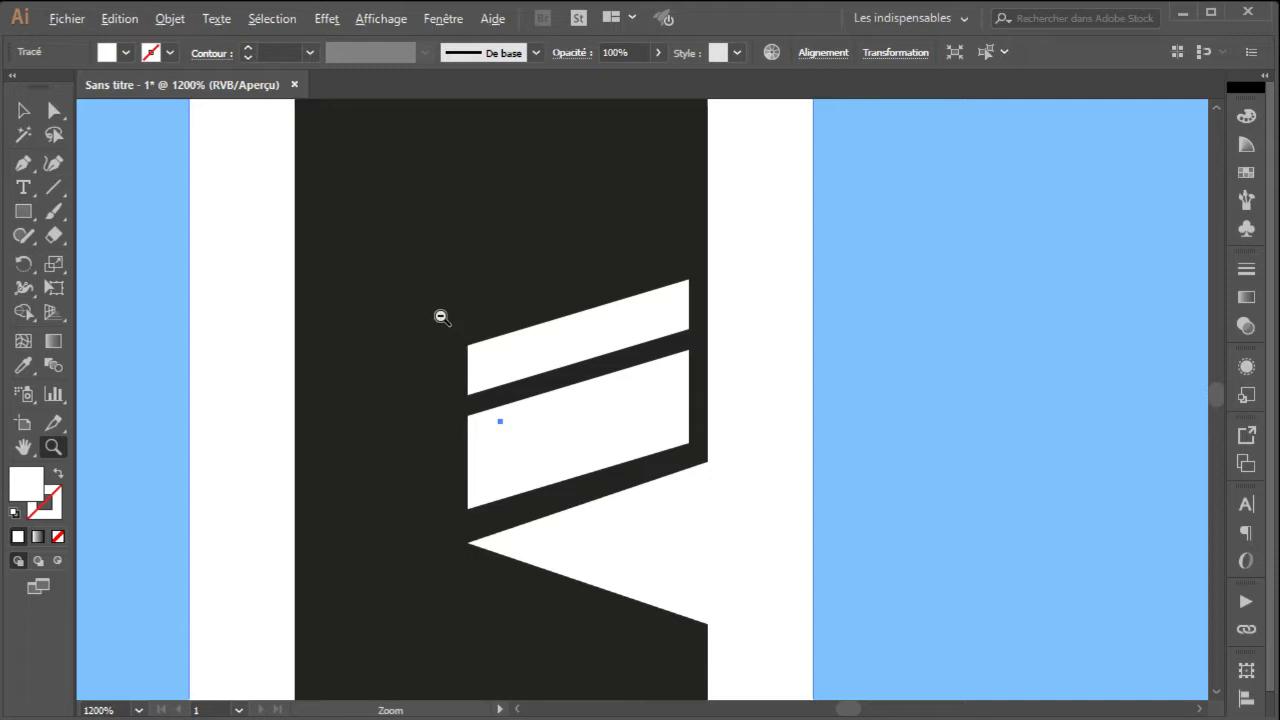
alt+click(440, 316)
alt+click(671, 428)
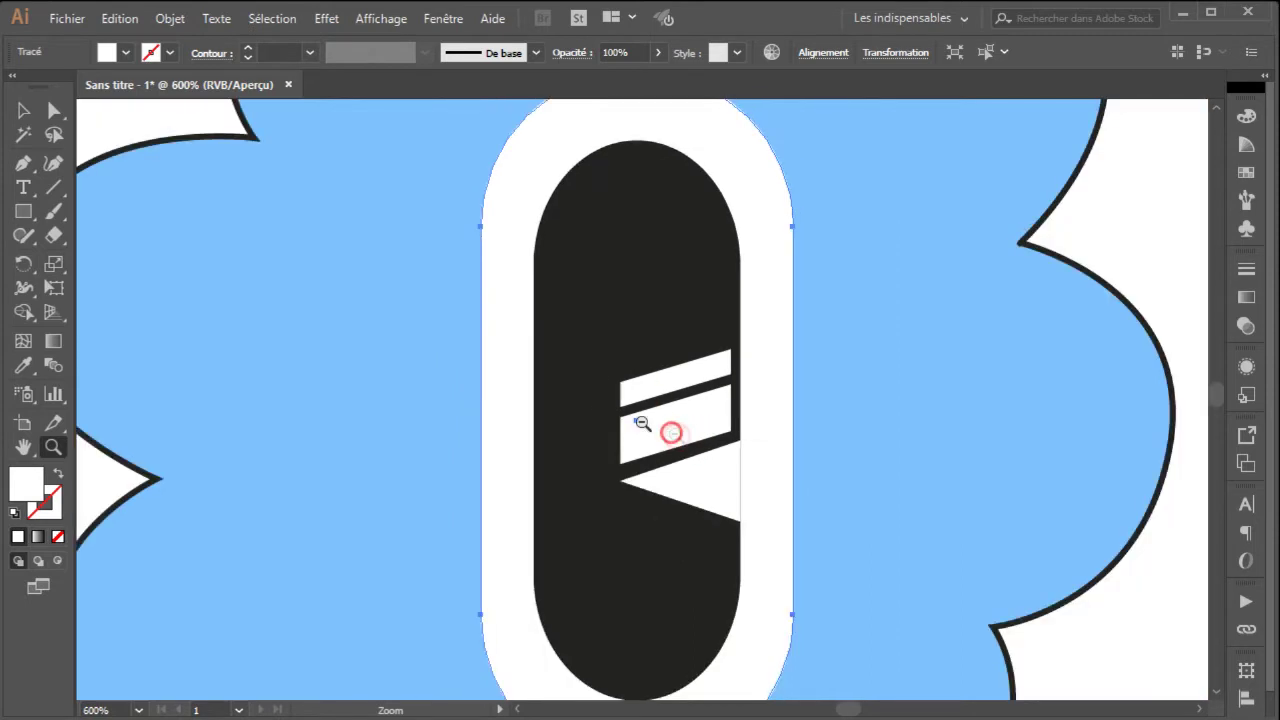
alt+click(623, 406)
alt+click(623, 406)
alt+click(645, 418)
alt+click(651, 405)
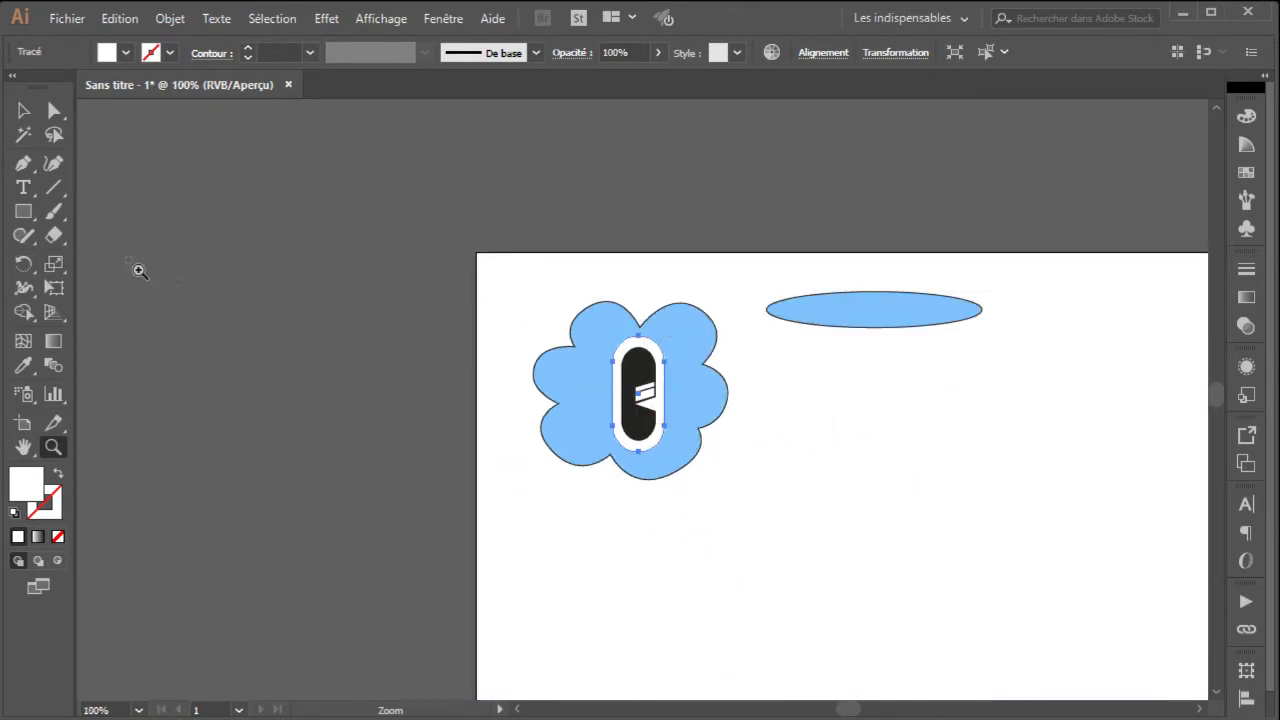
click(22, 113)
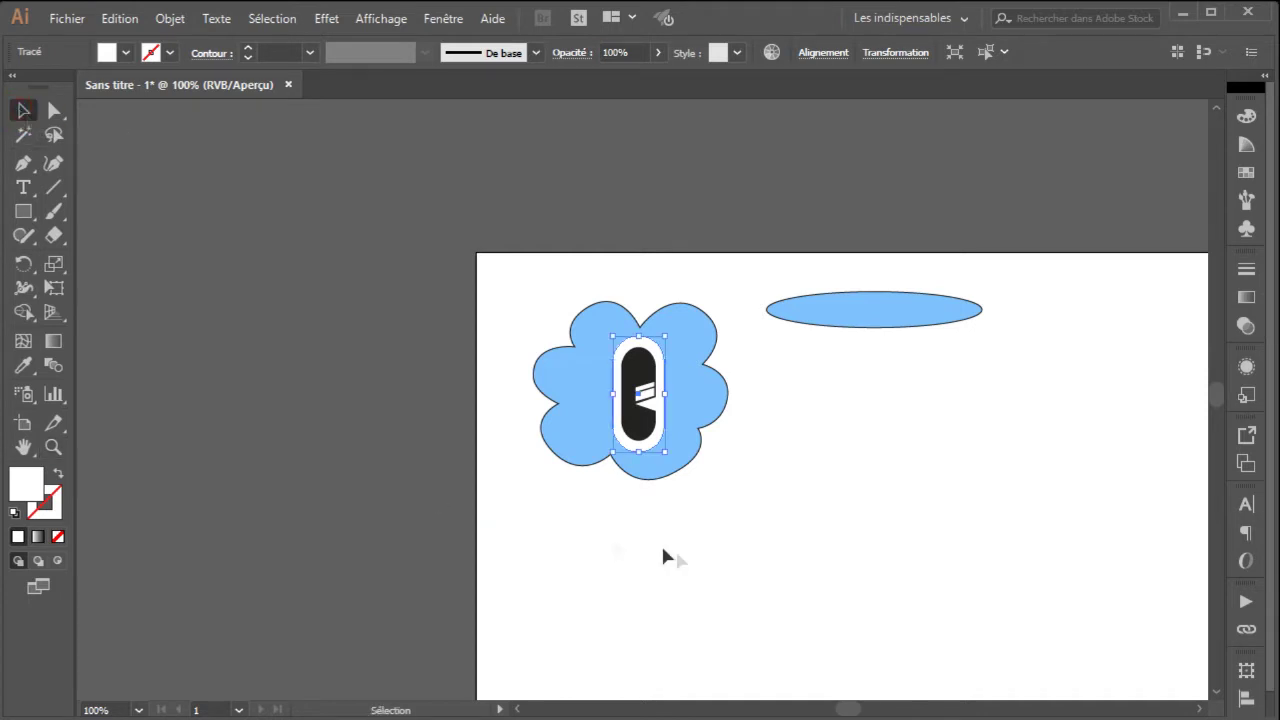
click(692, 510)
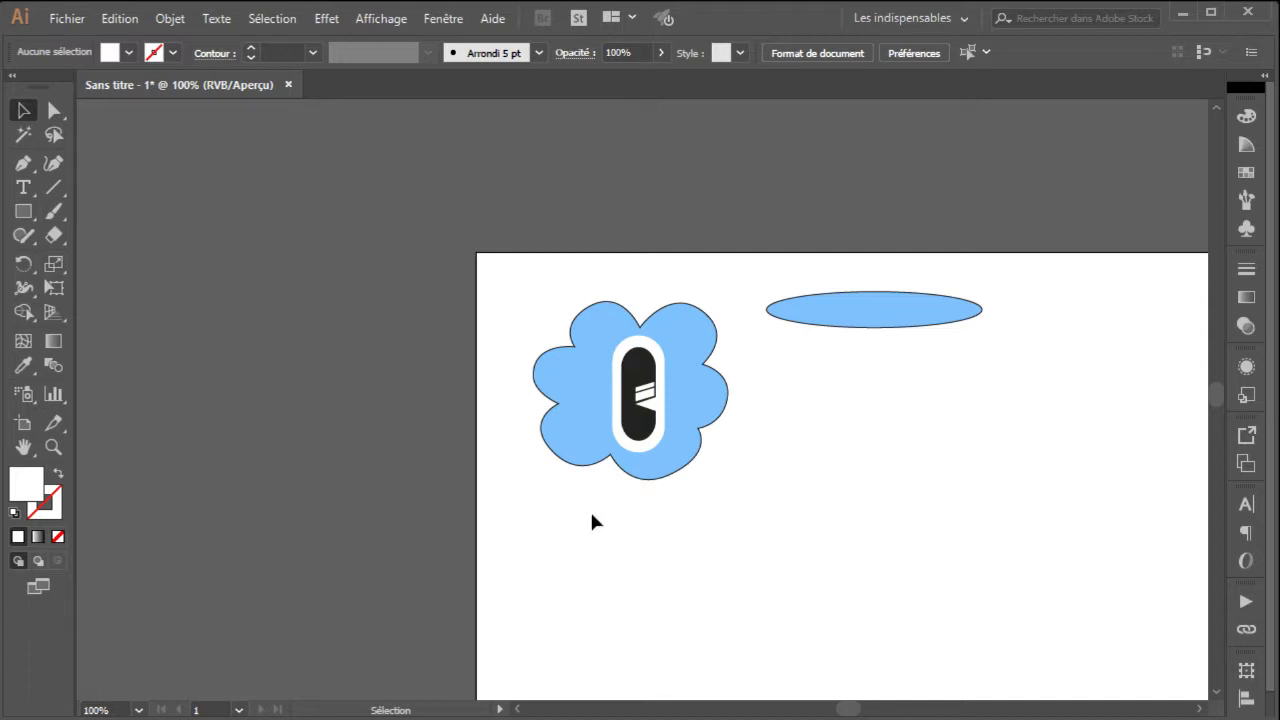
drag(584, 520, 688, 318)
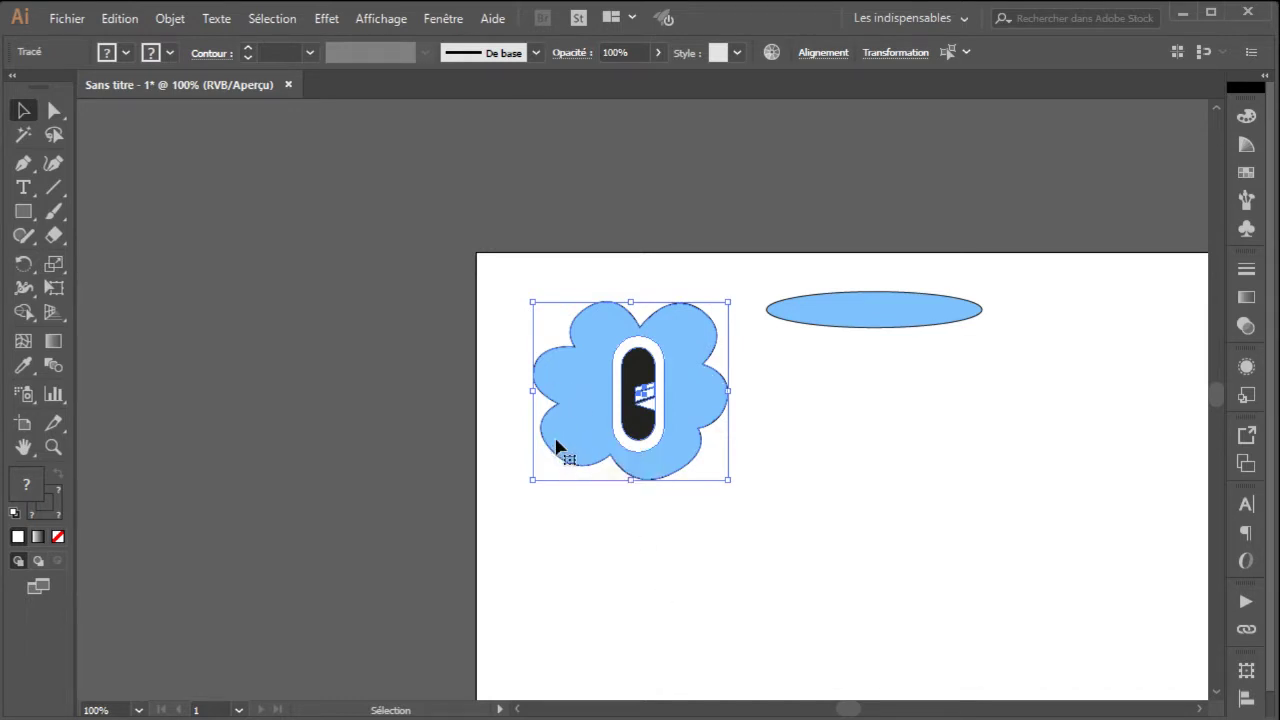
key(shift)
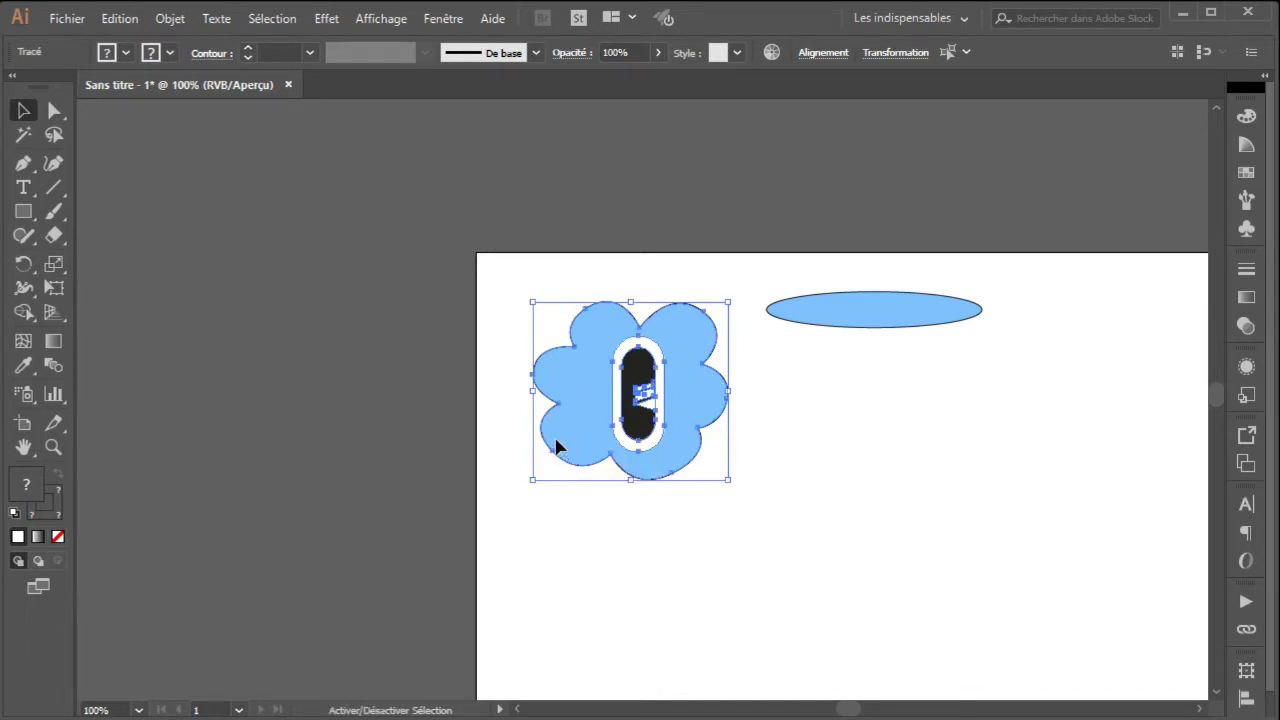
shift+click(564, 382)
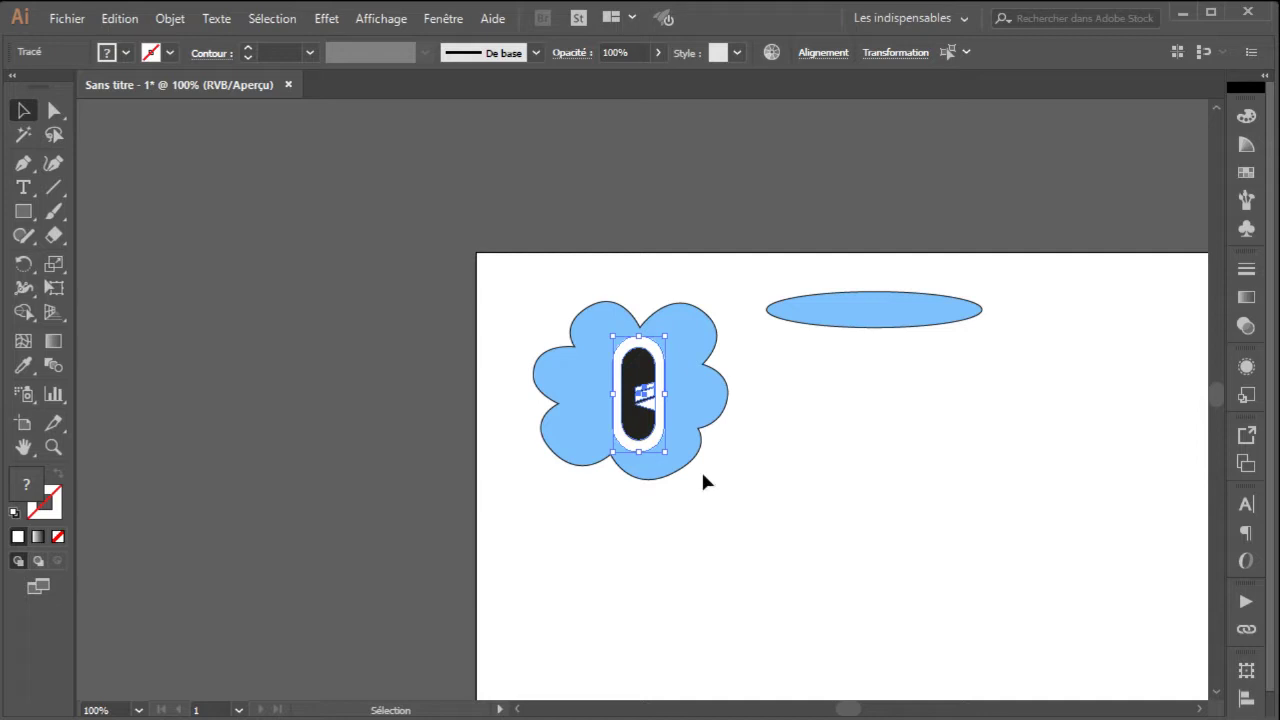
right_click(632, 371)
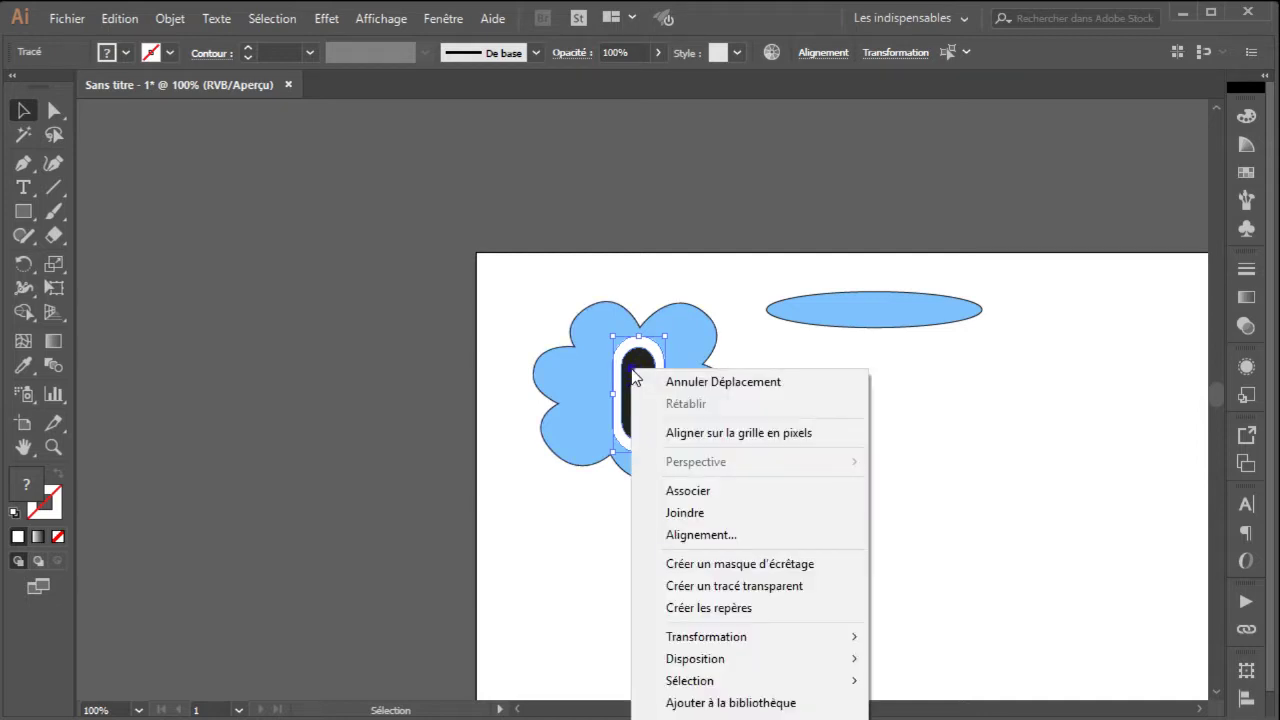
click(689, 490)
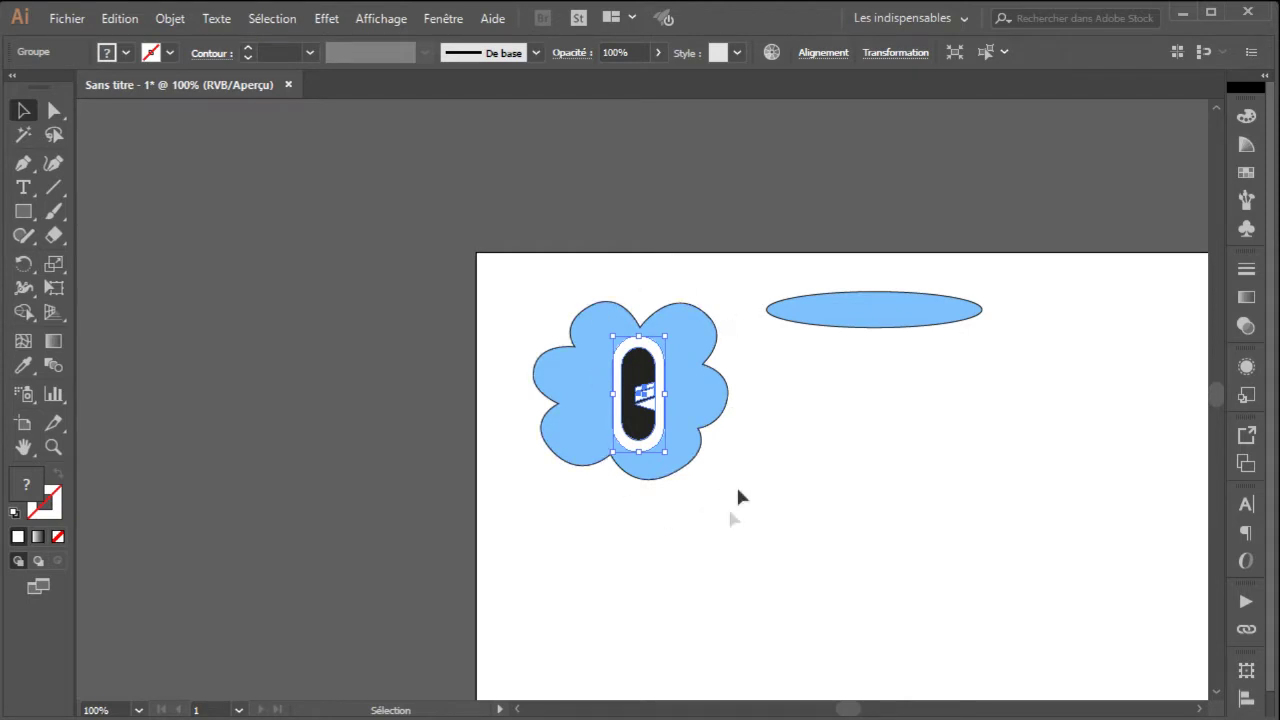
click(697, 484)
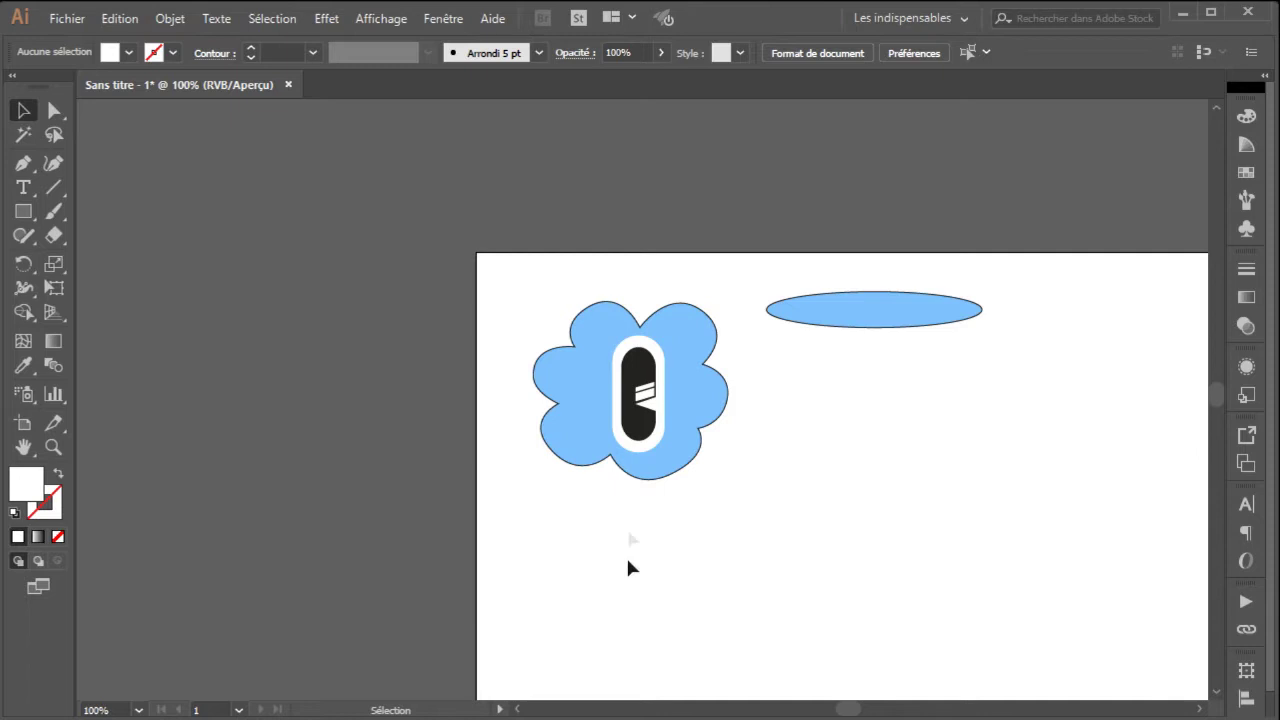
Step: Move the grouped eye below the flower and back onto it, slightly left of its former place
click(640, 388)
drag(636, 388, 645, 540)
drag(646, 599, 613, 433)
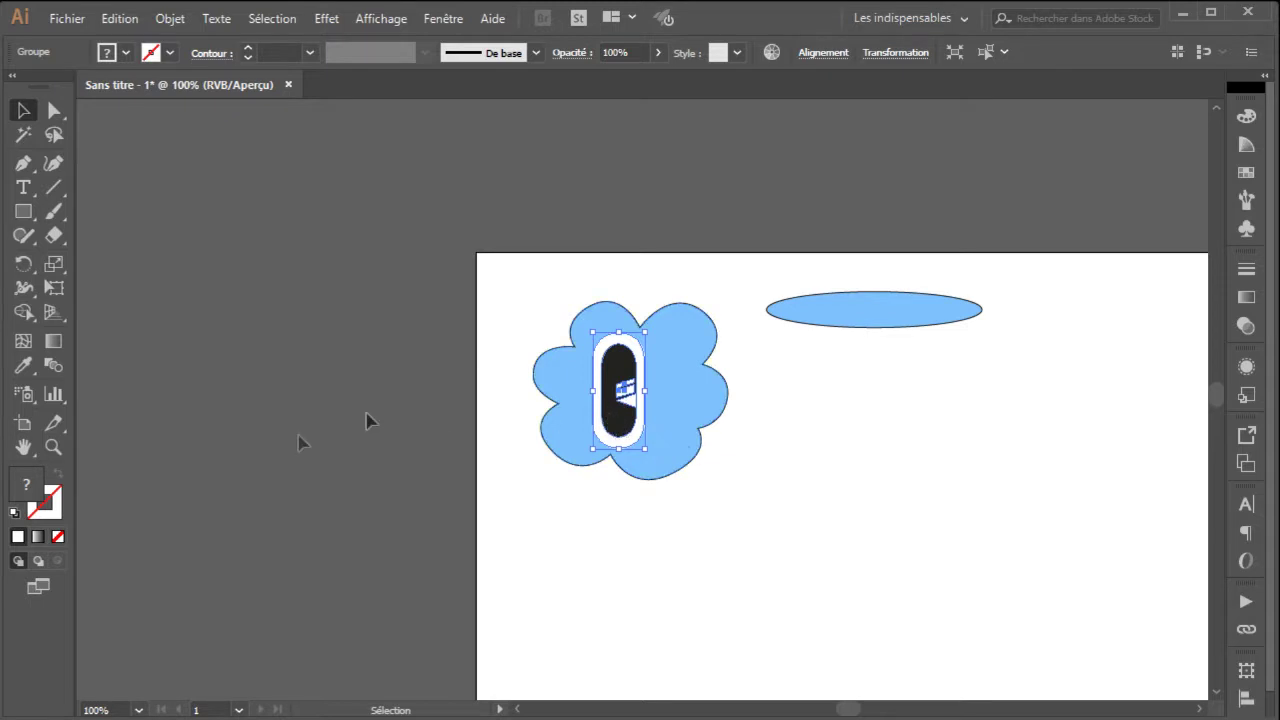
Step: Scale the eye group down proportionally toward its upper-left corner and rotate it slightly clockwise
click(53, 447)
click(645, 390)
click(644, 395)
click(642, 410)
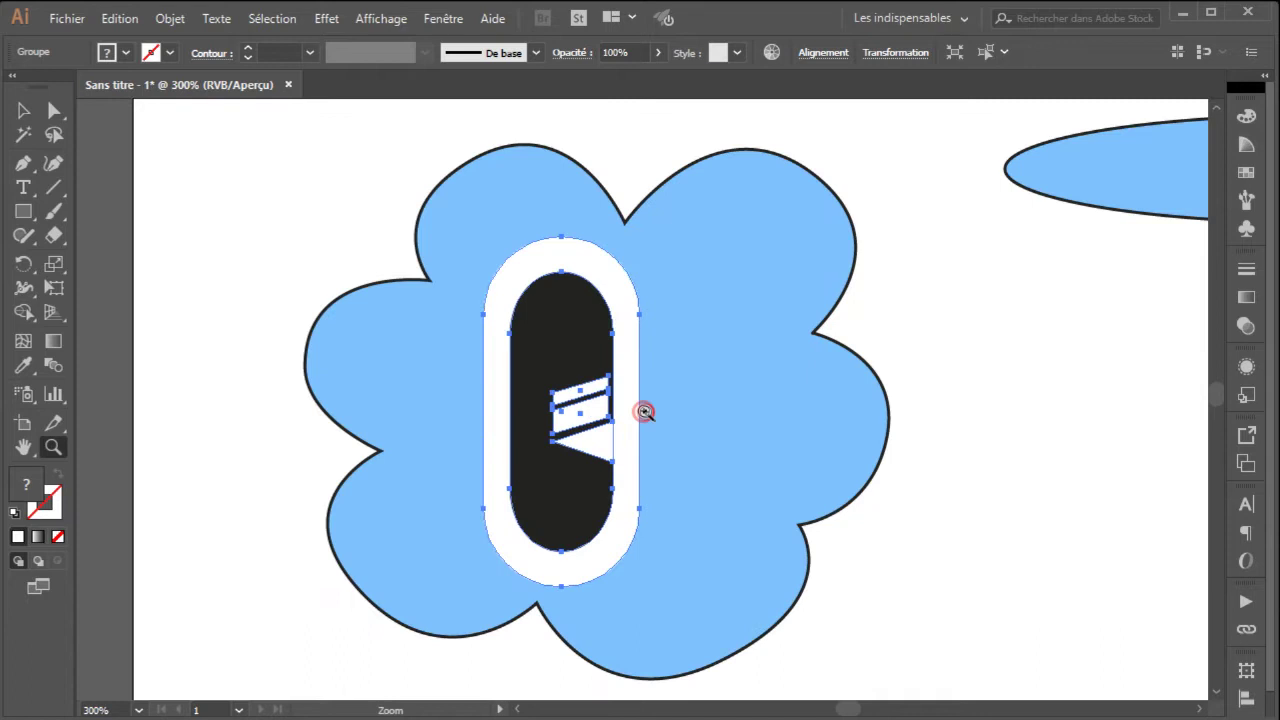
click(23, 110)
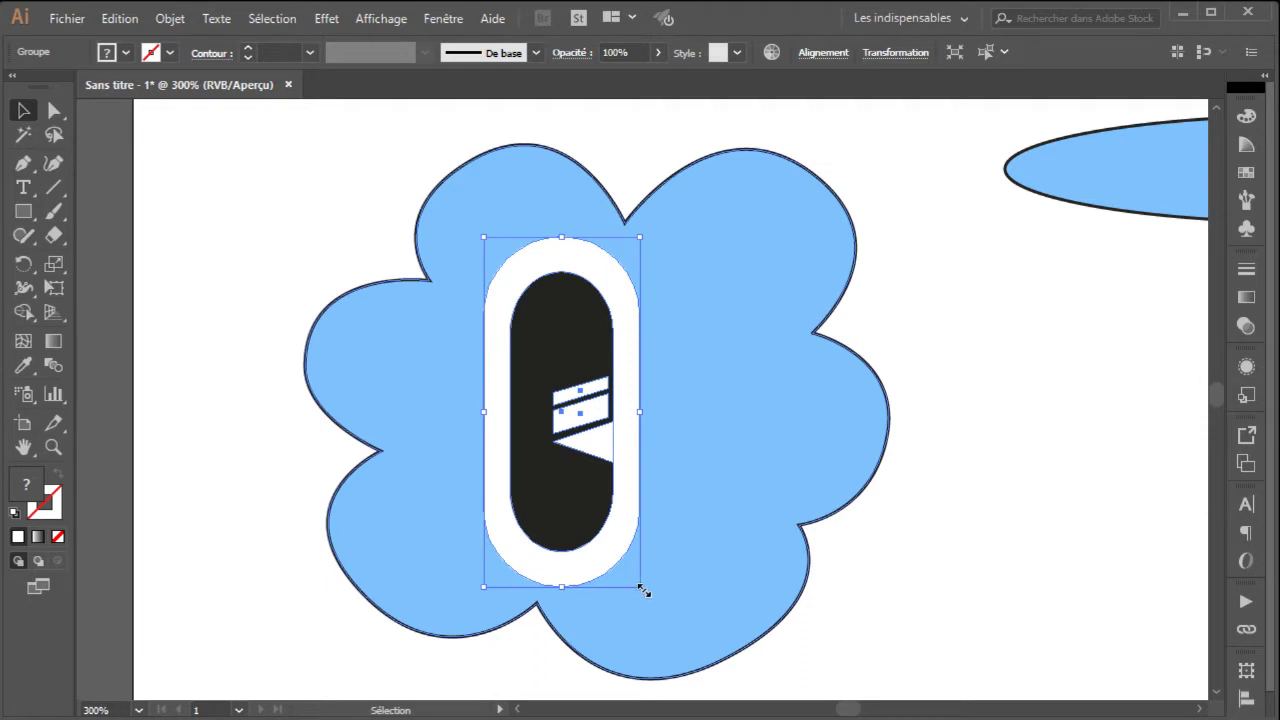
drag(642, 591, 579, 501)
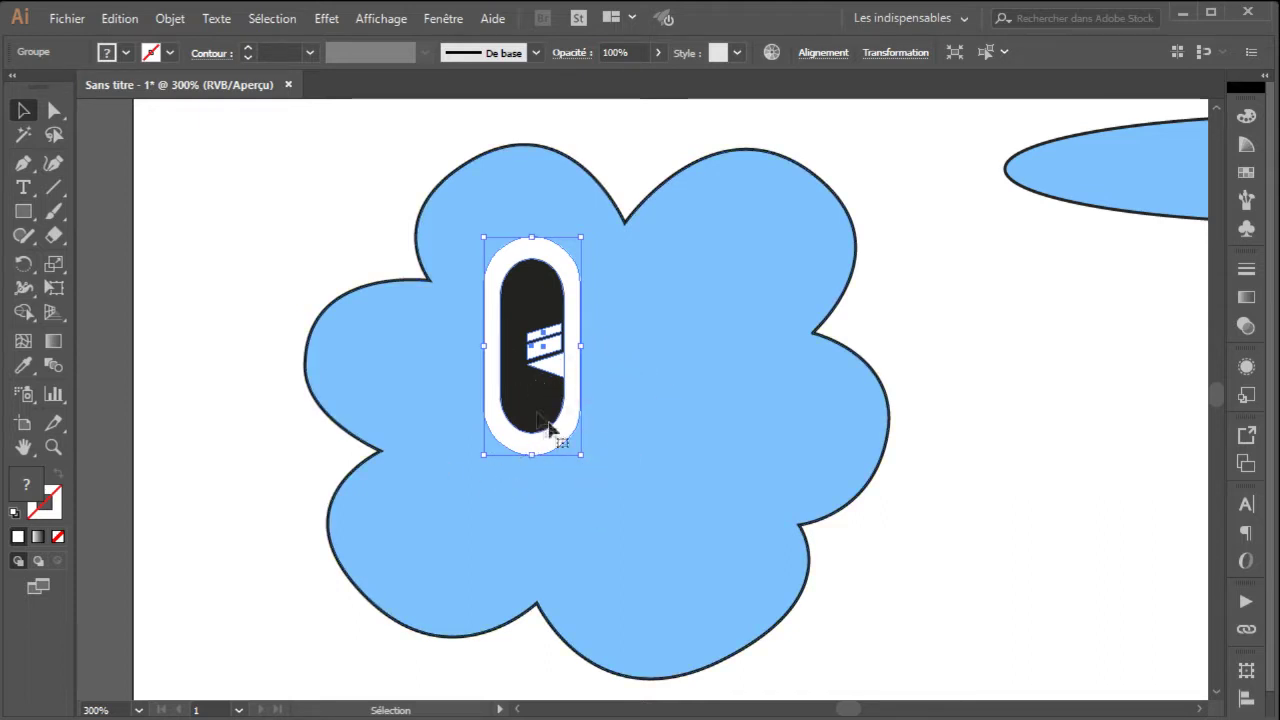
click(589, 463)
drag(585, 466, 574, 479)
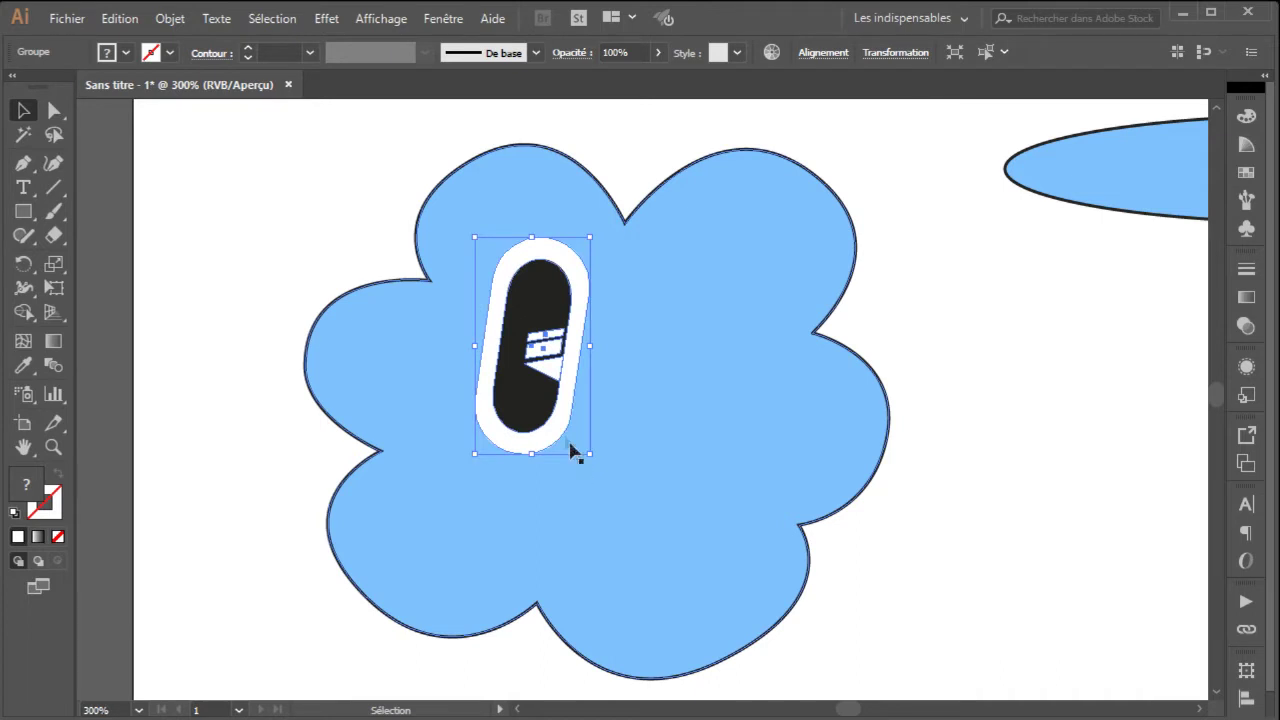
Step: Duplicate the tilted eye horizontally to the right on the flower to form a pair, and deselect it
click(521, 401)
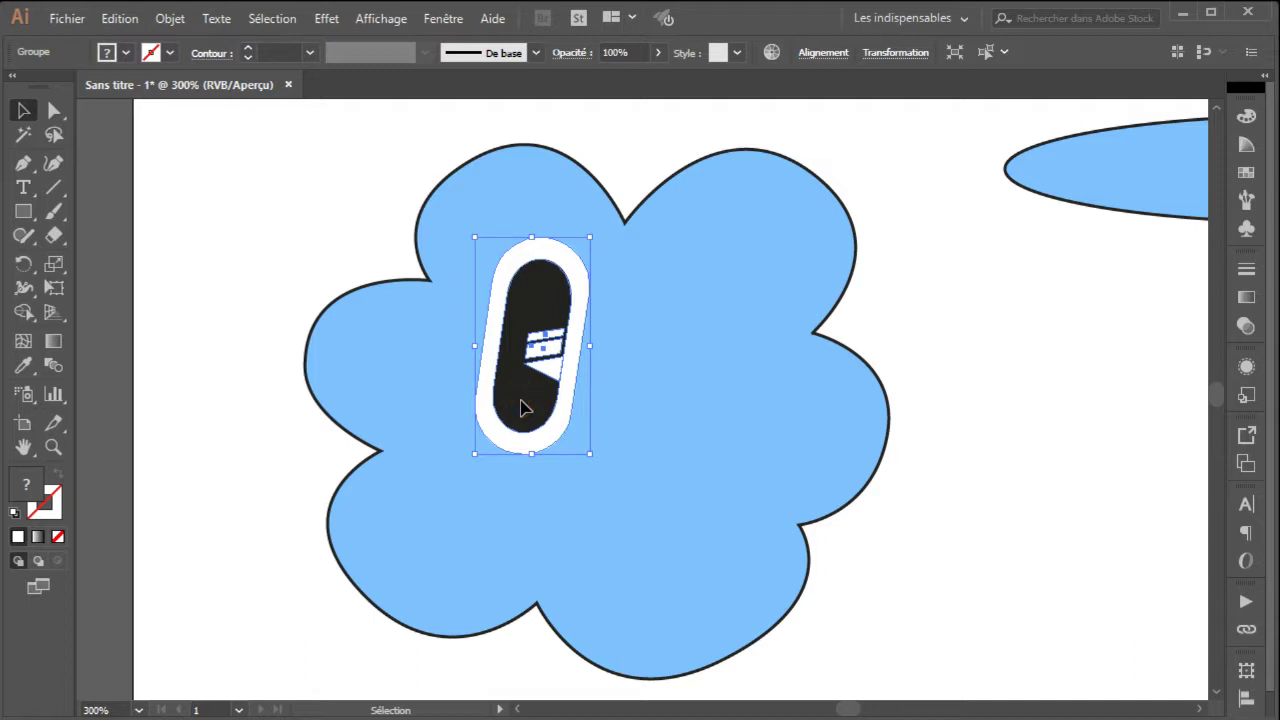
drag(521, 408, 676, 412)
click(909, 303)
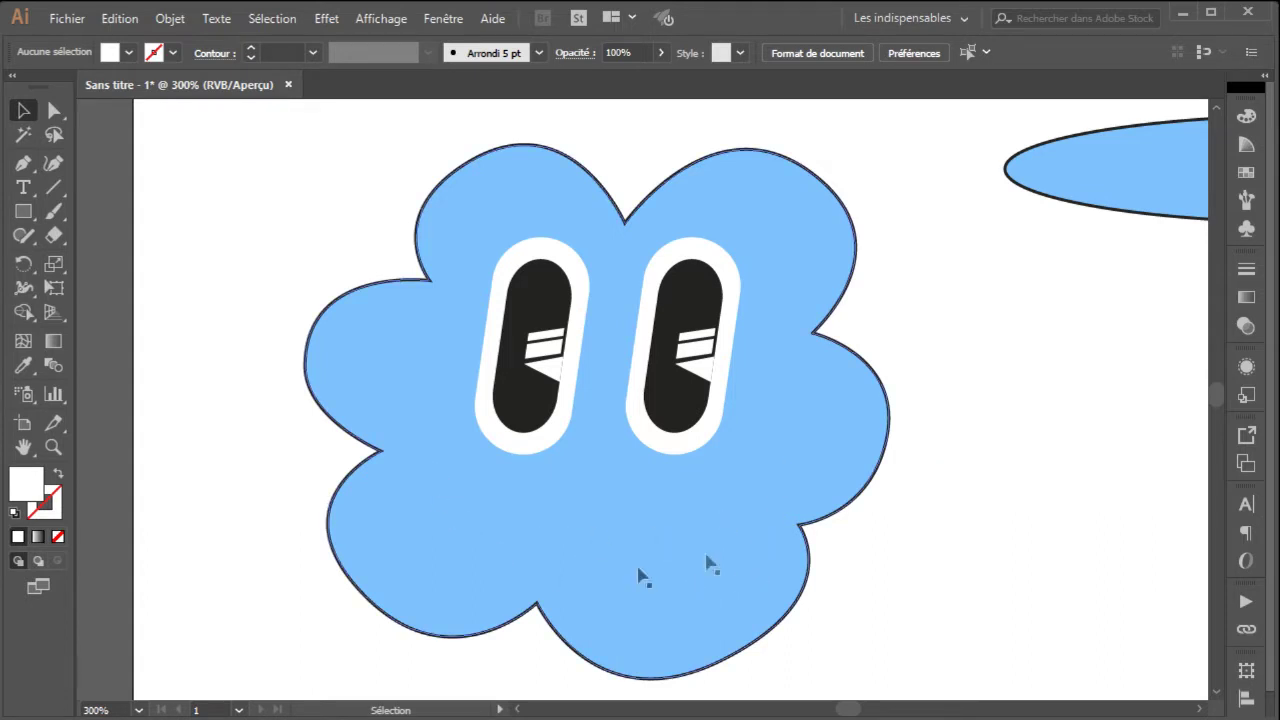
click(51, 446)
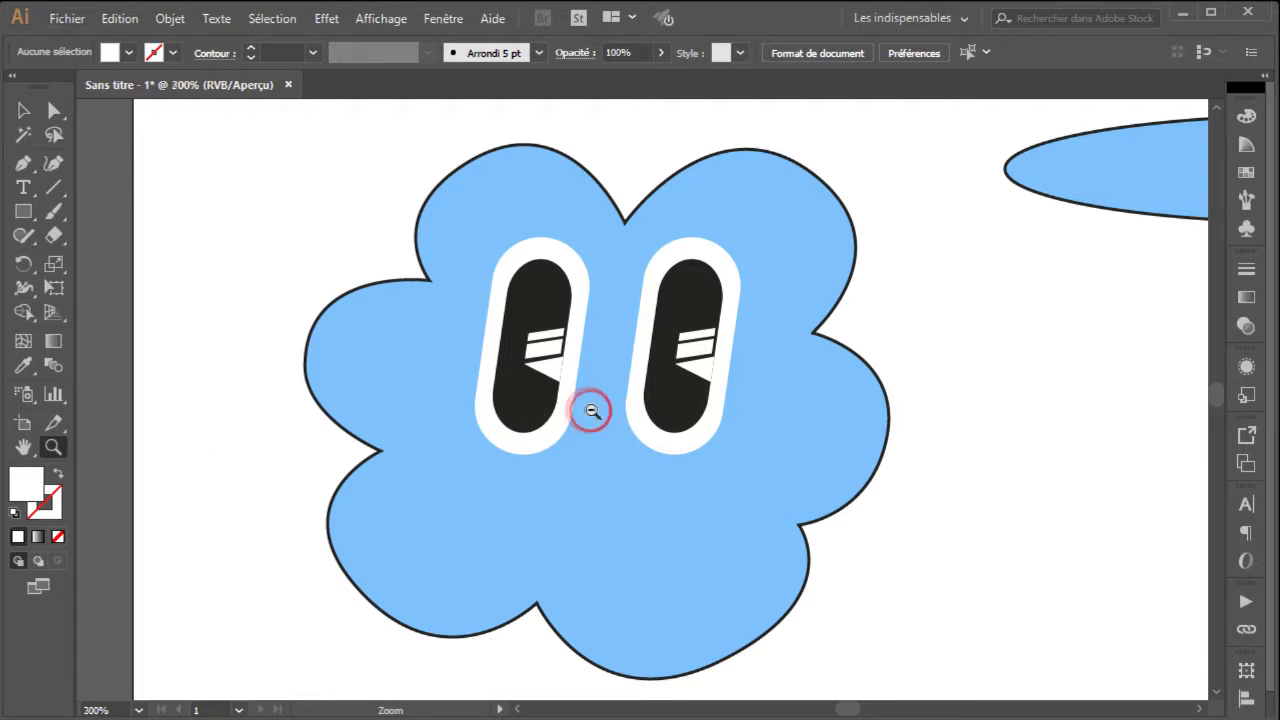
alt+click(586, 488)
alt+click(657, 517)
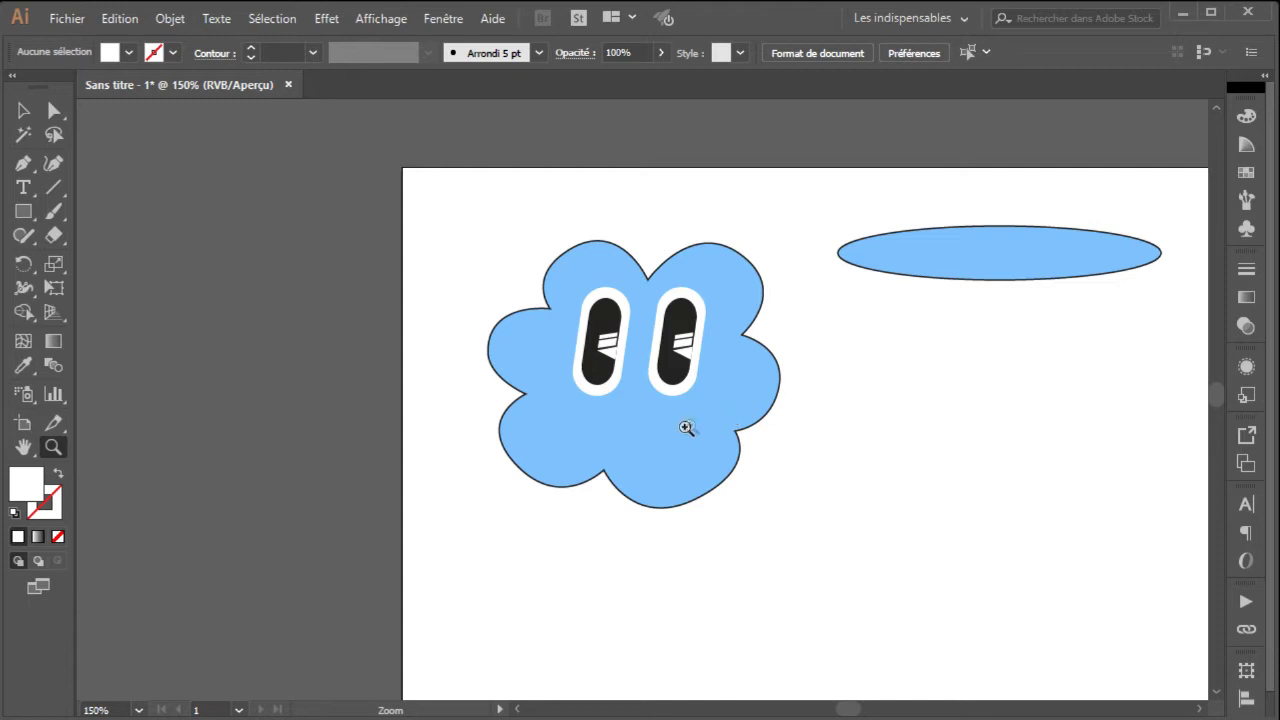
Step: Draw an ellipse in the empty area beside the blue character and give it no fill and a black stroke
drag(23, 211, 91, 259)
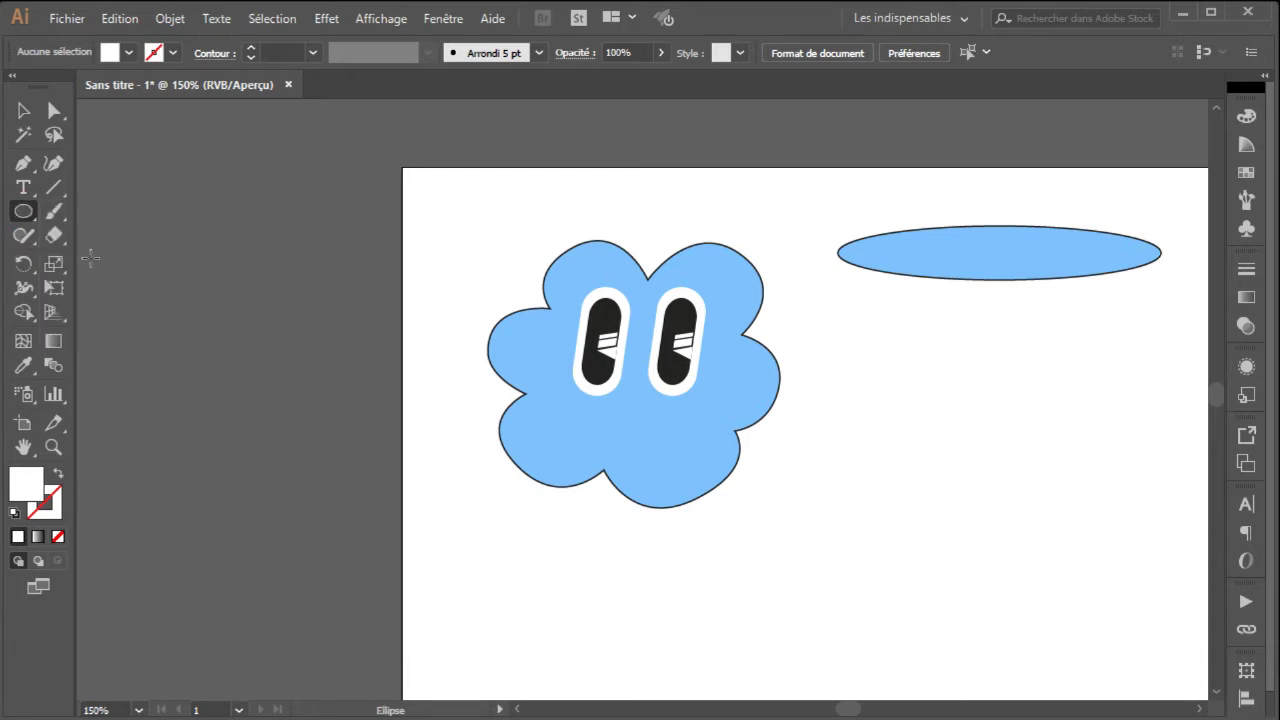
drag(804, 396, 994, 558)
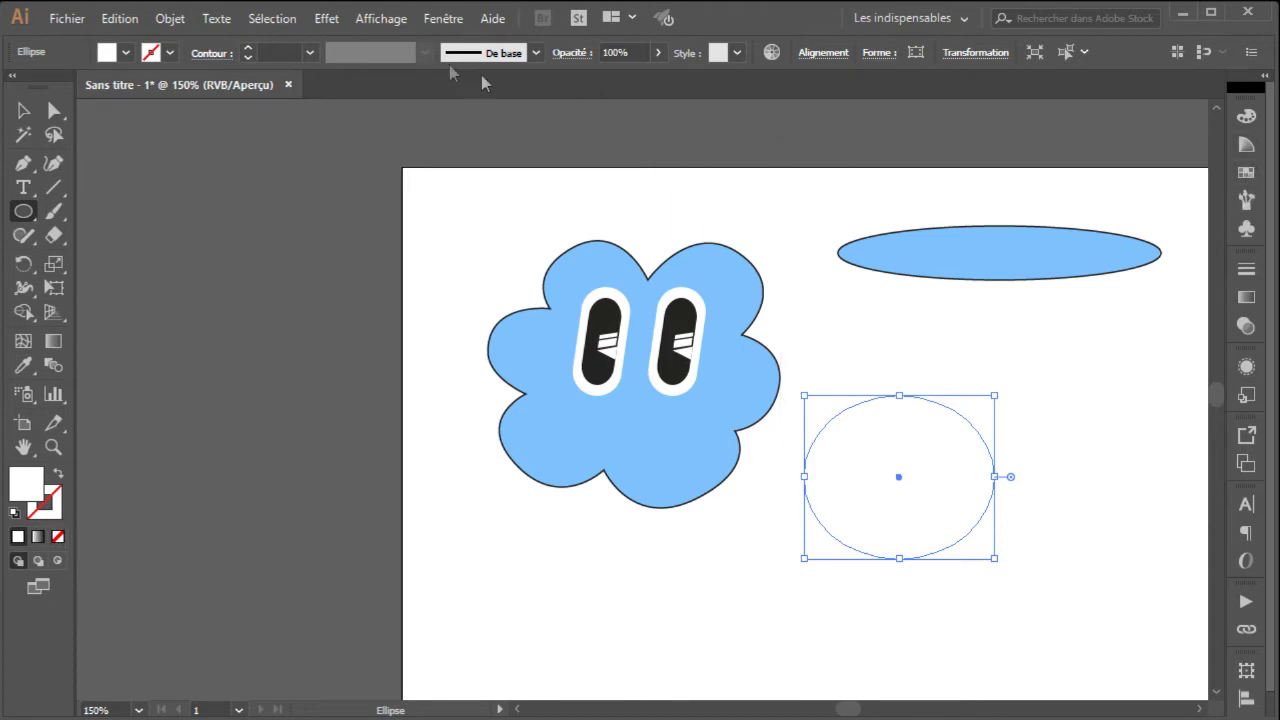
click(441, 19)
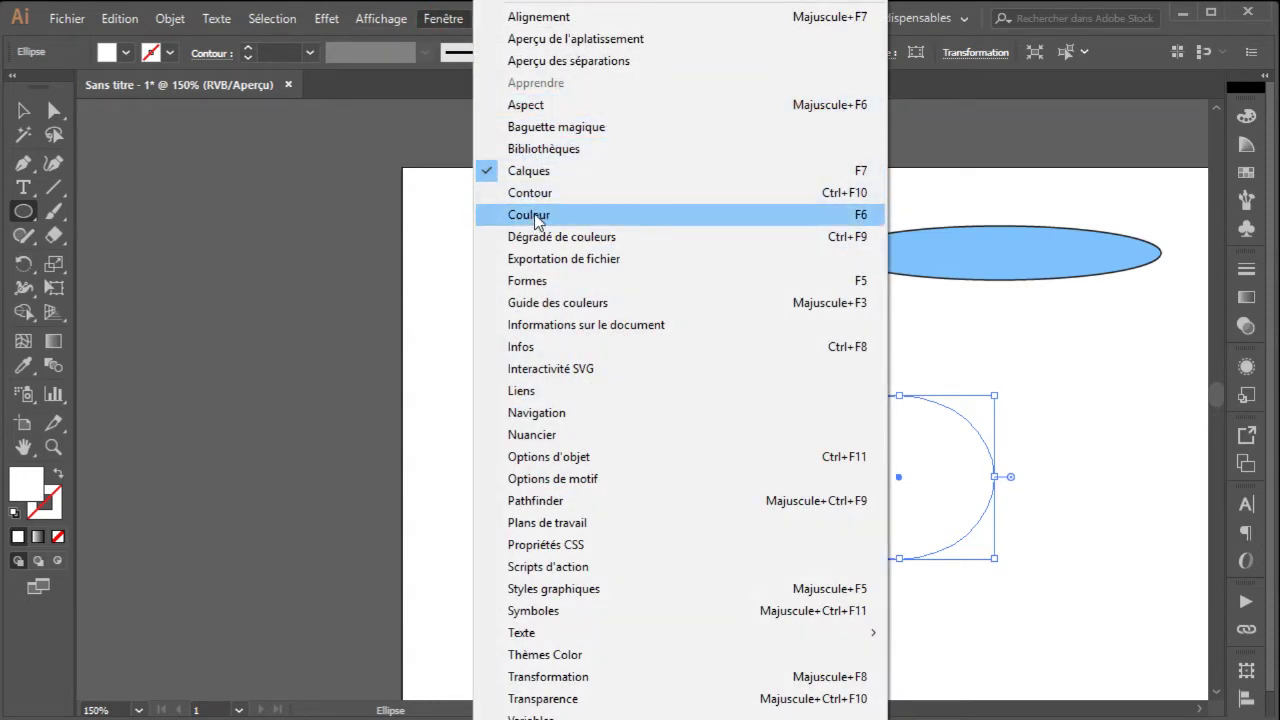
click(1246, 172)
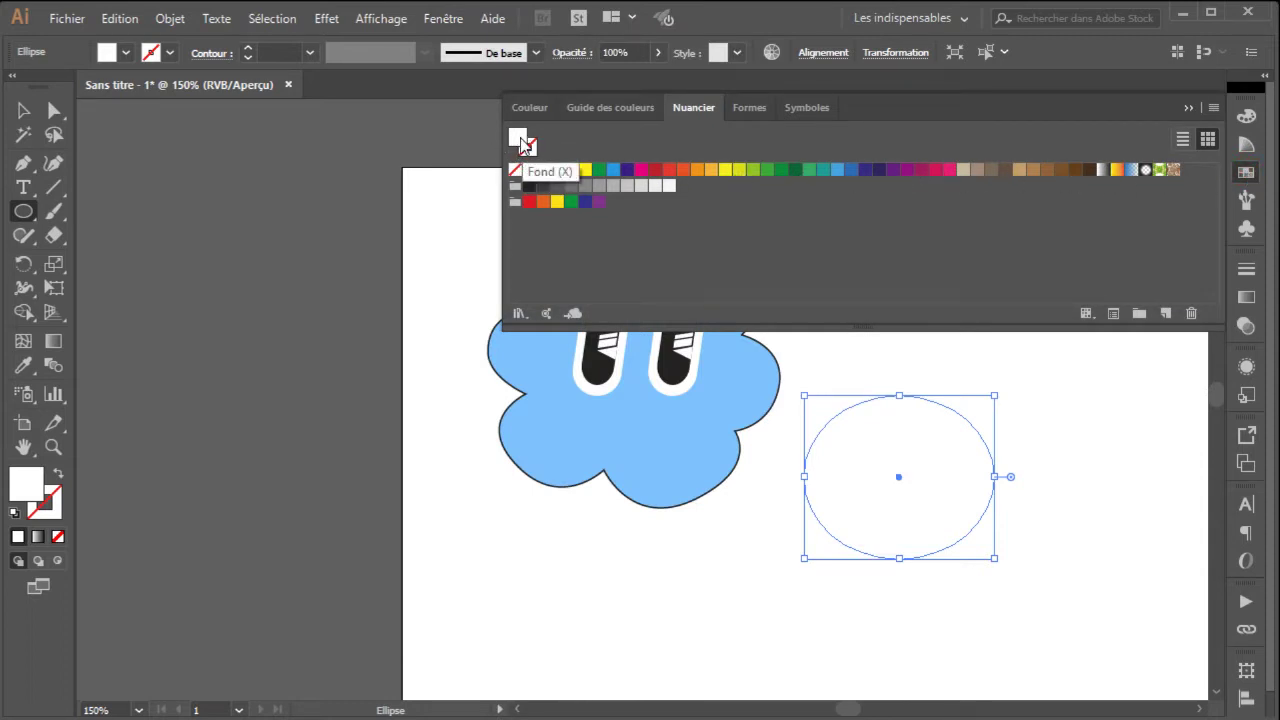
click(515, 169)
click(530, 148)
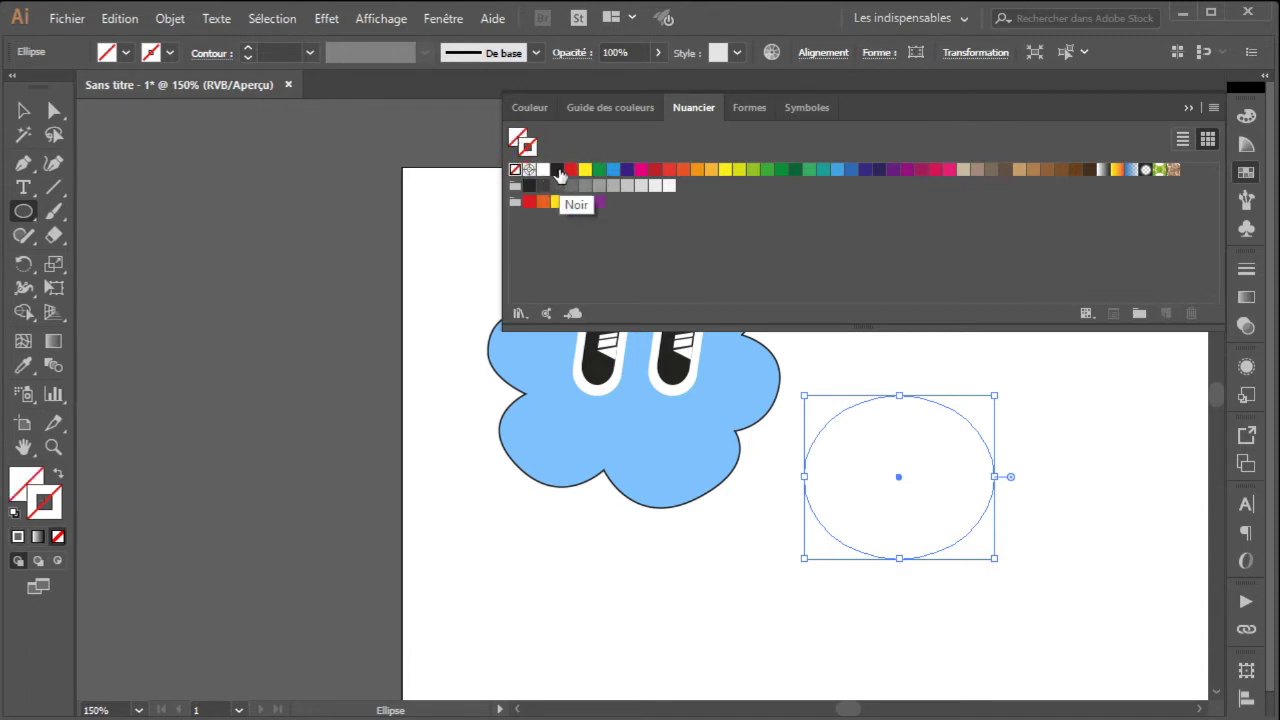
click(557, 170)
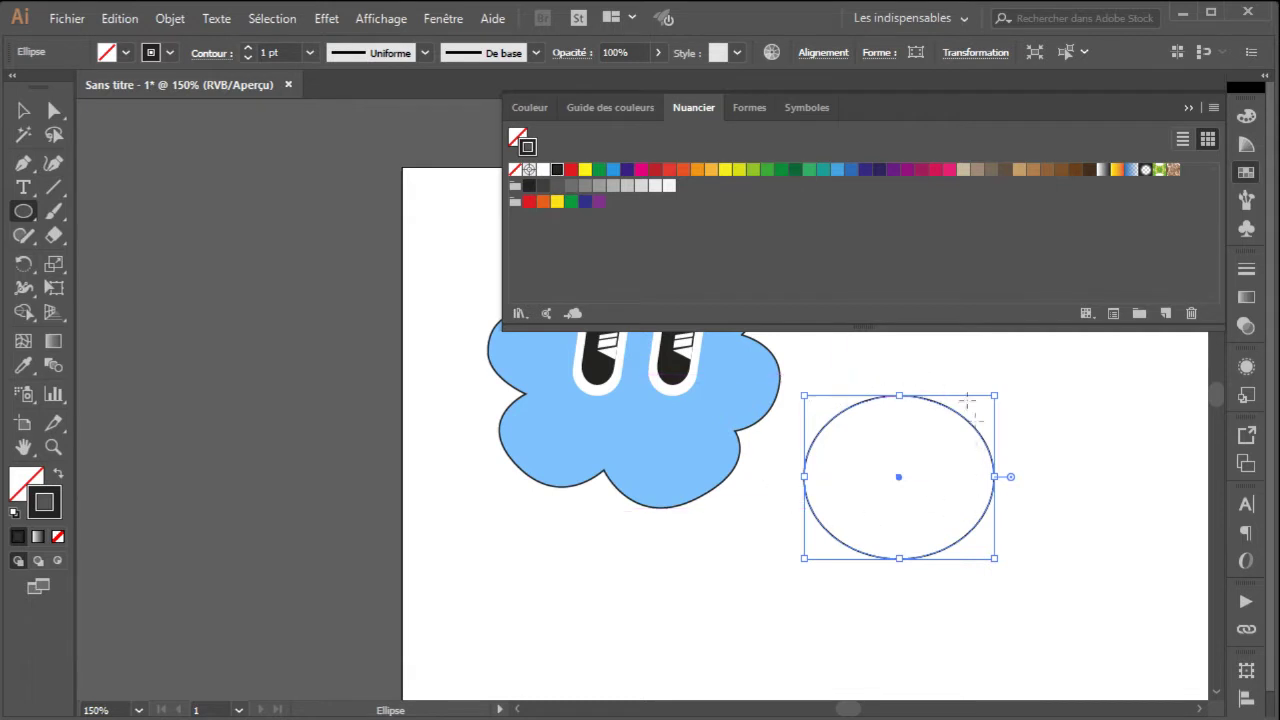
click(1187, 108)
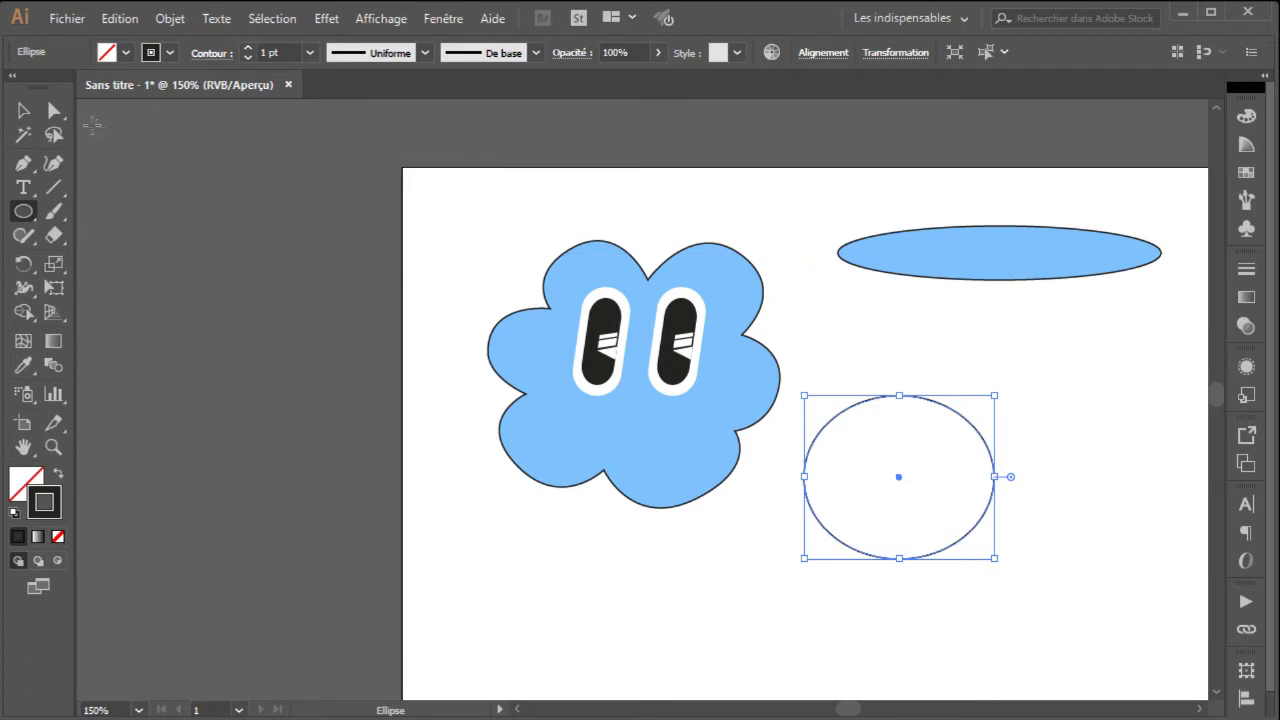
Step: Delete the new ellipse's upper anchor point, keeping only the lower half as an open arc
click(55, 116)
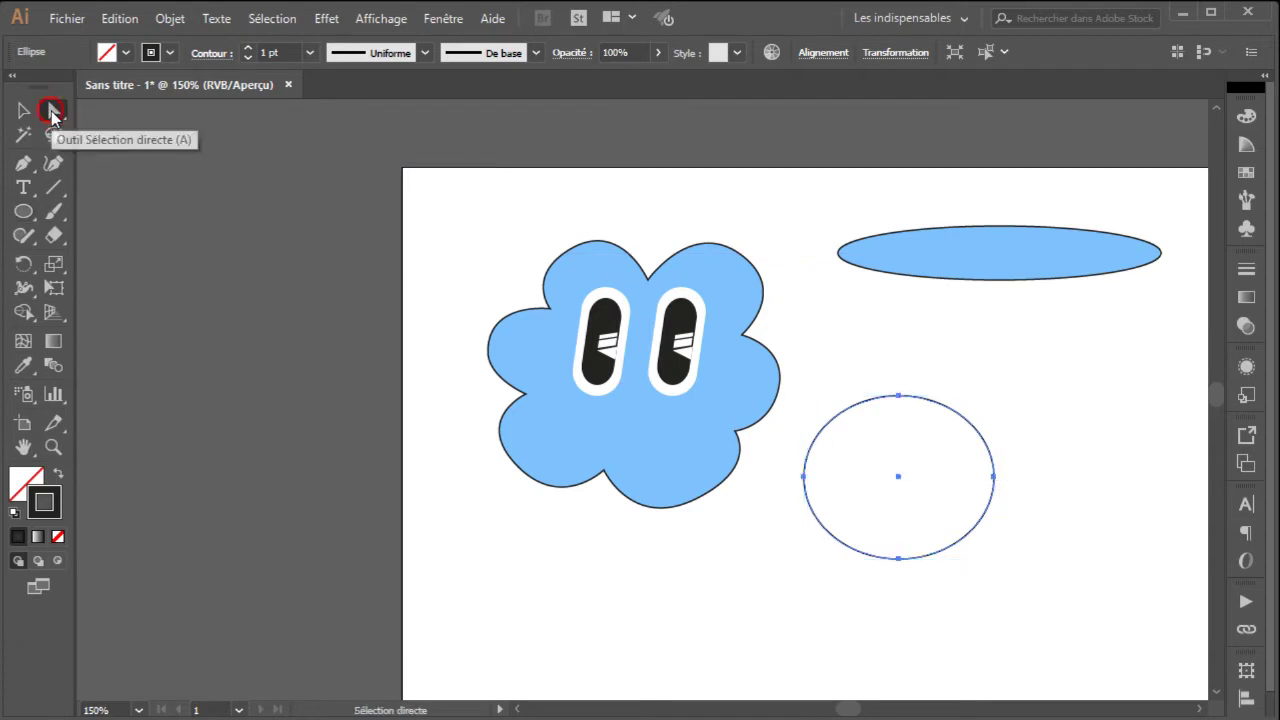
click(940, 357)
click(901, 396)
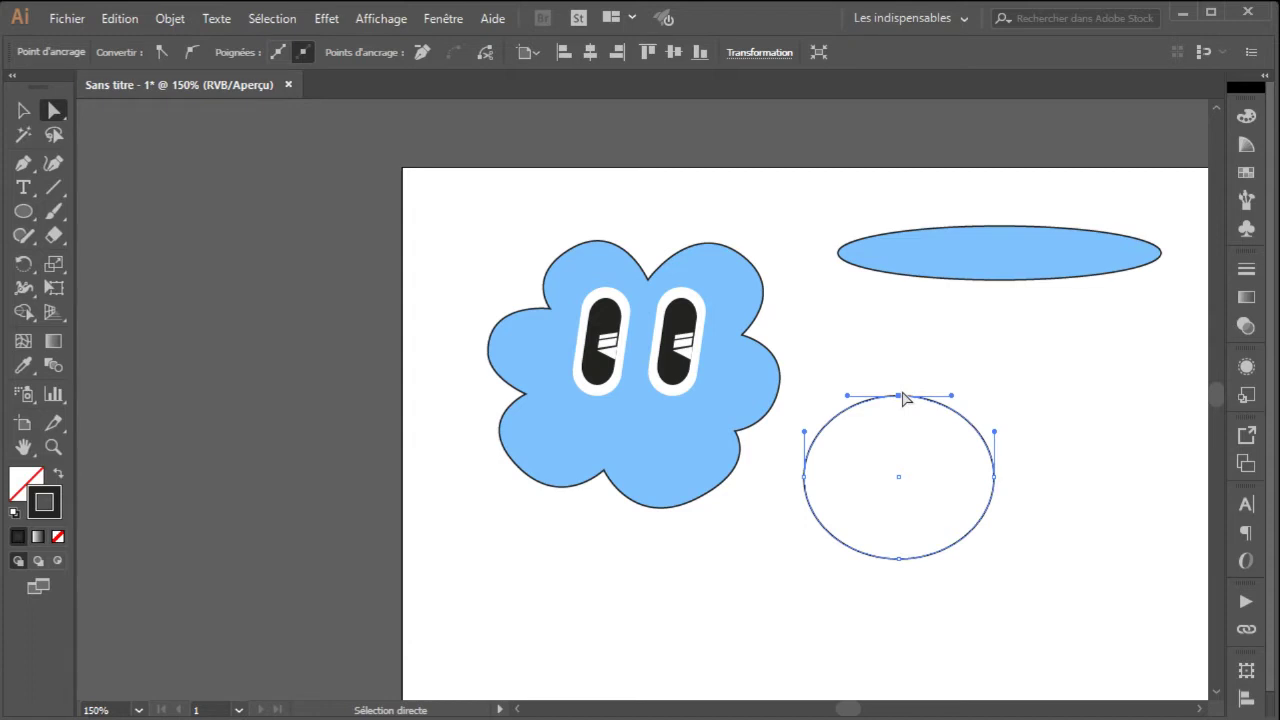
key(Delete)
click(961, 400)
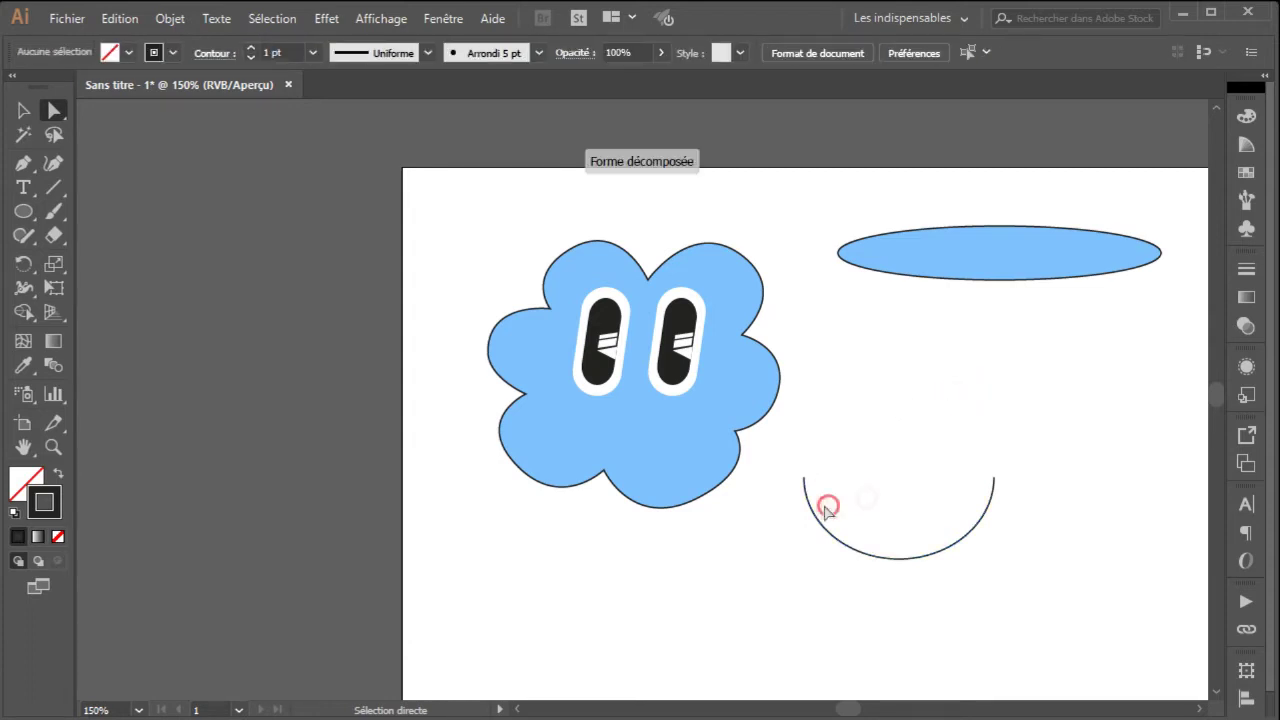
Step: Place the arc below the character's eyes as a smile, narrowing and flattening it slightly and tilting it a few degrees clockwise
key(v)
drag(922, 560, 656, 464)
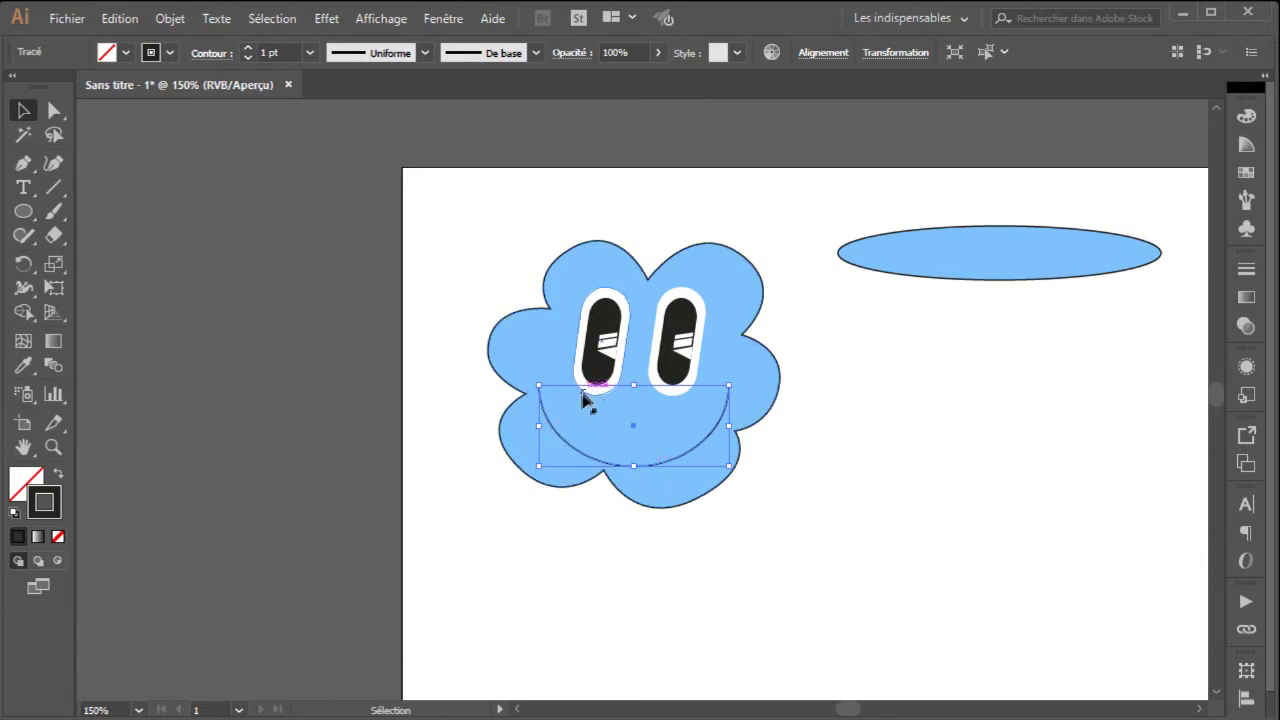
drag(539, 426, 561, 424)
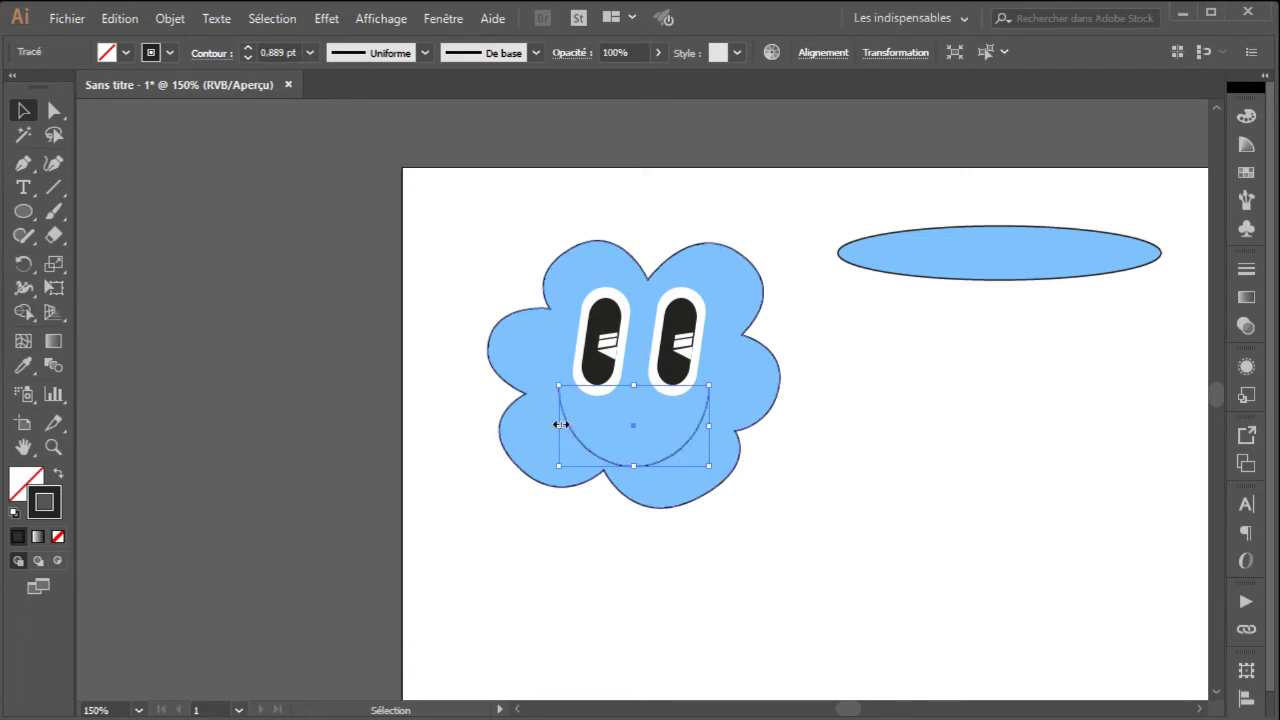
mouse_move(633, 465)
mouse_down()
mouse_move(632, 451)
mouse_move(633, 462)
mouse_up()
drag(718, 463, 718, 478)
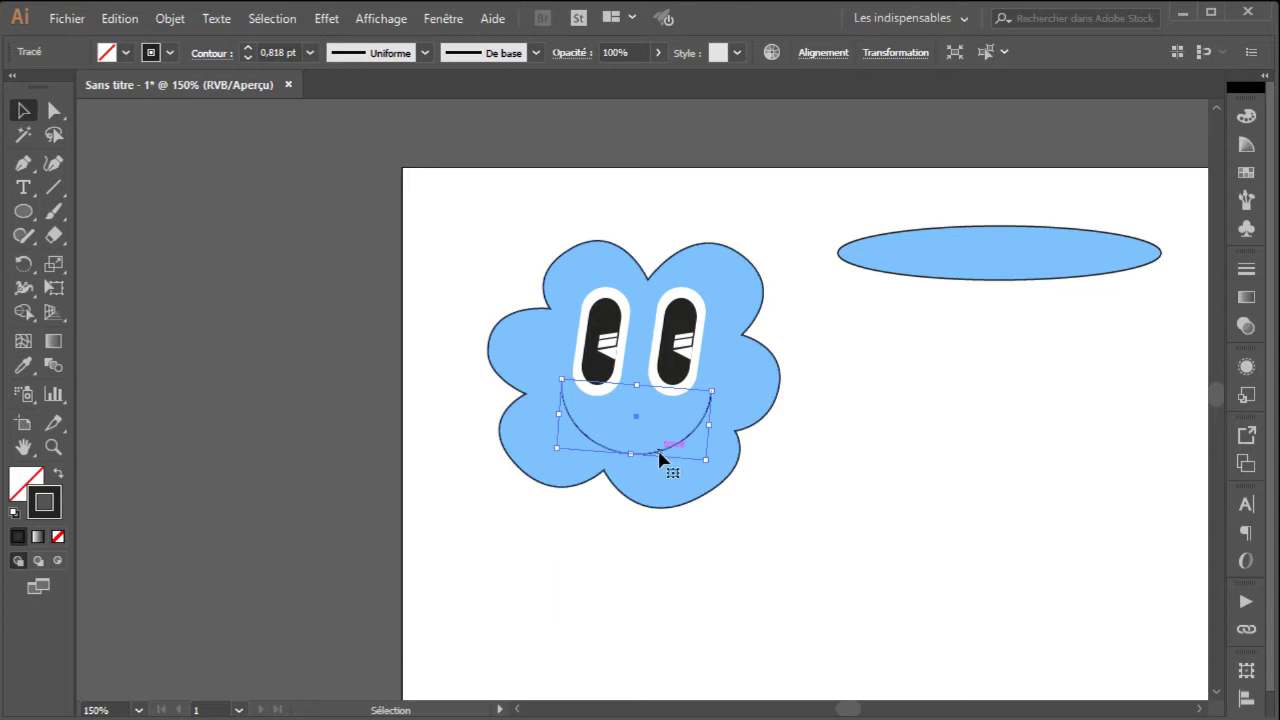
click(784, 460)
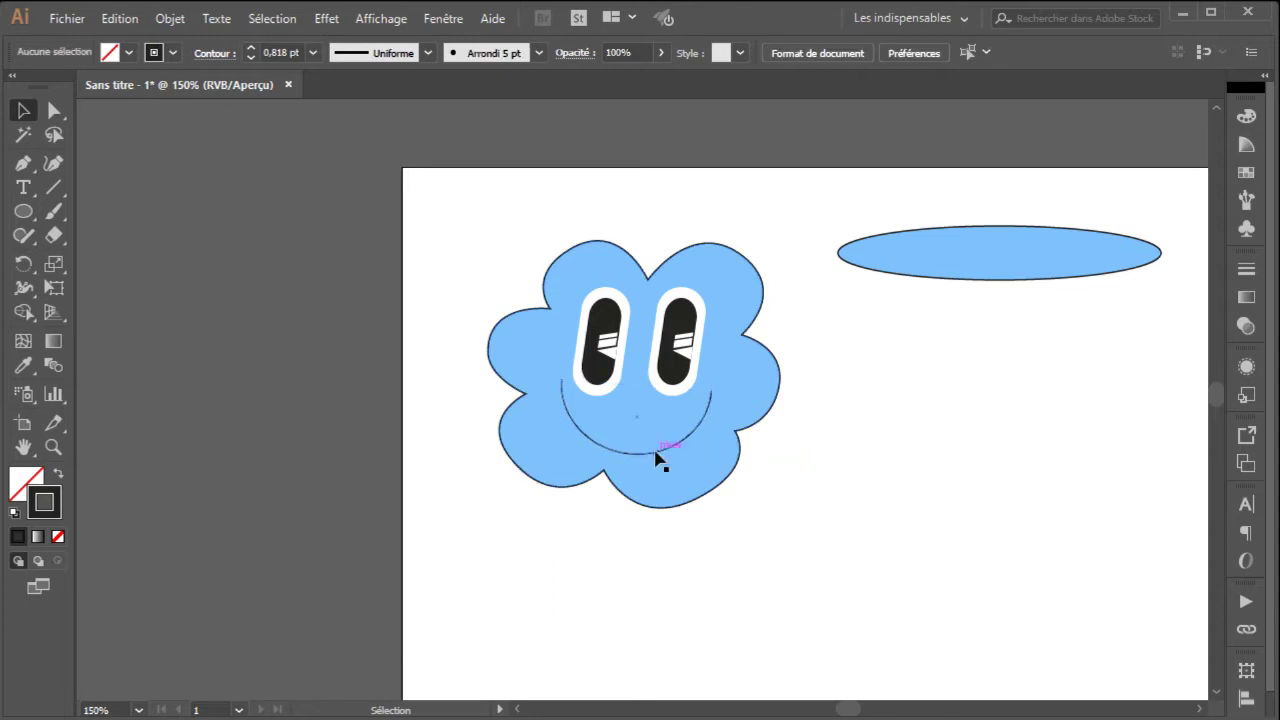
drag(647, 457, 638, 456)
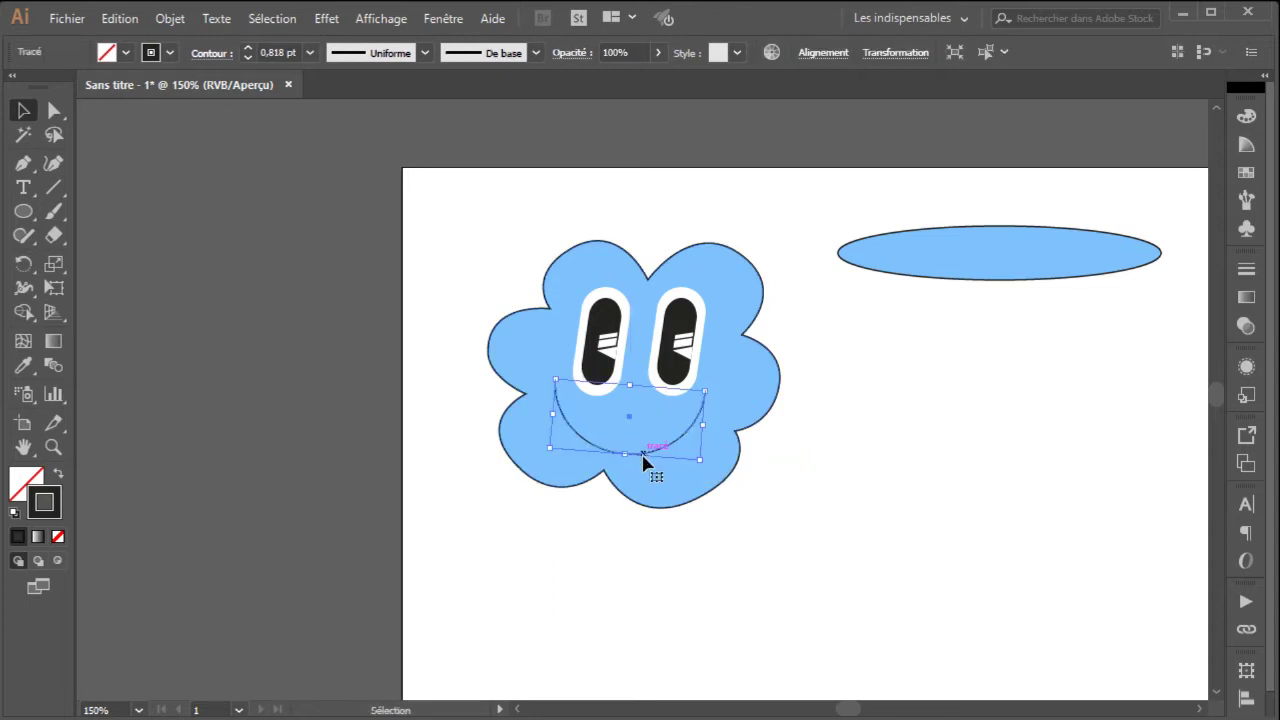
click(737, 552)
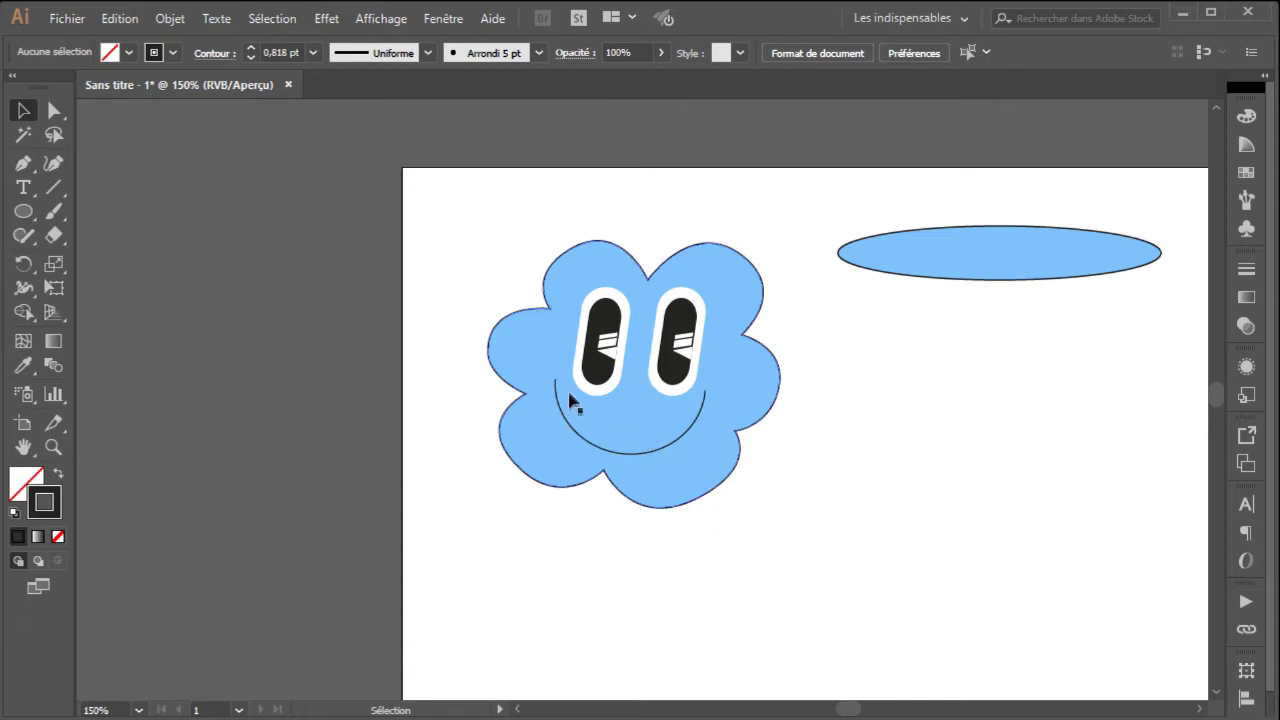
Step: Open the stroke (Contour) settings for the smile curve
click(633, 456)
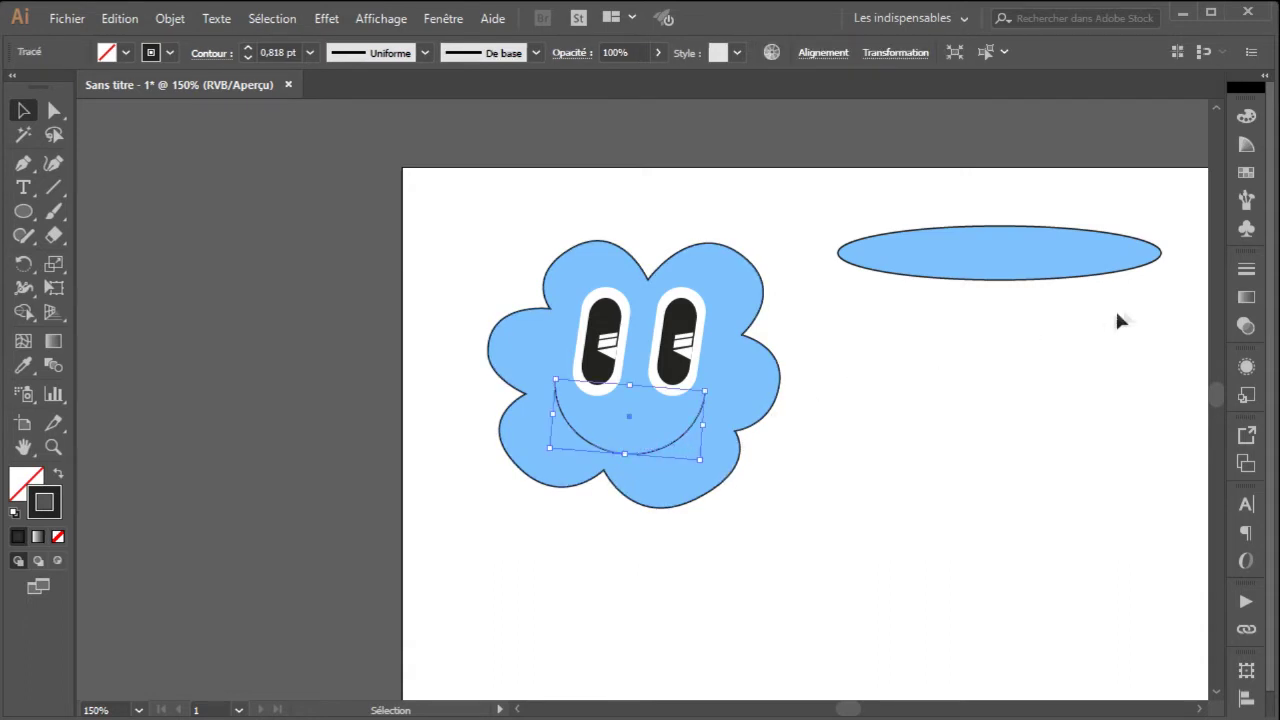
click(1246, 272)
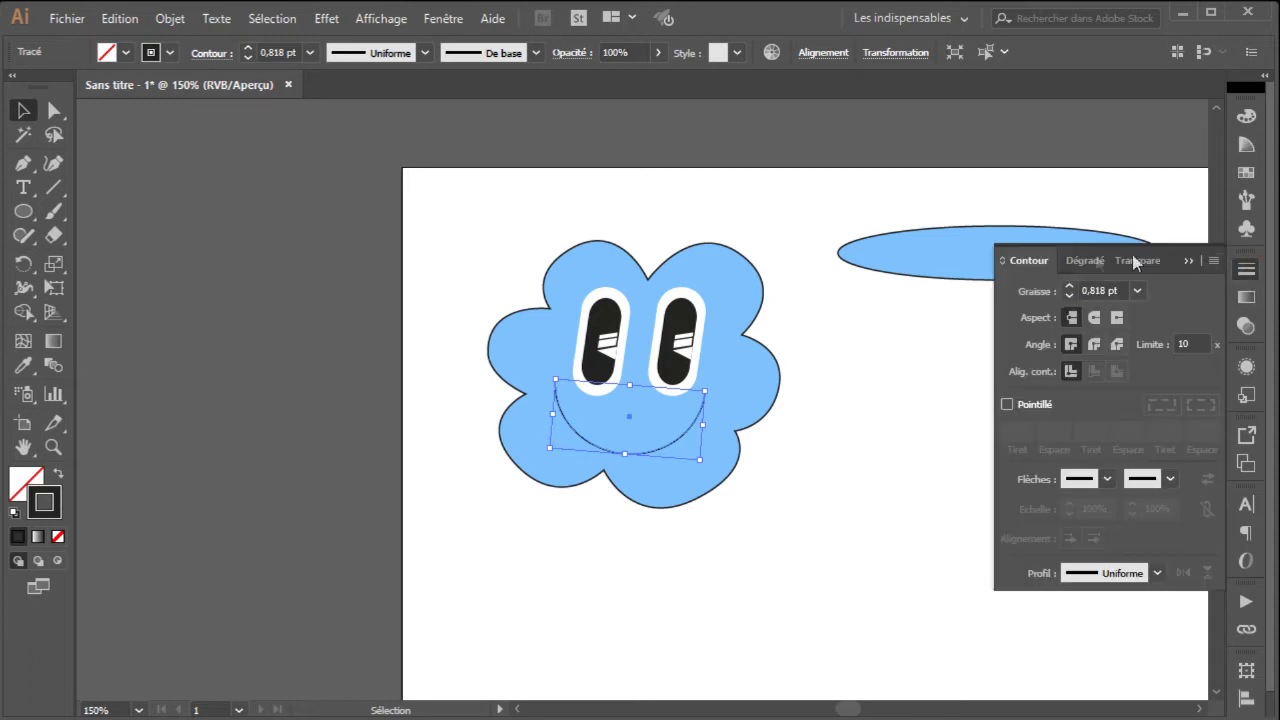
click(458, 20)
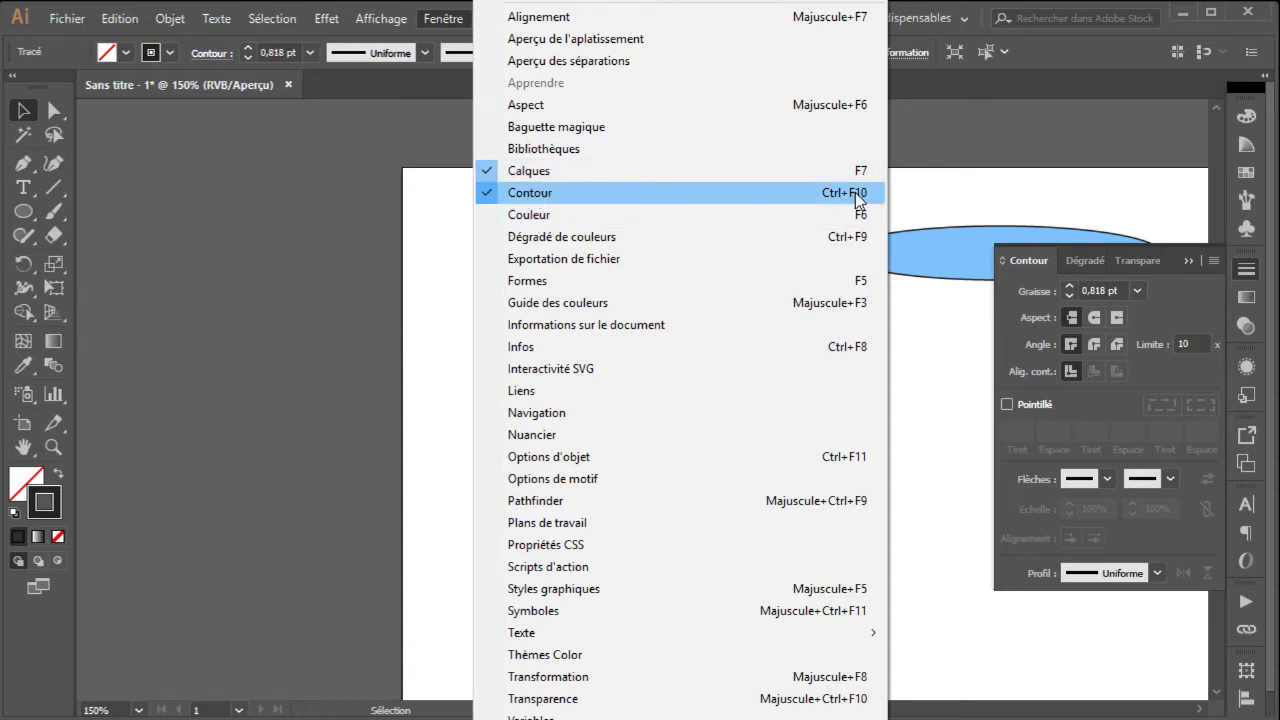
click(960, 197)
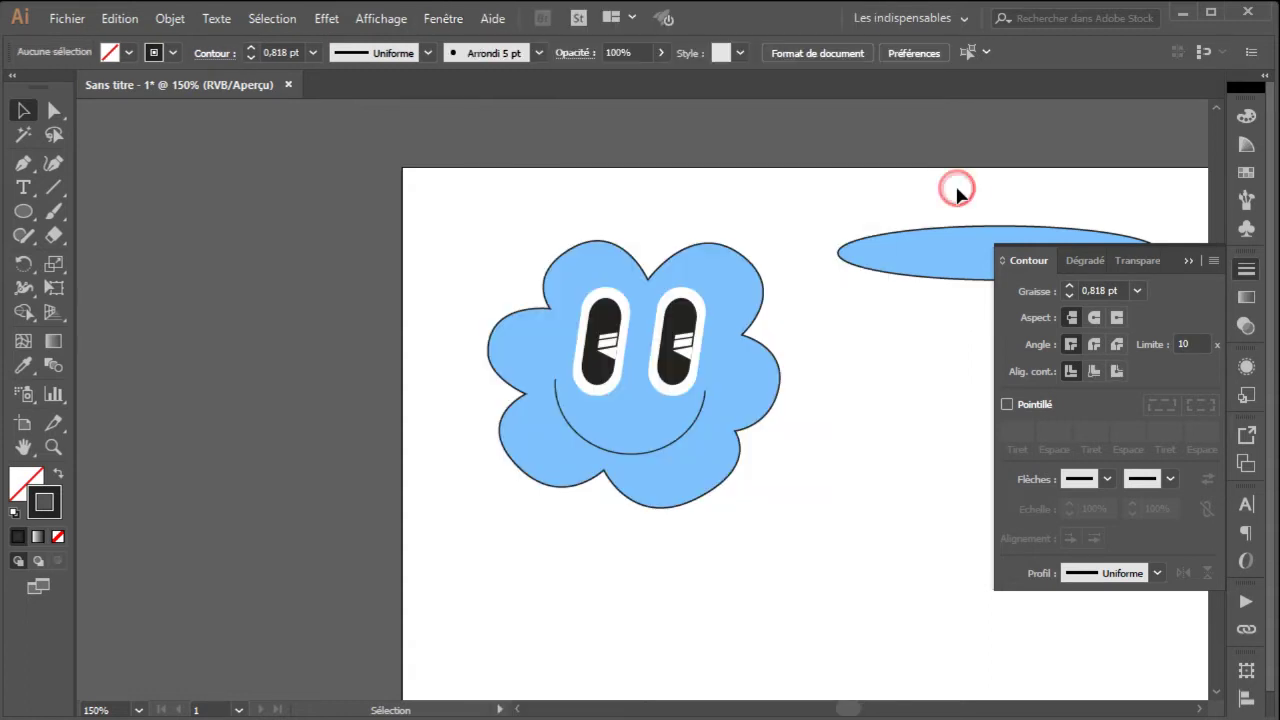
click(657, 455)
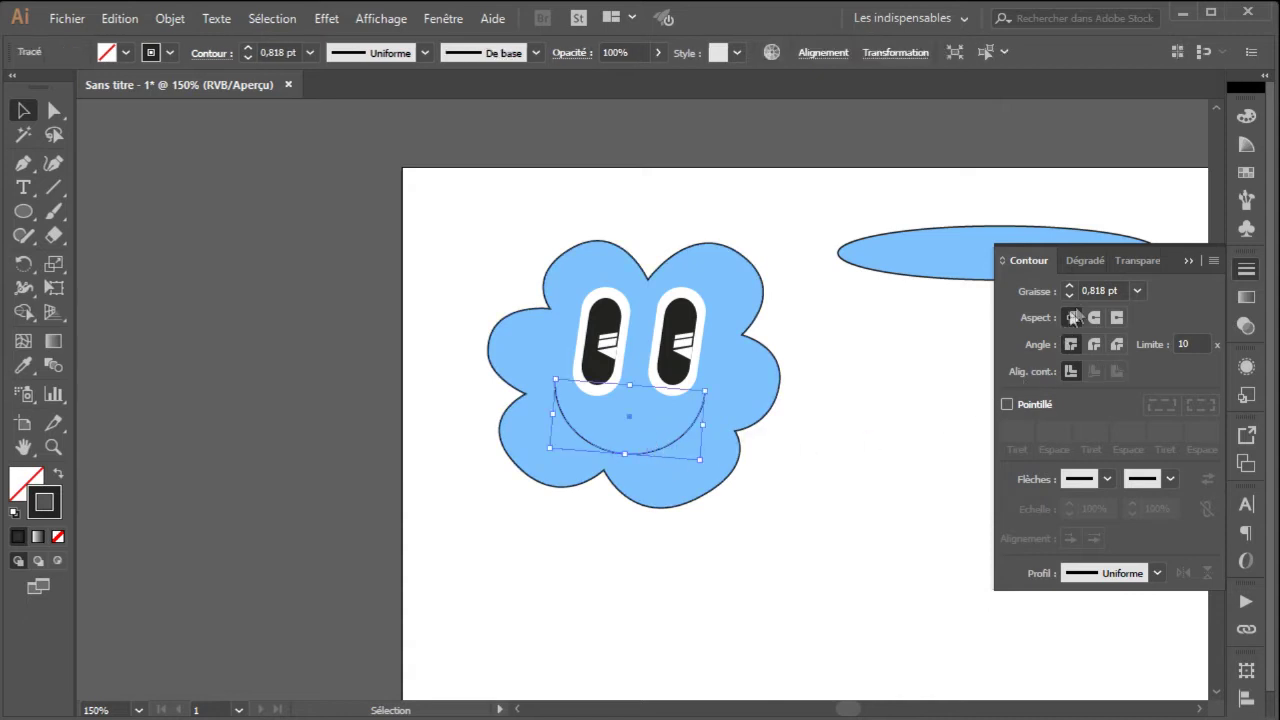
Step: Set the smile curve's stroke weight to 2 pt
click(1137, 291)
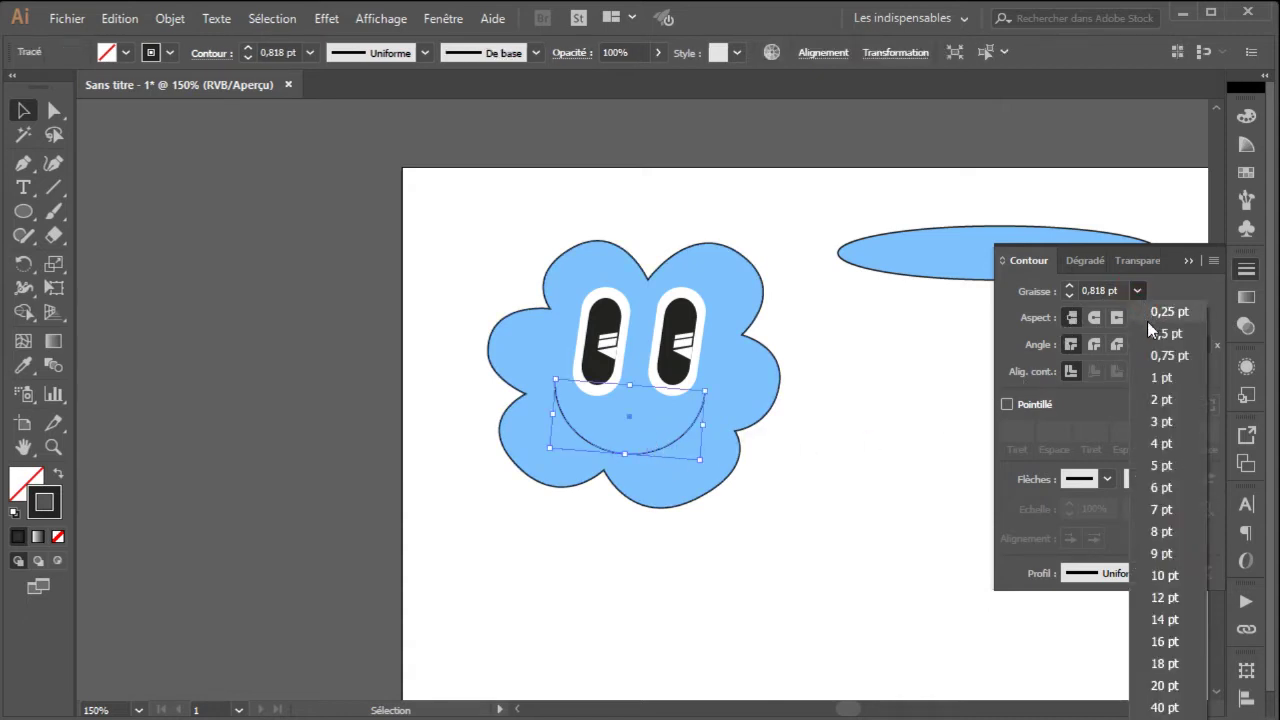
click(1027, 295)
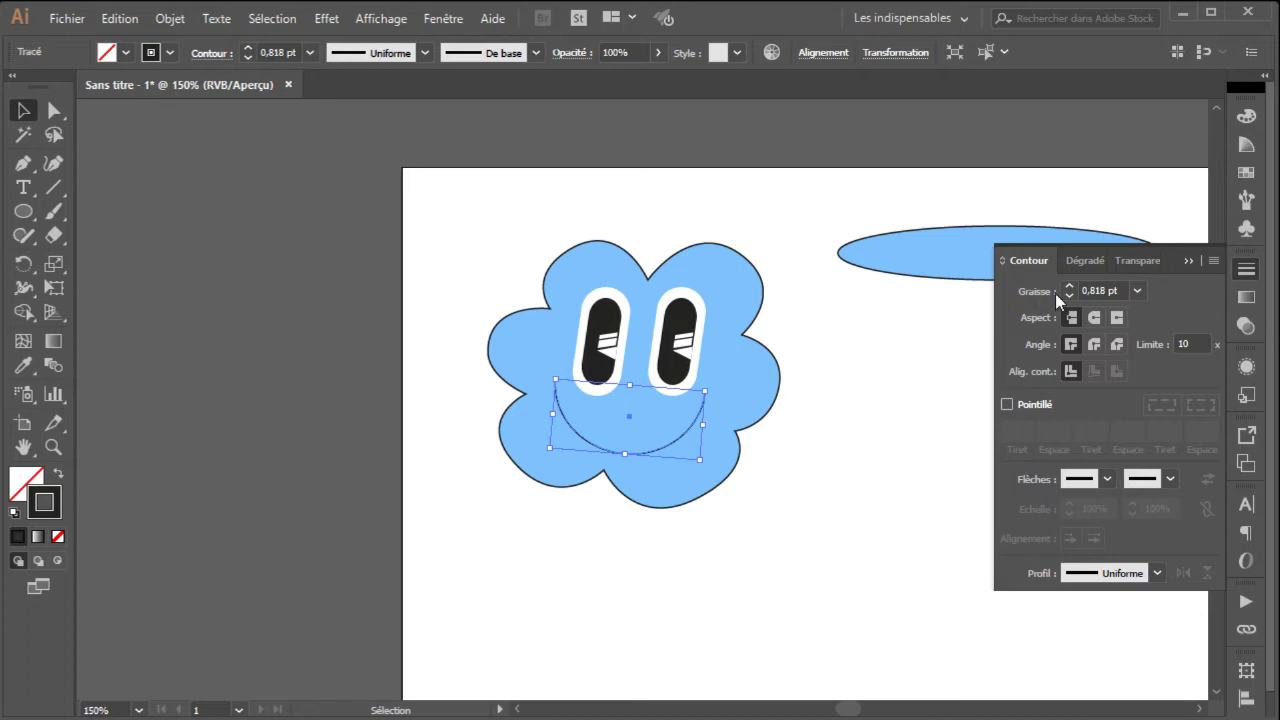
click(1137, 291)
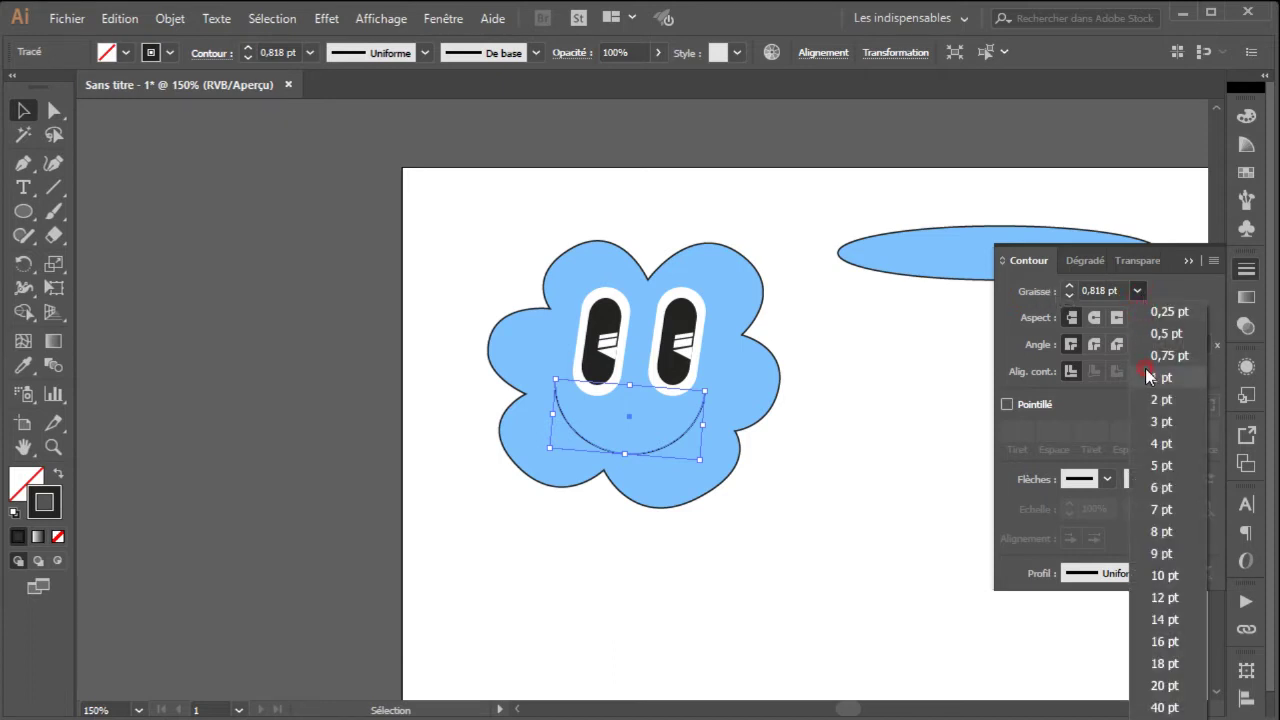
click(1163, 378)
click(1138, 290)
click(1158, 396)
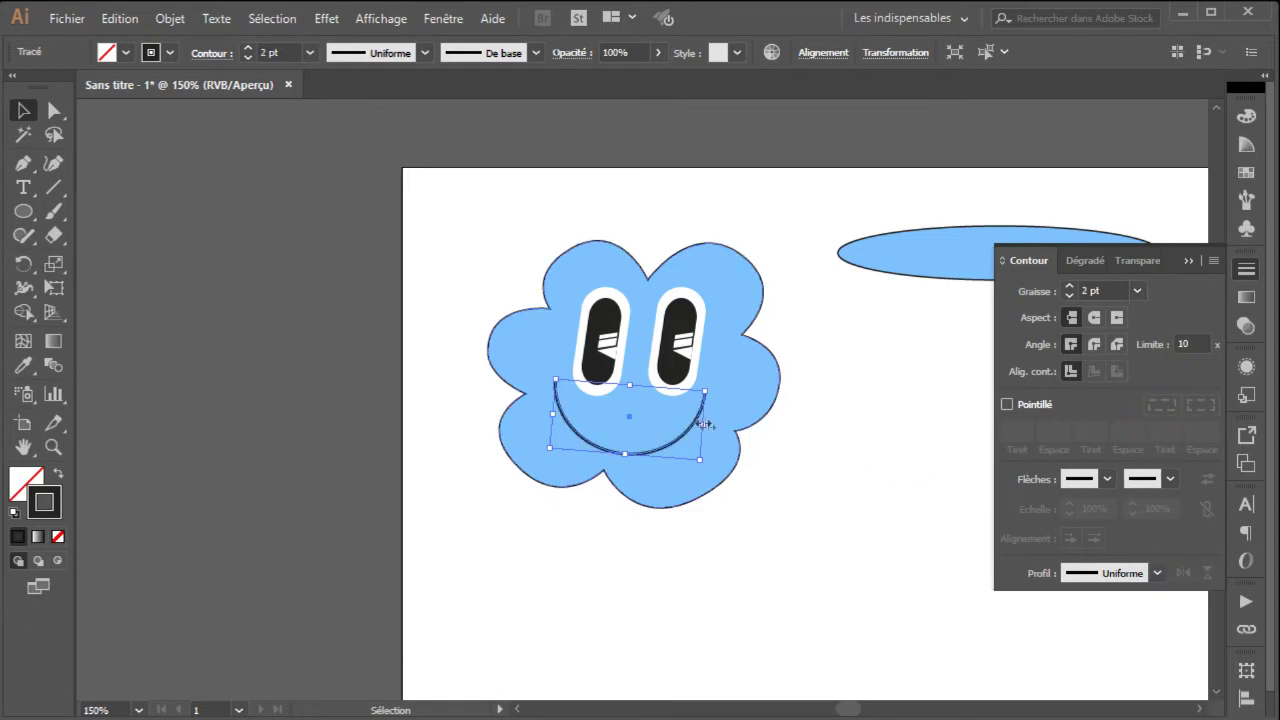
click(798, 455)
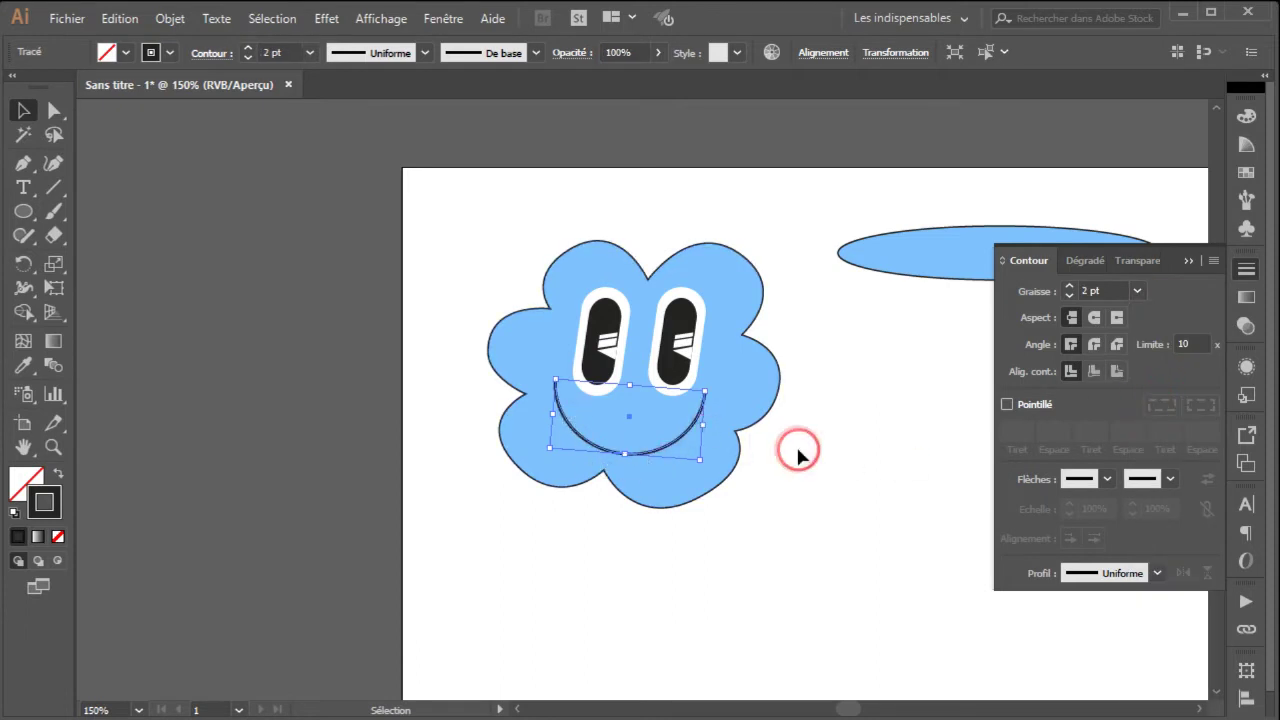
click(848, 500)
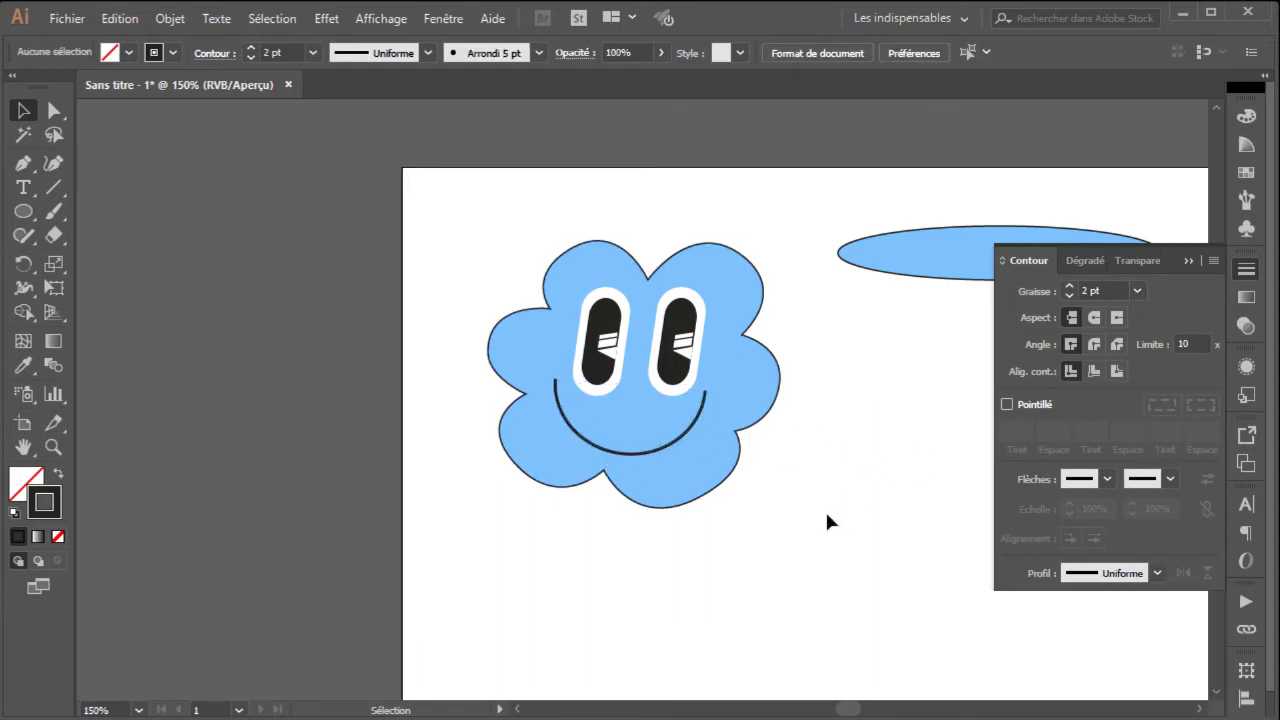
Step: Thicken the smile curve's stroke to 3 pt
click(677, 446)
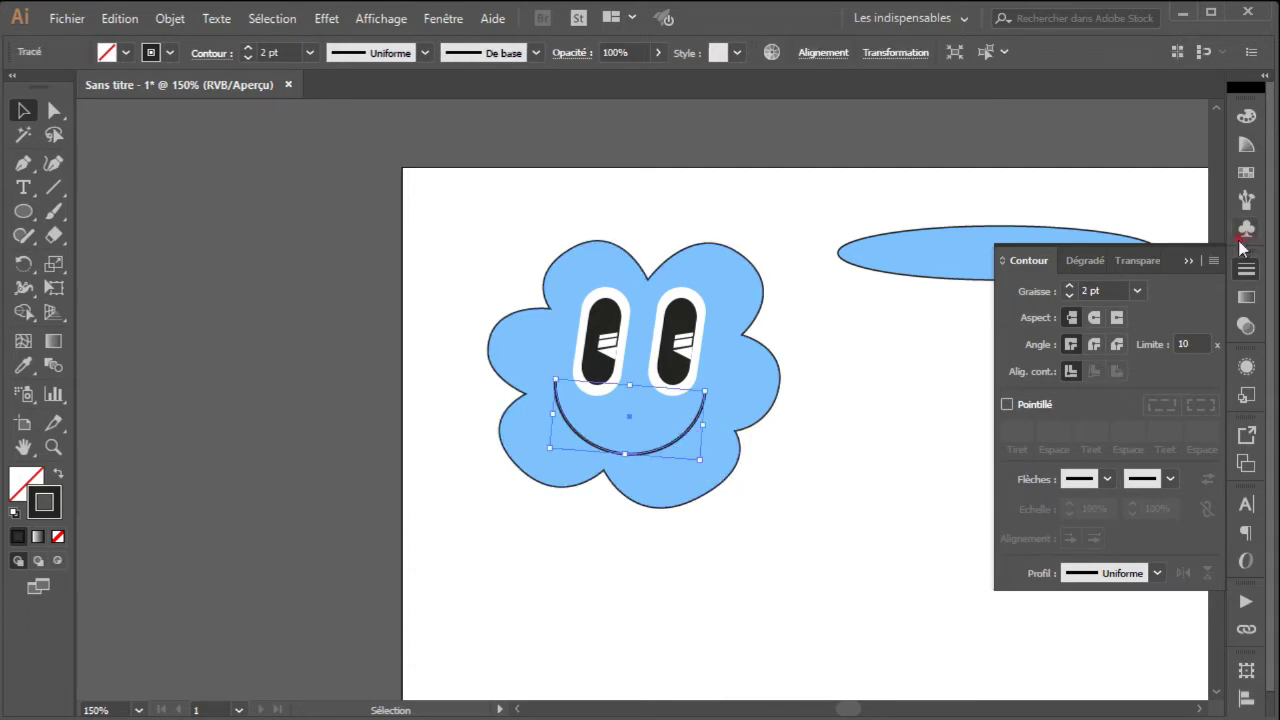
click(1137, 290)
click(1140, 403)
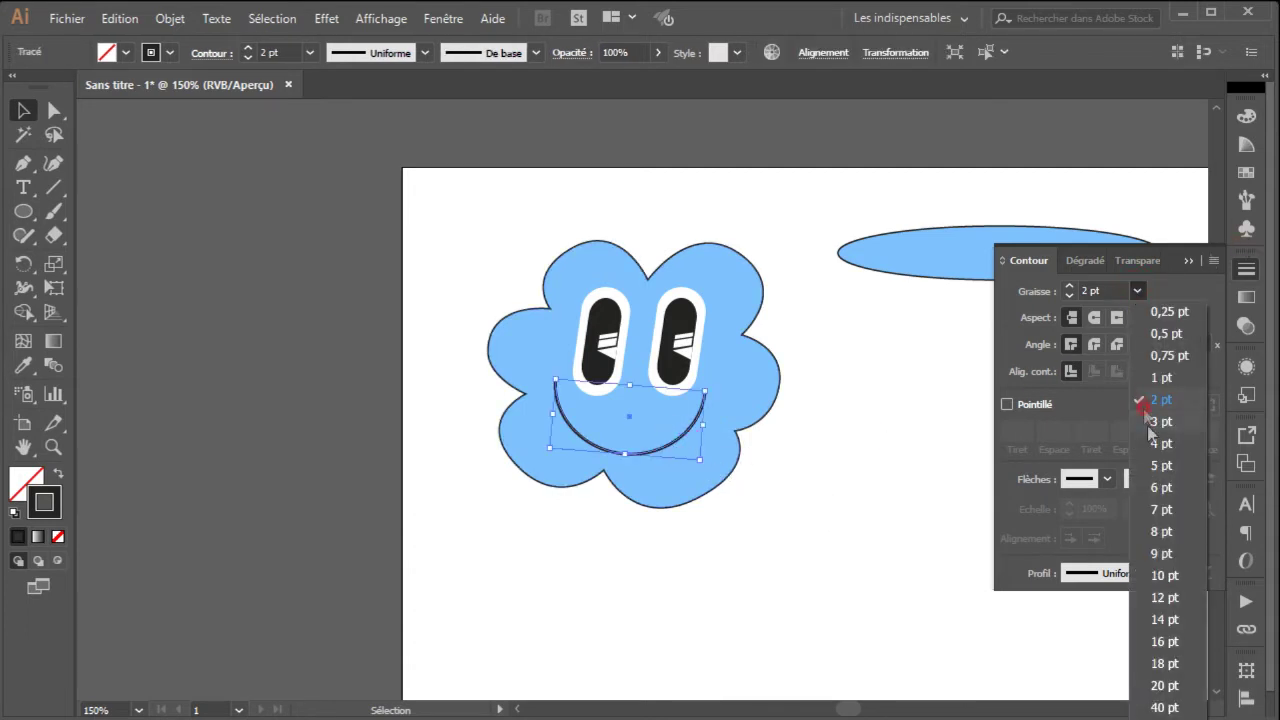
click(872, 480)
Step: Give the smile curve's stroke rounded end caps
click(53, 447)
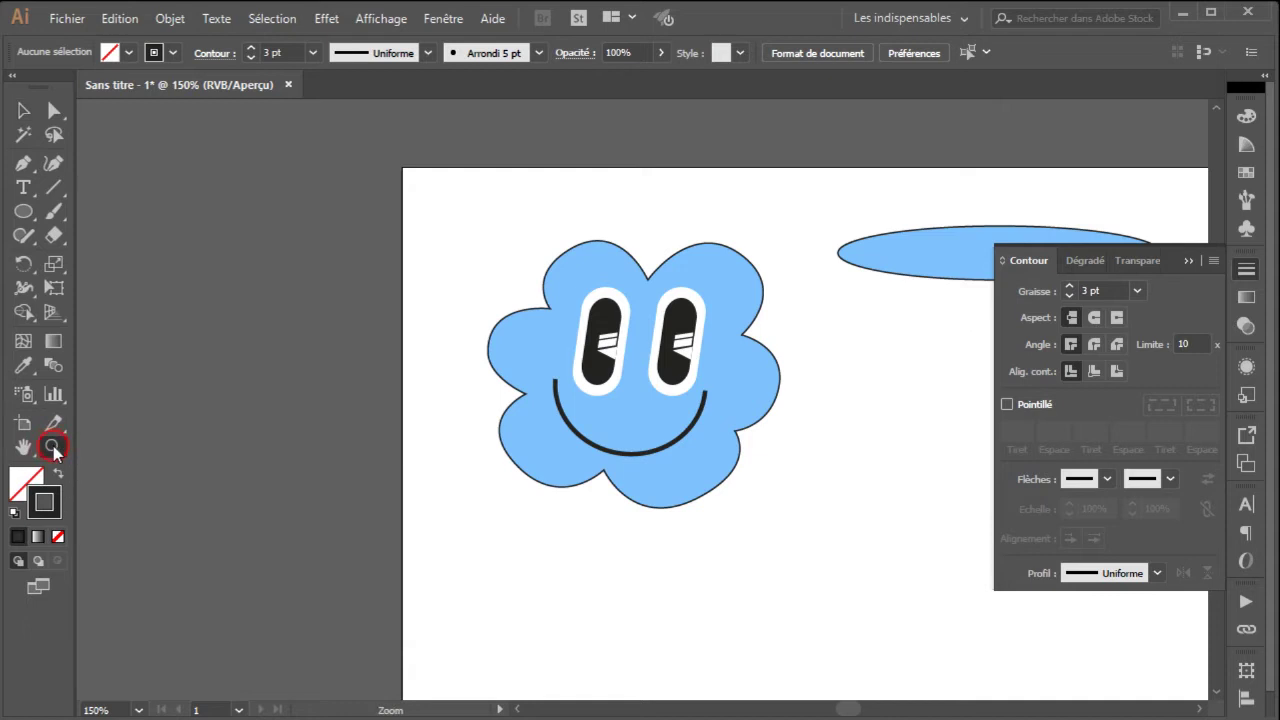
click(623, 424)
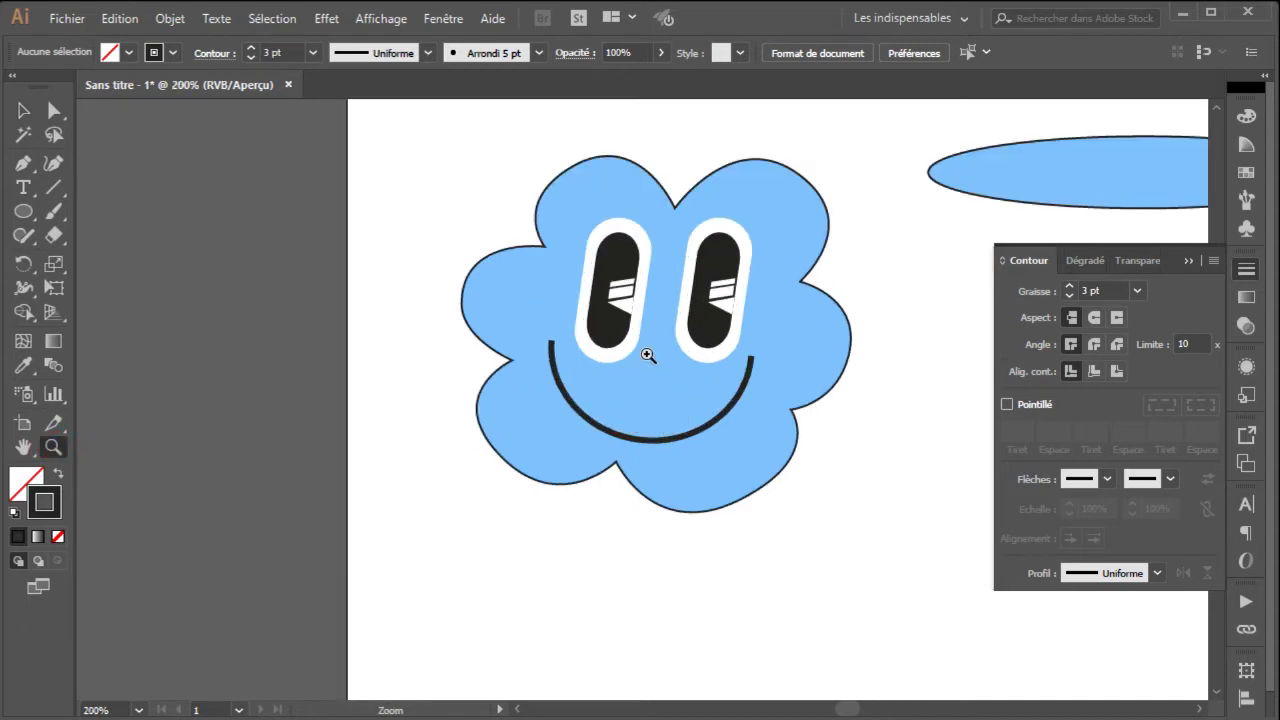
click(657, 366)
click(665, 415)
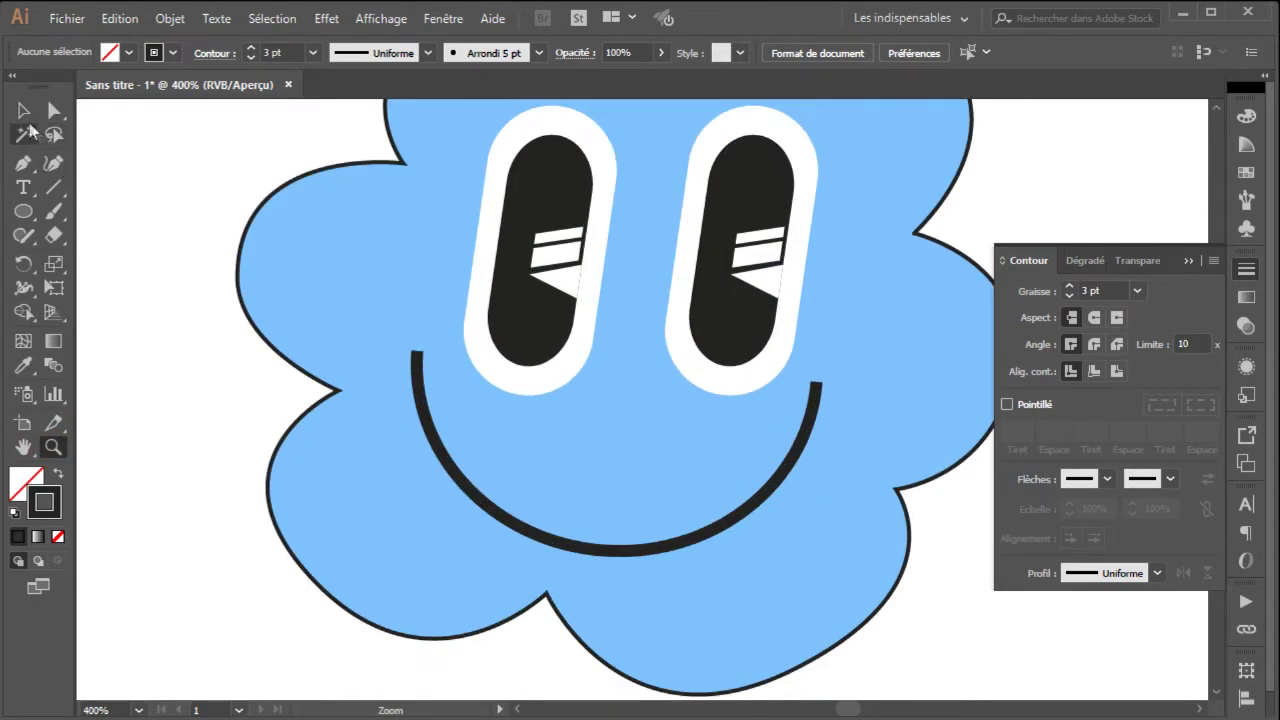
click(23, 110)
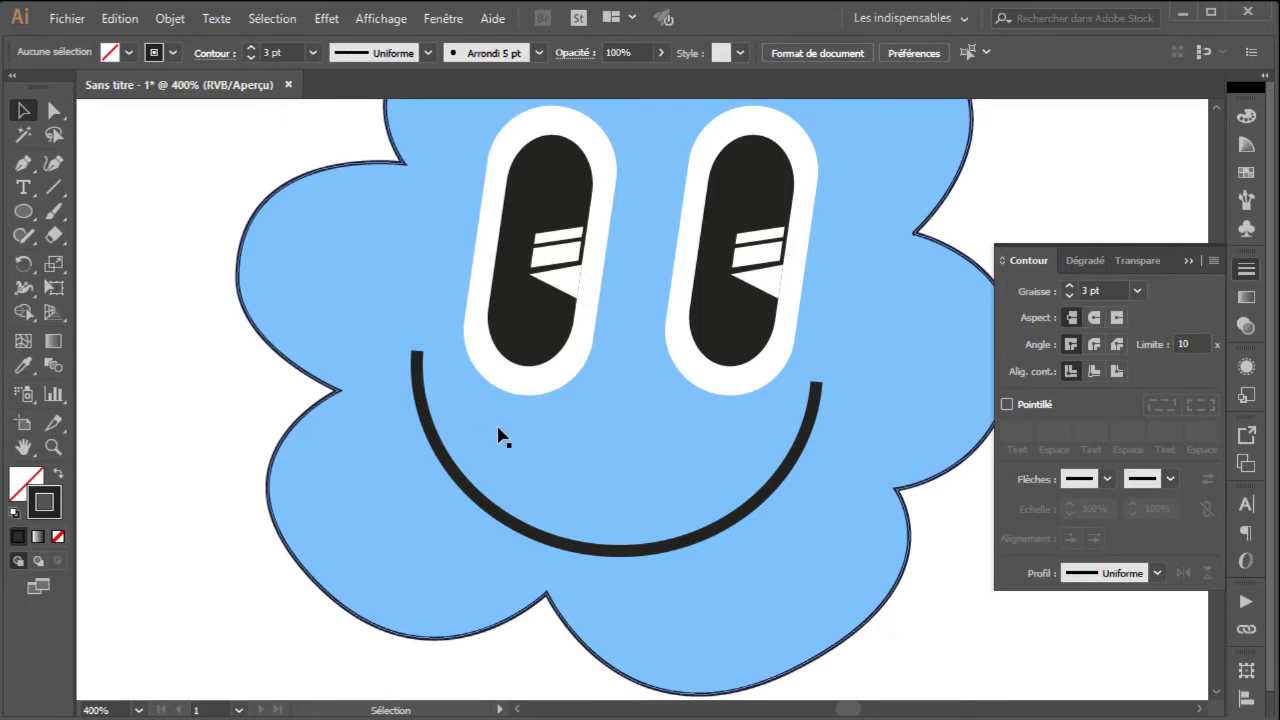
click(418, 378)
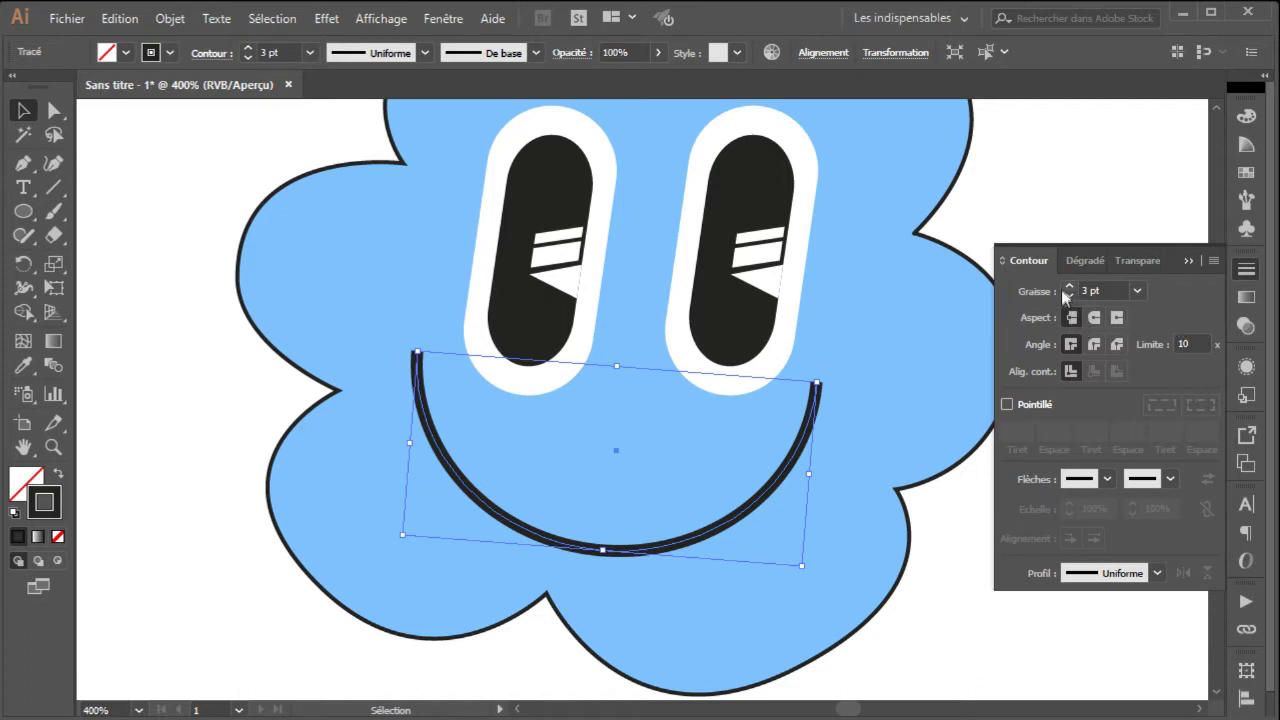
click(1214, 260)
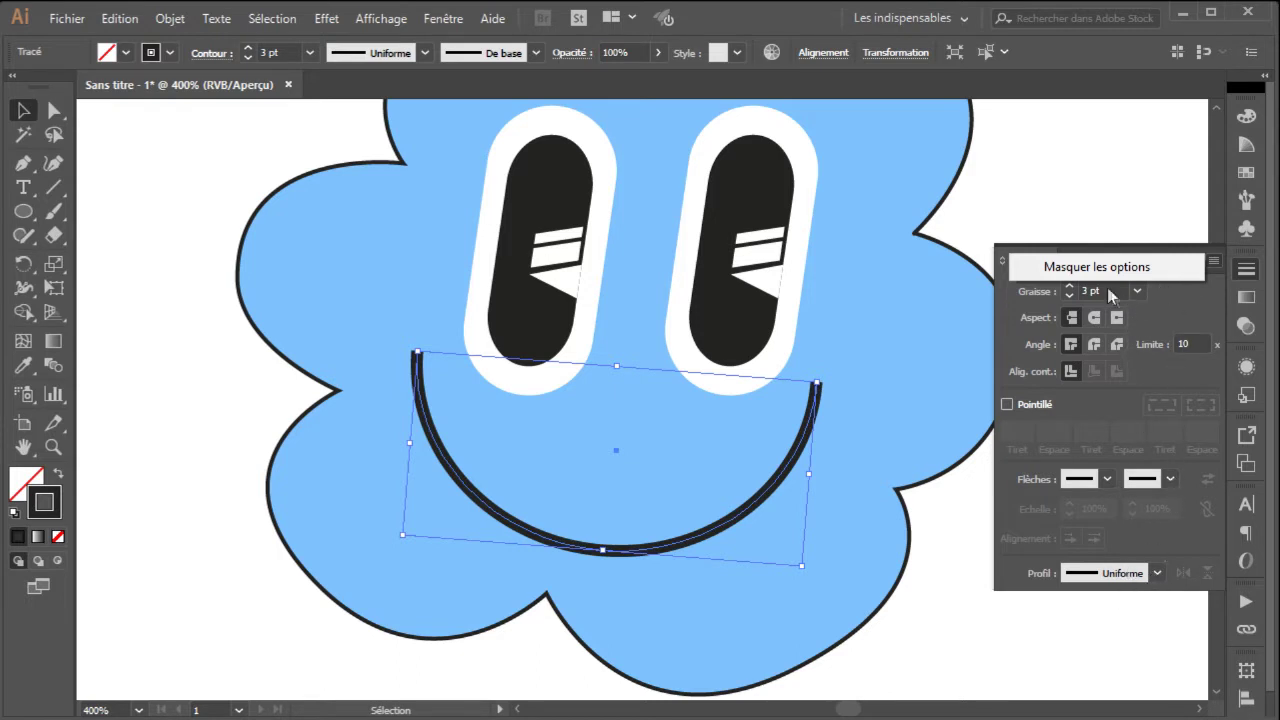
click(1176, 300)
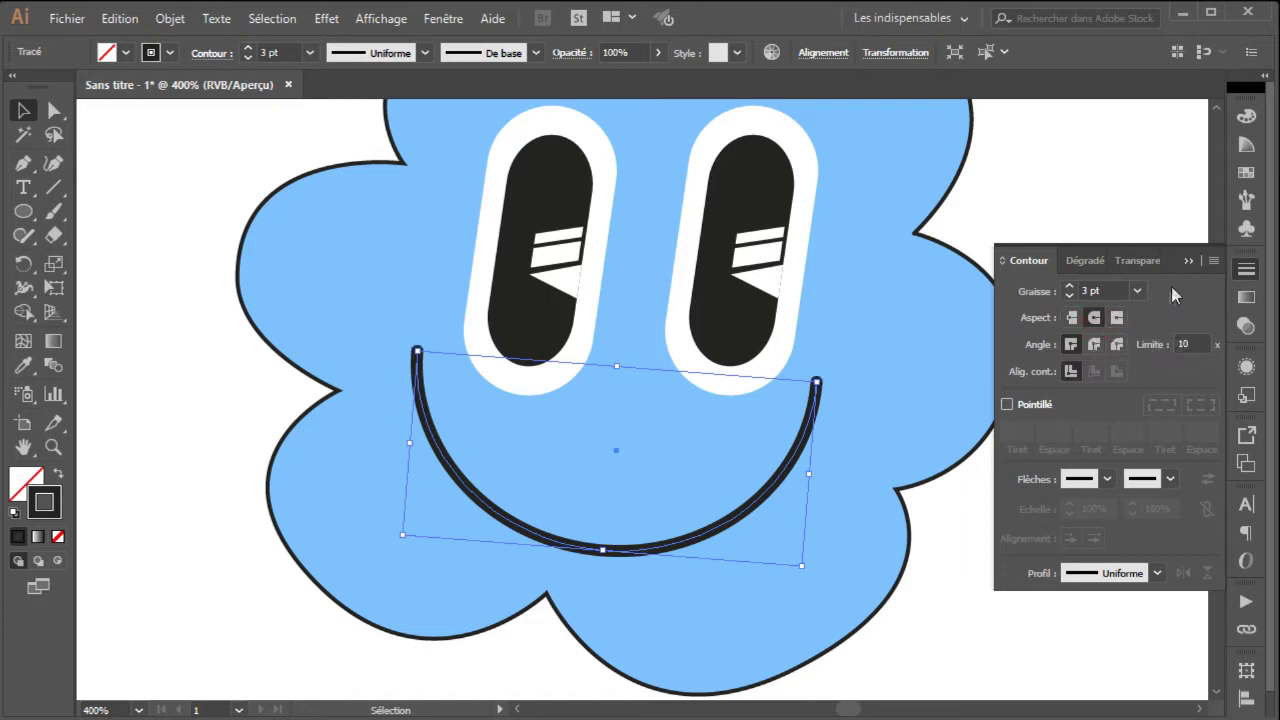
click(1188, 260)
click(1121, 323)
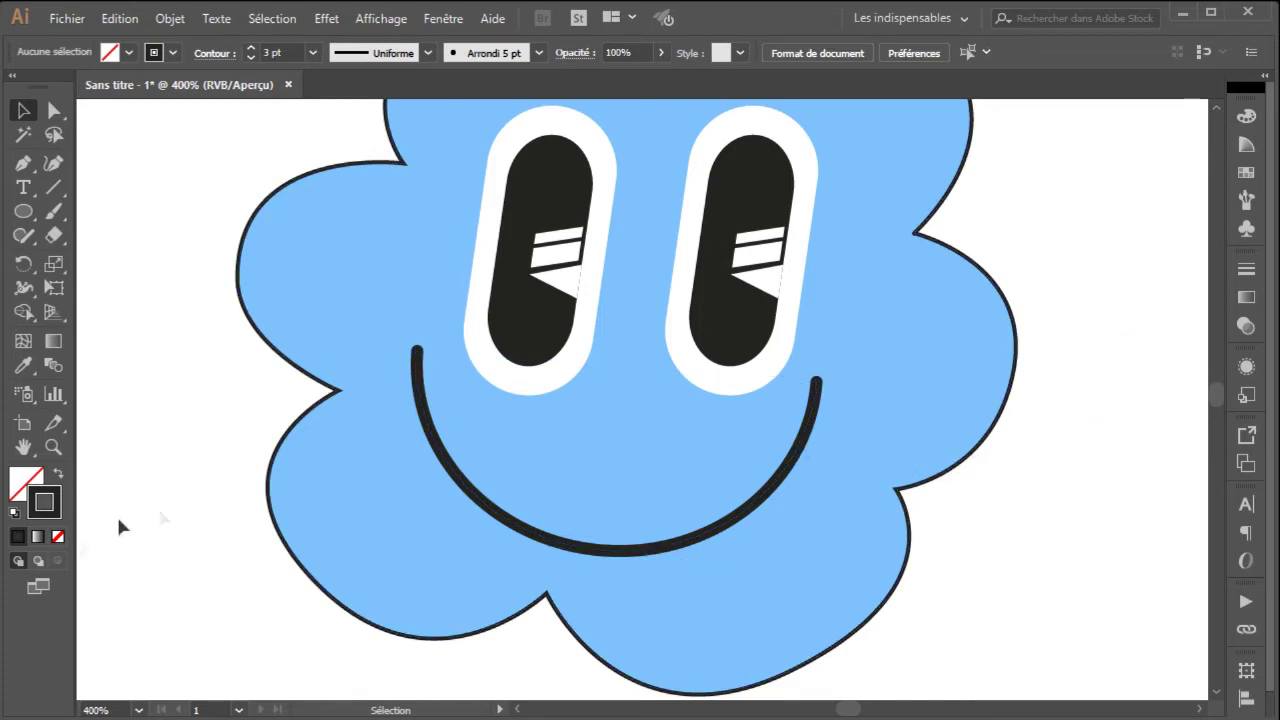
Step: Draw a small circle with the Ellipse tool inside the cloud's upper-left lobe, near its outline
click(53, 447)
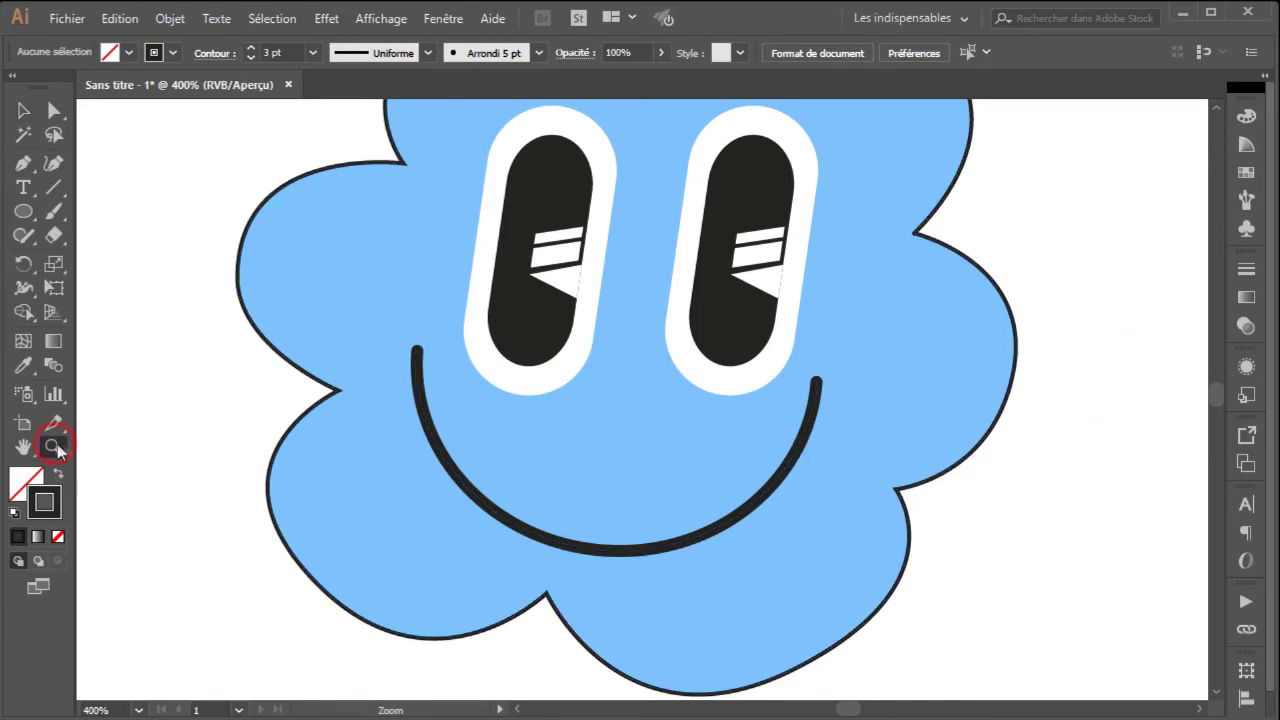
alt+click(642, 379)
alt+click(642, 379)
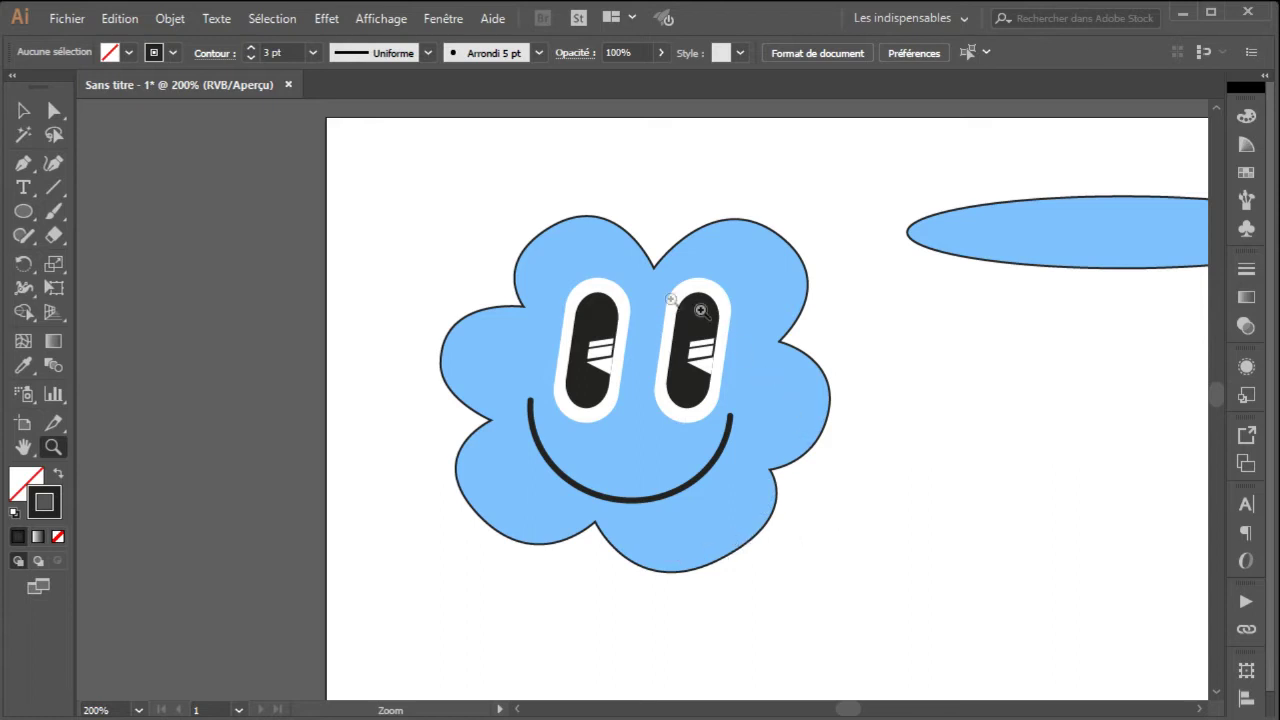
click(23, 111)
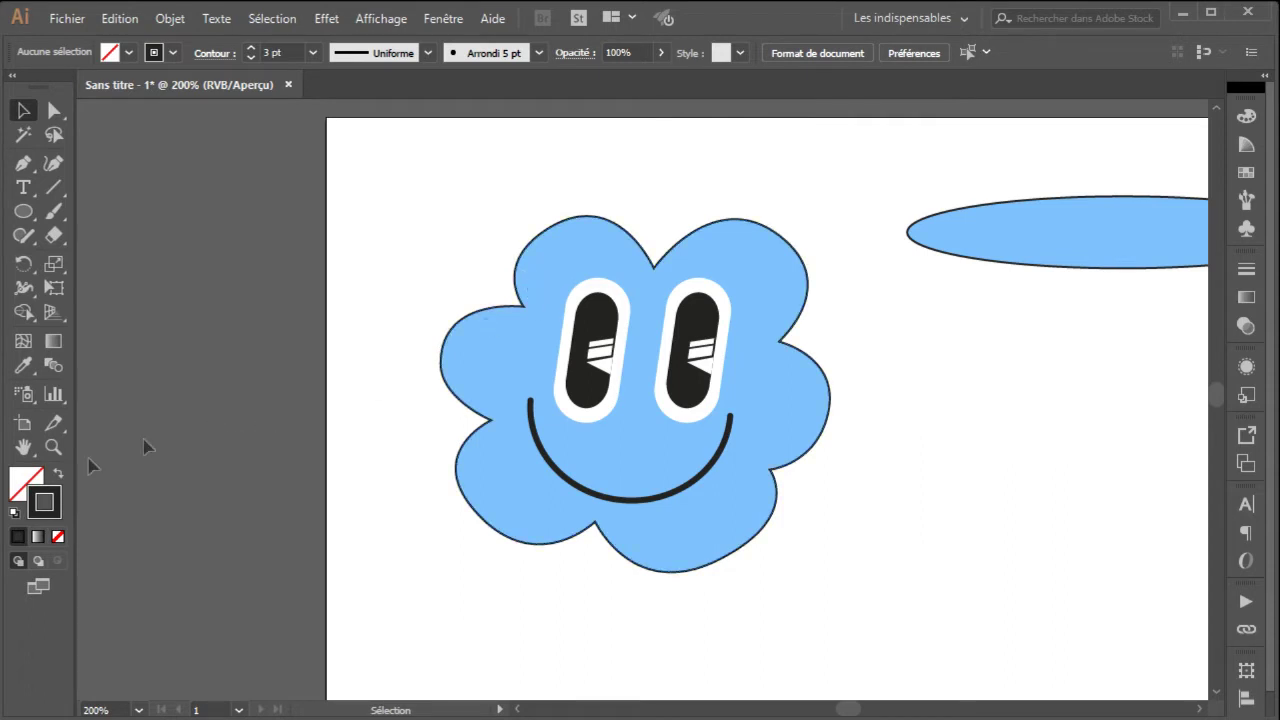
click(53, 447)
click(537, 272)
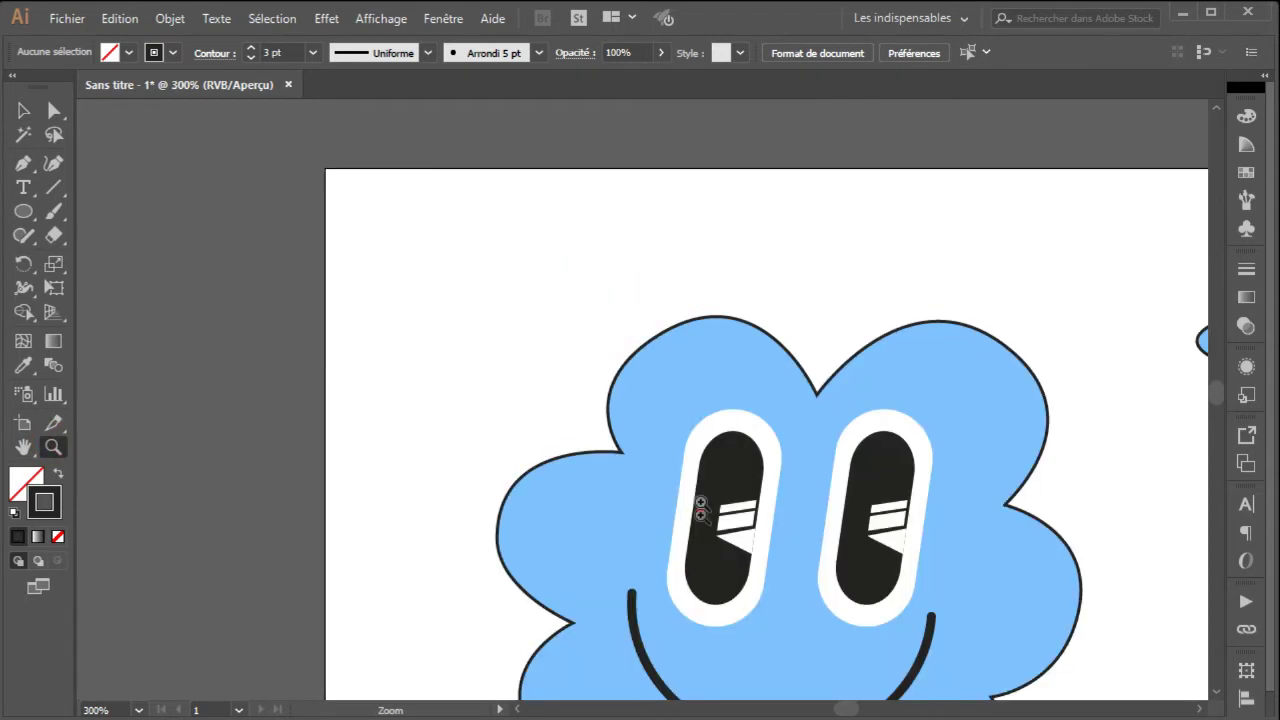
click(663, 391)
click(649, 384)
click(650, 385)
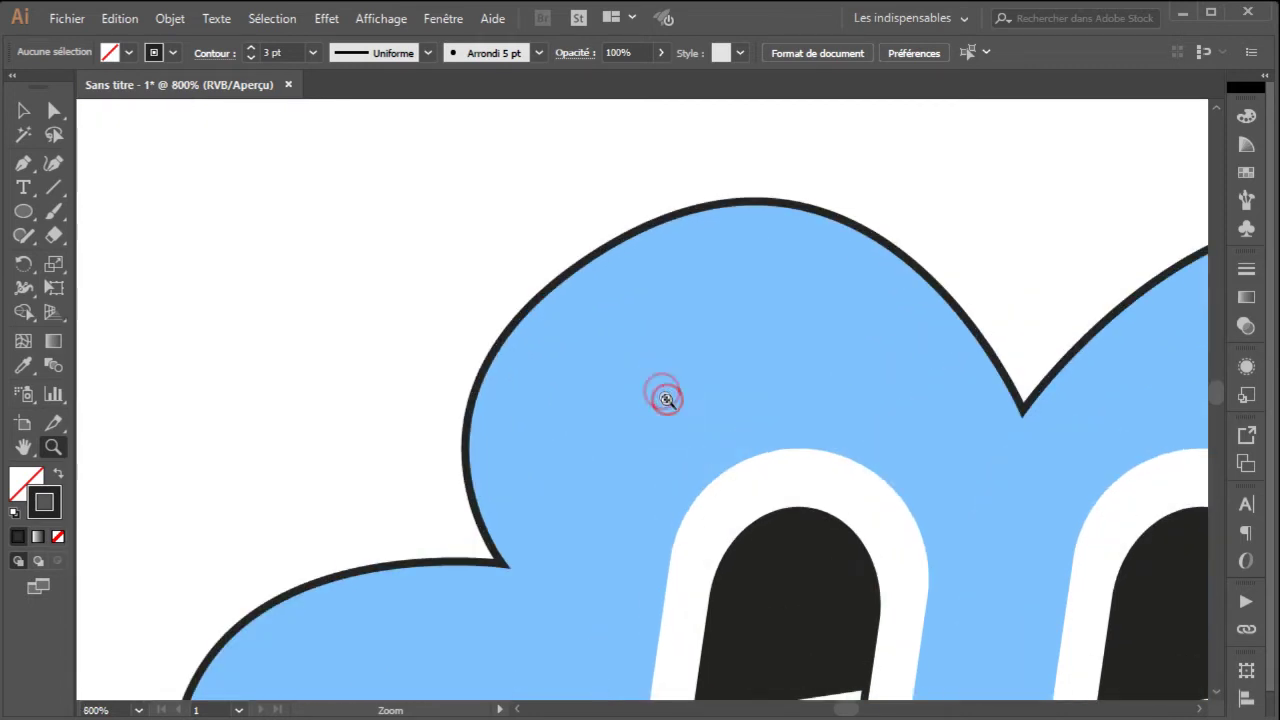
click(22, 110)
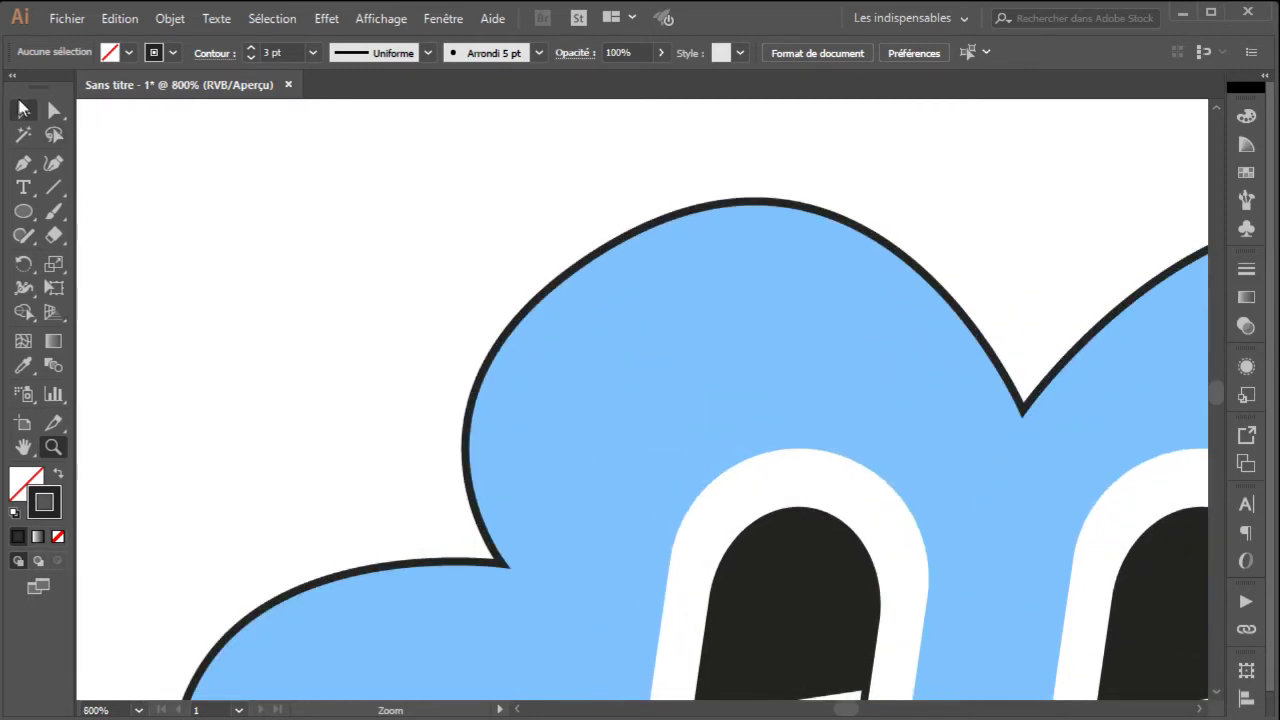
click(25, 215)
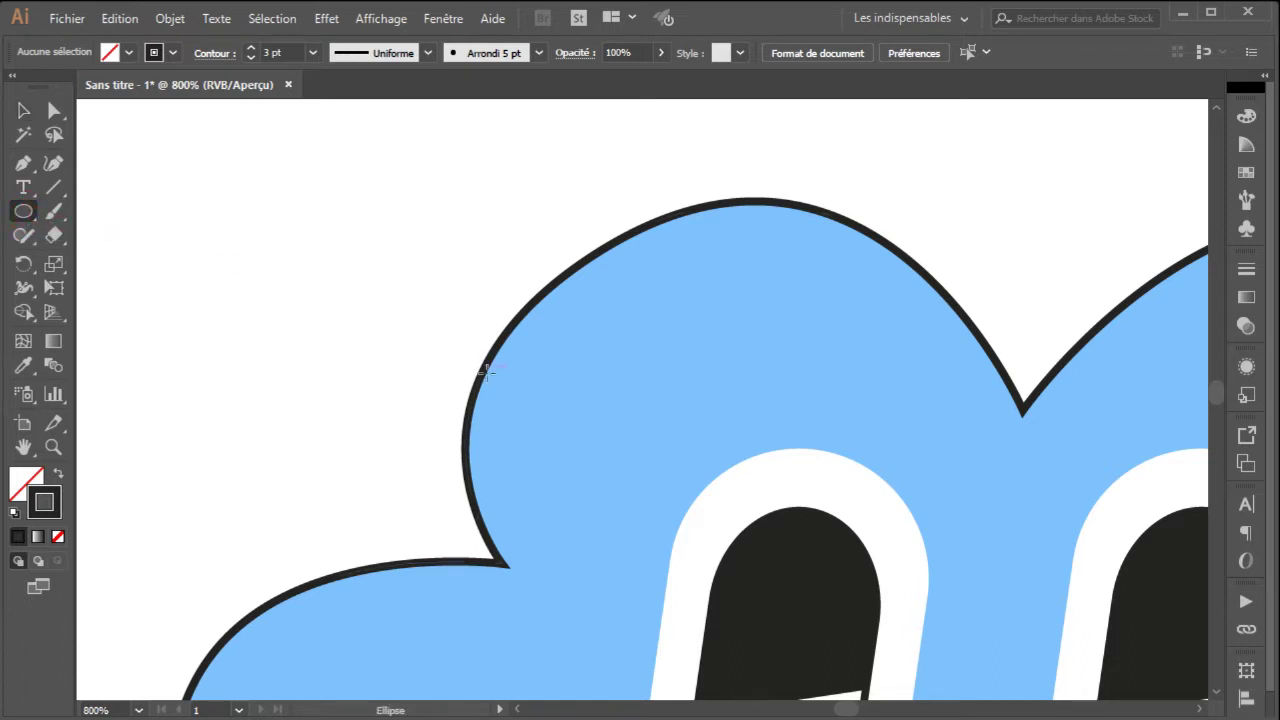
drag(516, 383, 594, 459)
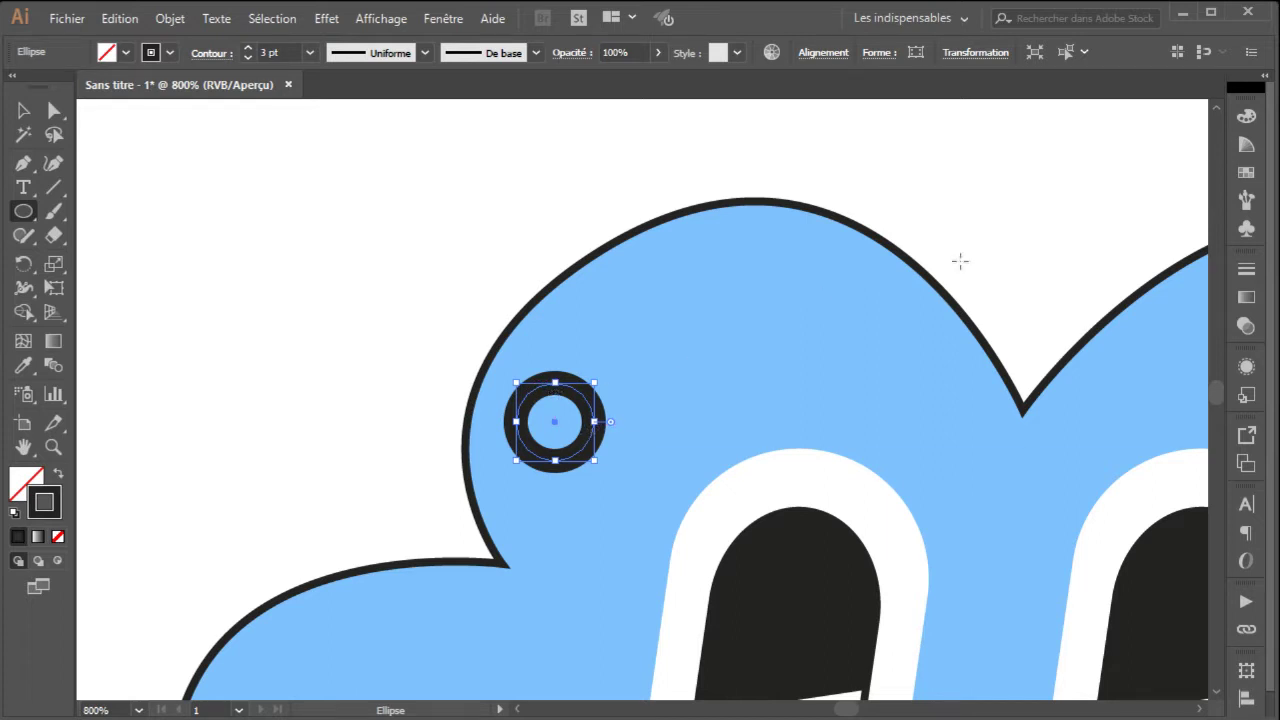
Step: Remove the small circle's stroke and fill it with white
click(1246, 173)
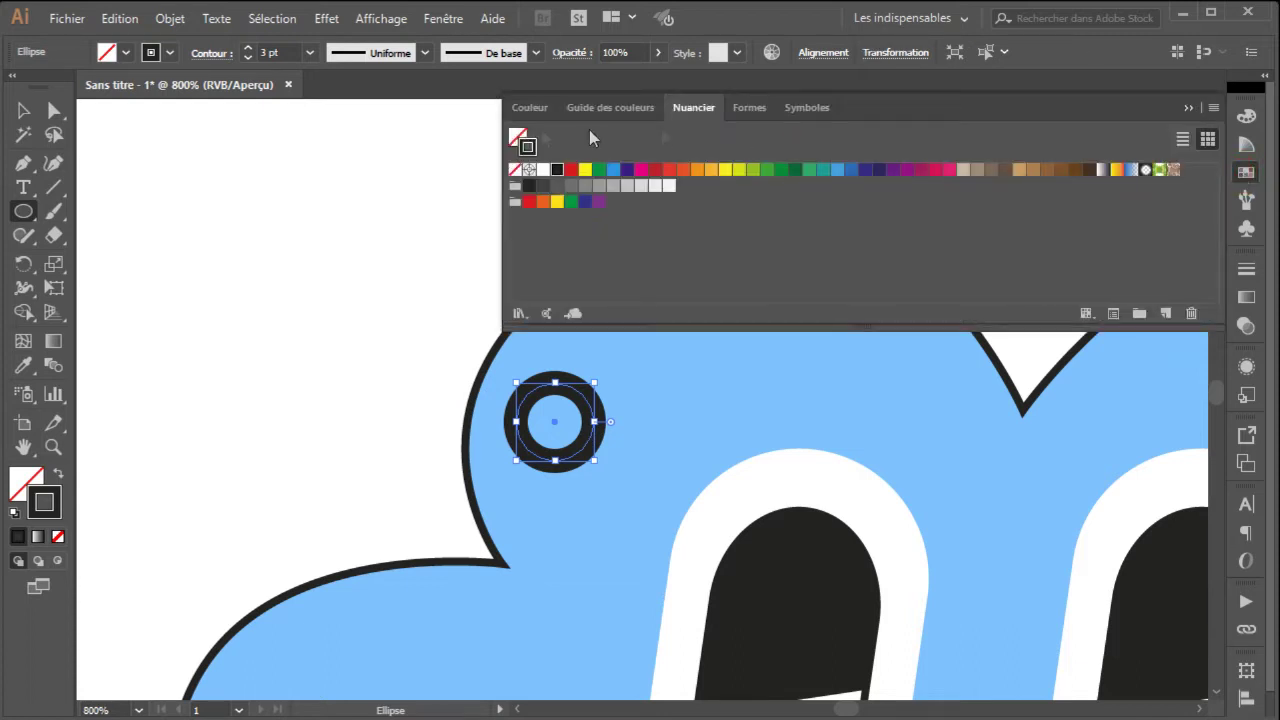
click(528, 148)
click(515, 169)
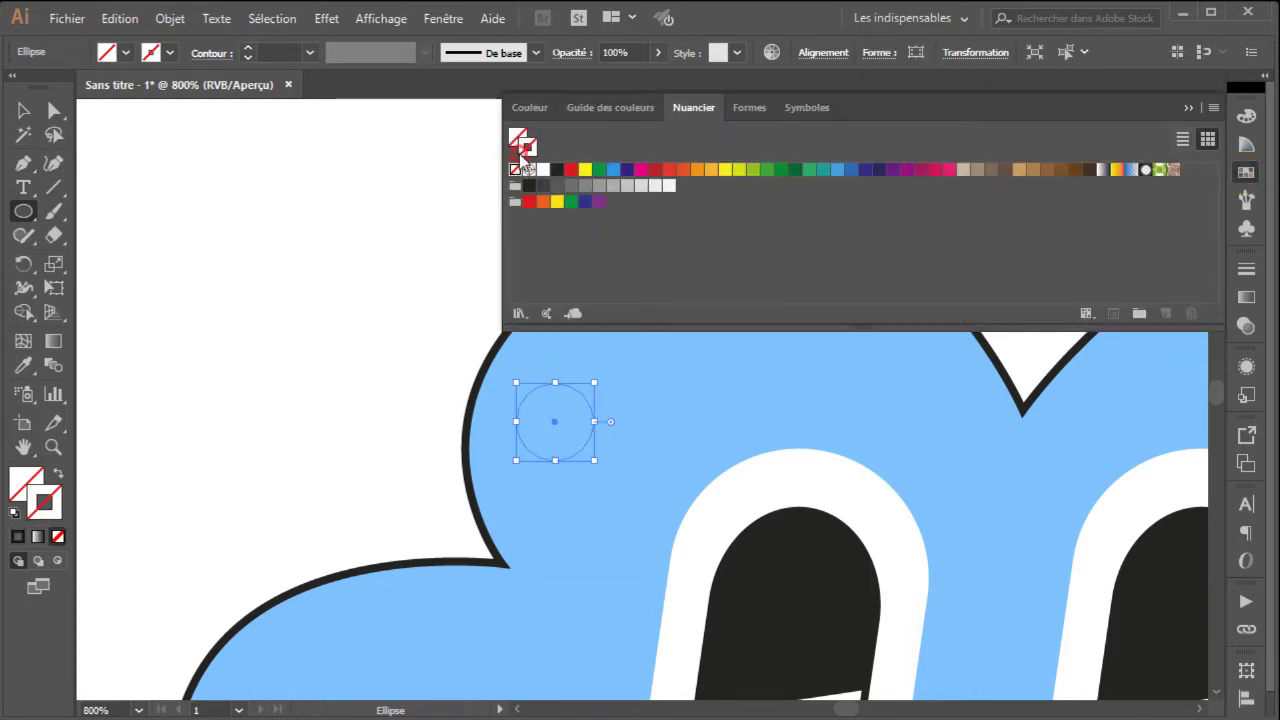
click(518, 139)
click(543, 169)
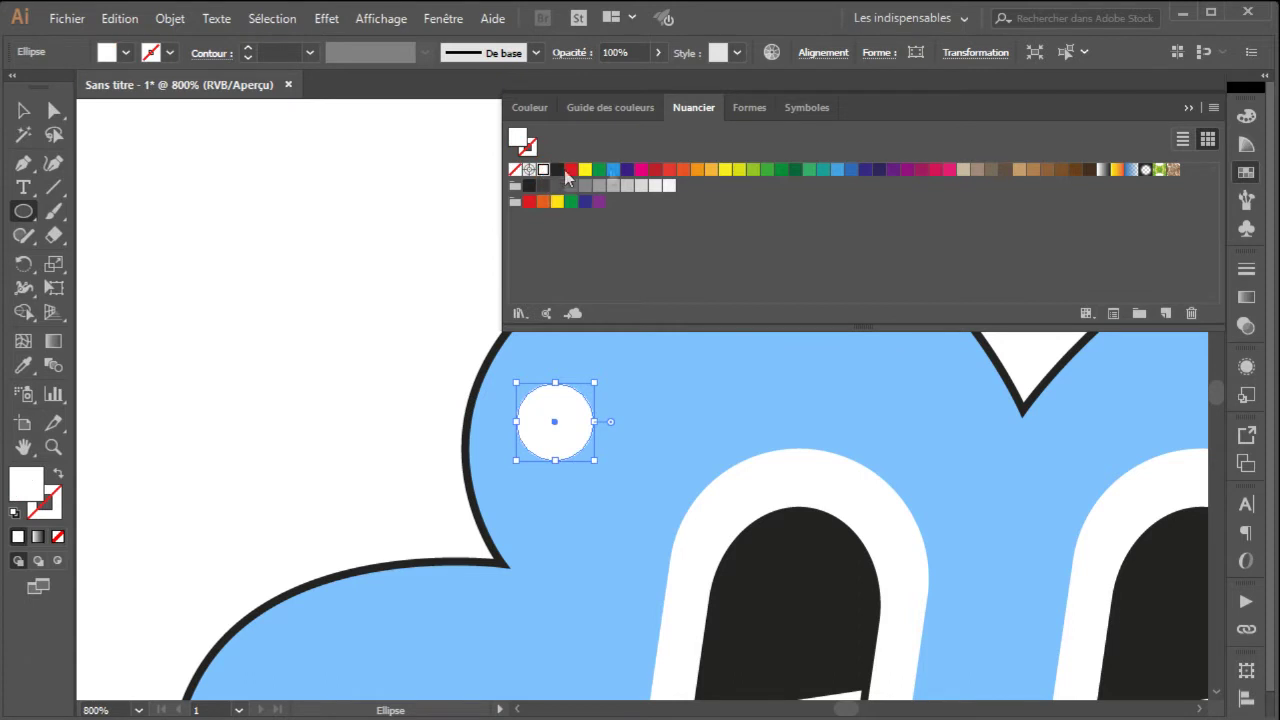
click(1189, 107)
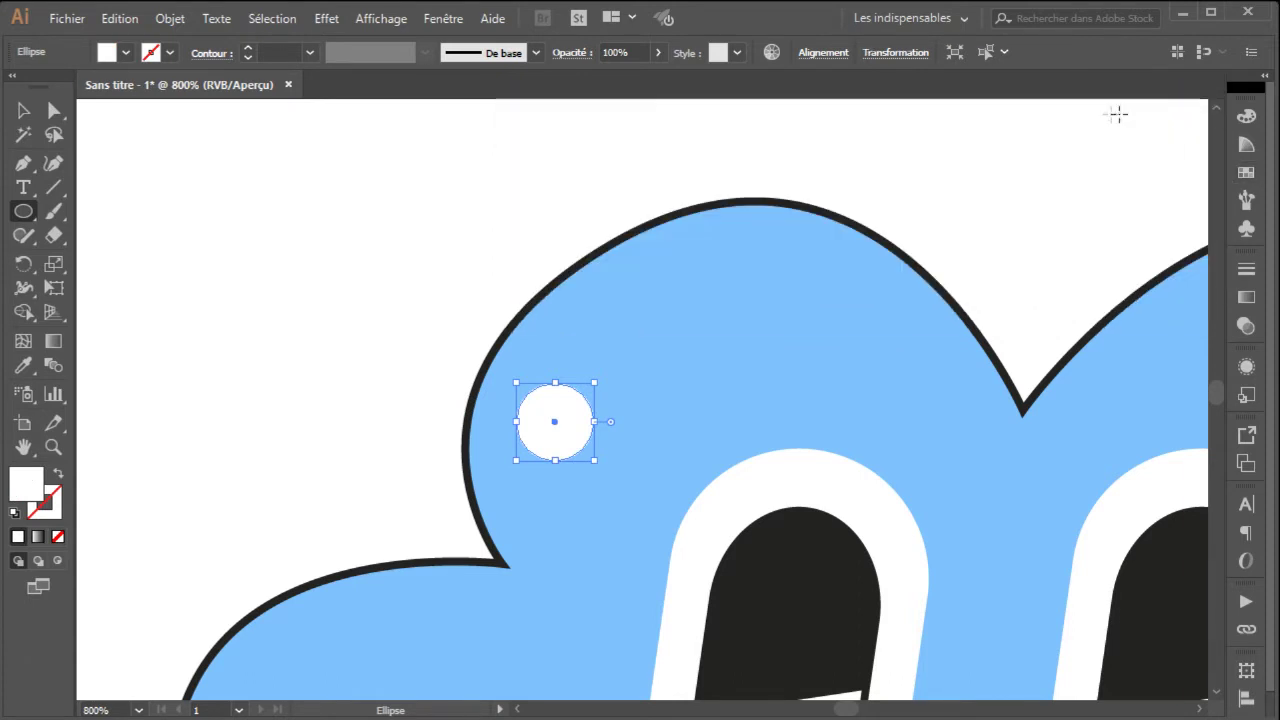
Step: Move the white circle slightly up and left, closer to the lobe's outline
click(23, 110)
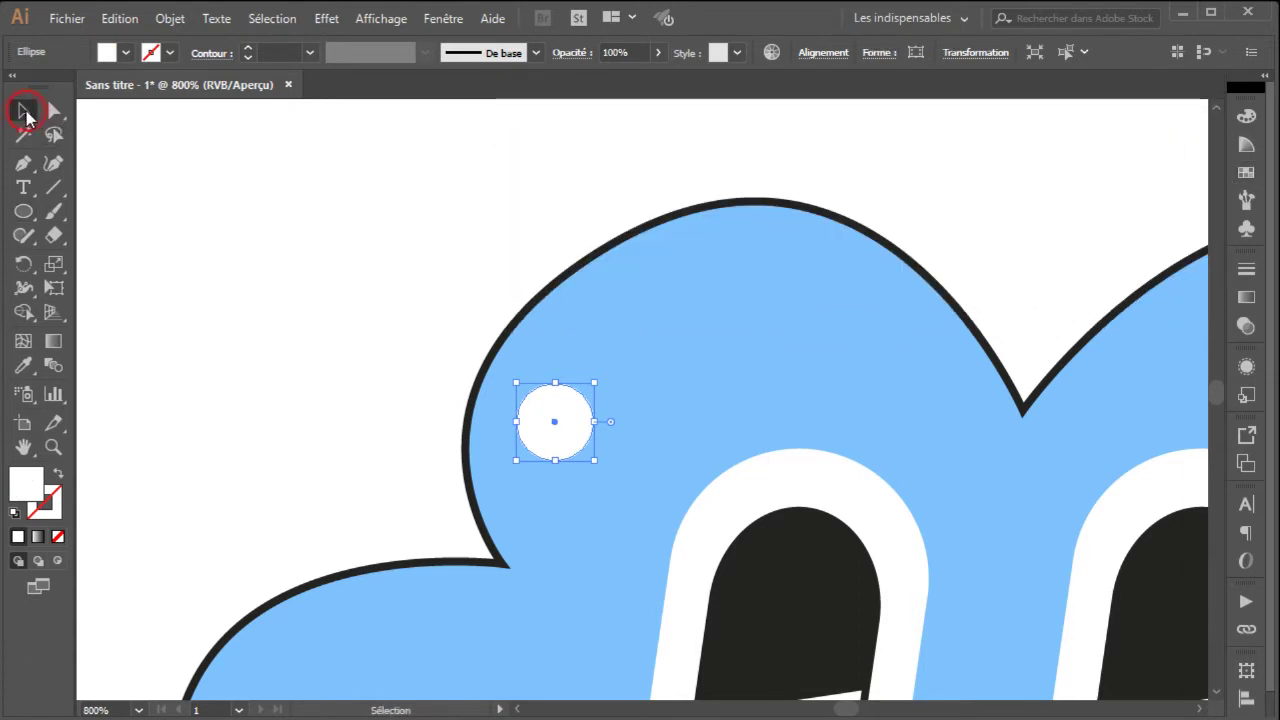
click(288, 279)
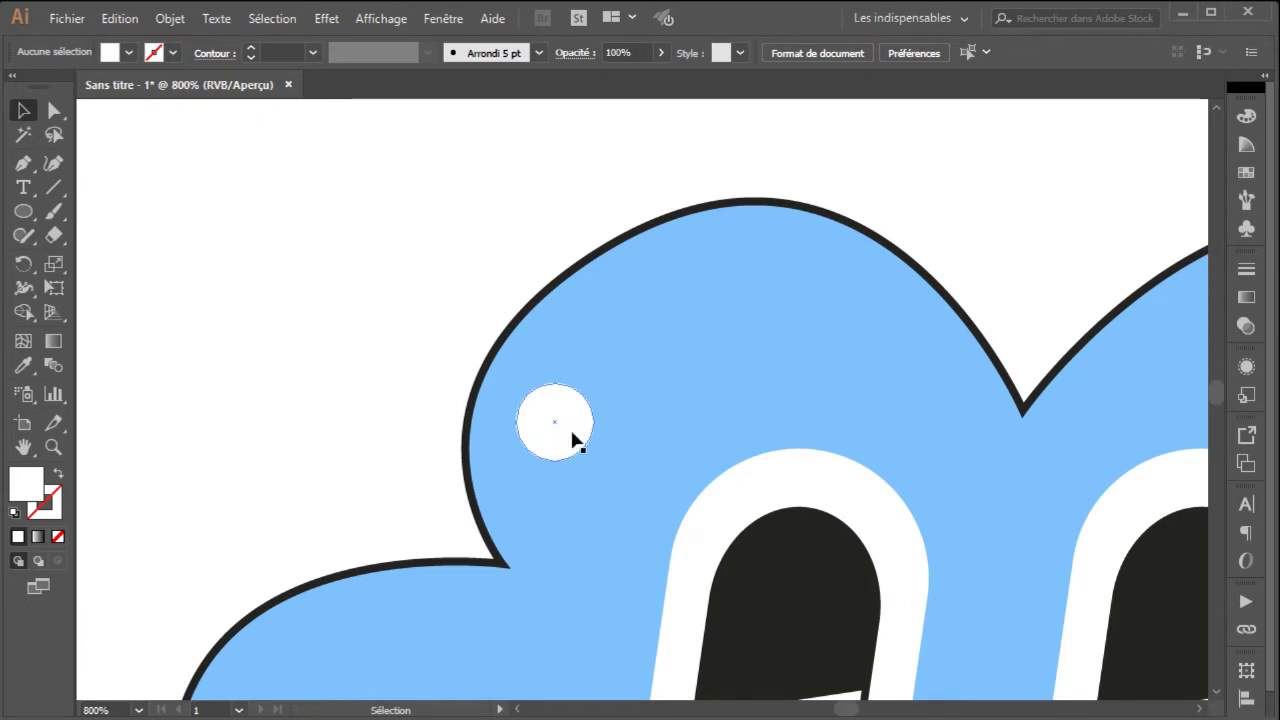
drag(575, 442, 557, 433)
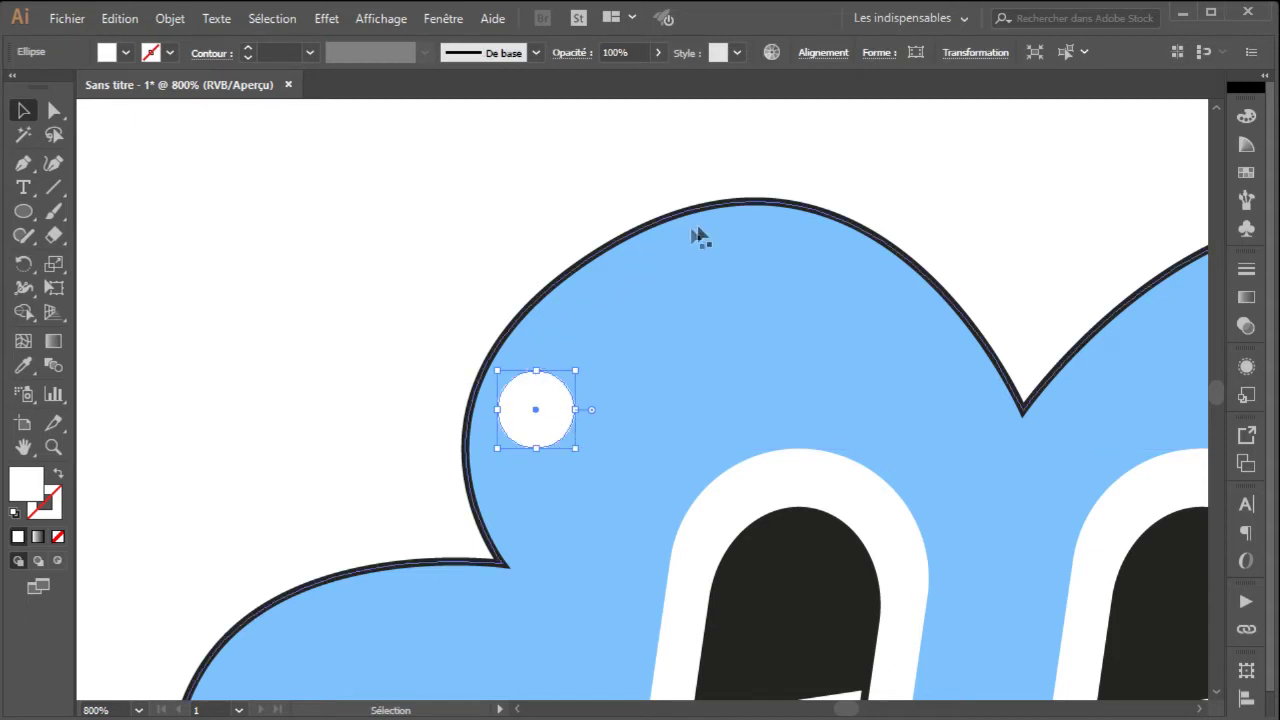
click(428, 248)
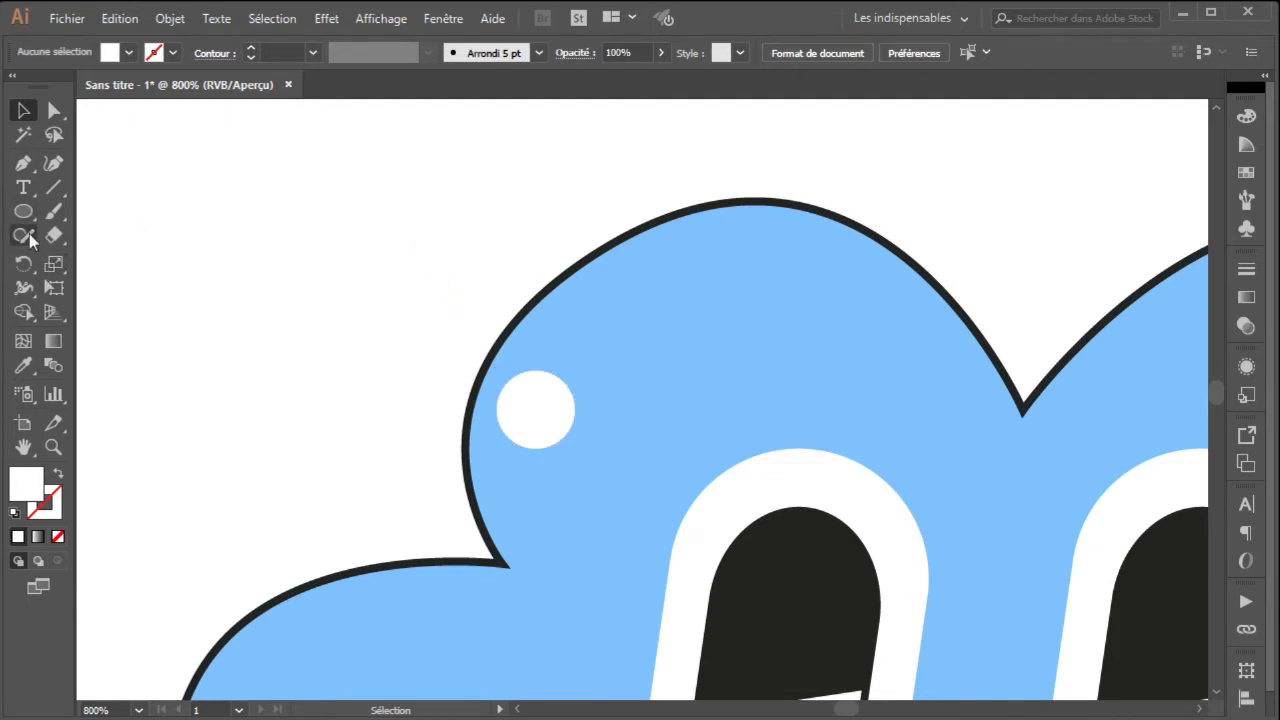
Step: Try a curved white highlight band along the inside of the lobe's upper edge with the Pen tool, and delete it
click(23, 163)
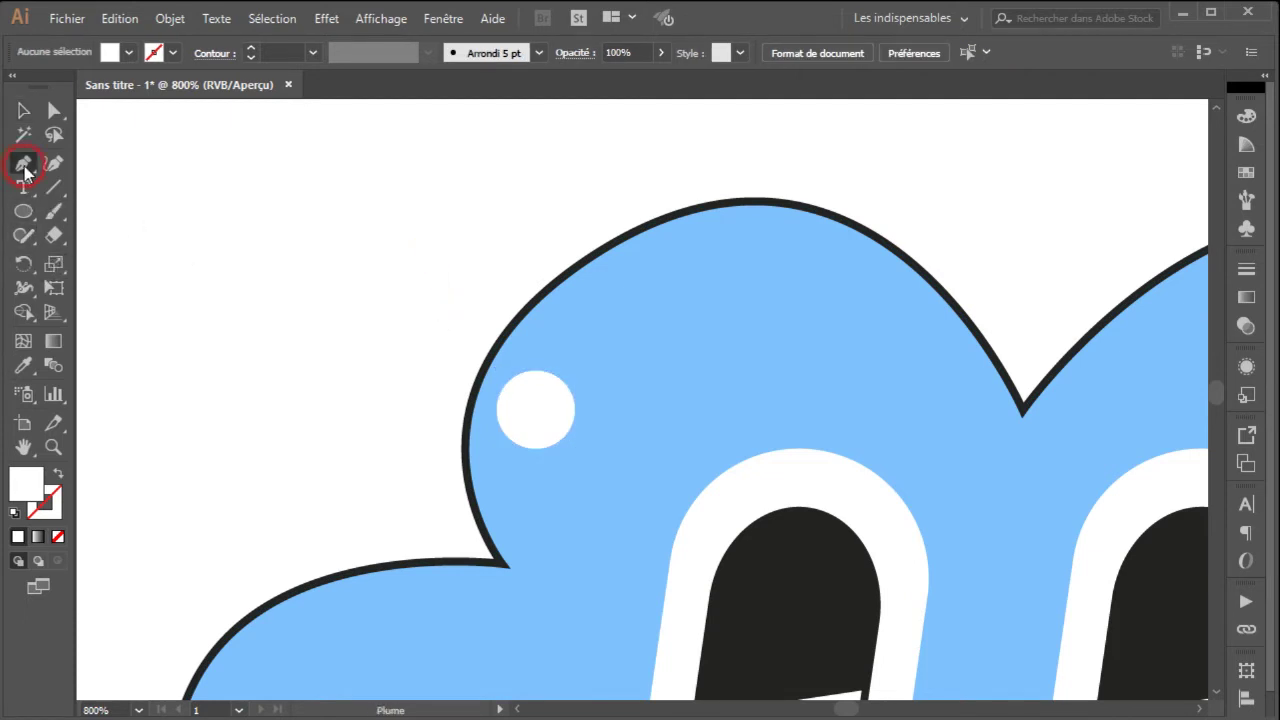
click(551, 330)
drag(670, 241, 760, 202)
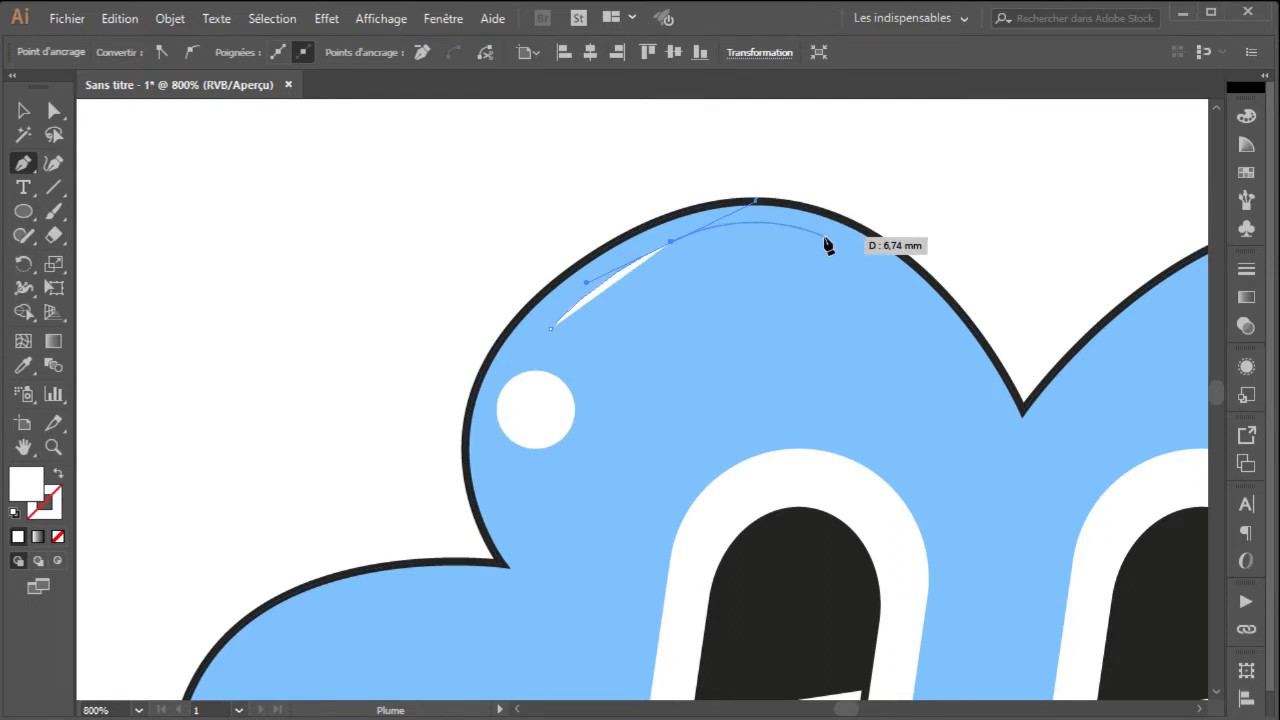
drag(826, 243, 561, 290)
click(54, 110)
click(640, 300)
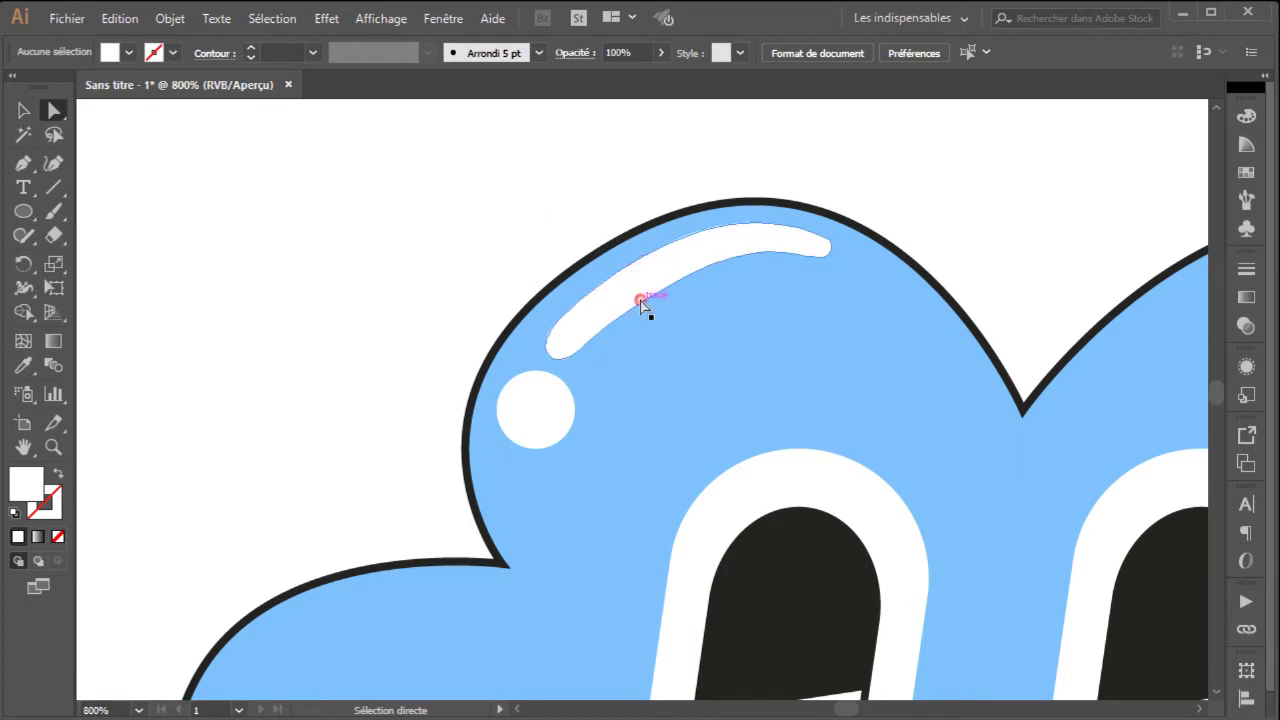
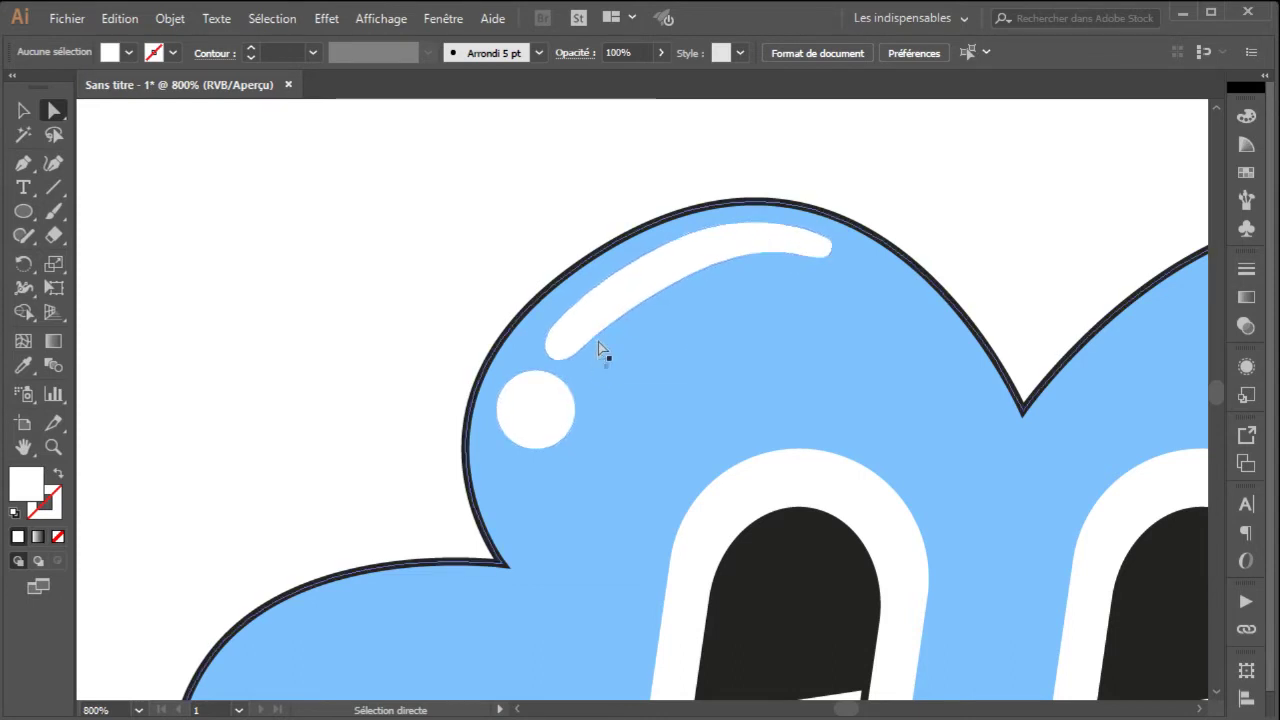
click(625, 305)
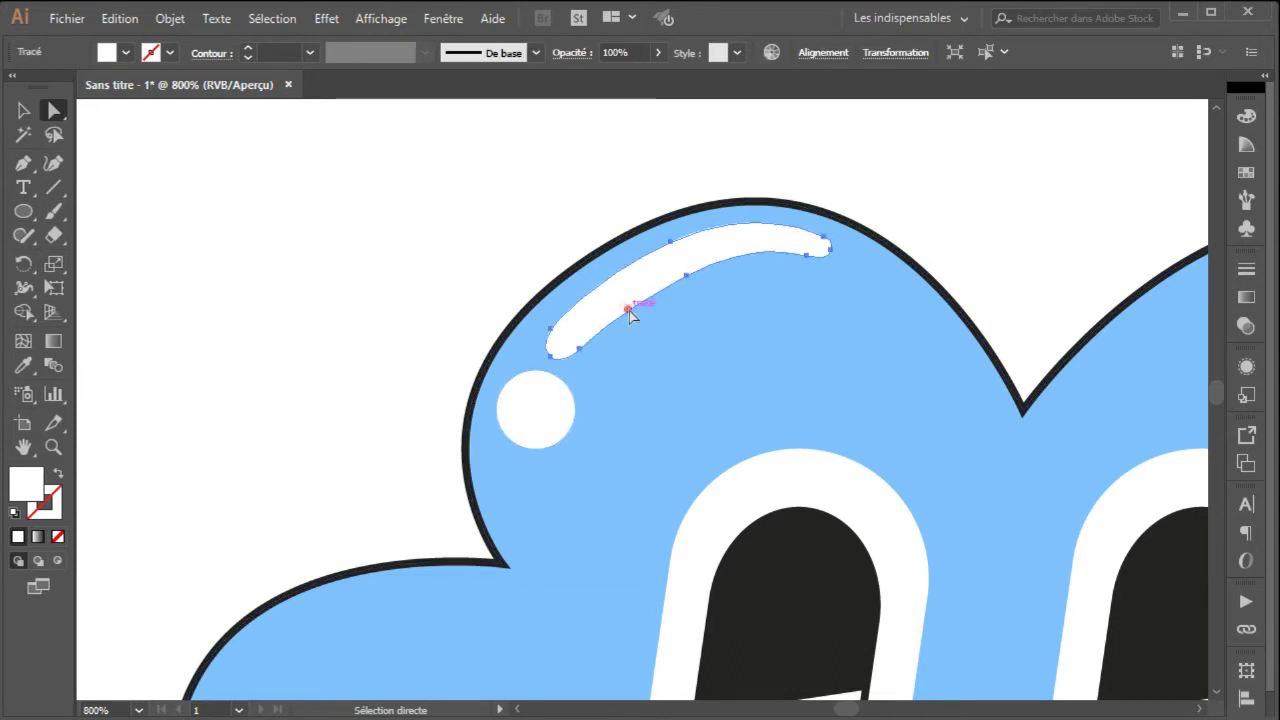
key(Delete)
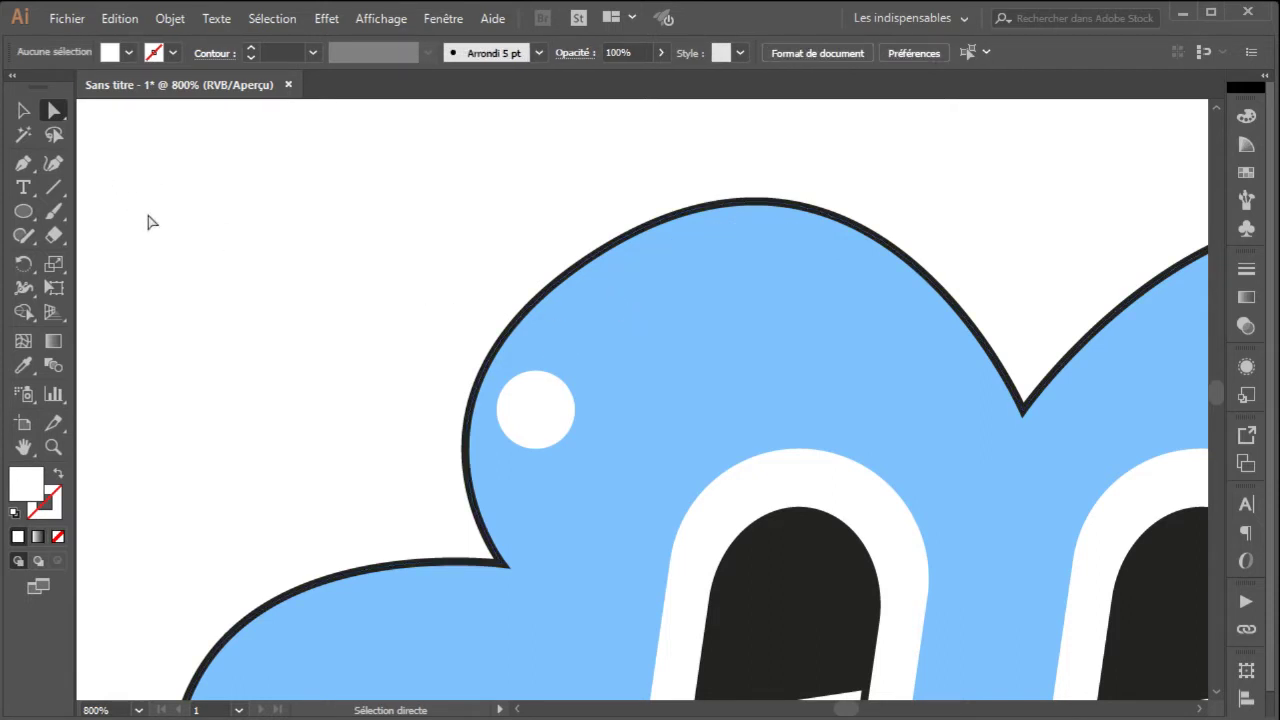
Step: Draw an arc with the Arc tool from just above the white circle, curving along the inside of the lobe's upper edge
click(54, 190)
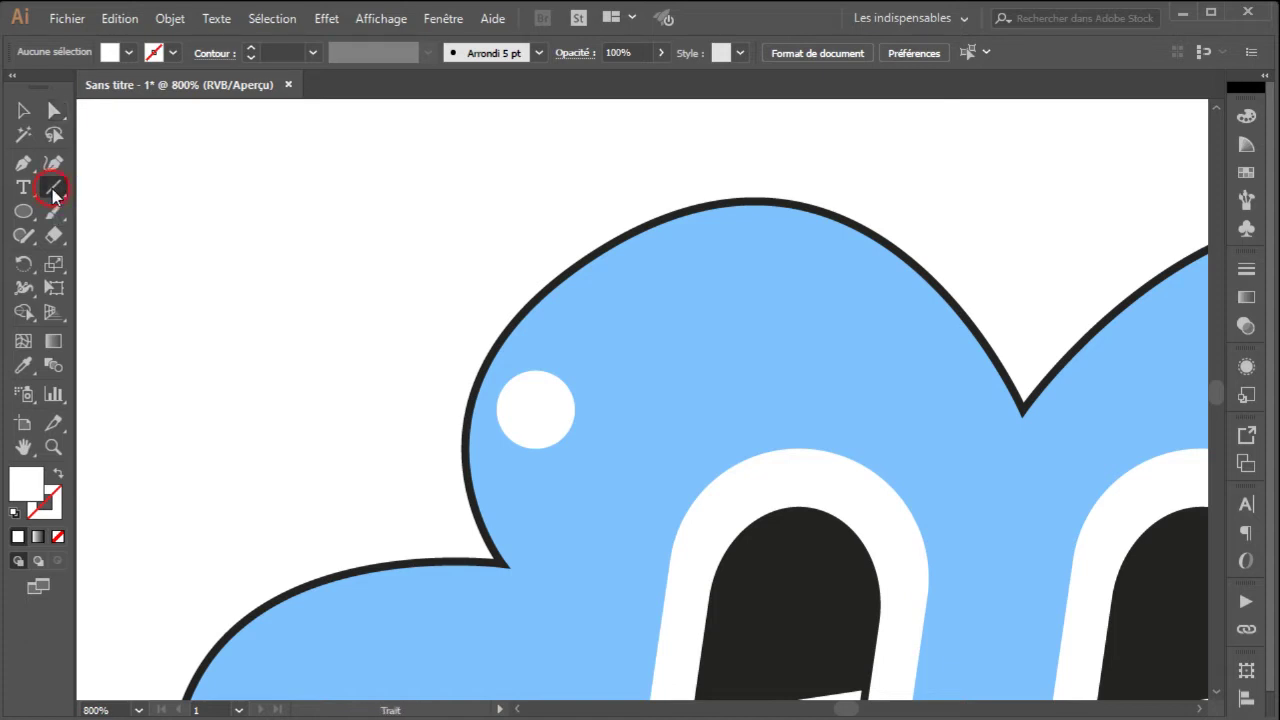
click(119, 211)
drag(570, 362, 778, 240)
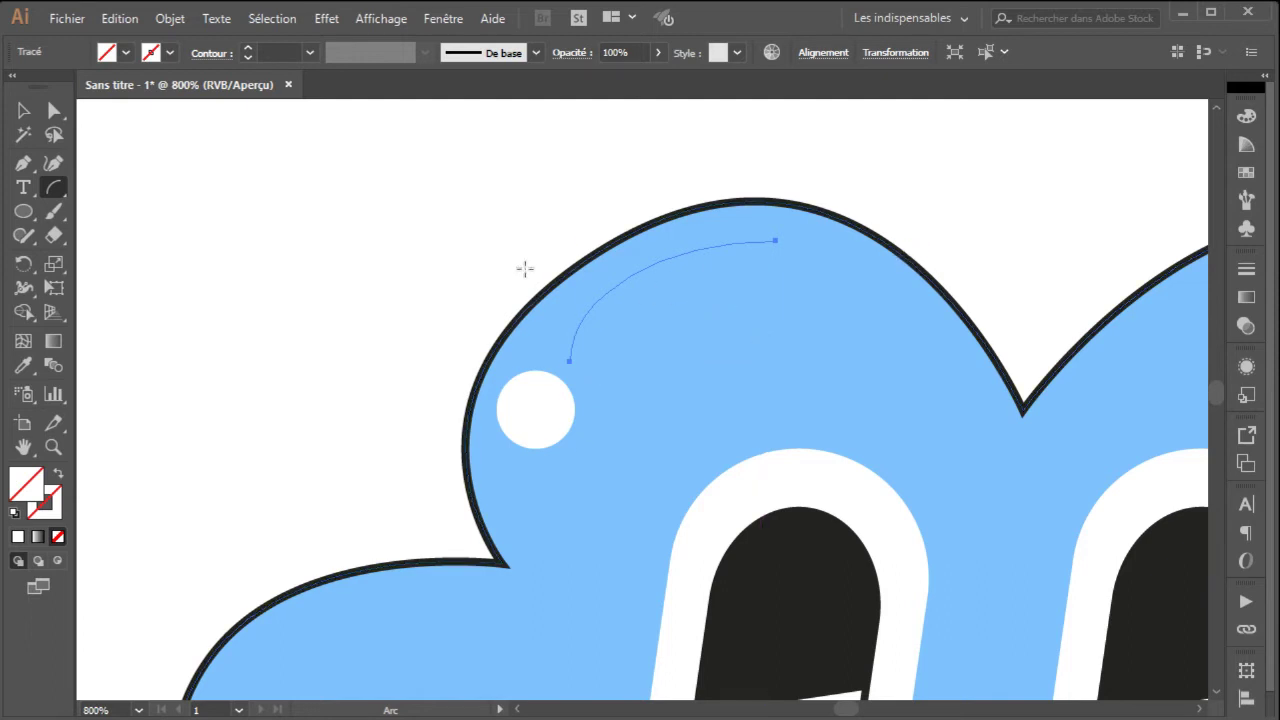
Step: Give the highlight arc a white stroke
click(1246, 174)
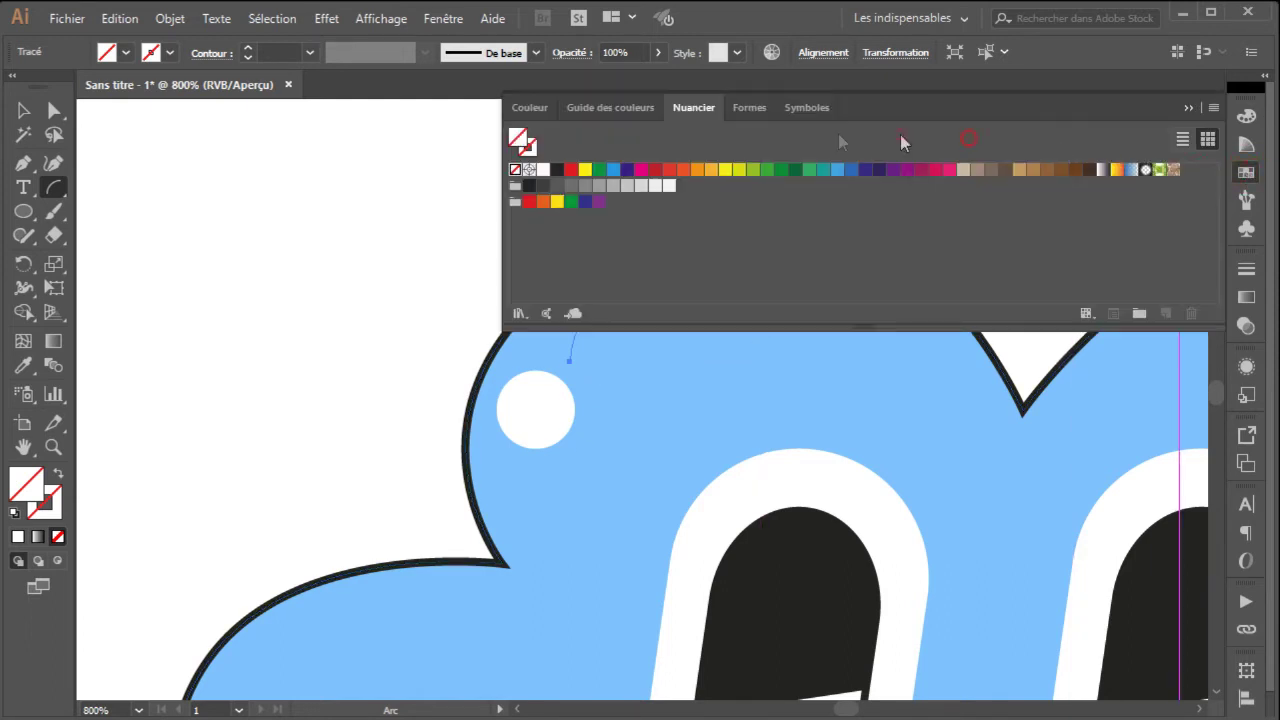
click(528, 148)
click(543, 169)
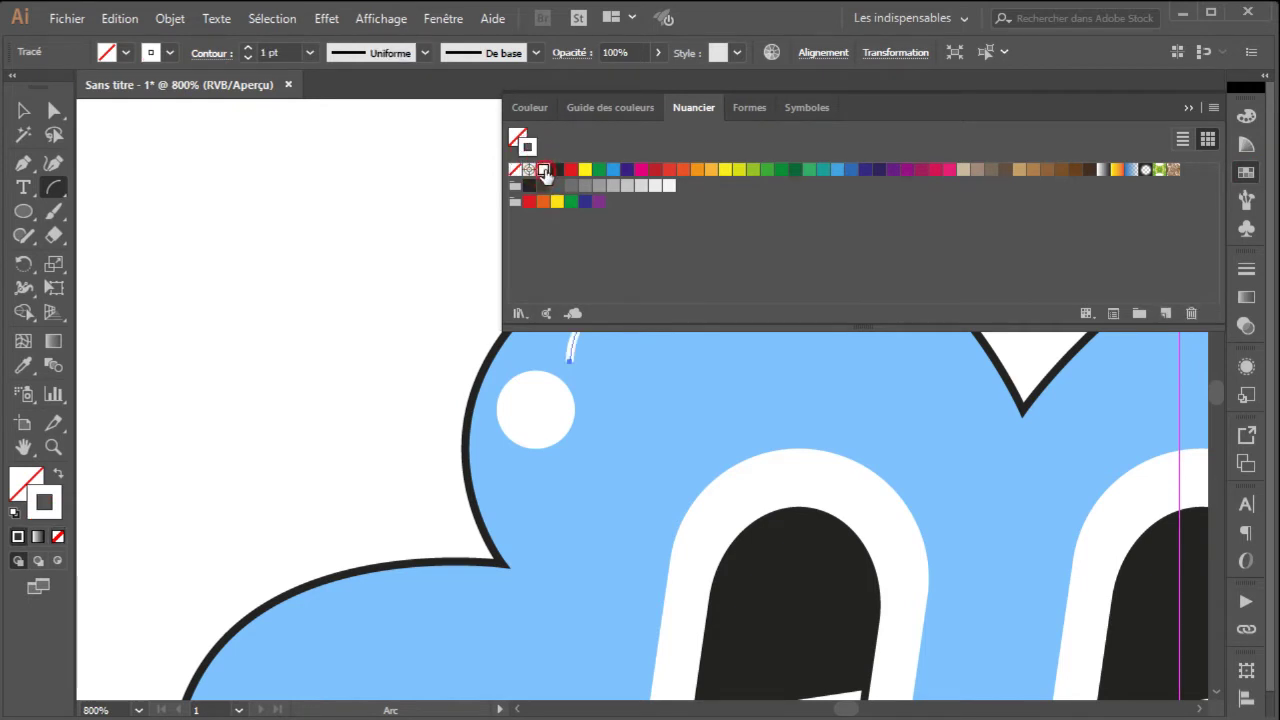
click(1189, 107)
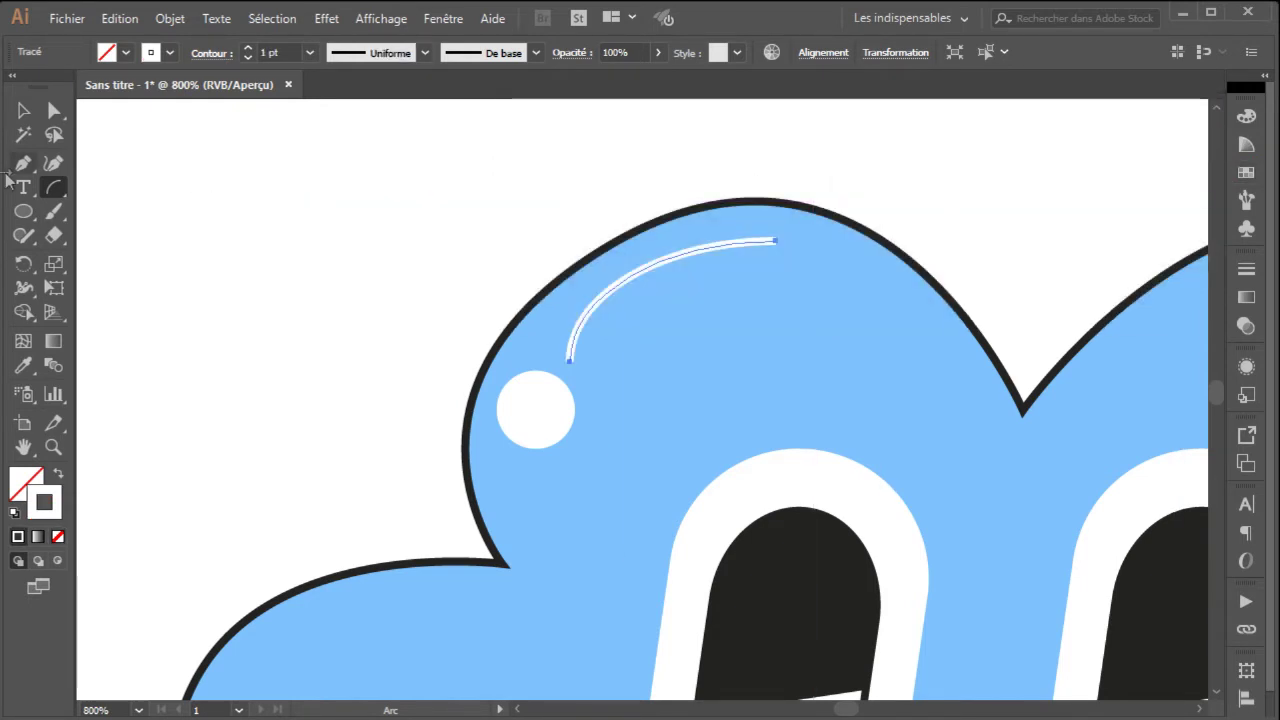
Step: Reshape the white highlight arc by adjusting both end handles so it follows the lobe's outline more closely
key(a)
click(571, 361)
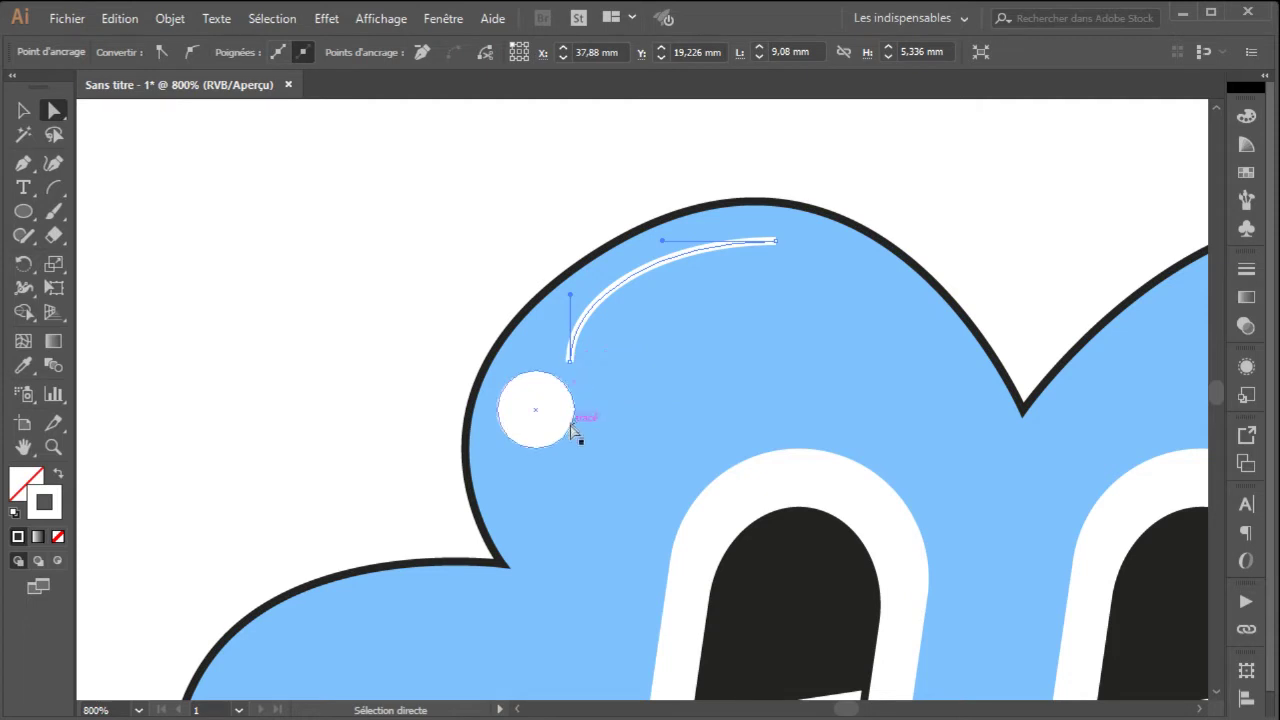
mouse_move(571, 297)
mouse_down()
mouse_move(593, 293)
mouse_move(580, 286)
mouse_move(591, 301)
mouse_up()
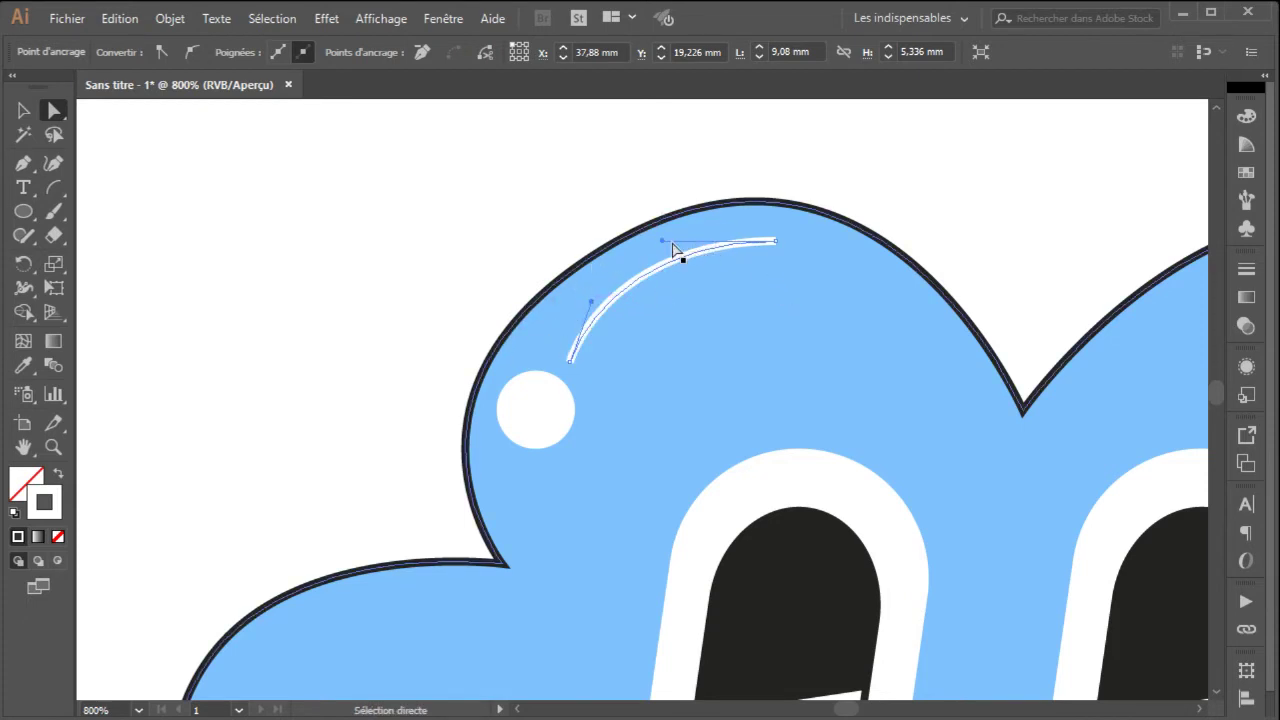
drag(664, 241, 714, 223)
click(543, 189)
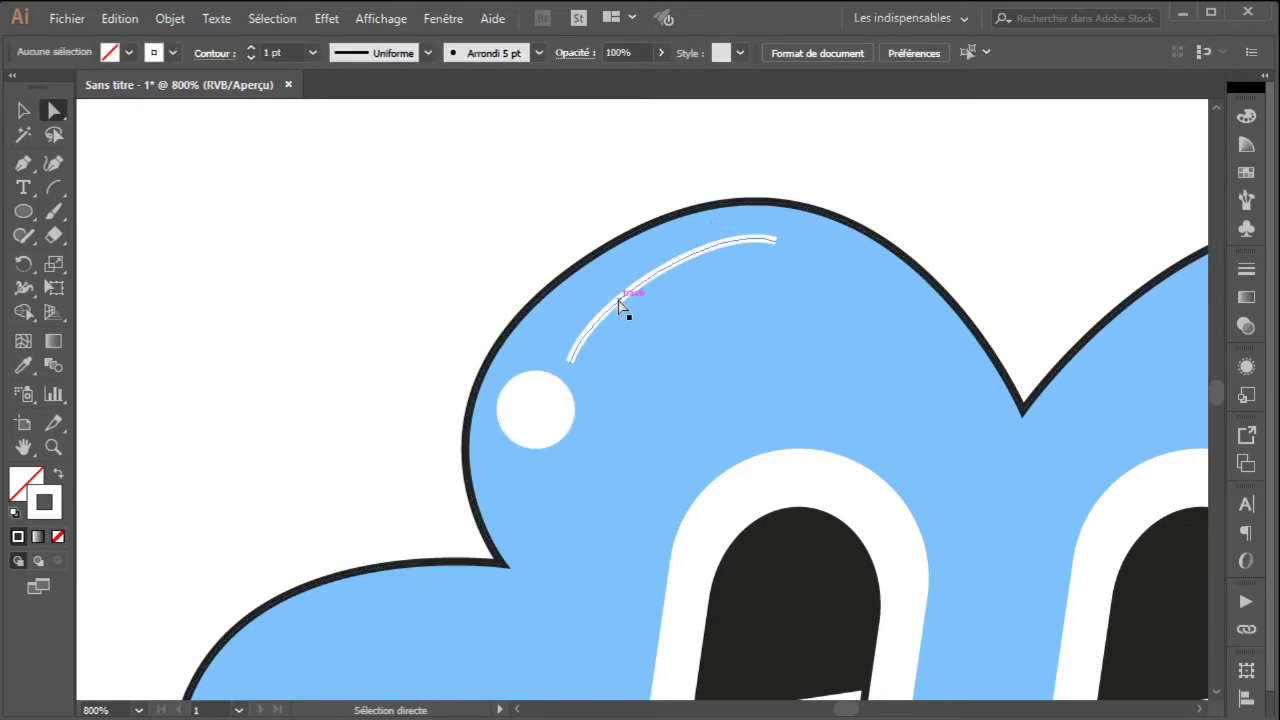
Step: Give the highlight arc's stroke round caps
click(619, 301)
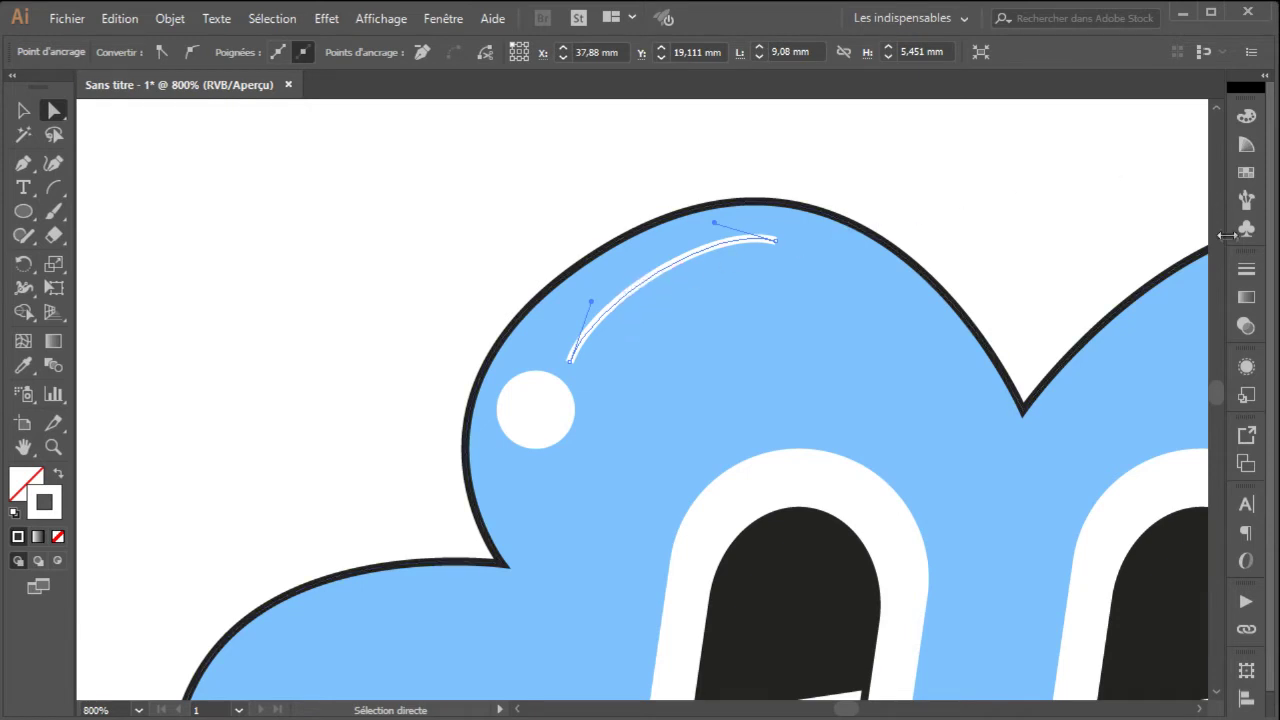
click(1246, 268)
click(1094, 317)
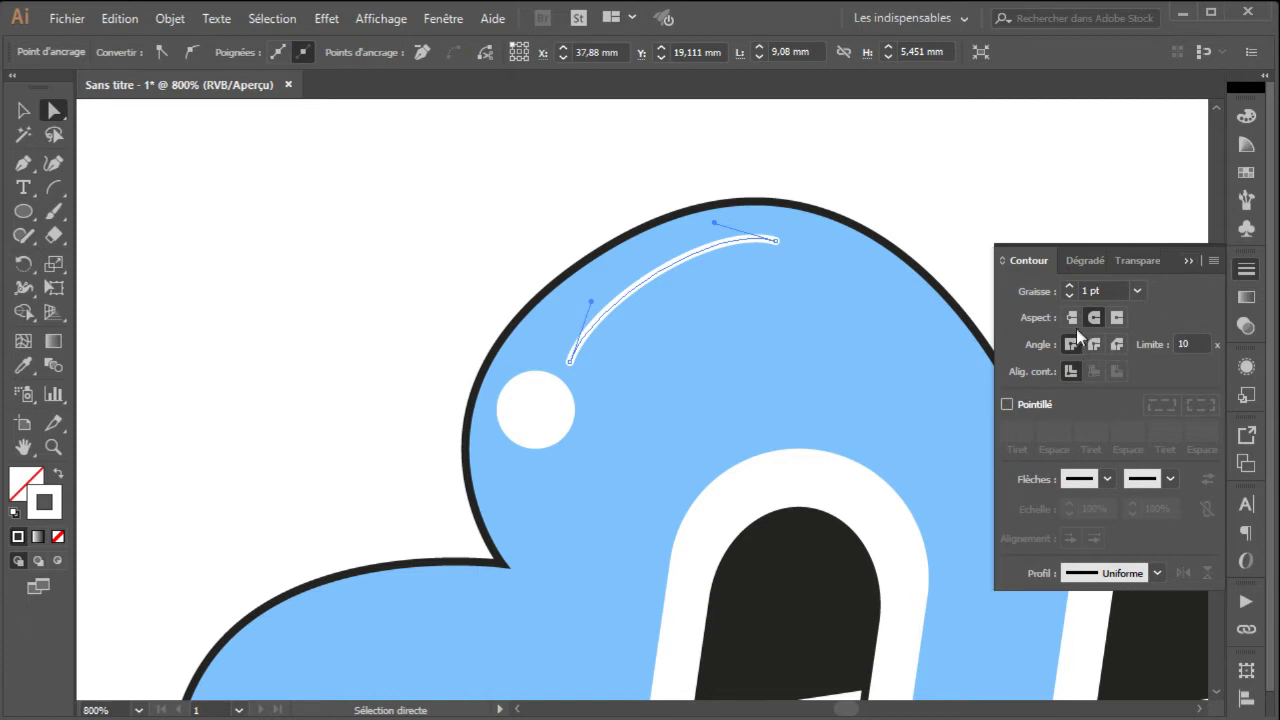
click(1189, 260)
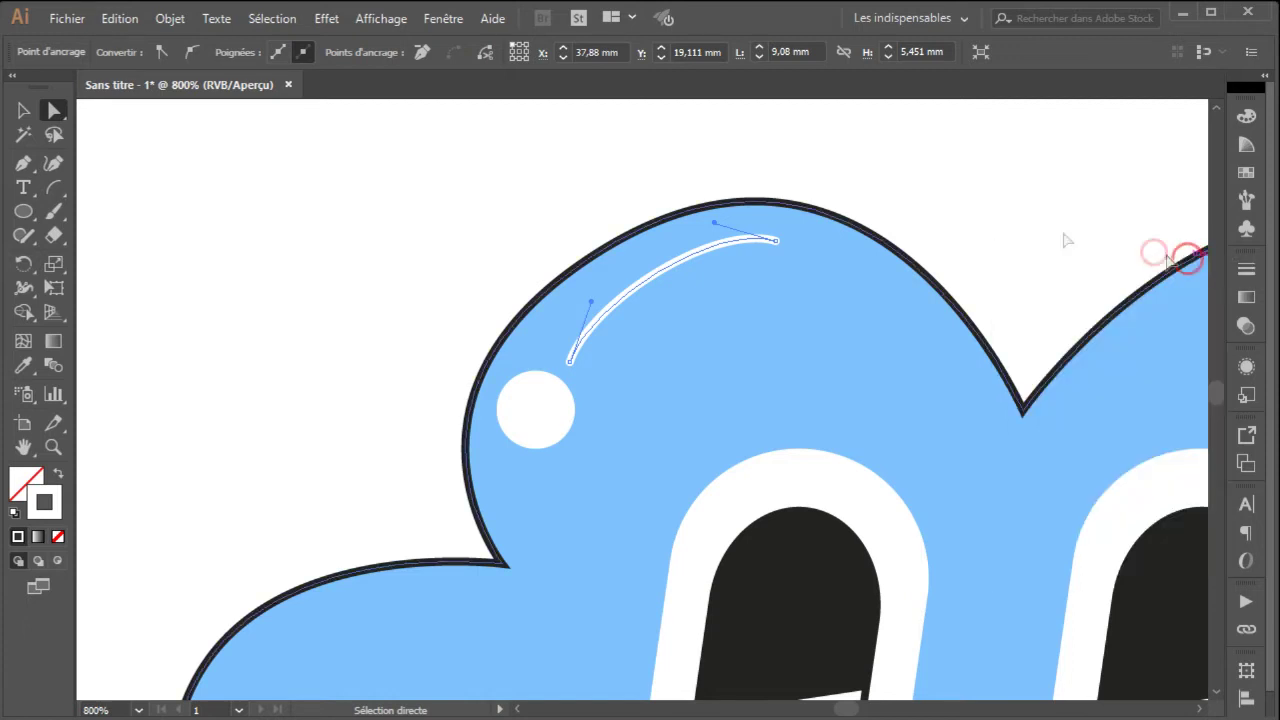
click(551, 212)
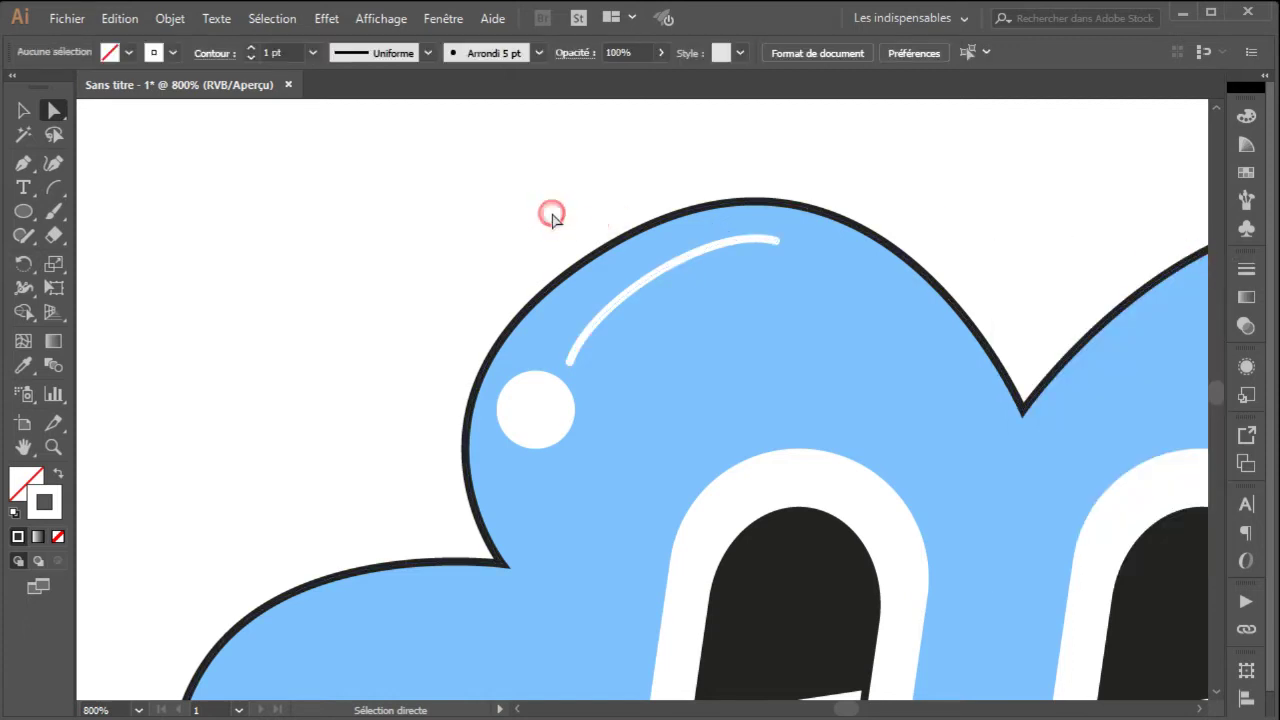
Step: Widen the highlight arc near its lower end to about 2.3 mm with the Width tool so it tapers toward its upper end
click(615, 300)
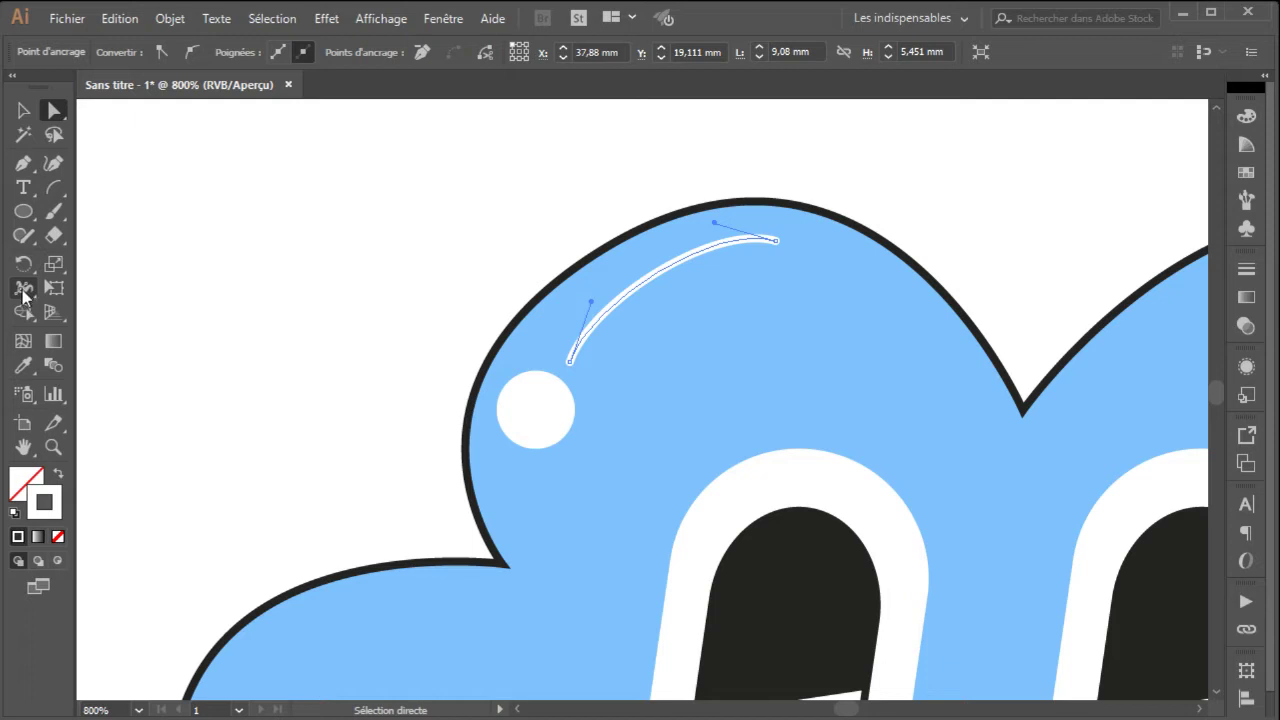
click(25, 290)
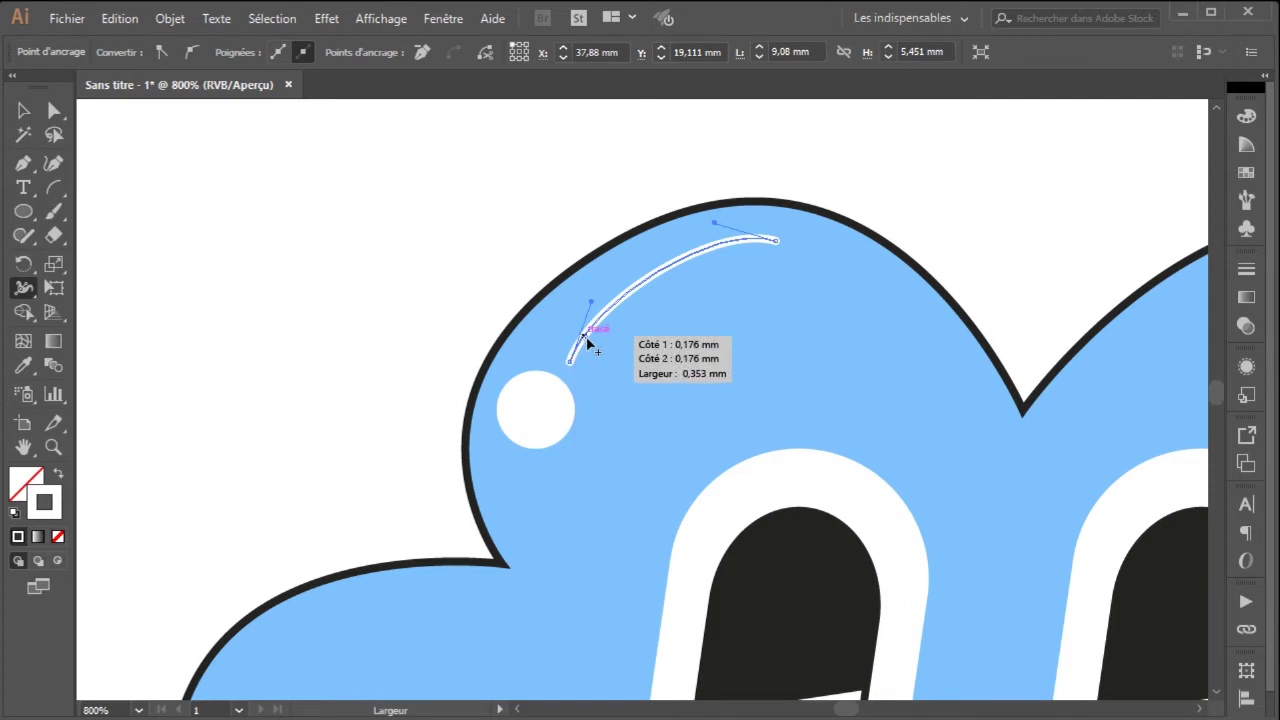
click(586, 337)
drag(594, 340, 607, 347)
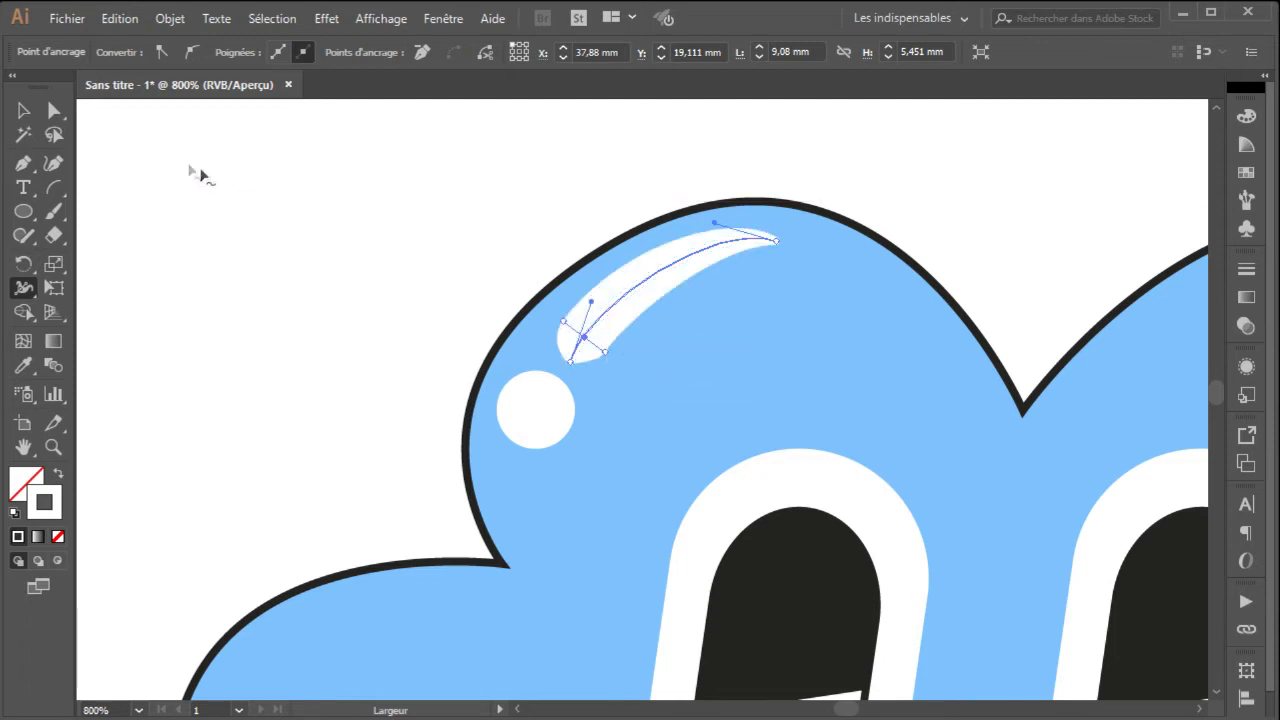
click(54, 110)
click(390, 264)
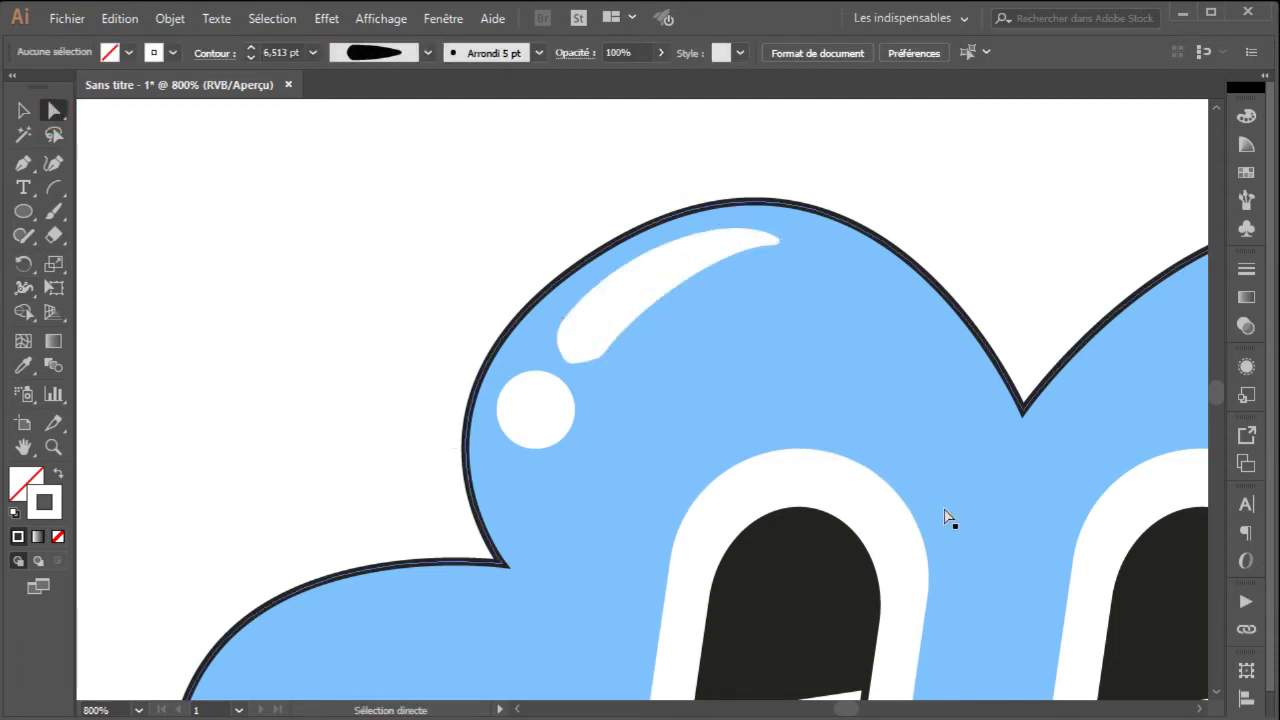
Step: Shift the highlight's width point slightly closer to the stroke's lower end with the Width tool
click(579, 345)
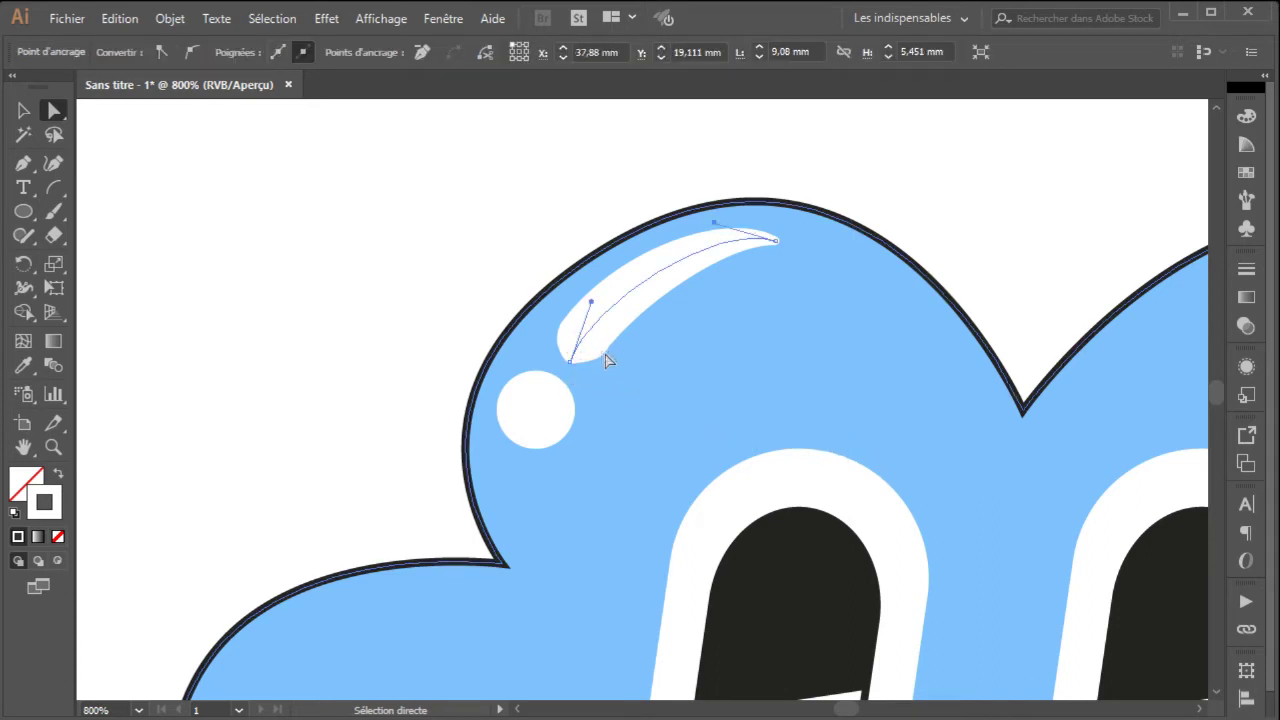
click(24, 288)
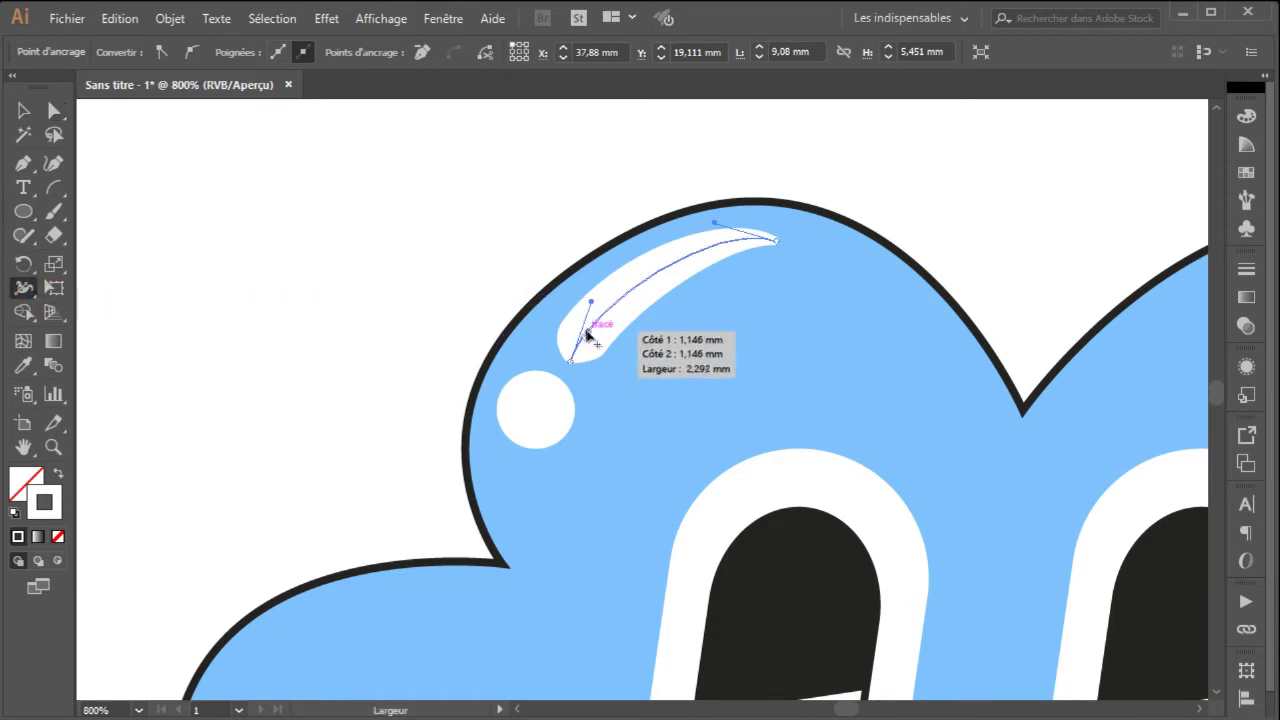
mouse_move(587, 340)
mouse_down()
mouse_move(610, 330)
mouse_move(591, 289)
mouse_move(598, 314)
mouse_up()
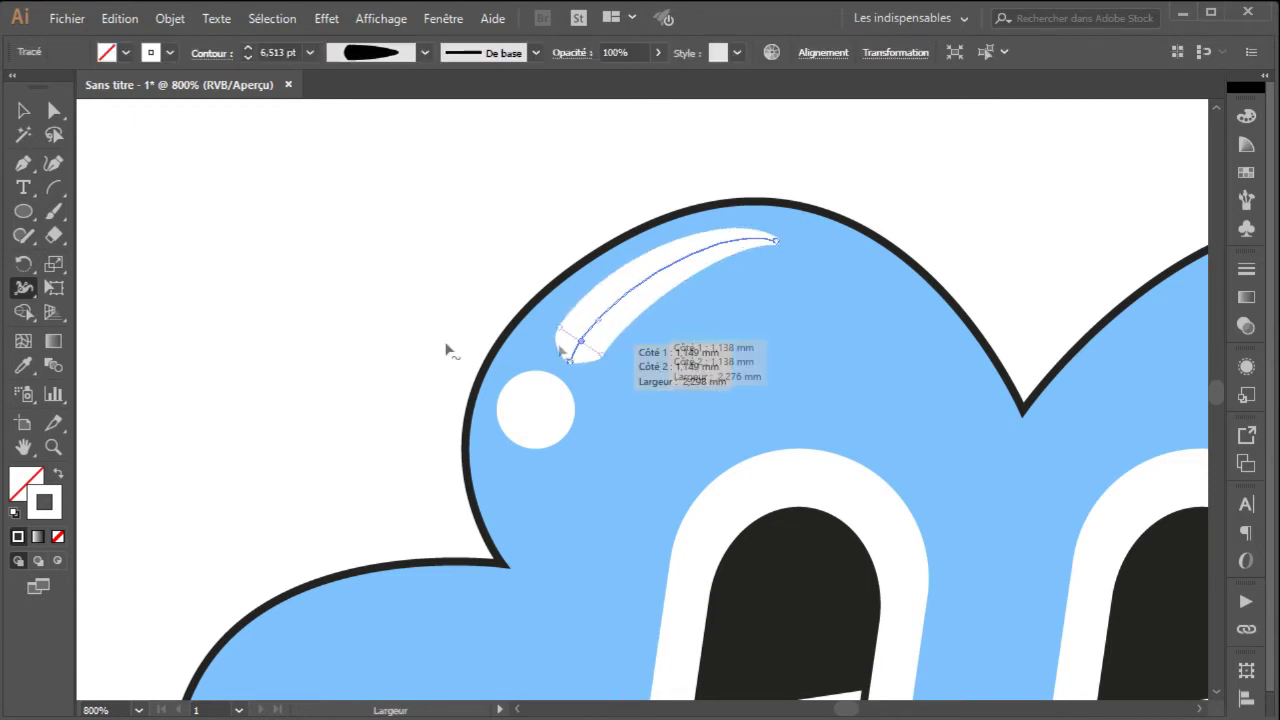
click(54, 110)
Step: Try shifting the direction handle at the highlight's lower end, and move it back to its former position
click(622, 322)
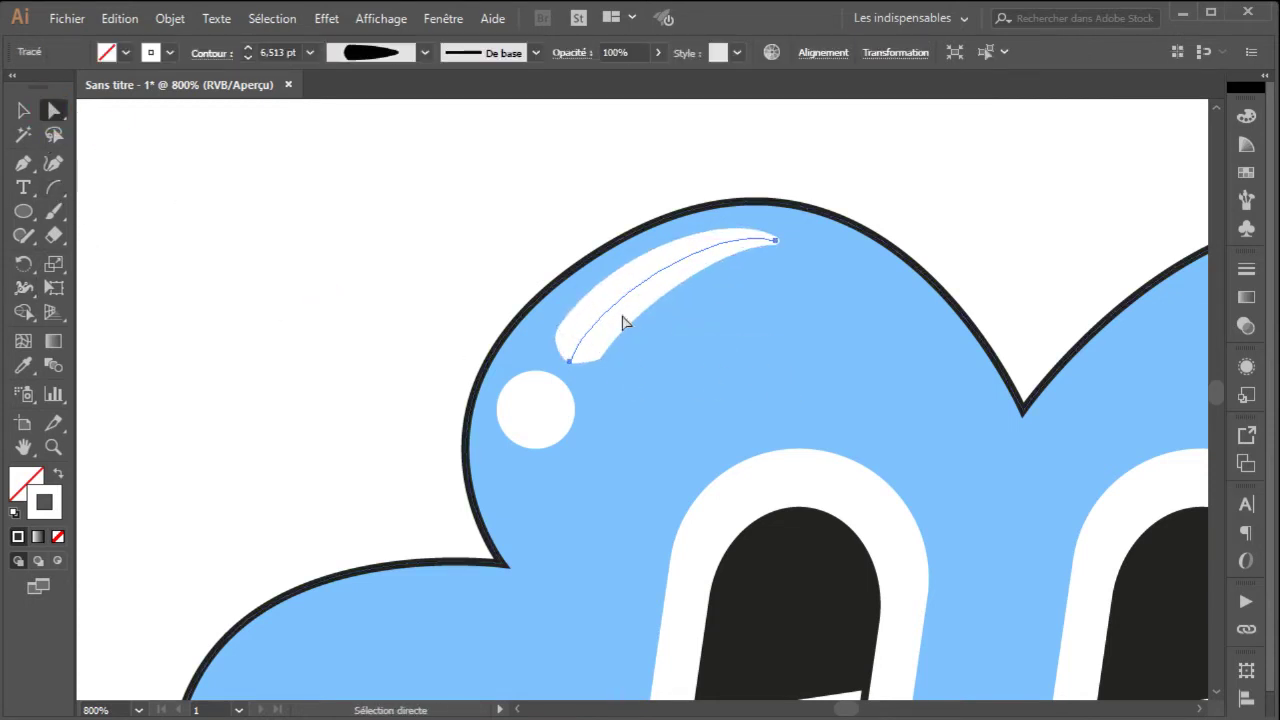
click(604, 349)
click(637, 331)
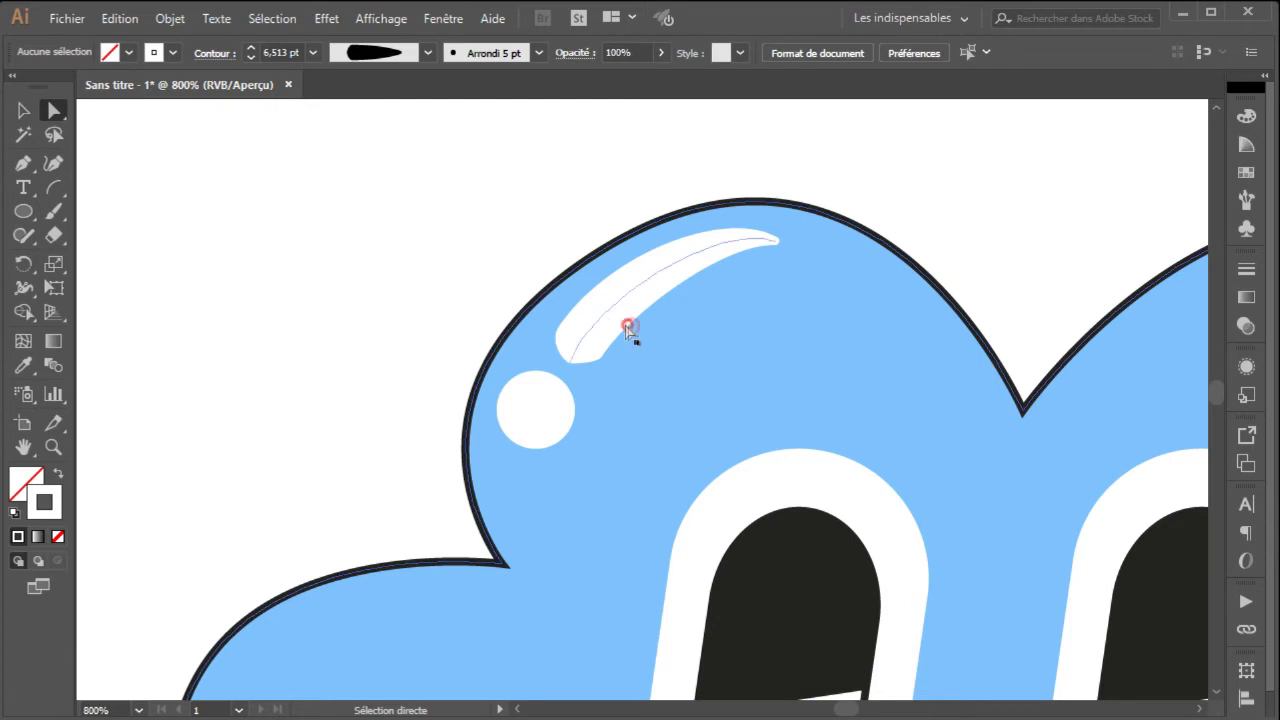
click(606, 317)
mouse_move(589, 303)
mouse_down()
mouse_move(607, 306)
mouse_move(594, 312)
mouse_up()
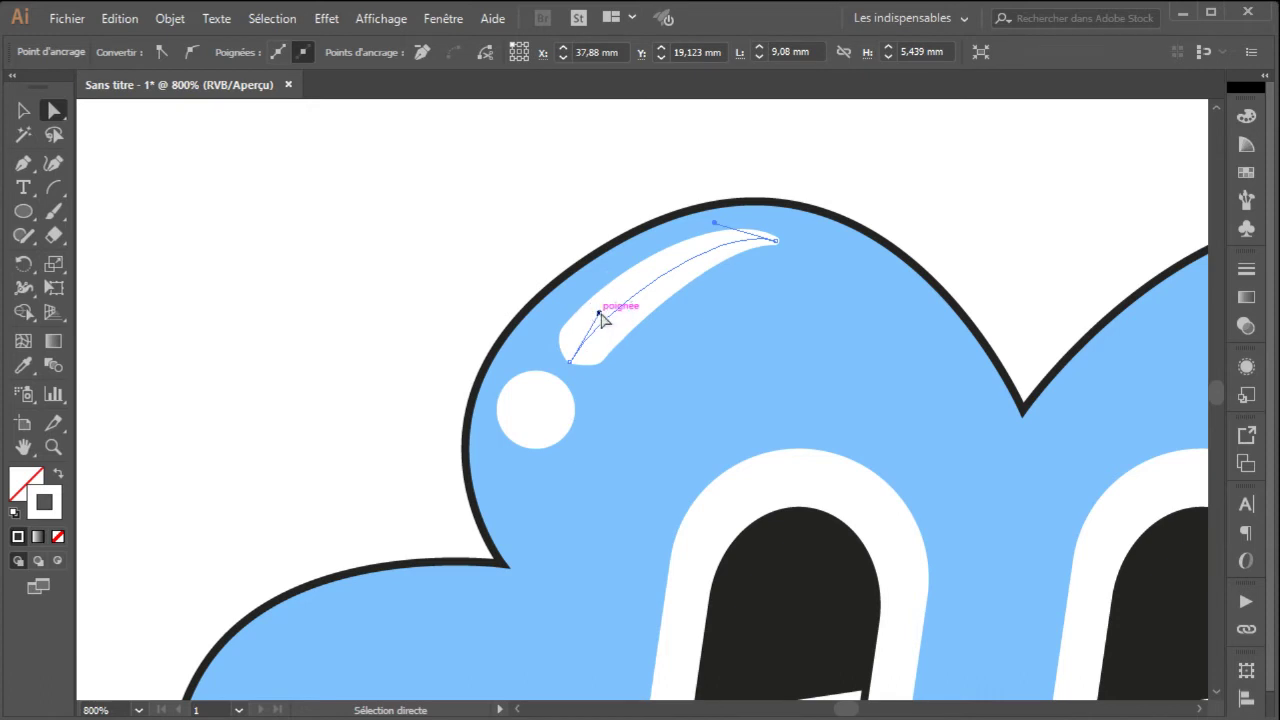
drag(598, 316, 590, 300)
click(766, 165)
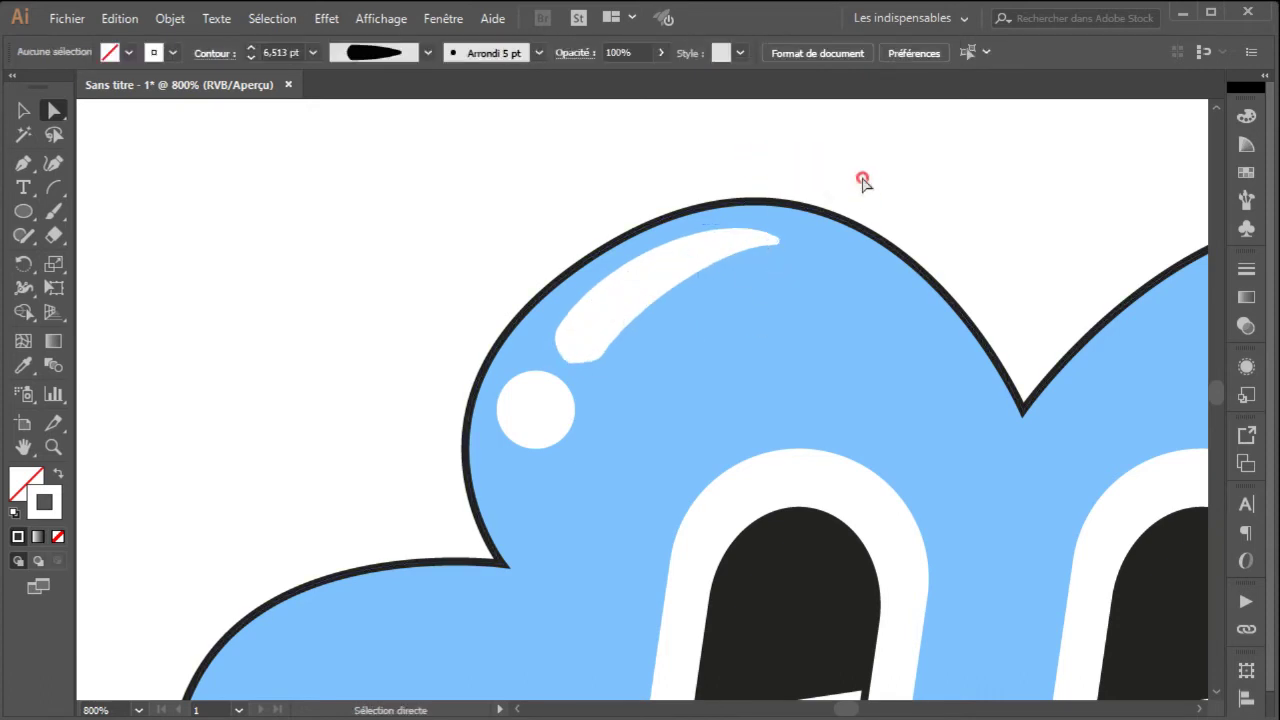
Step: Scale the white circle down to about three quarters of its size, keeping it just below the curved highlight
click(539, 440)
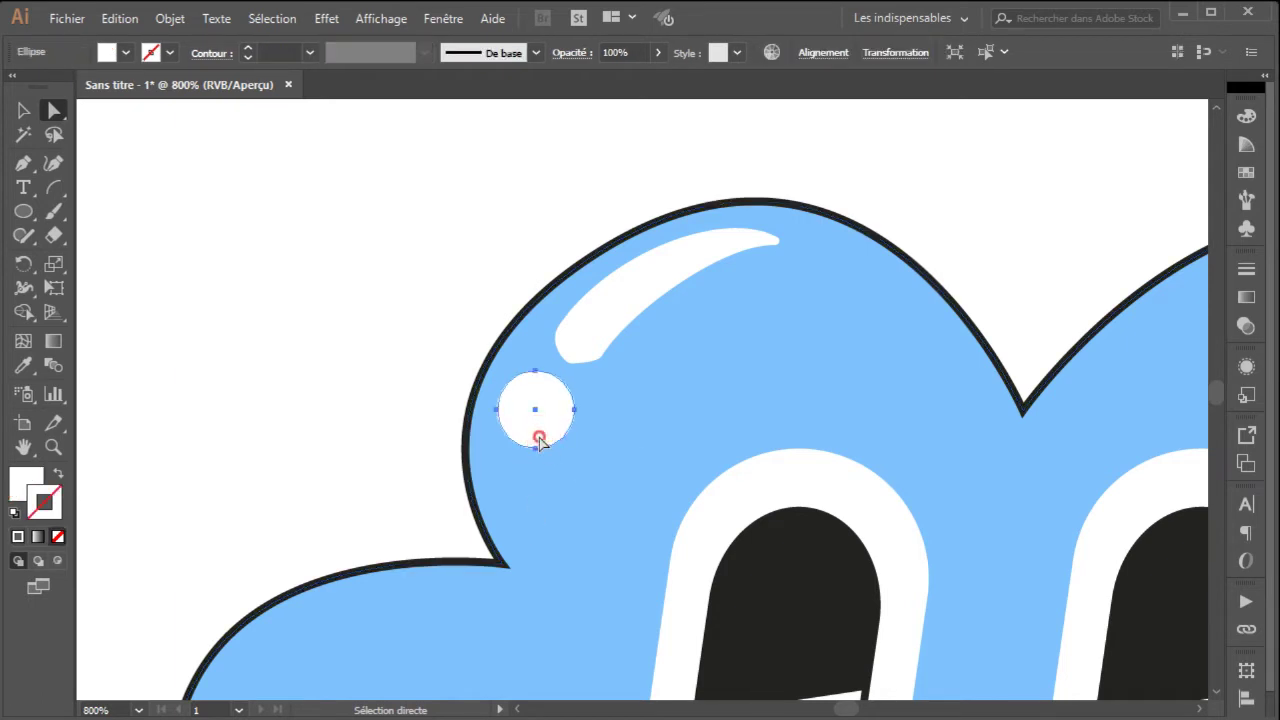
click(23, 113)
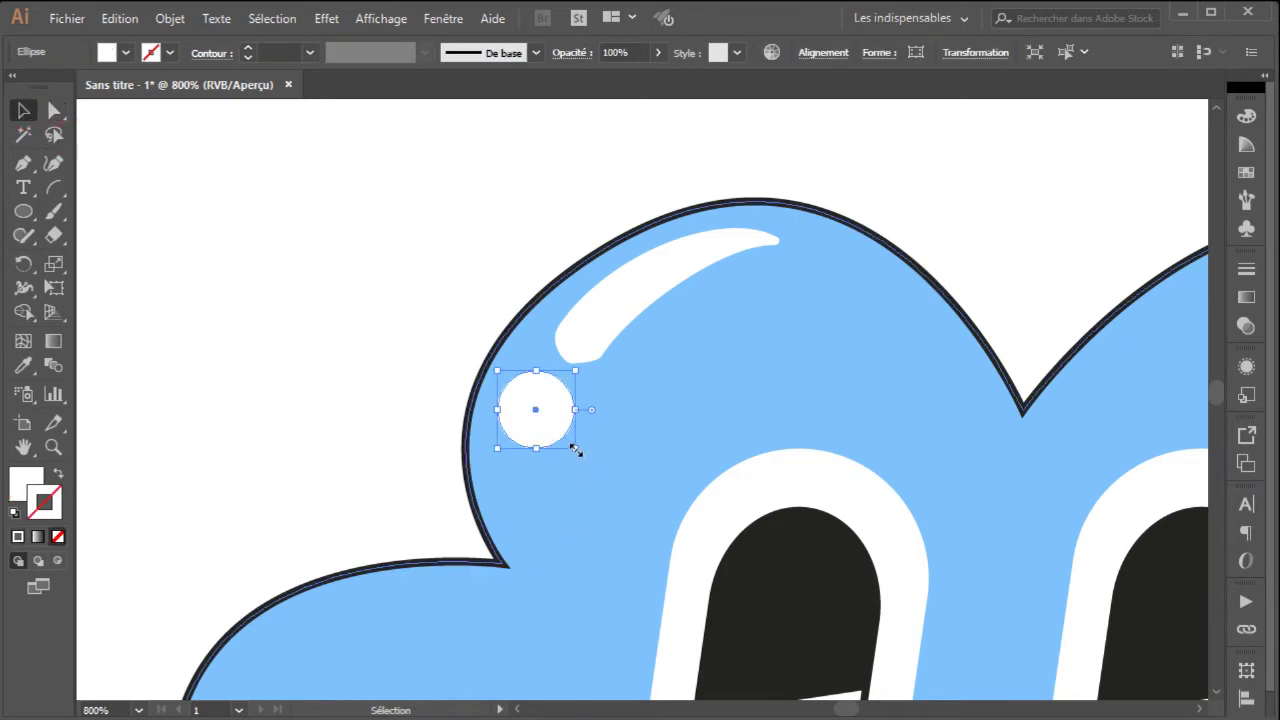
drag(575, 449, 556, 409)
click(451, 299)
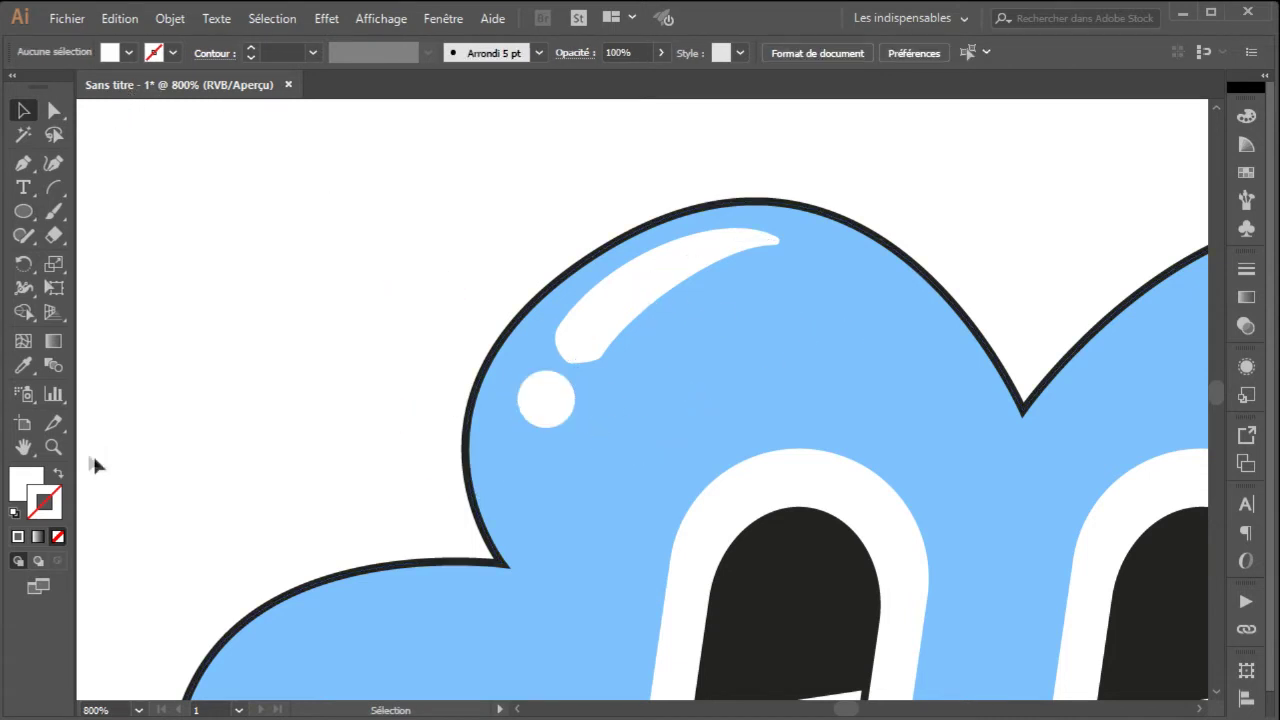
Step: Examine the whole character with its new shine highlights at 200% zoom
click(54, 446)
alt+click(594, 363)
alt+click(663, 389)
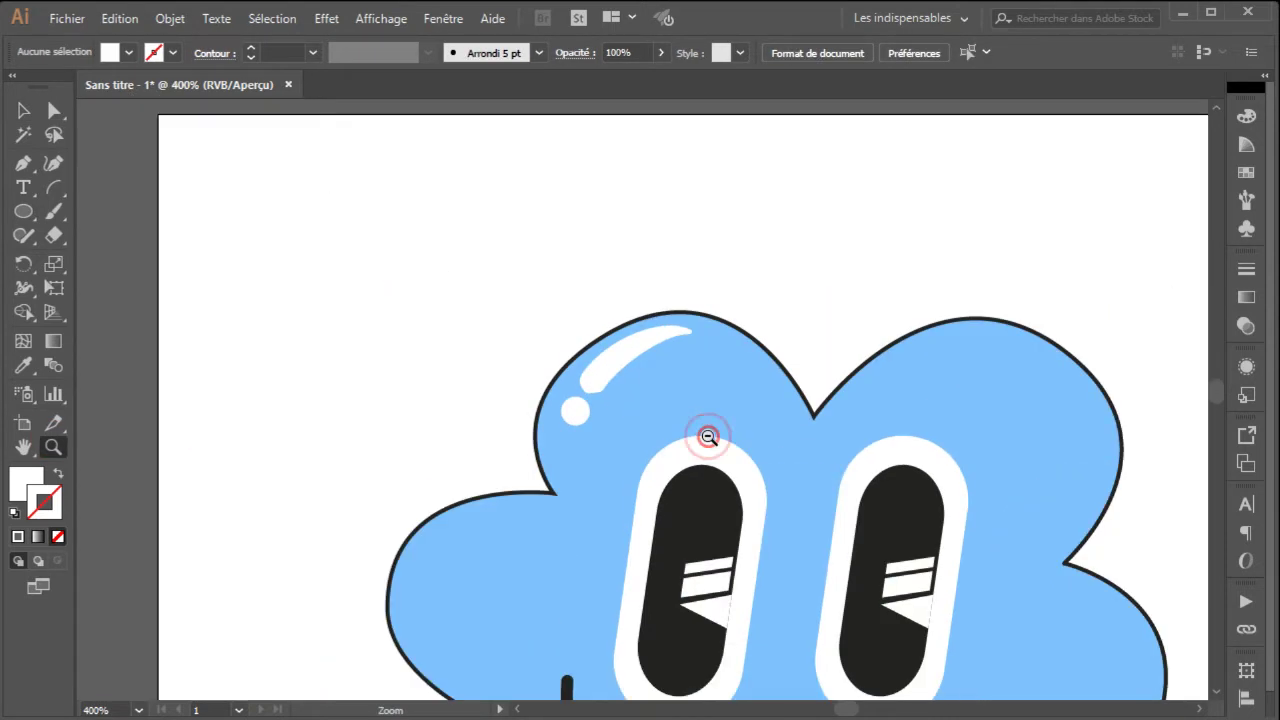
alt+click(700, 430)
alt+click(697, 421)
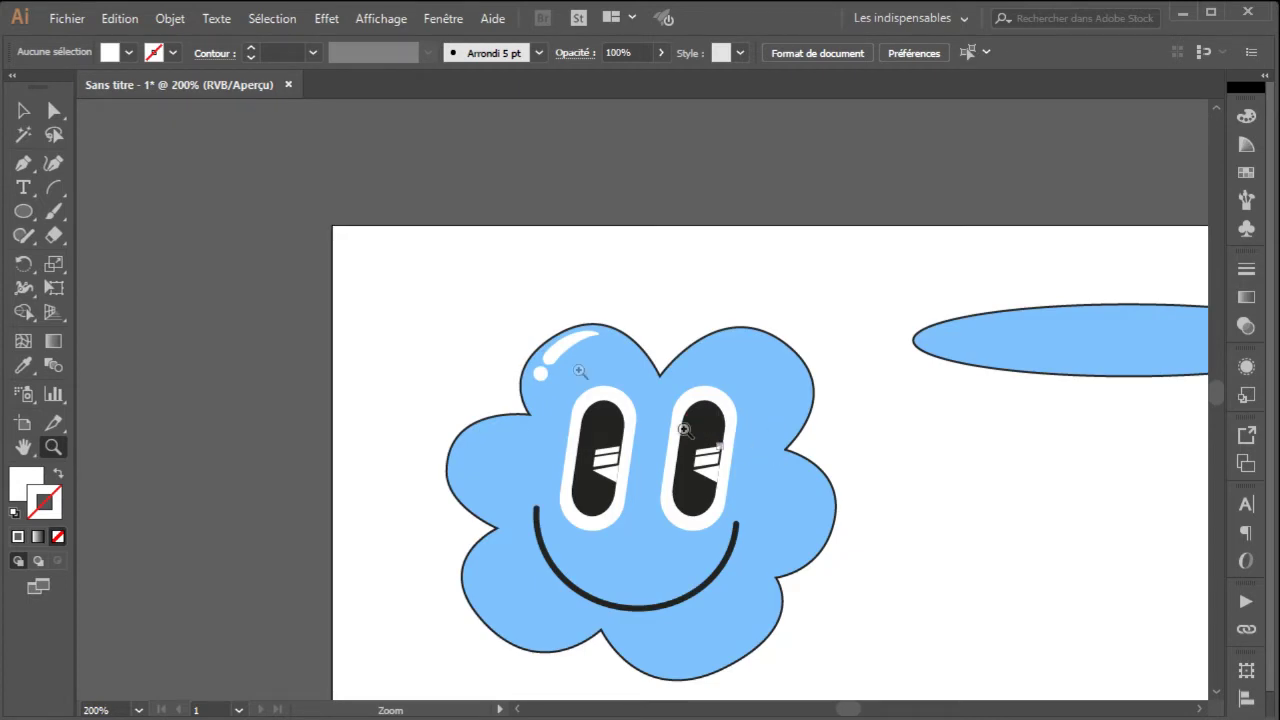
key(v)
scroll(770, 280, down, 3)
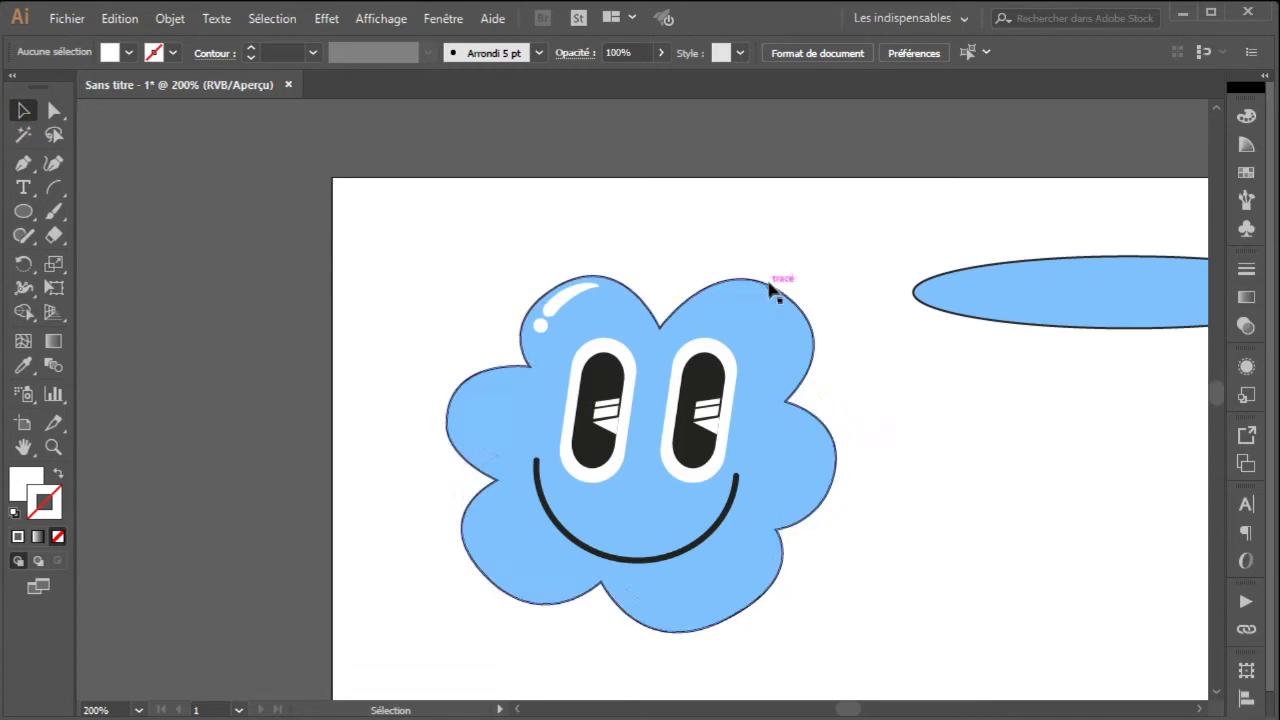
scroll(766, 288, up, 1)
scroll(766, 288, down, 1)
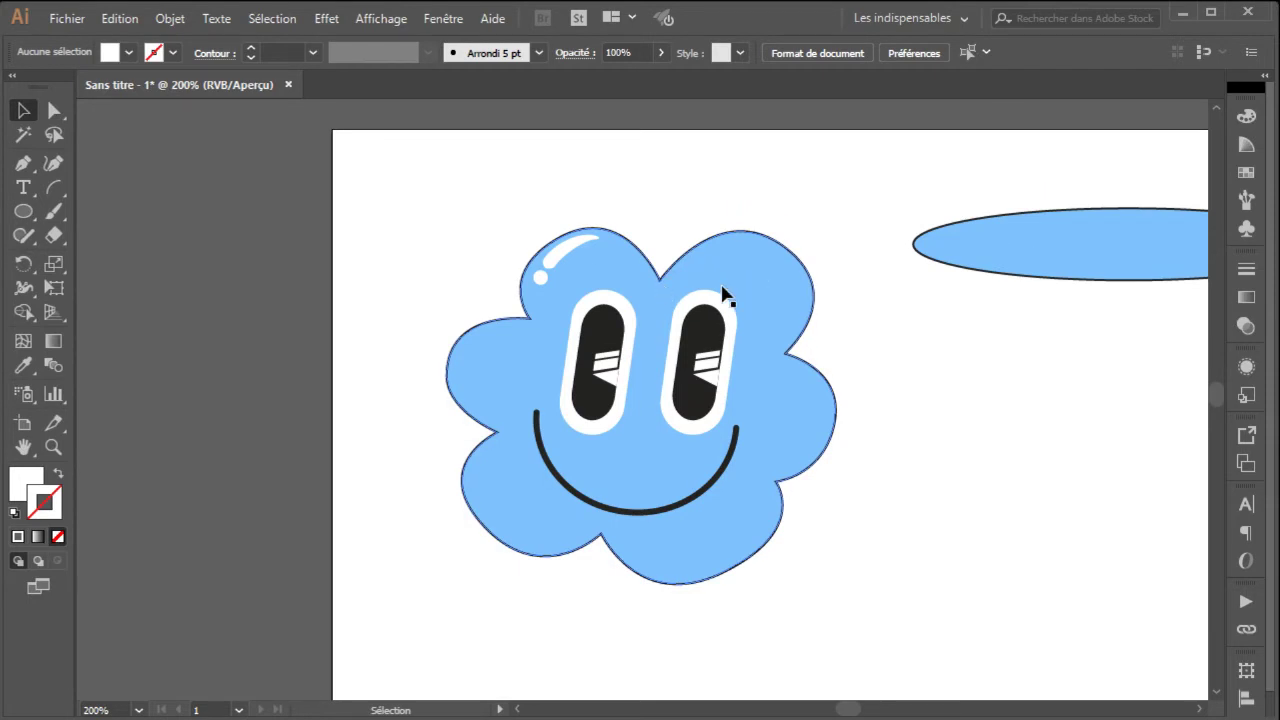
Step: Group the white circle with the curved highlight on the upper-left lobe
click(540, 278)
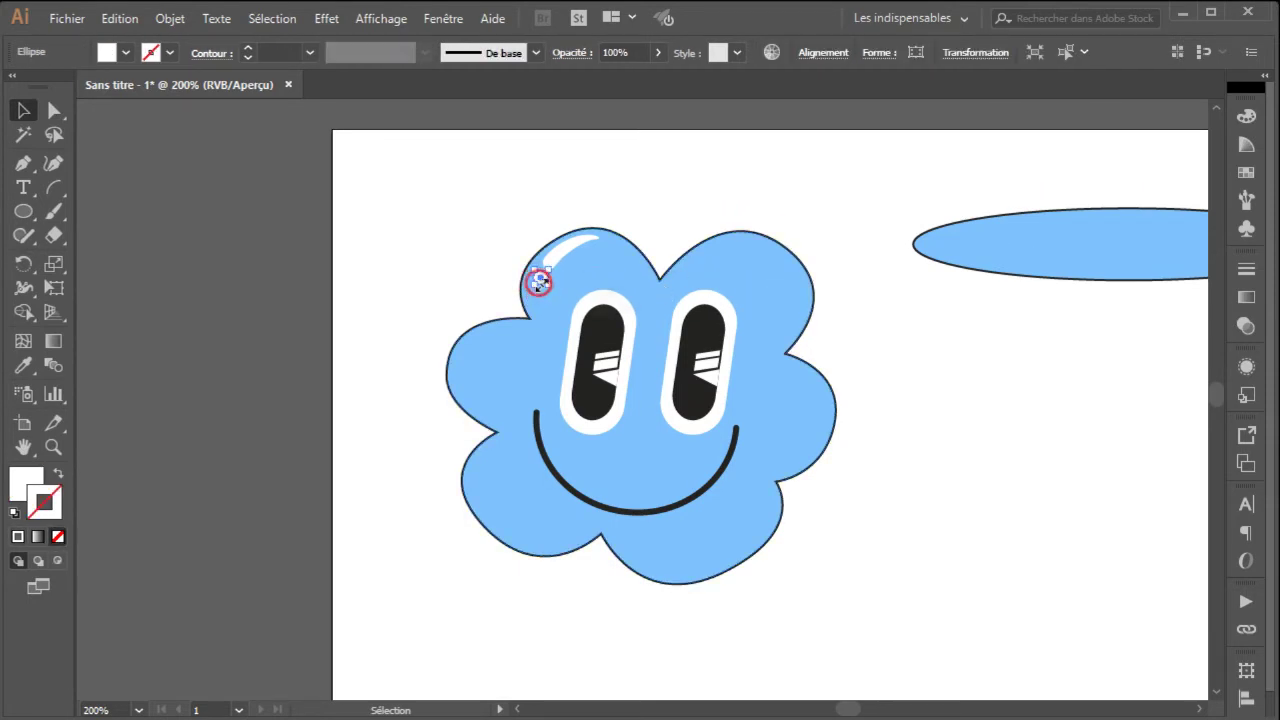
click(566, 252)
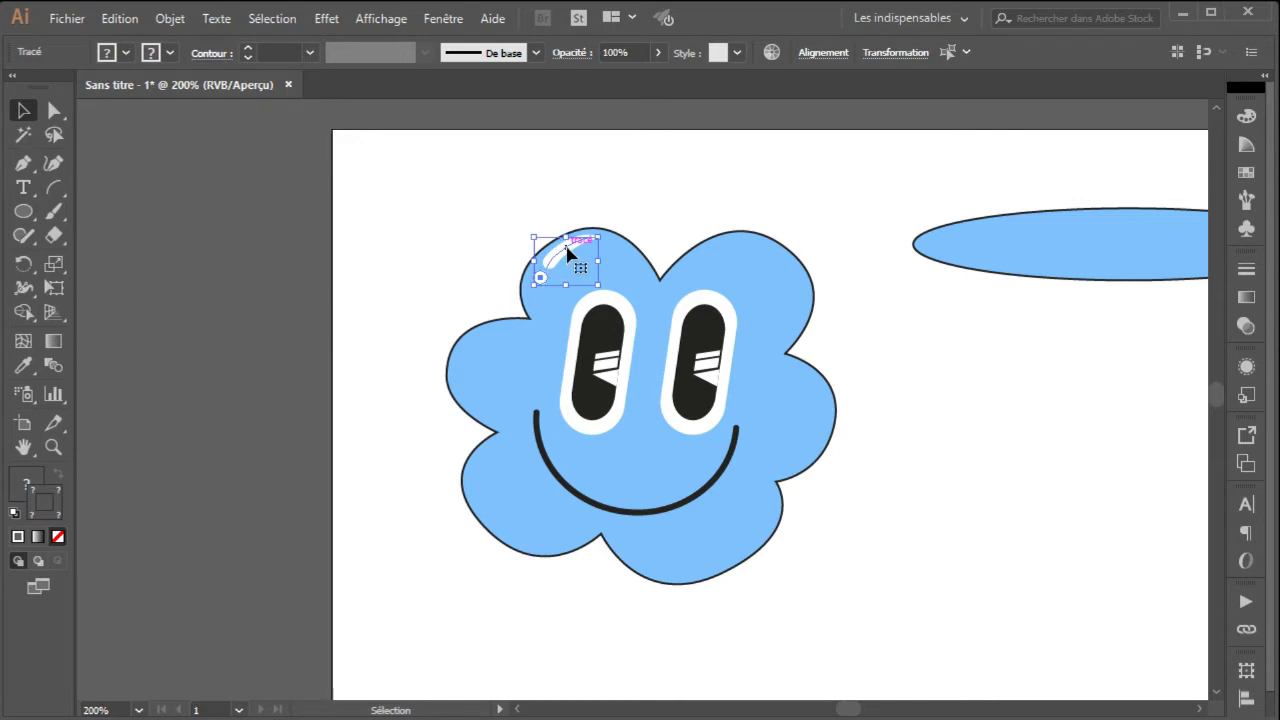
right_click(566, 252)
click(640, 372)
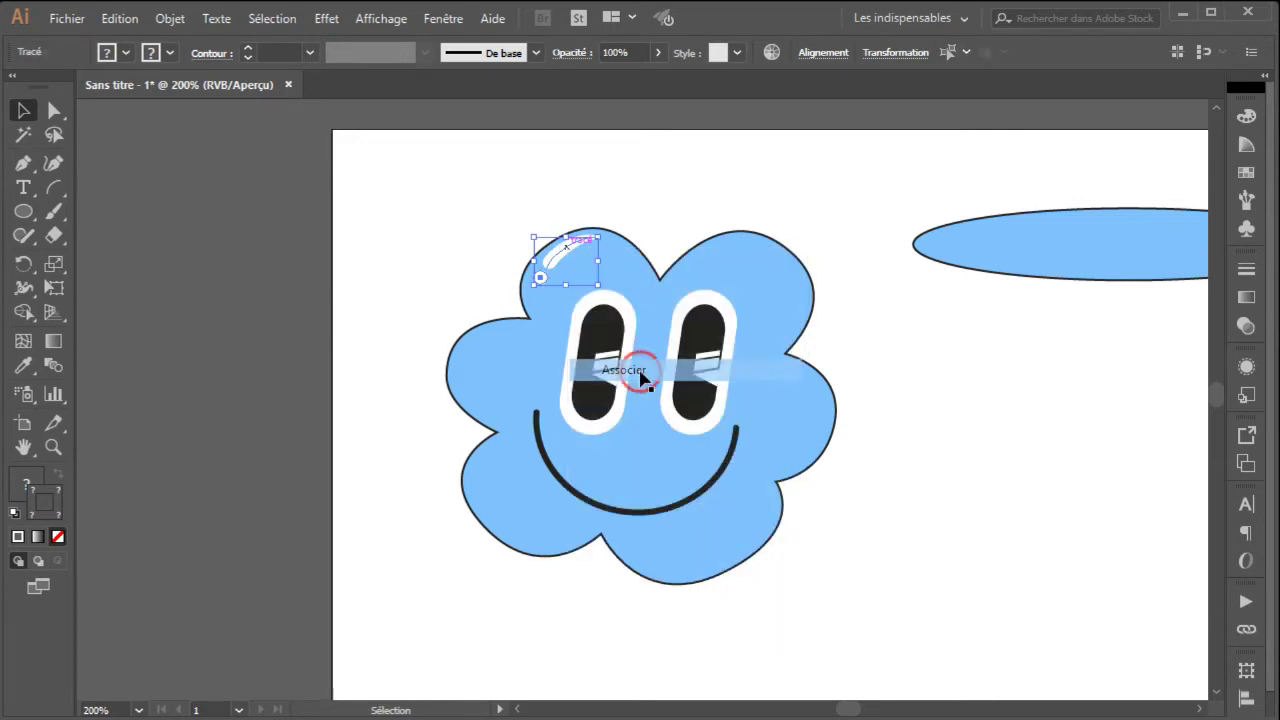
click(601, 182)
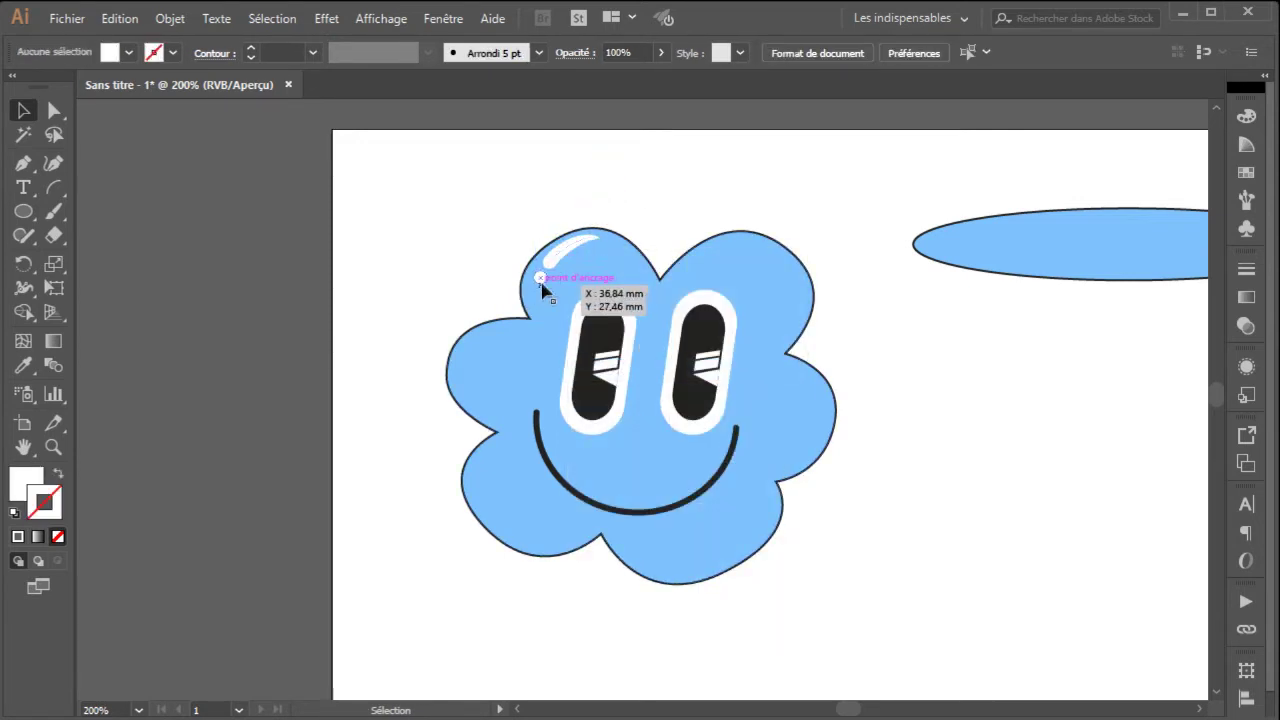
Step: Copy the highlight group onto the cloud's lower-right lobe
click(560, 268)
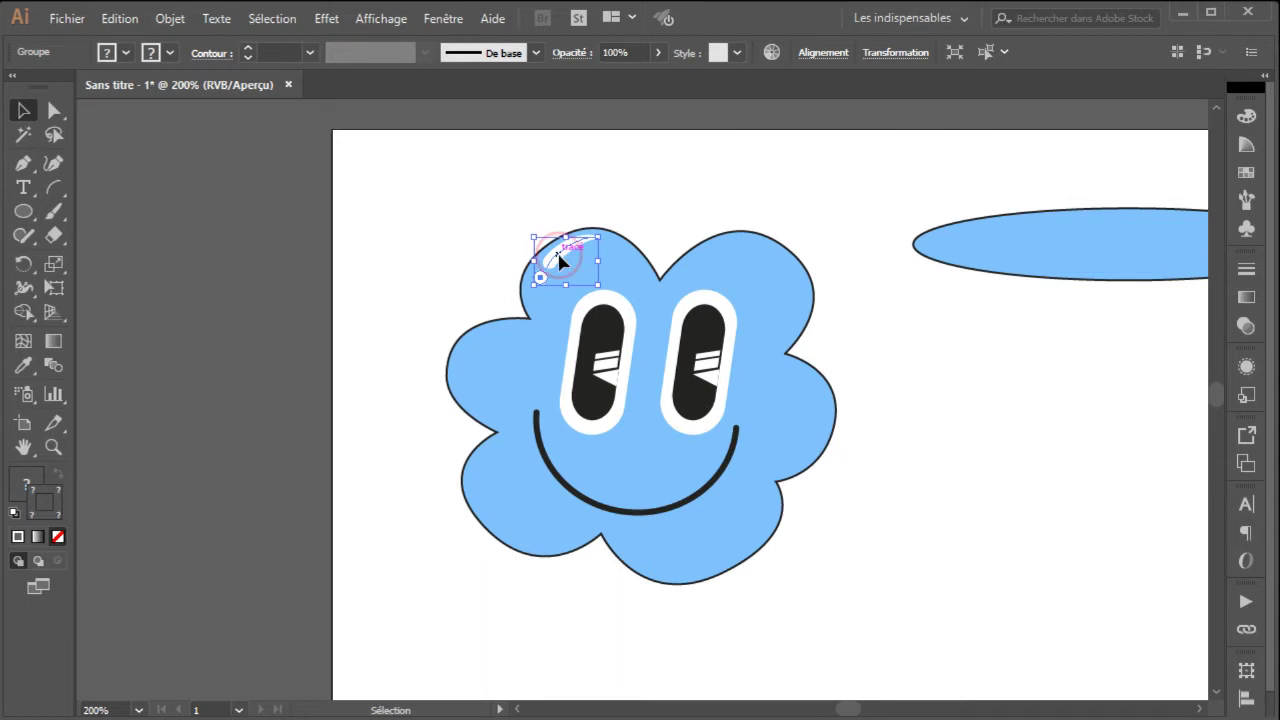
drag(560, 260, 726, 538)
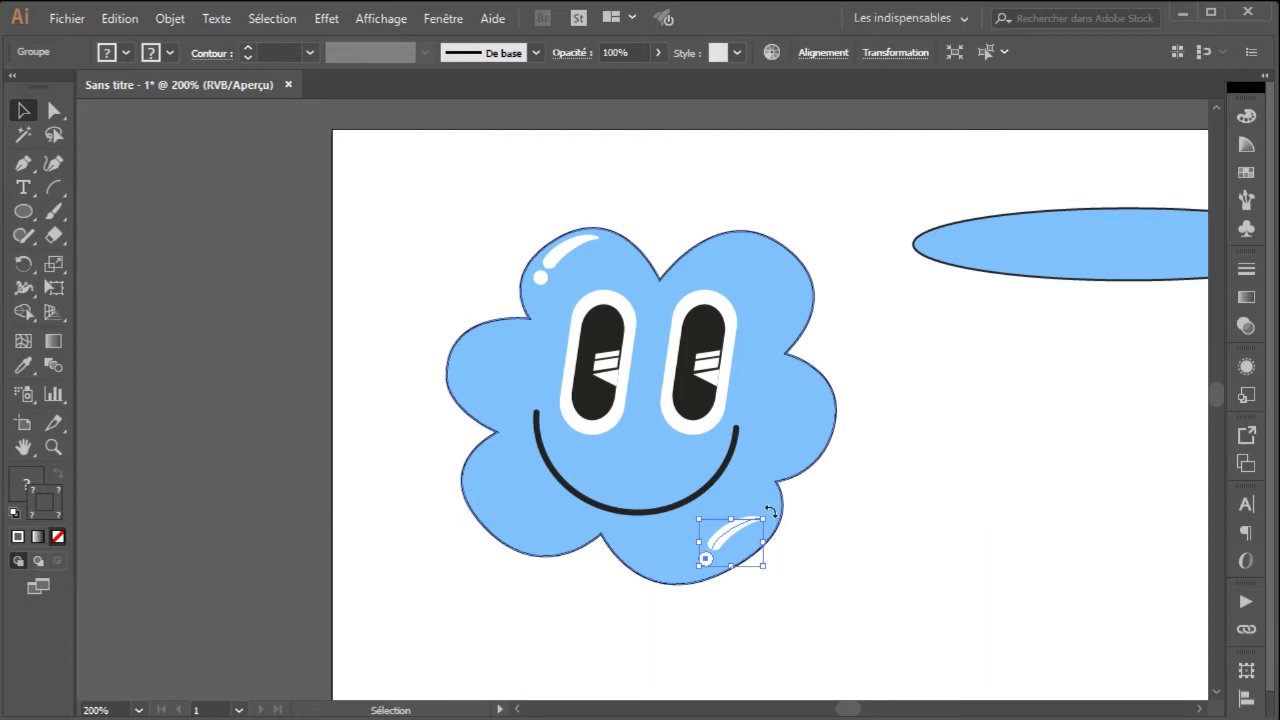
Step: Rotate the copied highlight about 180° and position it just inside the lower-right lobe's outline
drag(770, 511, 669, 594)
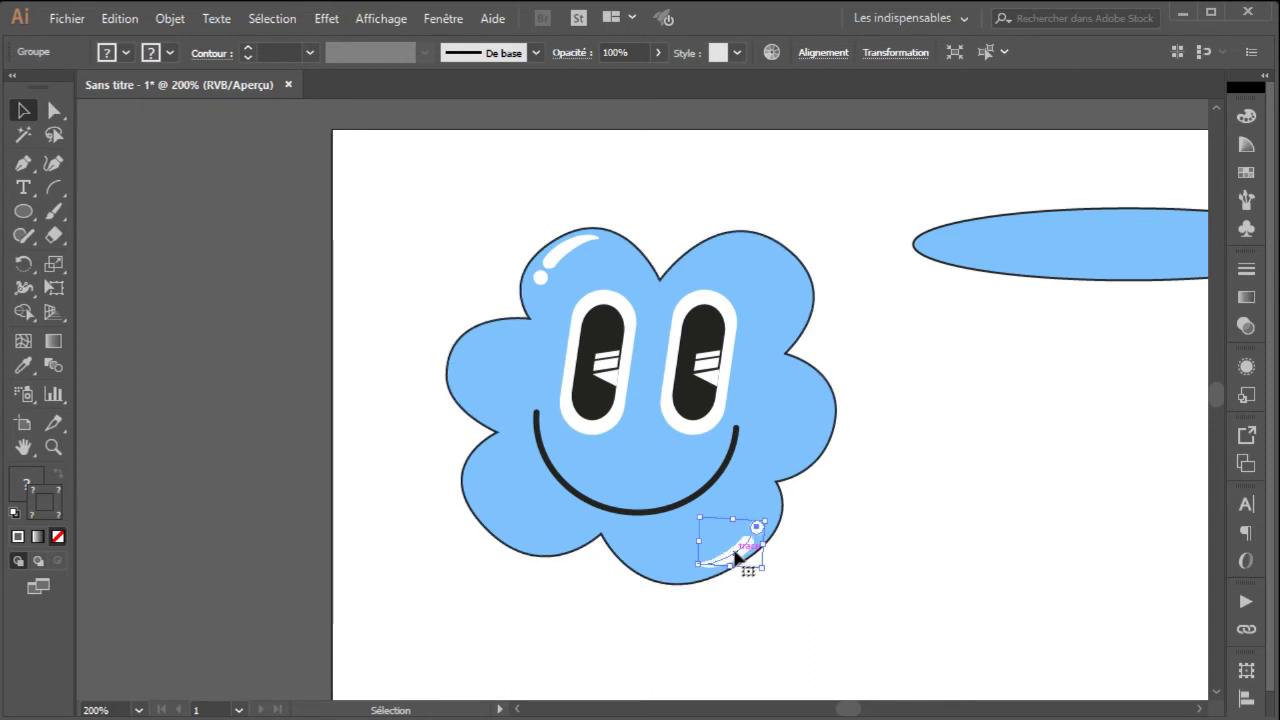
drag(740, 555, 812, 560)
click(820, 557)
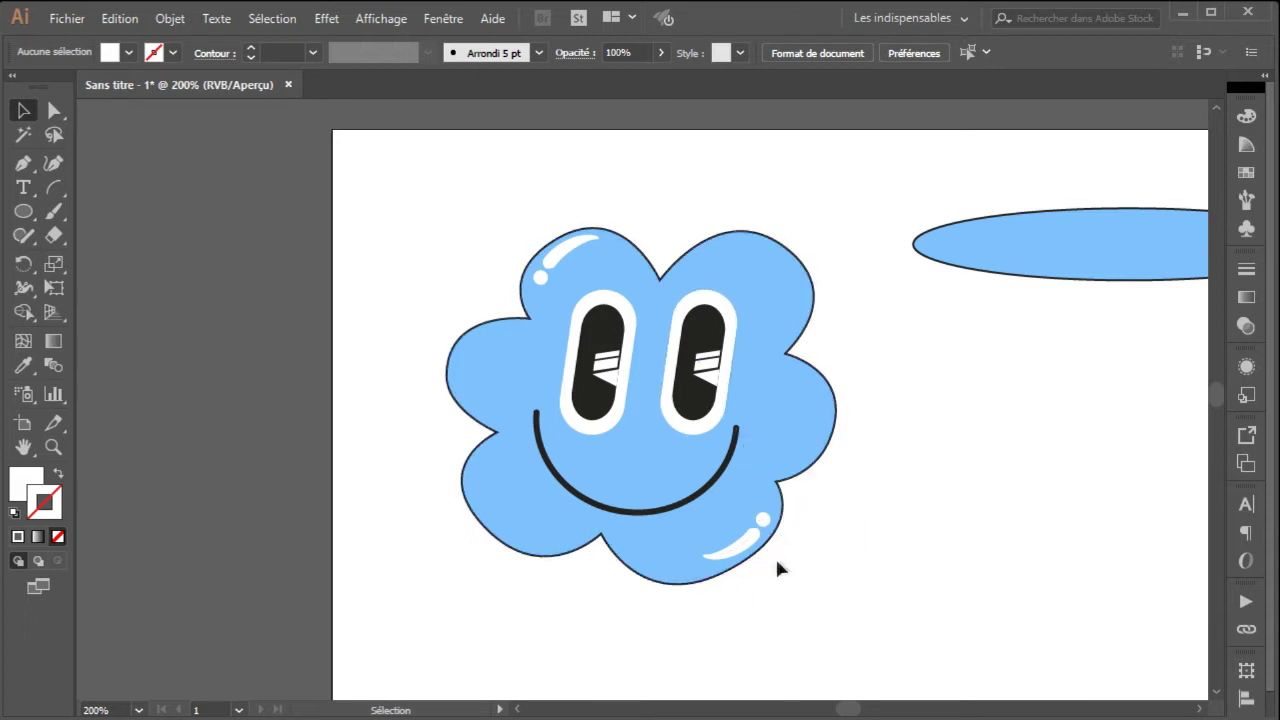
Step: Enlarge the white highlight group on the lower-right lobe and reposition it just inside the lobe's outline
click(54, 449)
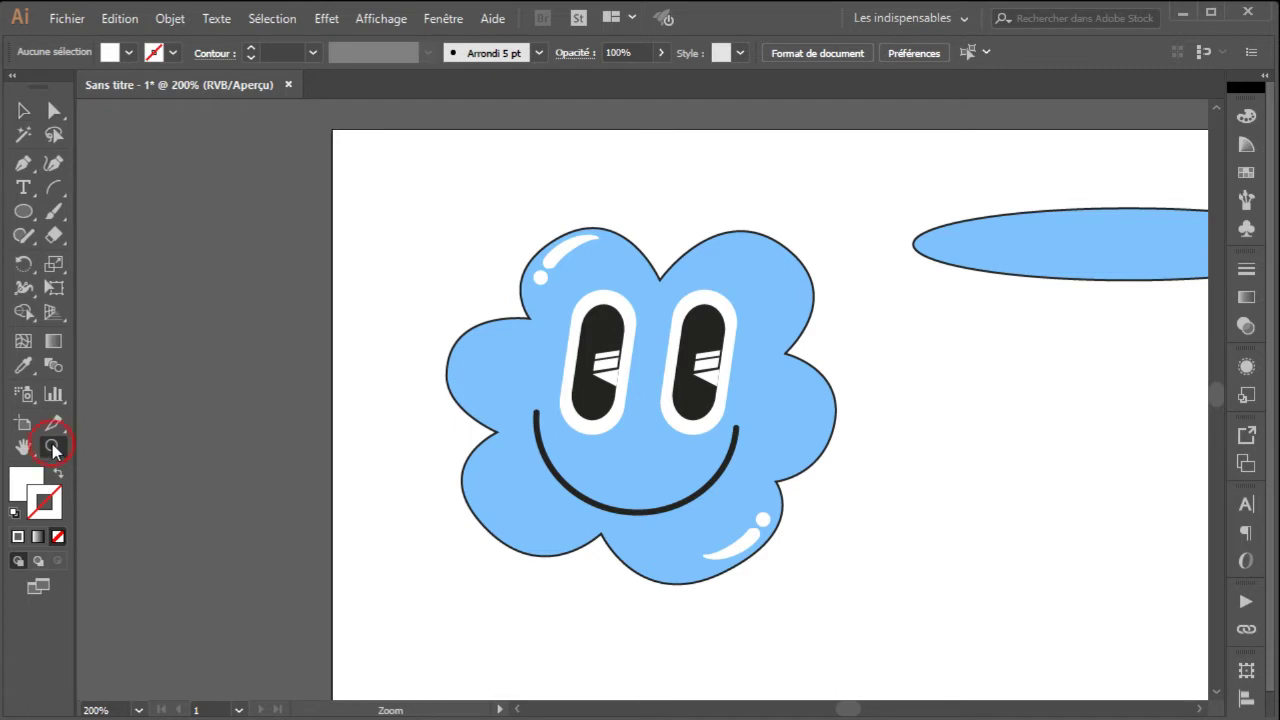
click(738, 549)
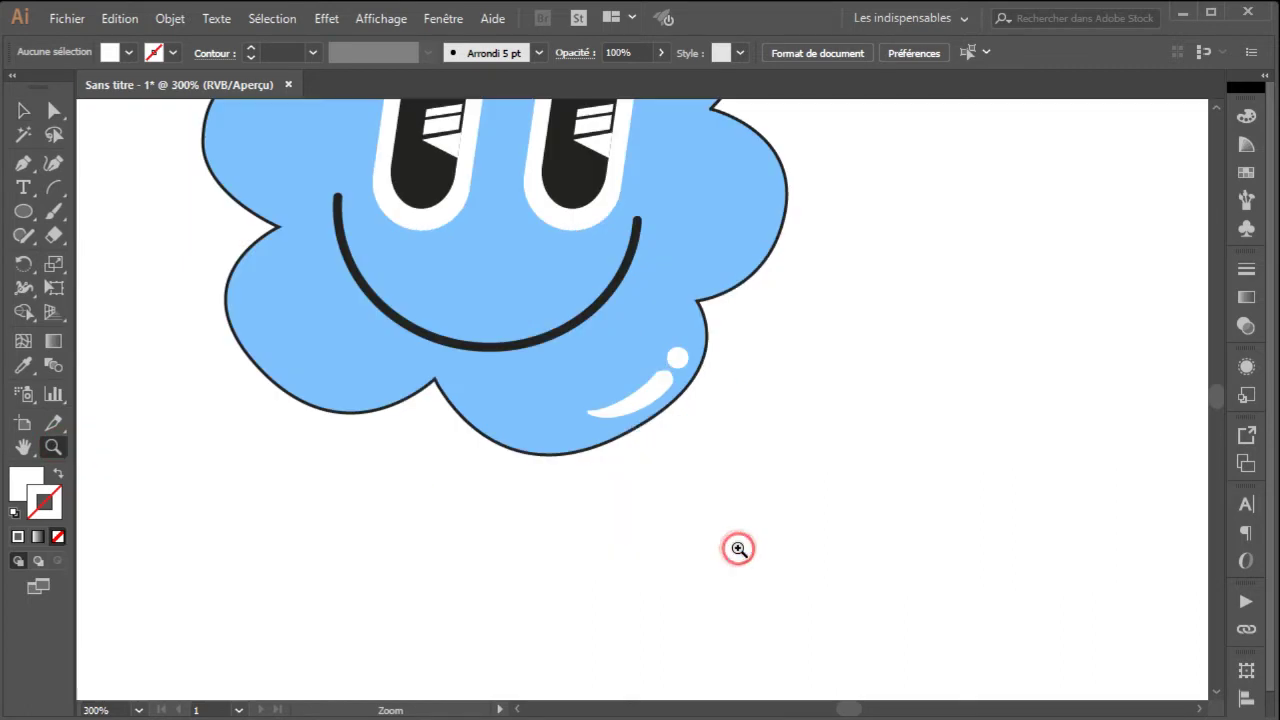
click(623, 397)
click(656, 403)
click(54, 110)
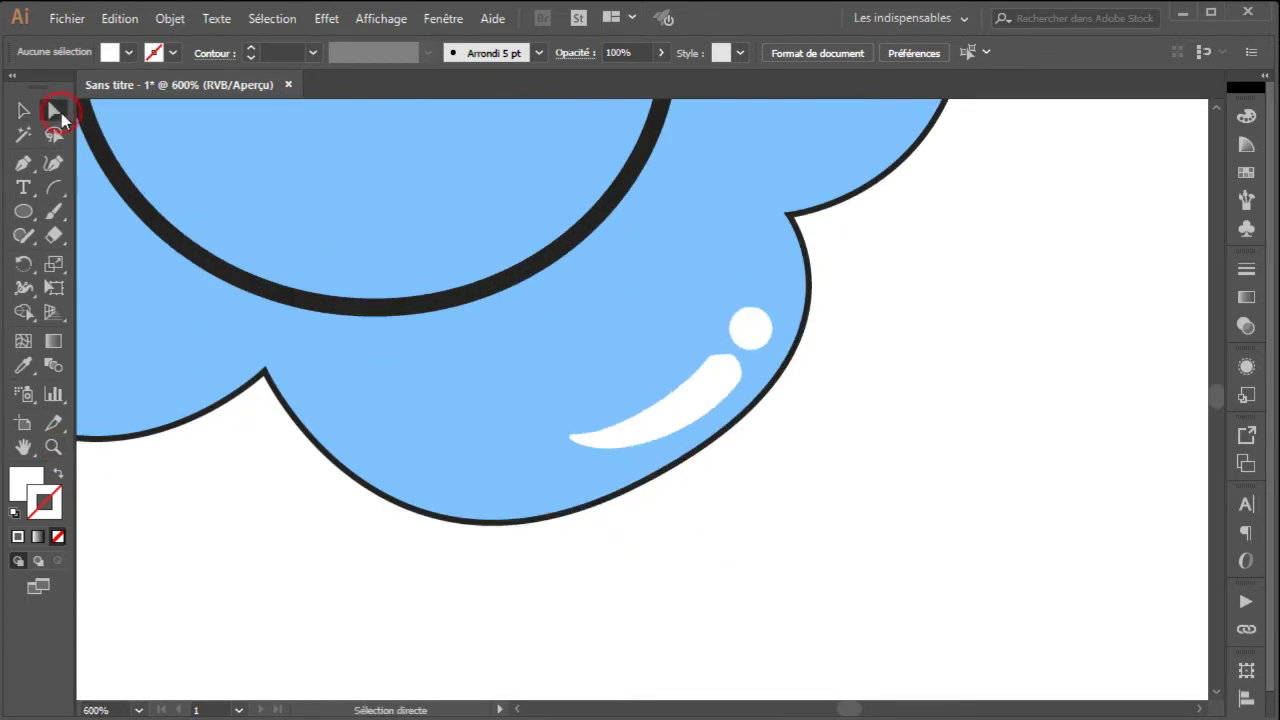
click(23, 110)
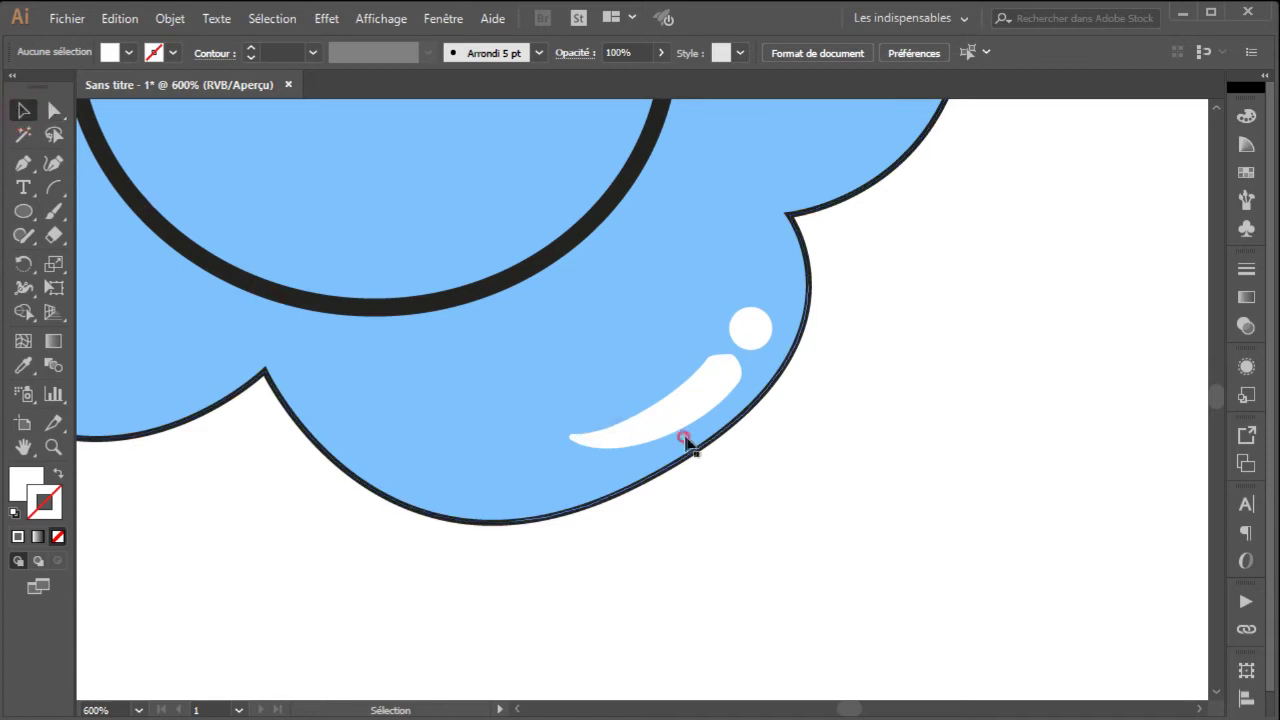
click(681, 417)
drag(571, 440, 481, 486)
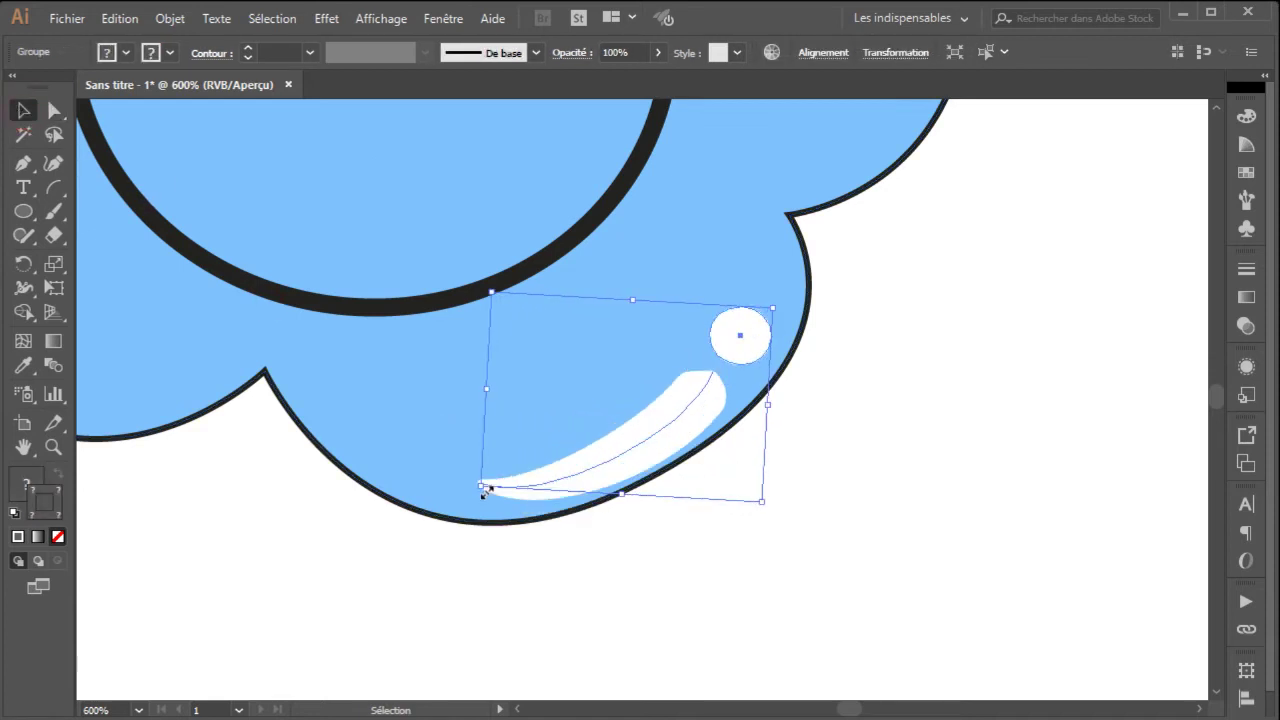
drag(581, 468, 592, 452)
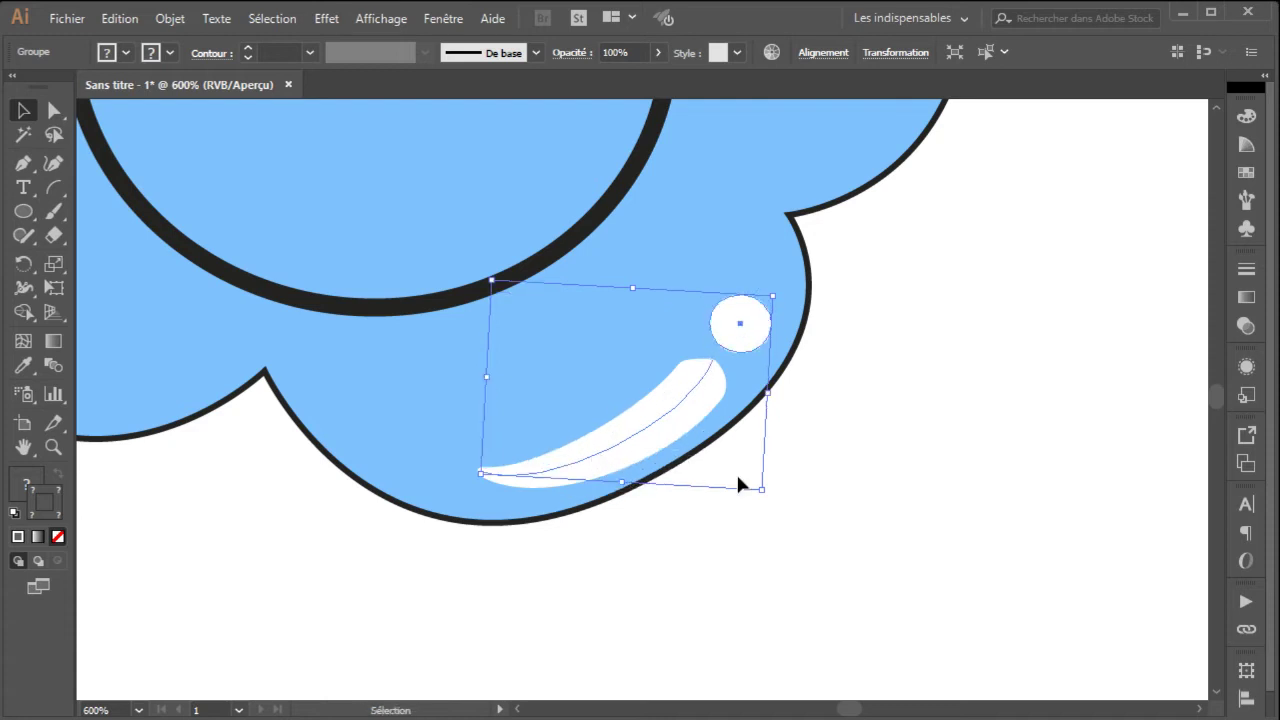
Step: Delete the spare blue ellipse beside the cloud character
click(53, 447)
alt+click(591, 420)
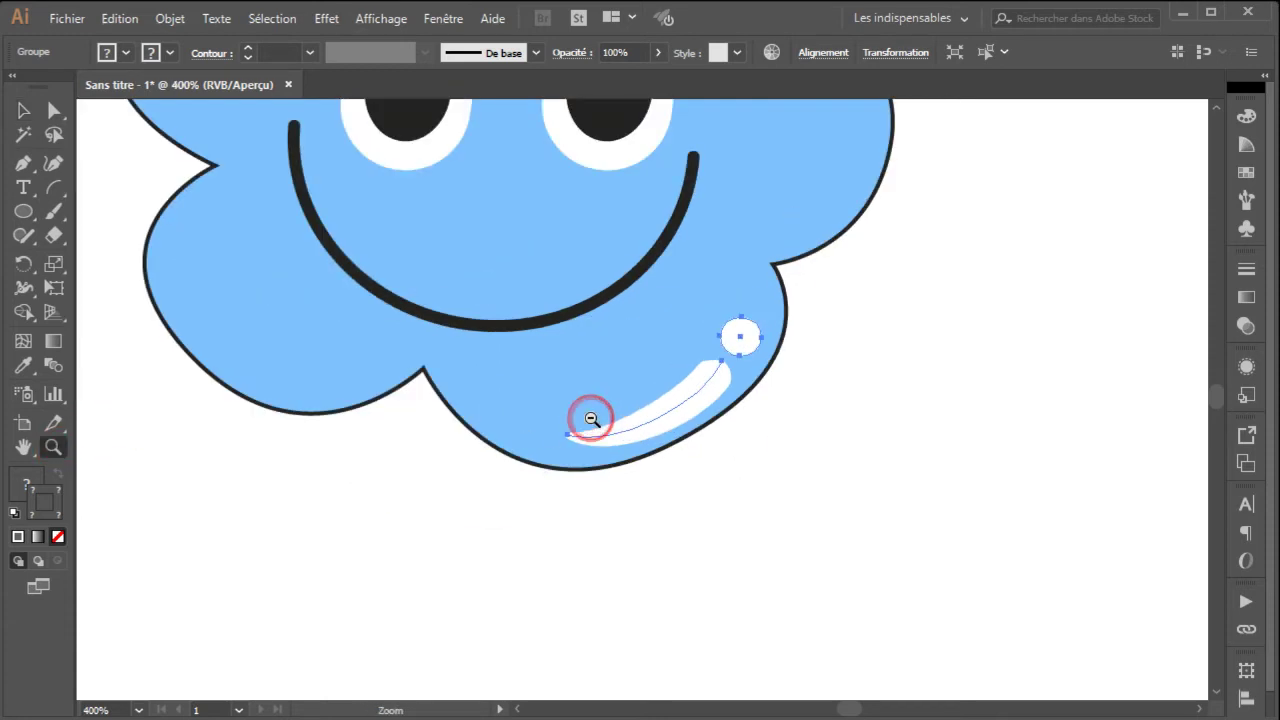
alt+click(591, 420)
alt+click(591, 420)
key(v)
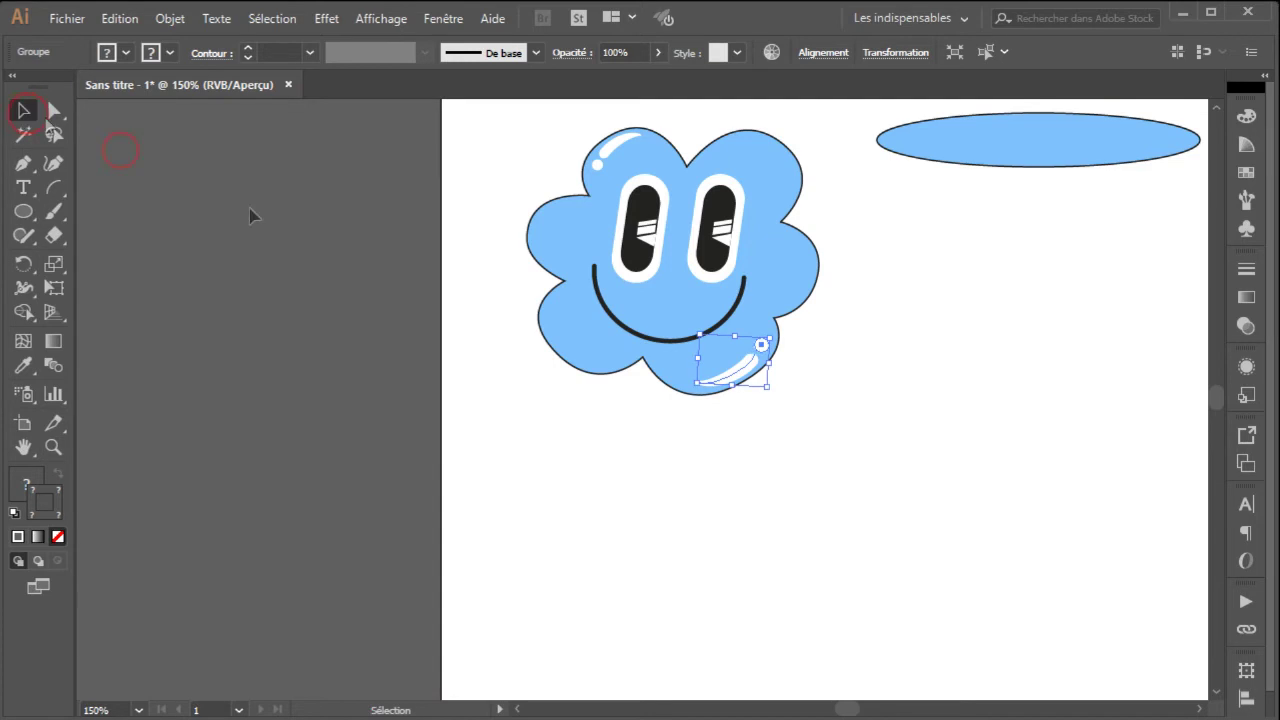
click(843, 306)
drag(843, 306, 833, 443)
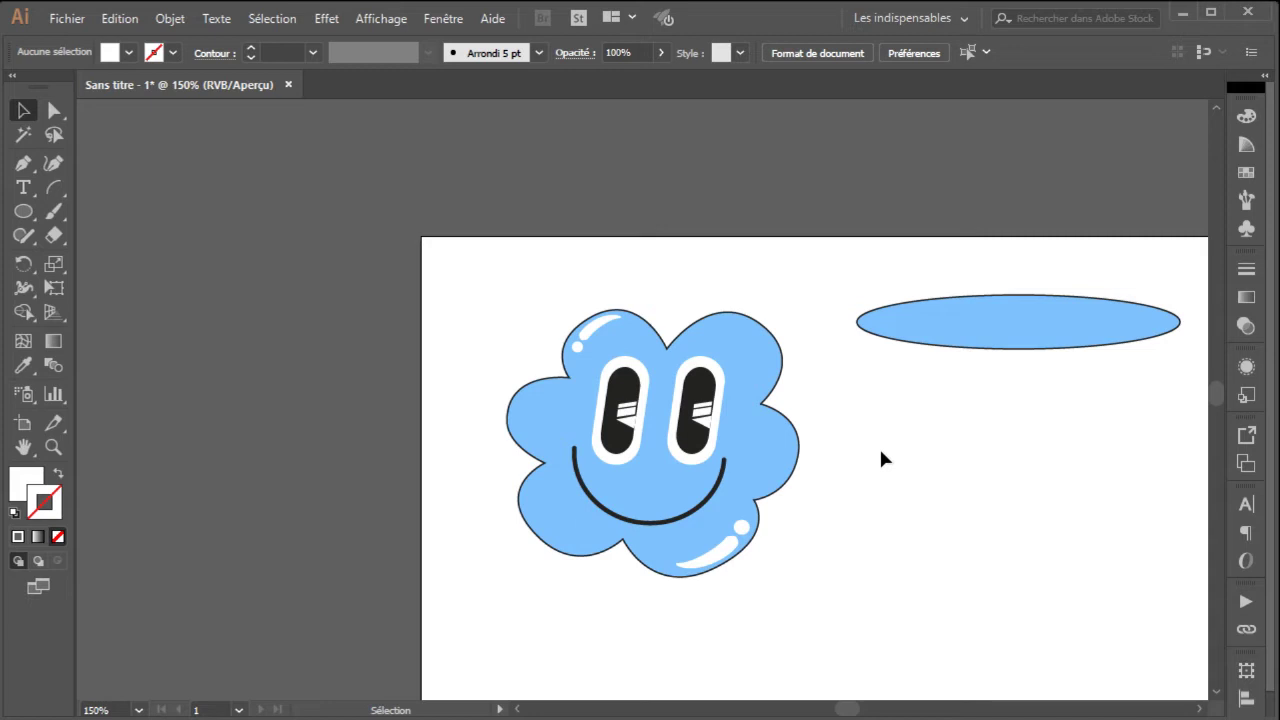
click(917, 323)
key(Delete)
key(space)
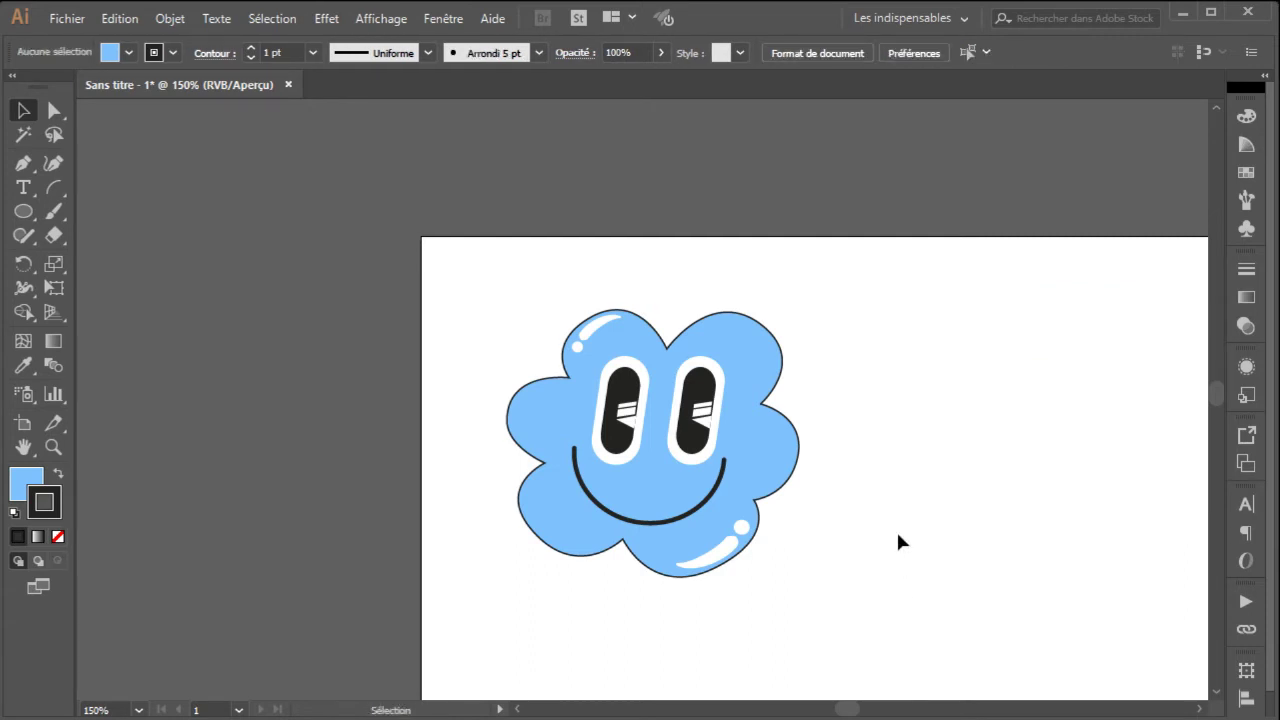
Step: Select the whole cloud character and move it lower on the artboard to free space above it
click(23, 448)
drag(543, 620, 597, 508)
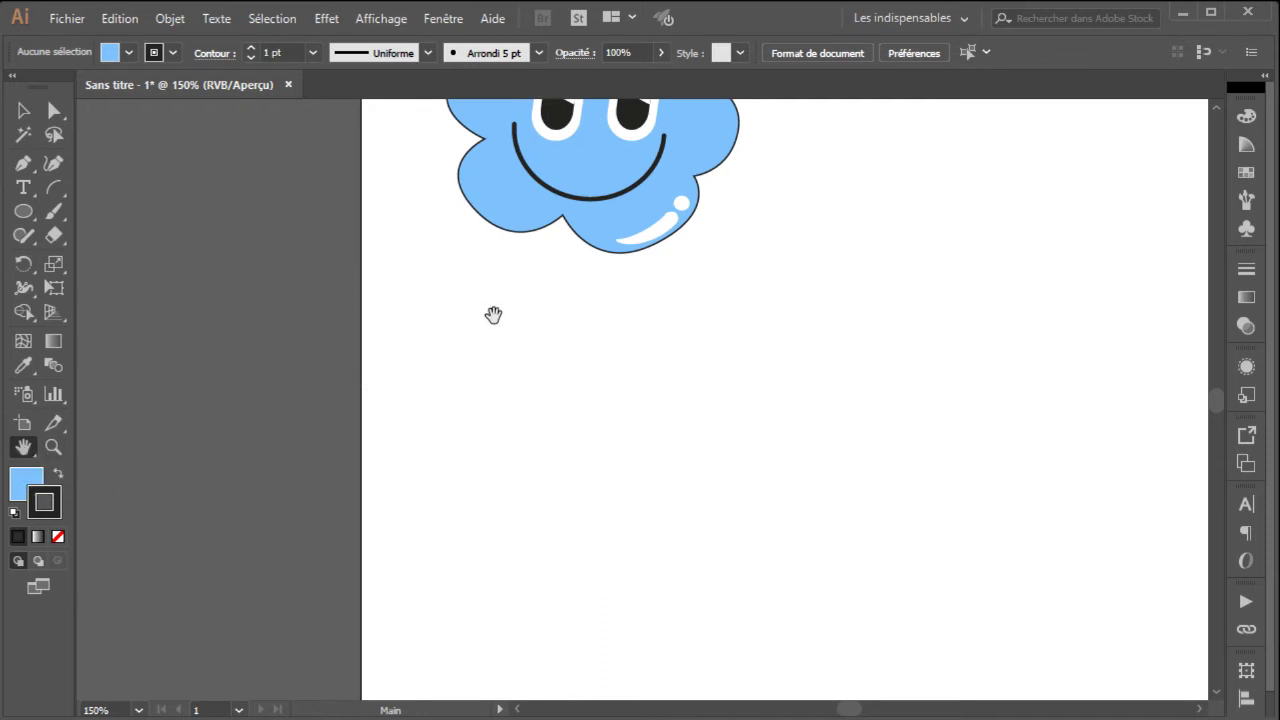
drag(571, 243, 528, 438)
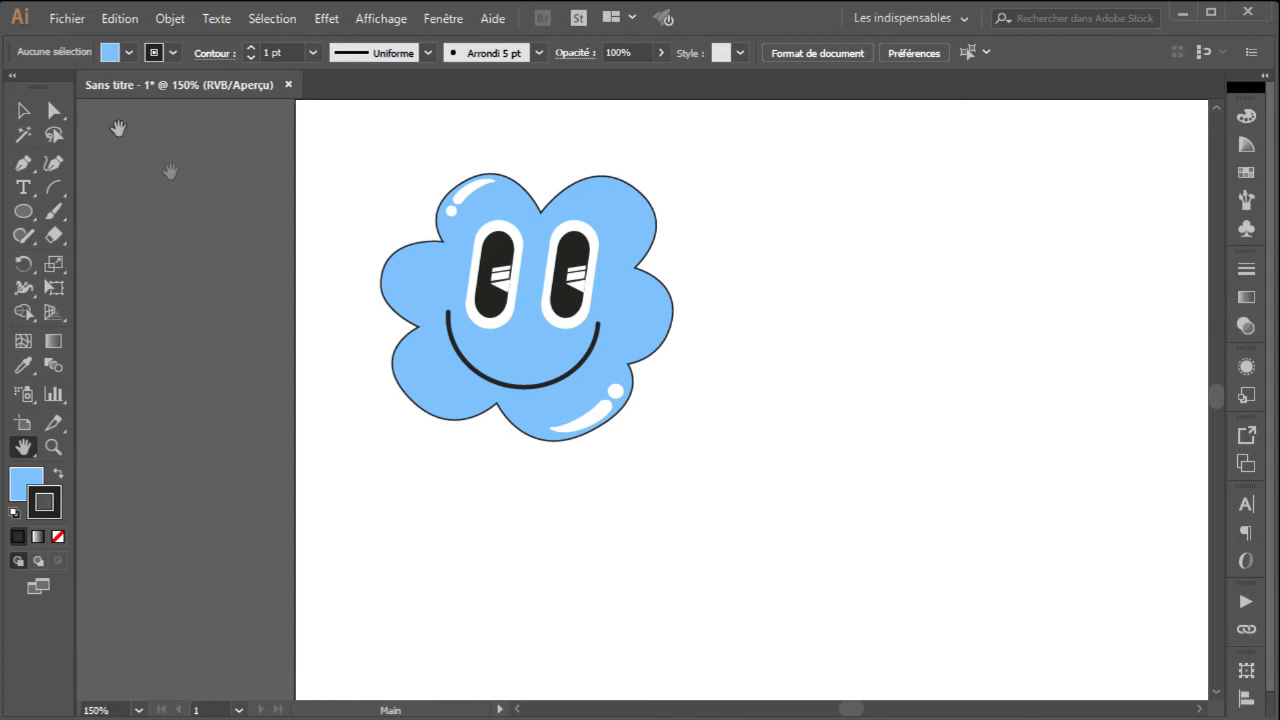
click(28, 110)
drag(286, 122, 734, 277)
drag(526, 129, 509, 450)
drag(726, 211, 717, 329)
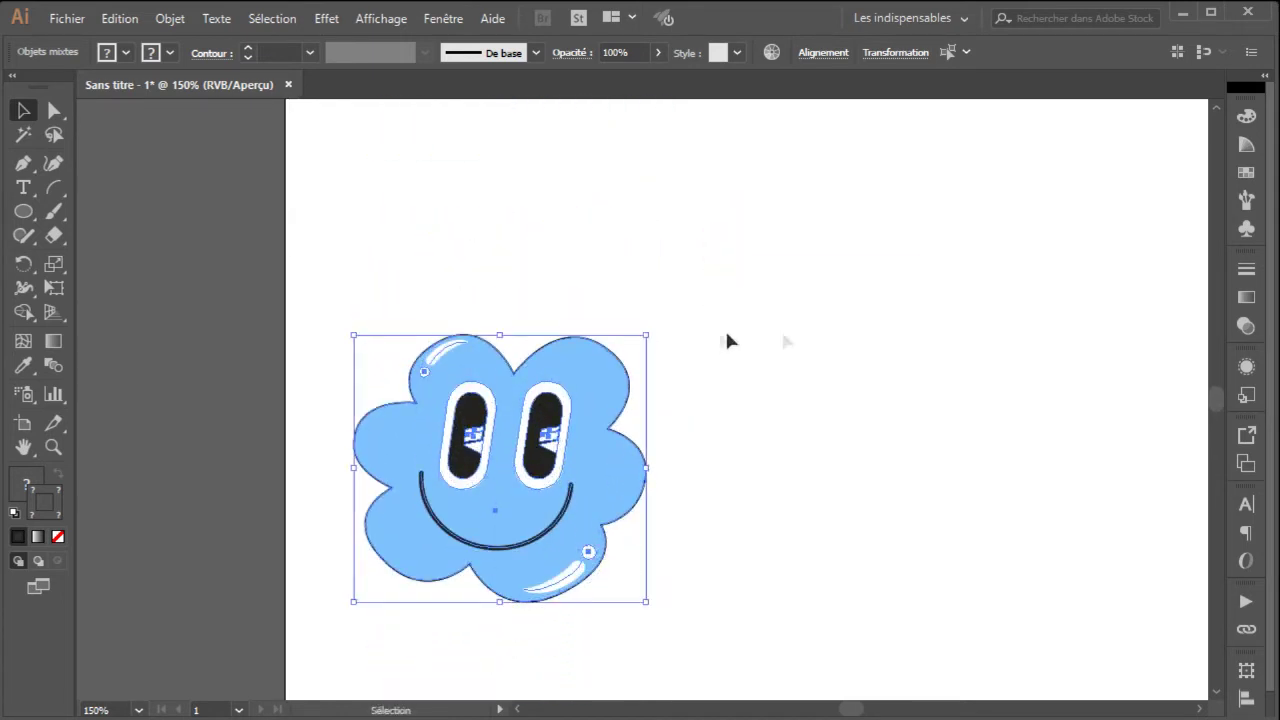
click(835, 337)
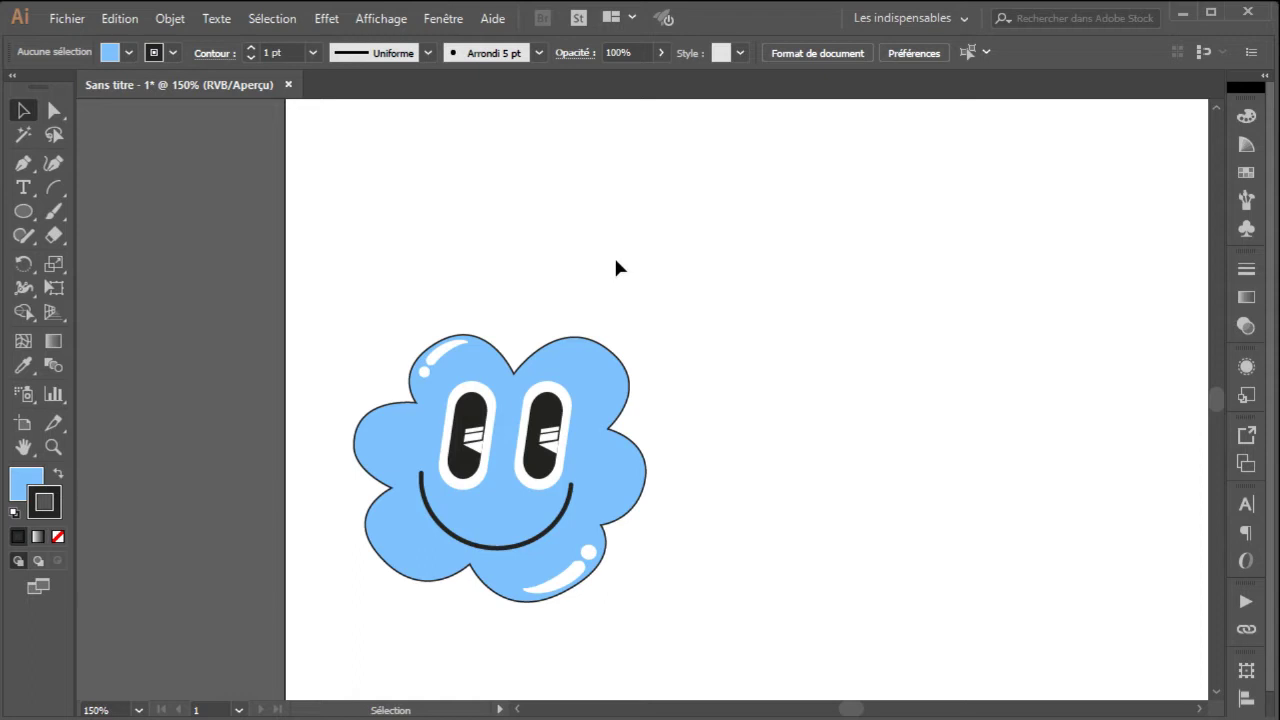
Step: Draw an arc rising from the top of the upper-left lobe towards the upper right and thicken its stroke to 20 pt
click(54, 188)
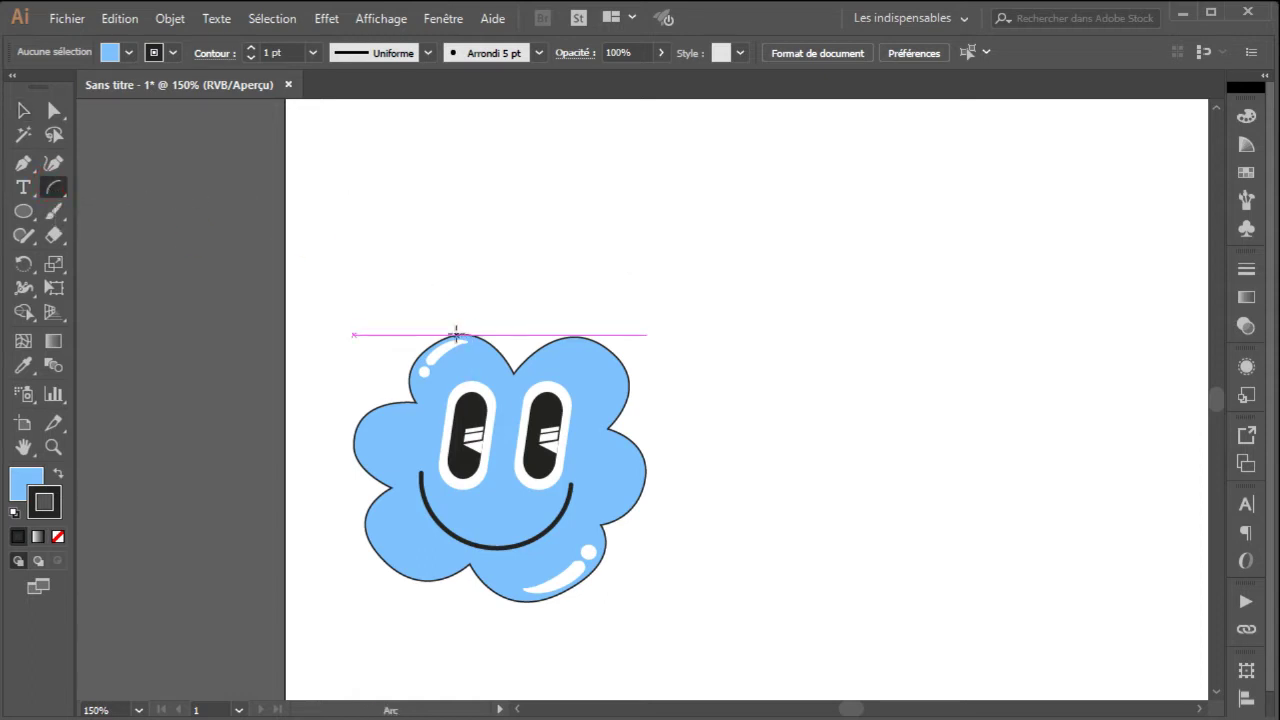
drag(456, 333, 686, 165)
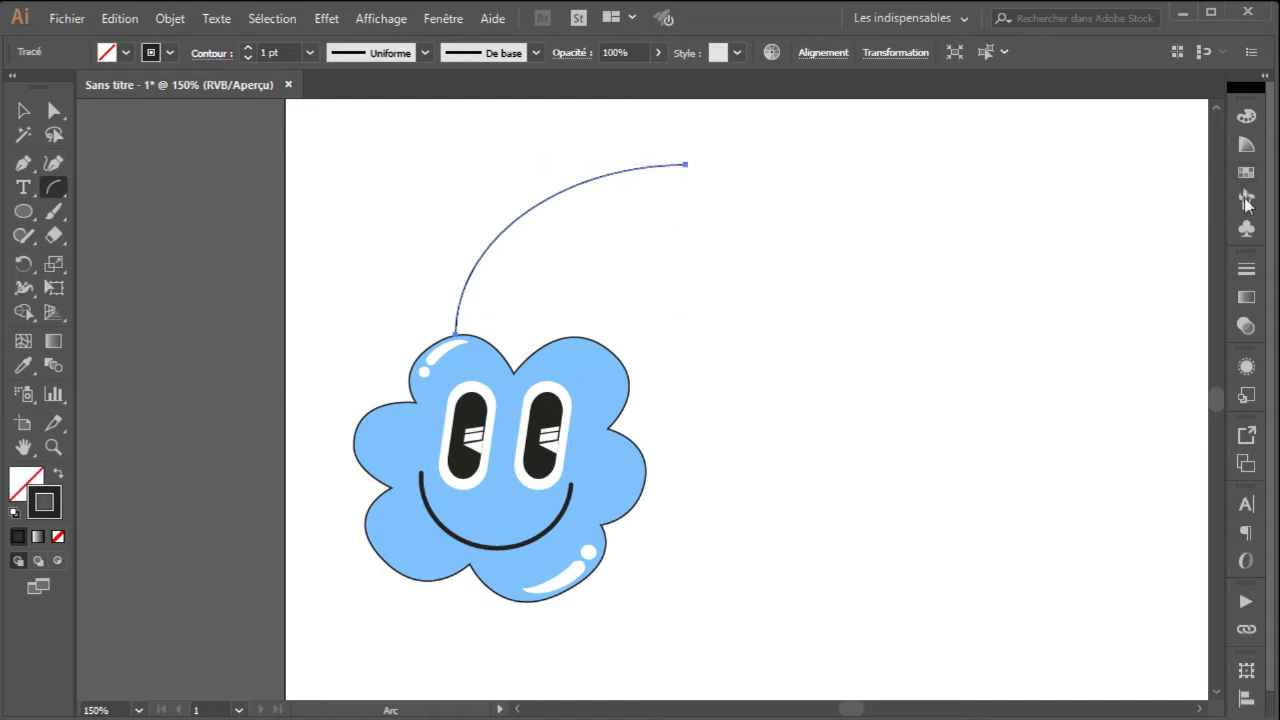
click(1247, 271)
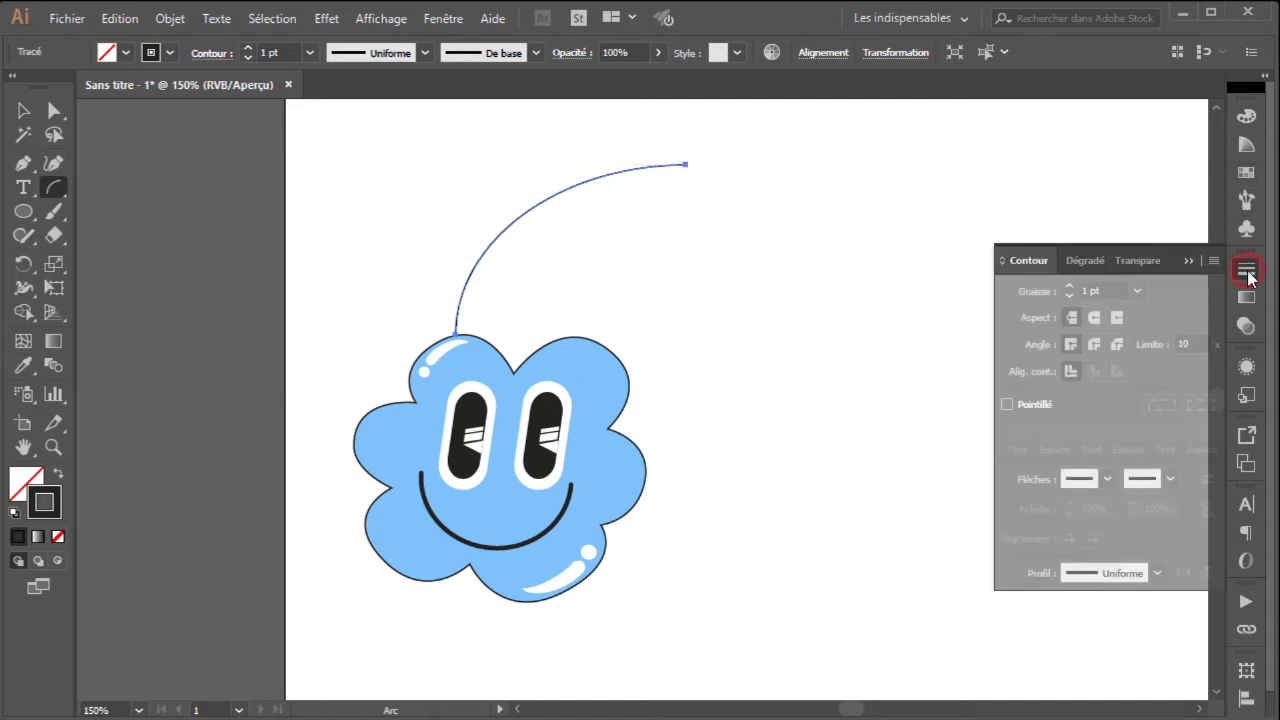
click(1142, 290)
click(1165, 513)
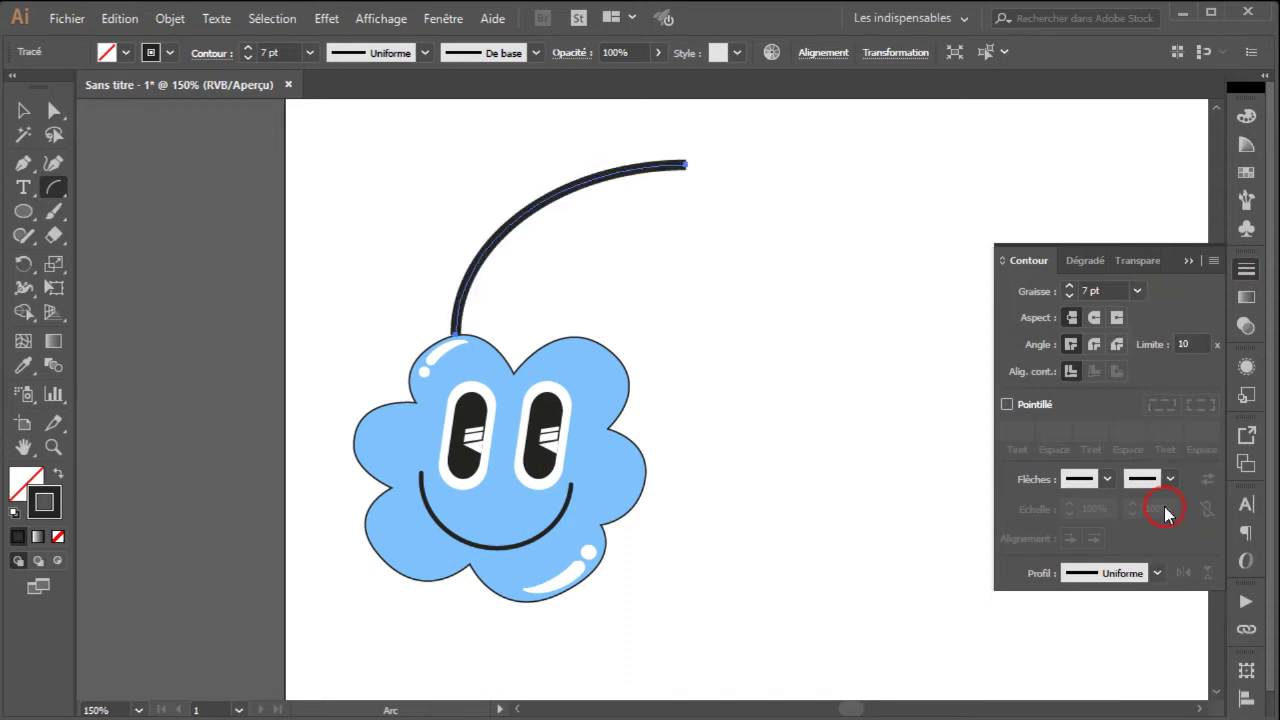
click(1137, 290)
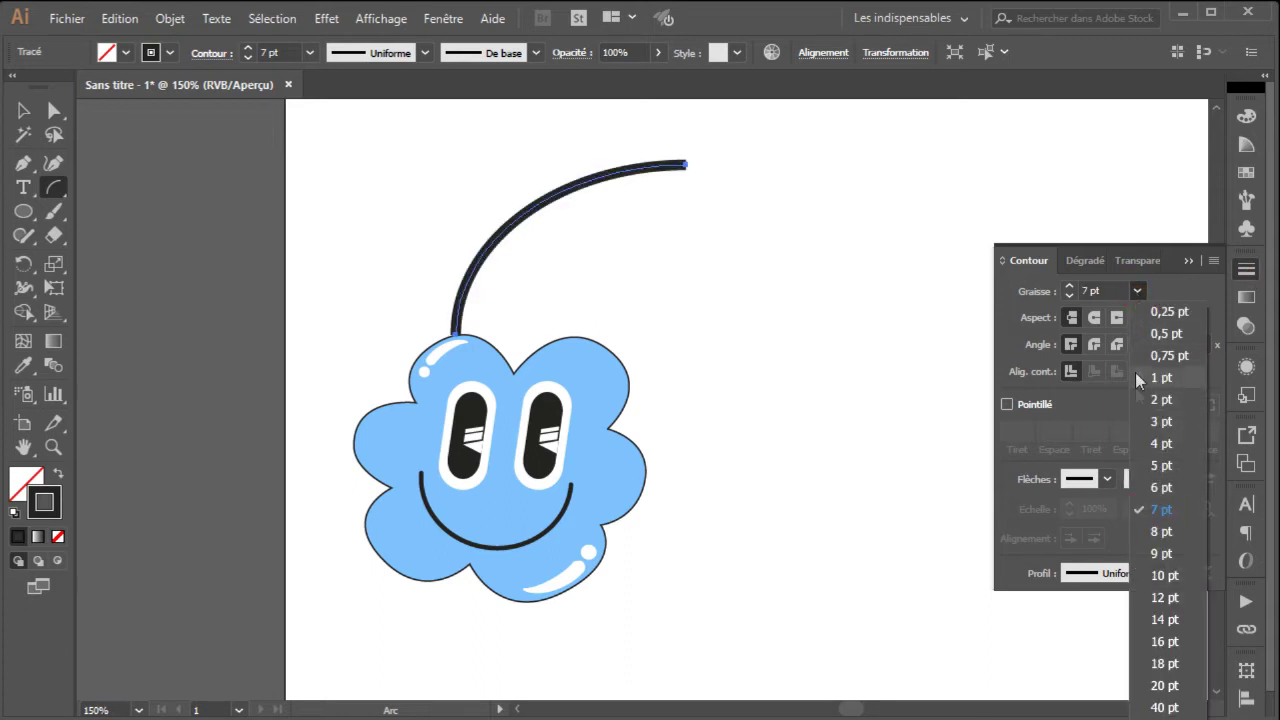
click(1158, 643)
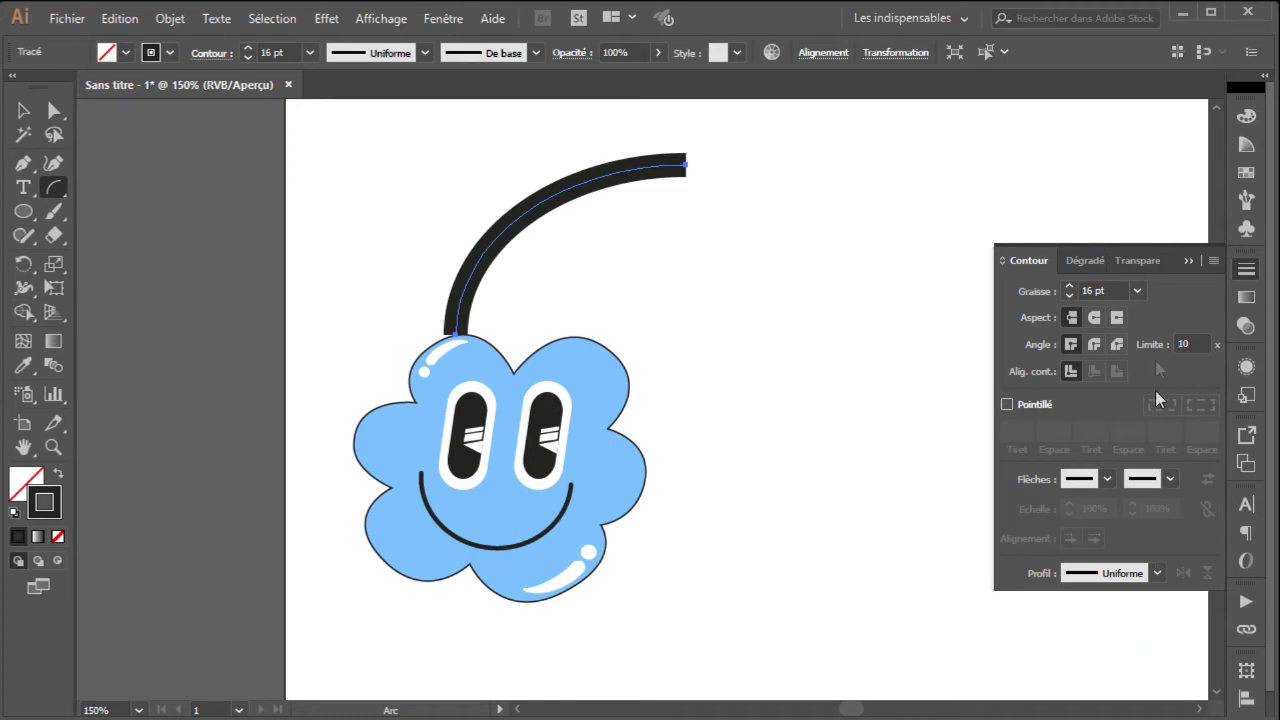
click(1141, 292)
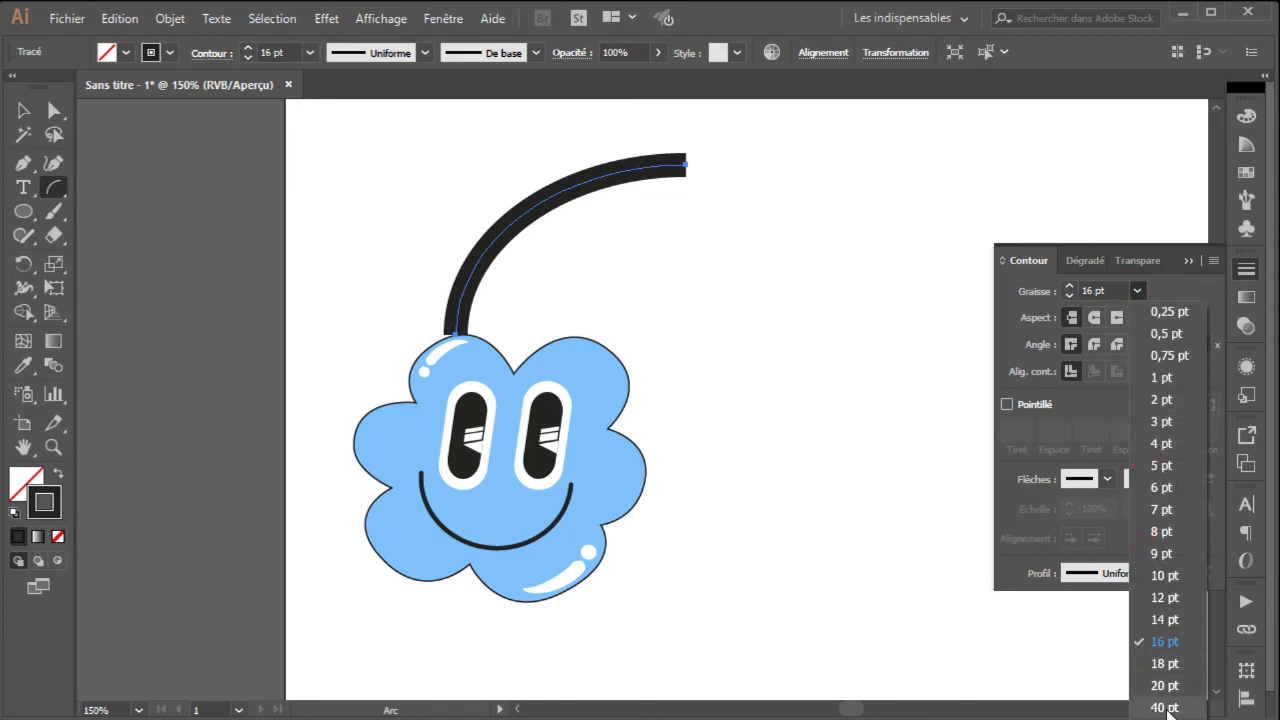
click(1166, 686)
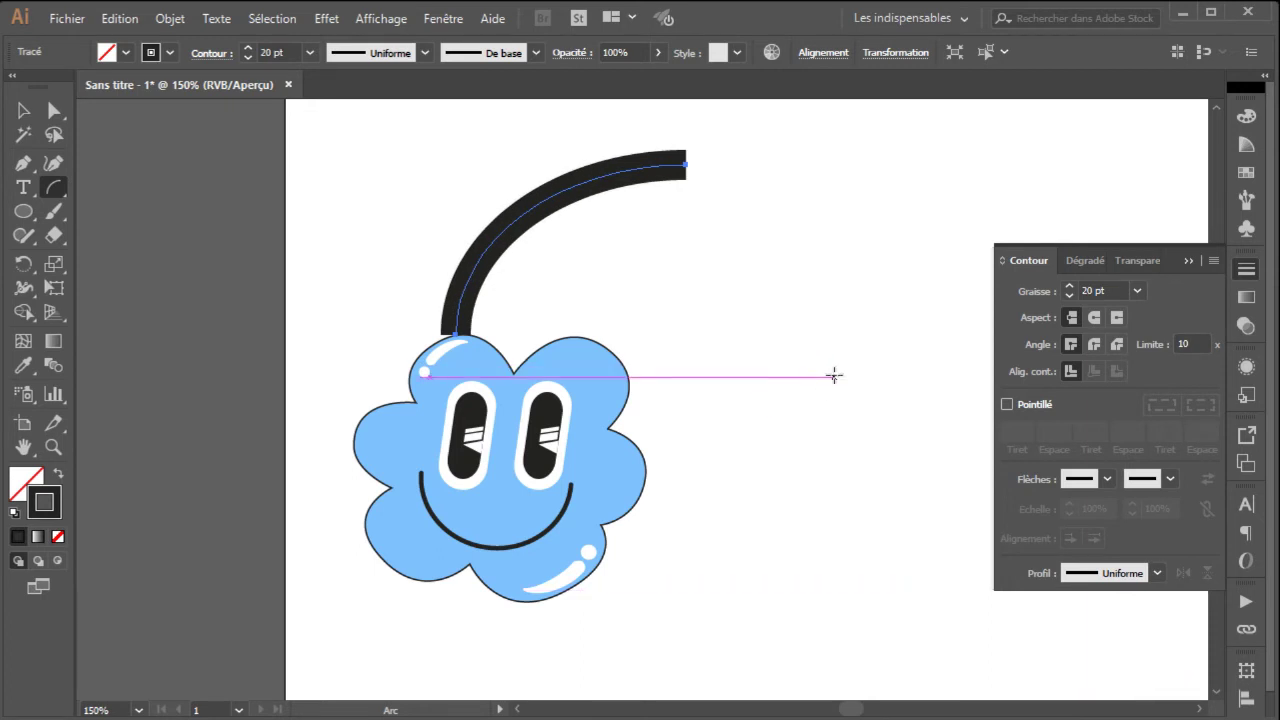
Step: Set the arc's stroke weight to 25 pt and give it round caps
double_click(1091, 289)
text(25)
key(Return)
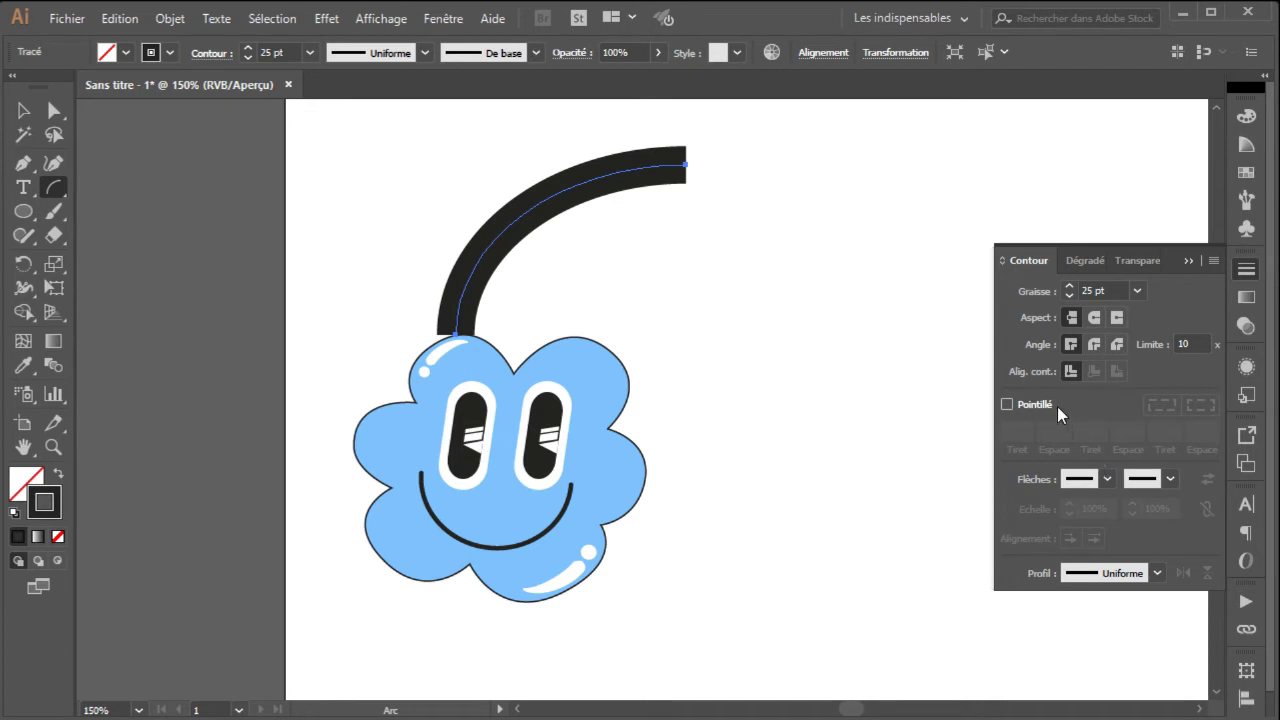
click(1095, 317)
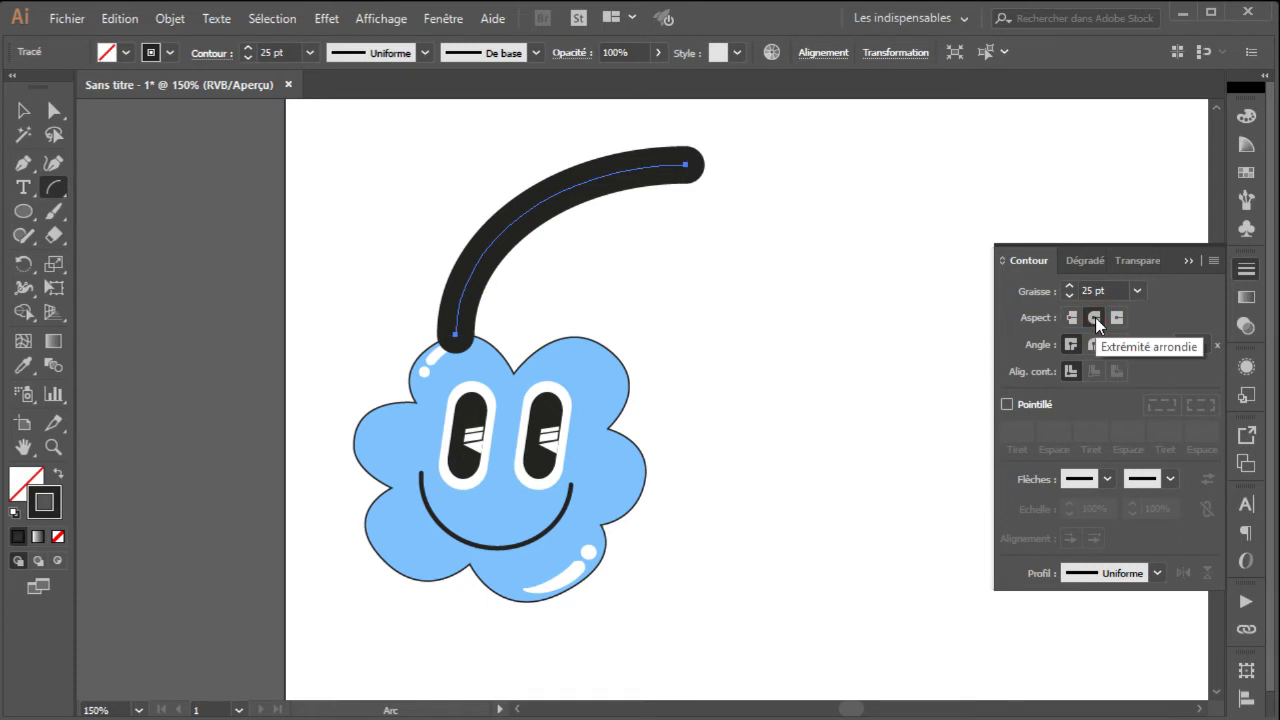
click(1188, 260)
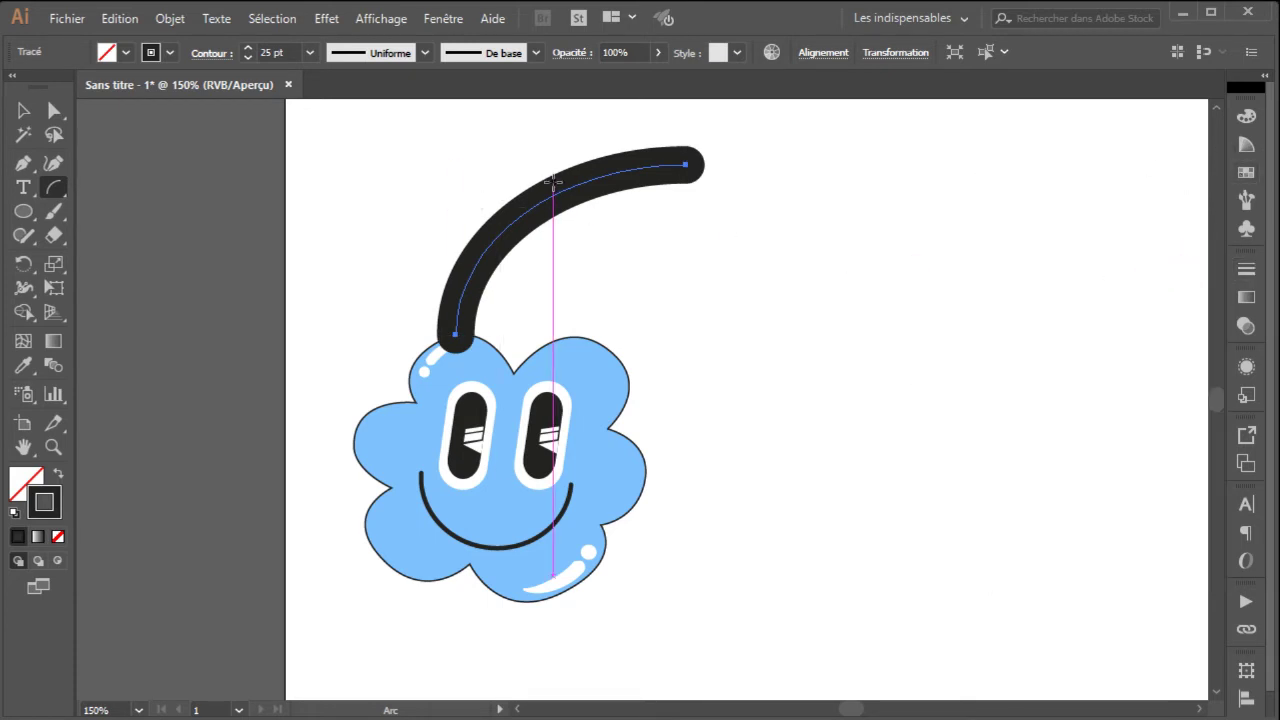
Step: Colour the arc's stroke magenta from the swatches
click(1247, 175)
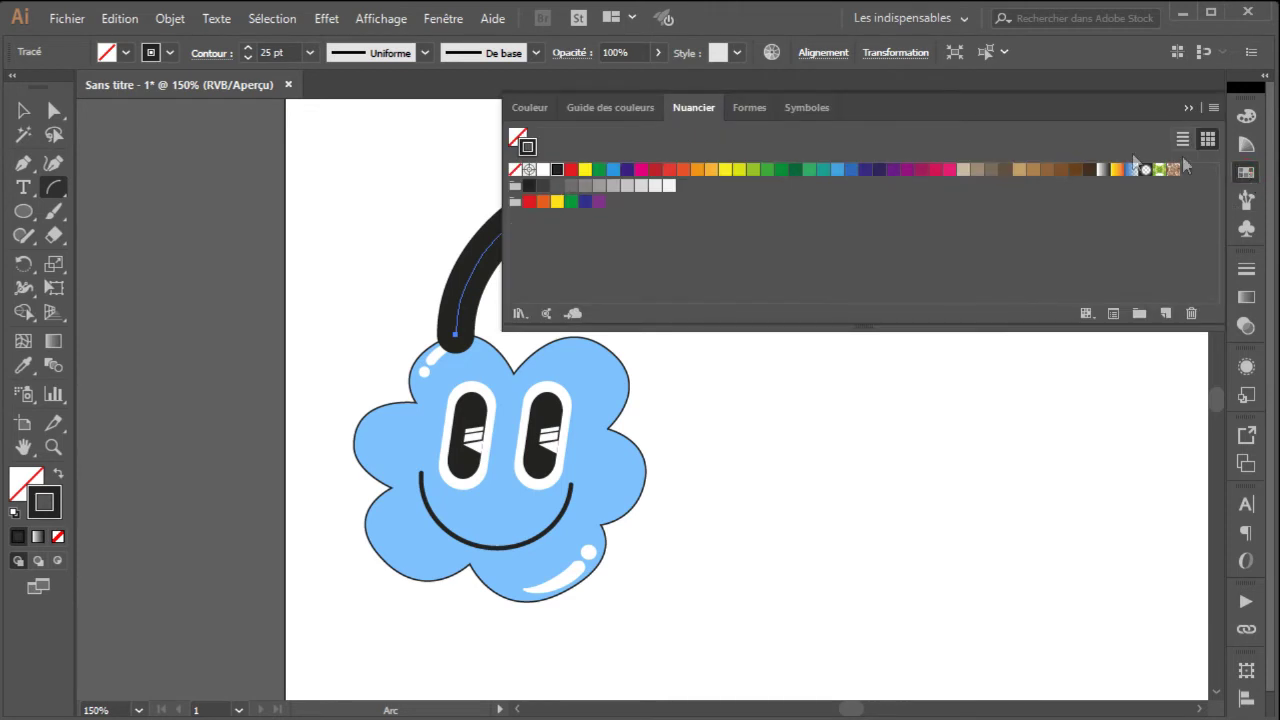
click(641, 171)
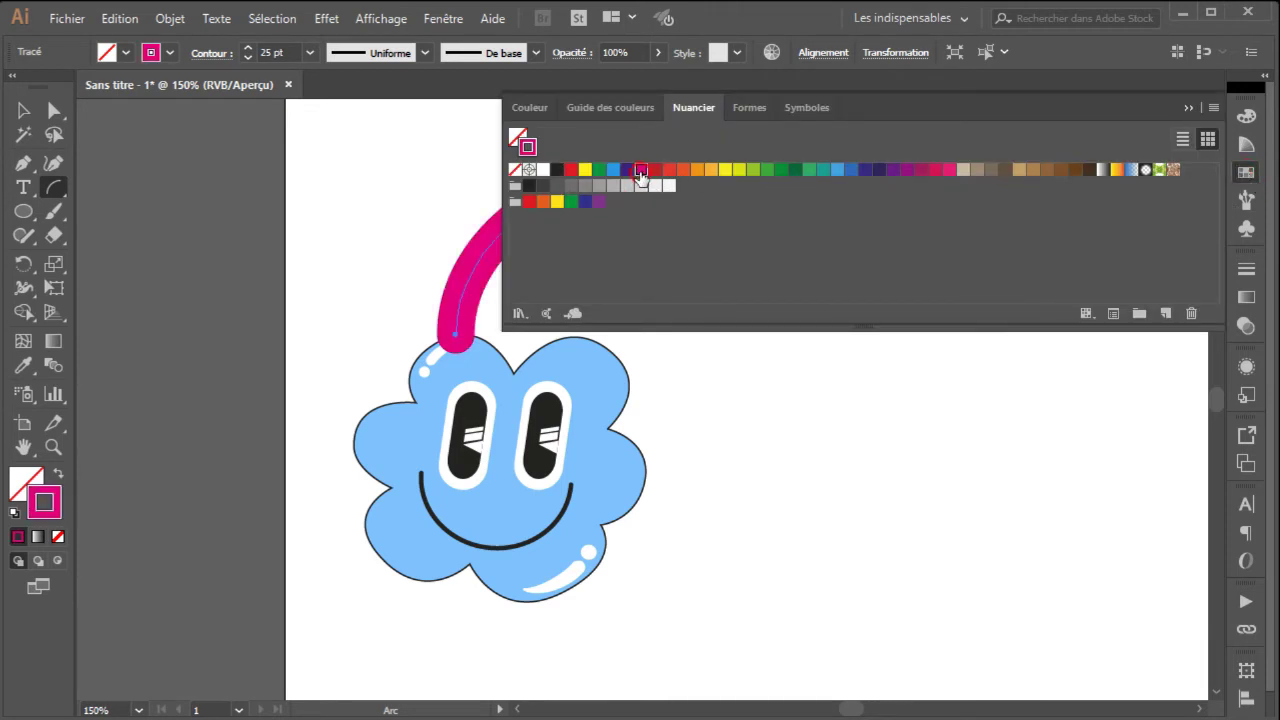
click(1186, 108)
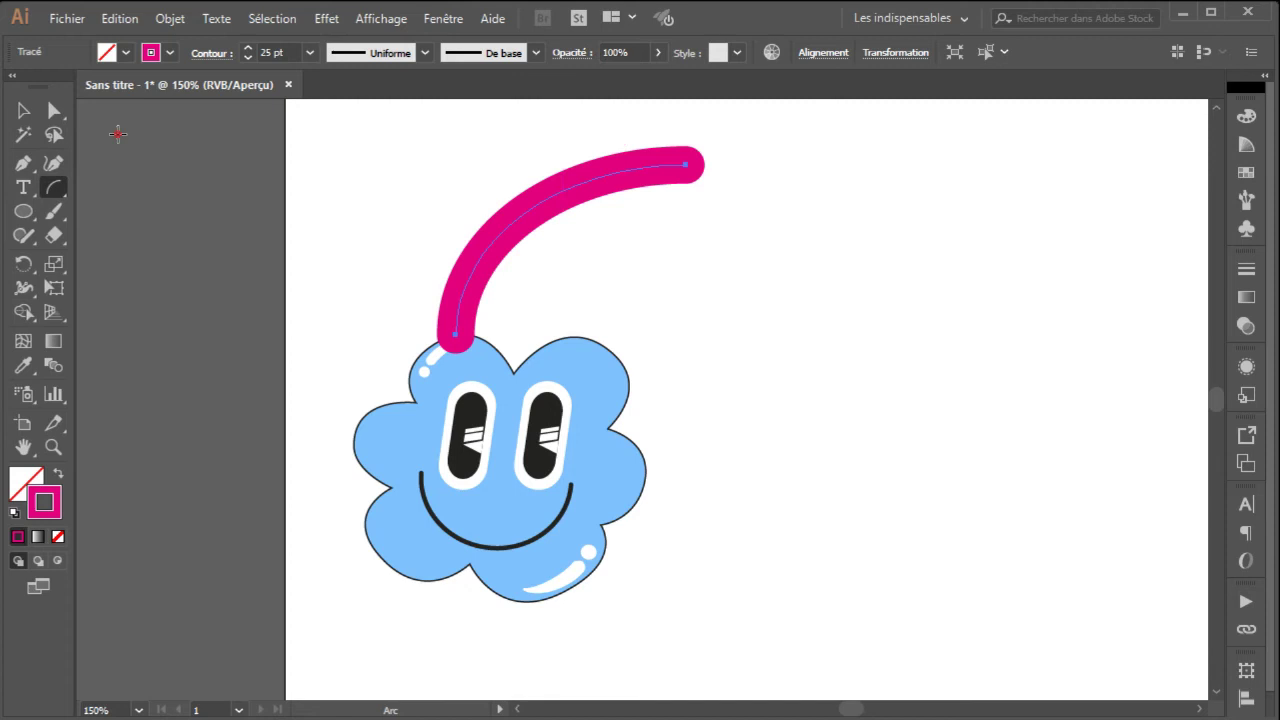
Step: Place a copy of the magenta arc along its inner edge, slightly lower and to the right
click(24, 112)
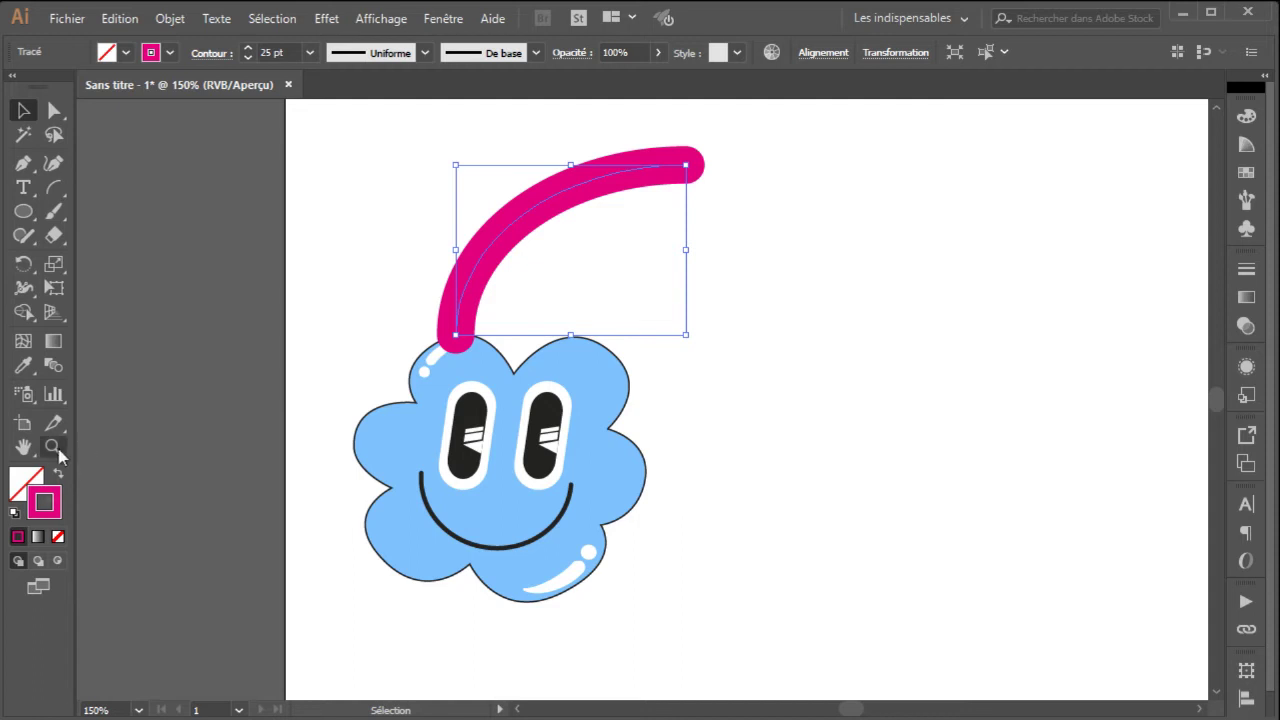
click(53, 447)
click(585, 215)
click(24, 112)
scroll(800, 371, down, 3)
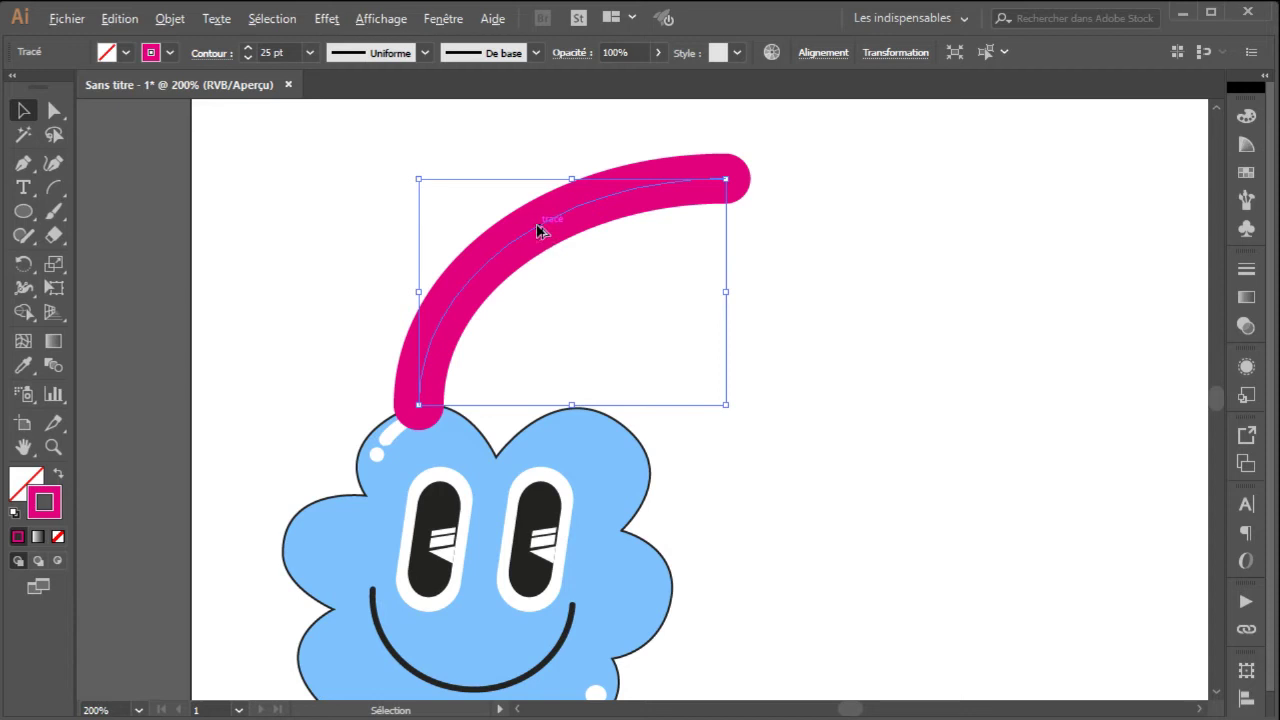
drag(537, 231, 574, 252)
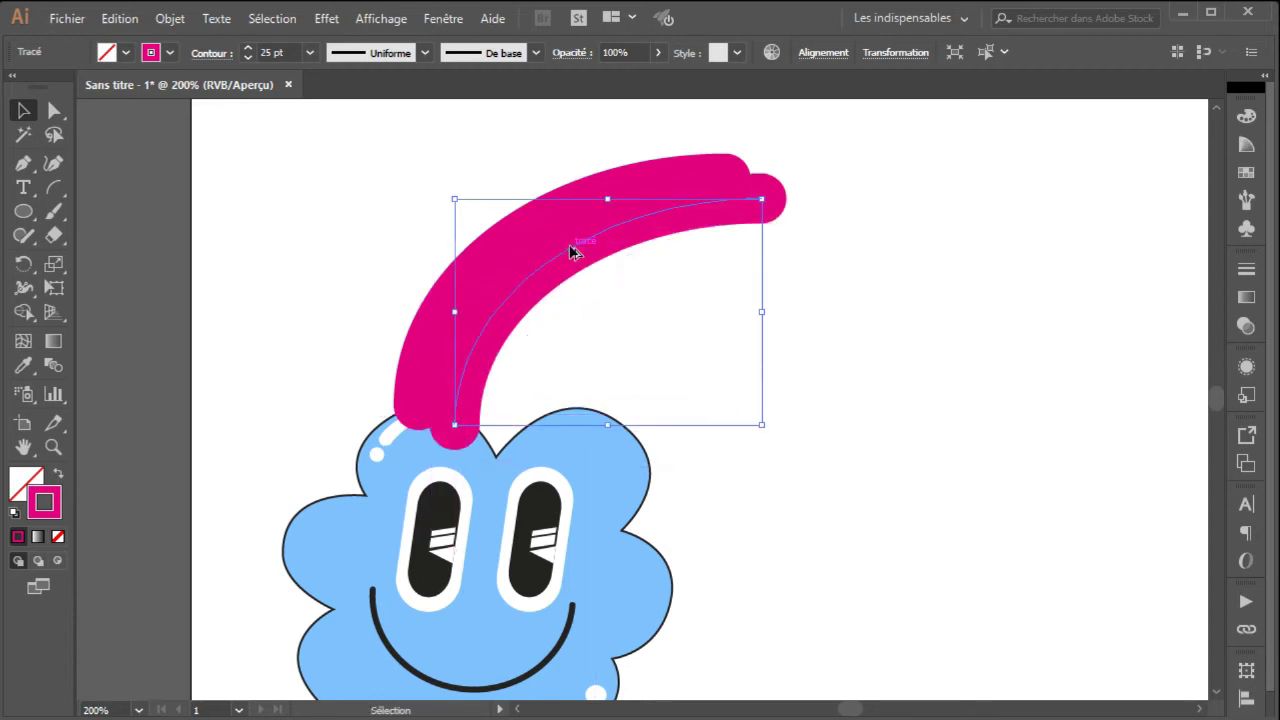
Step: Change the copied arc's stroke colour to orange
click(1247, 177)
click(697, 171)
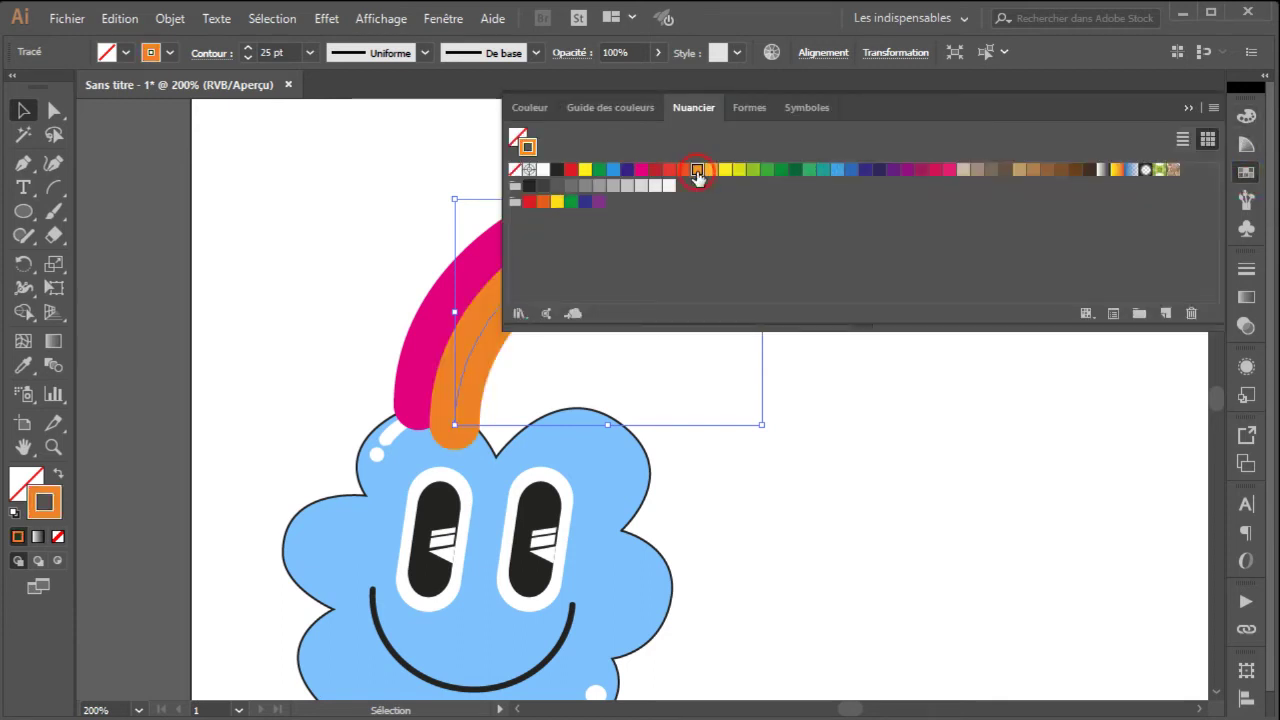
click(1189, 107)
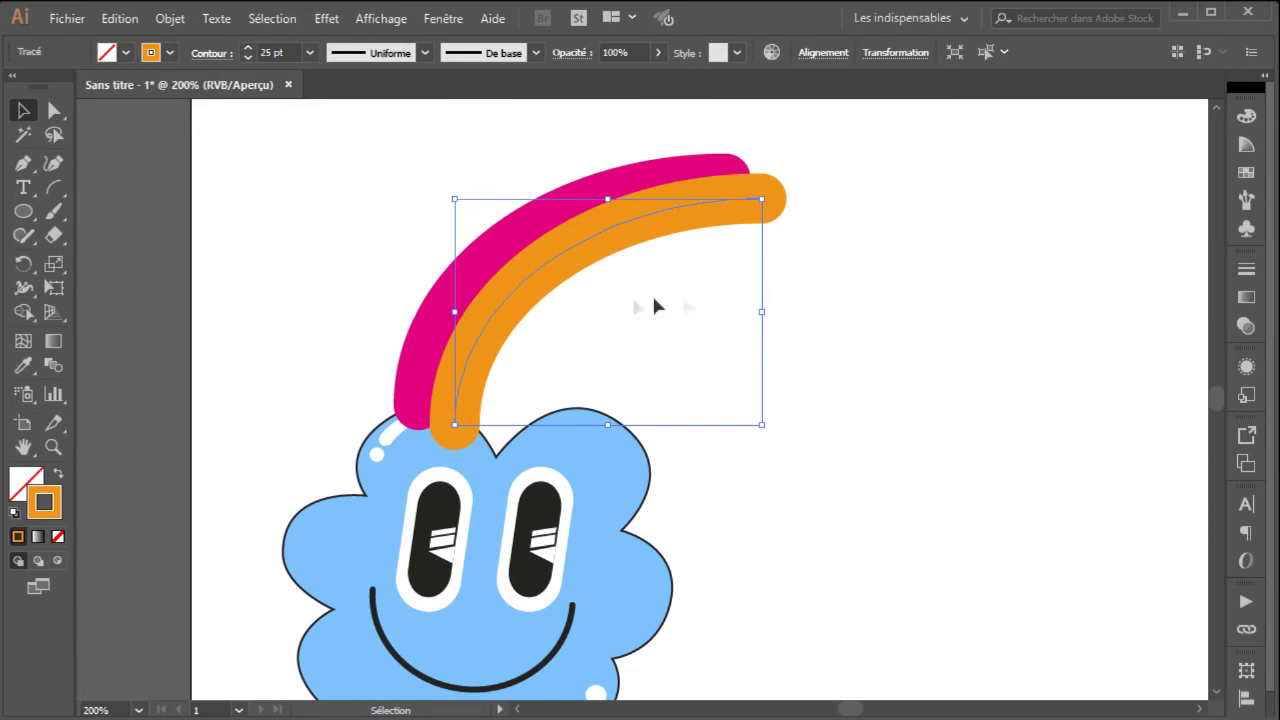
Step: Place a copy of the orange arc along its inner edge and colour the copy's stroke yellow from the swatches
drag(546, 272, 581, 296)
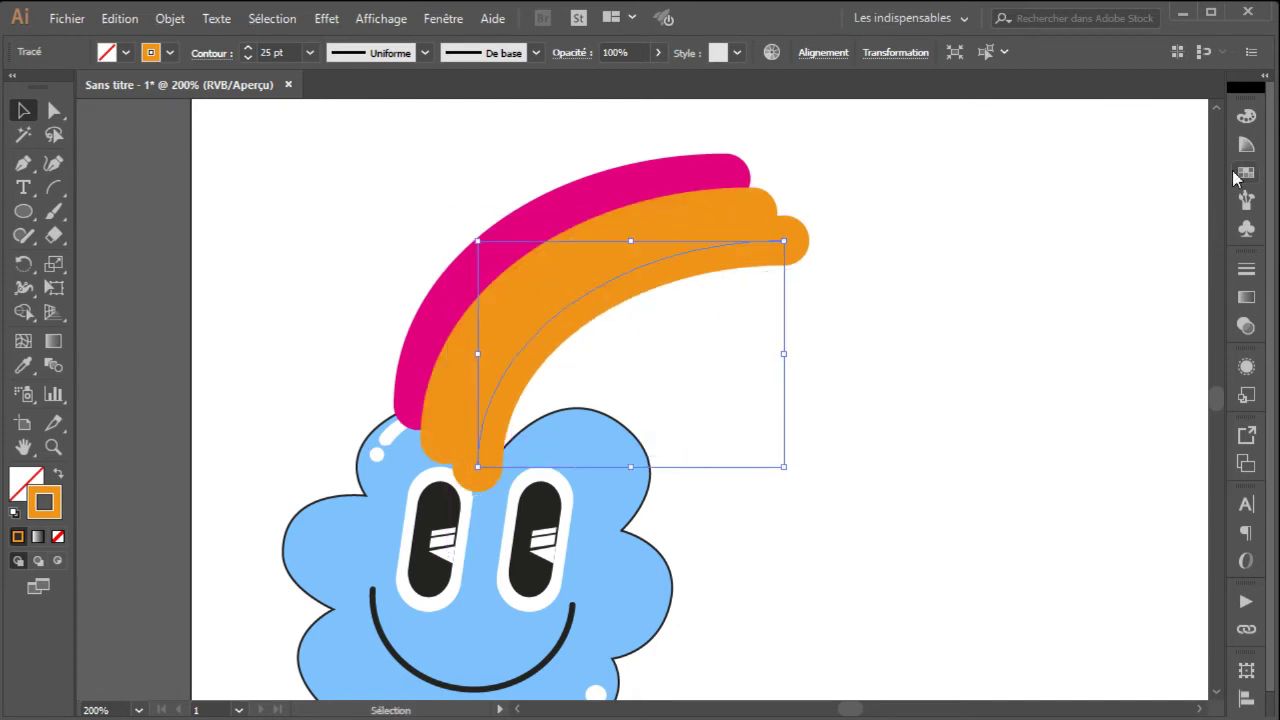
click(1245, 174)
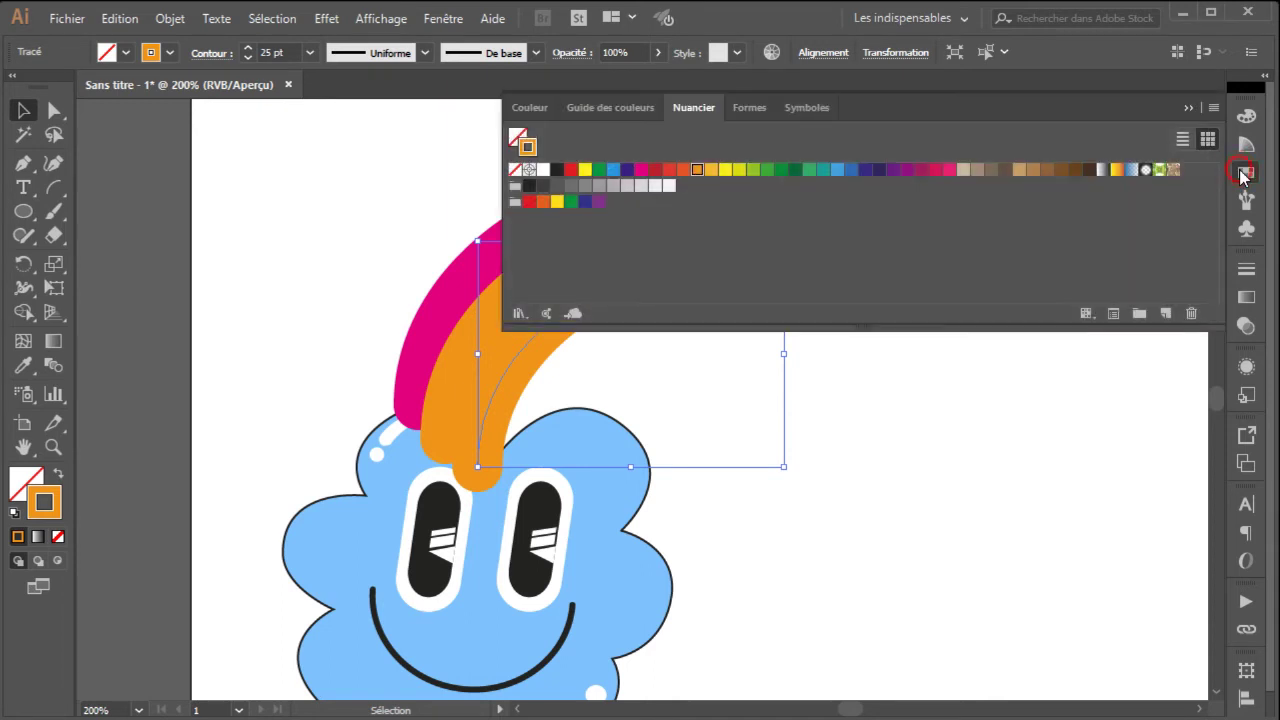
click(724, 170)
click(1188, 108)
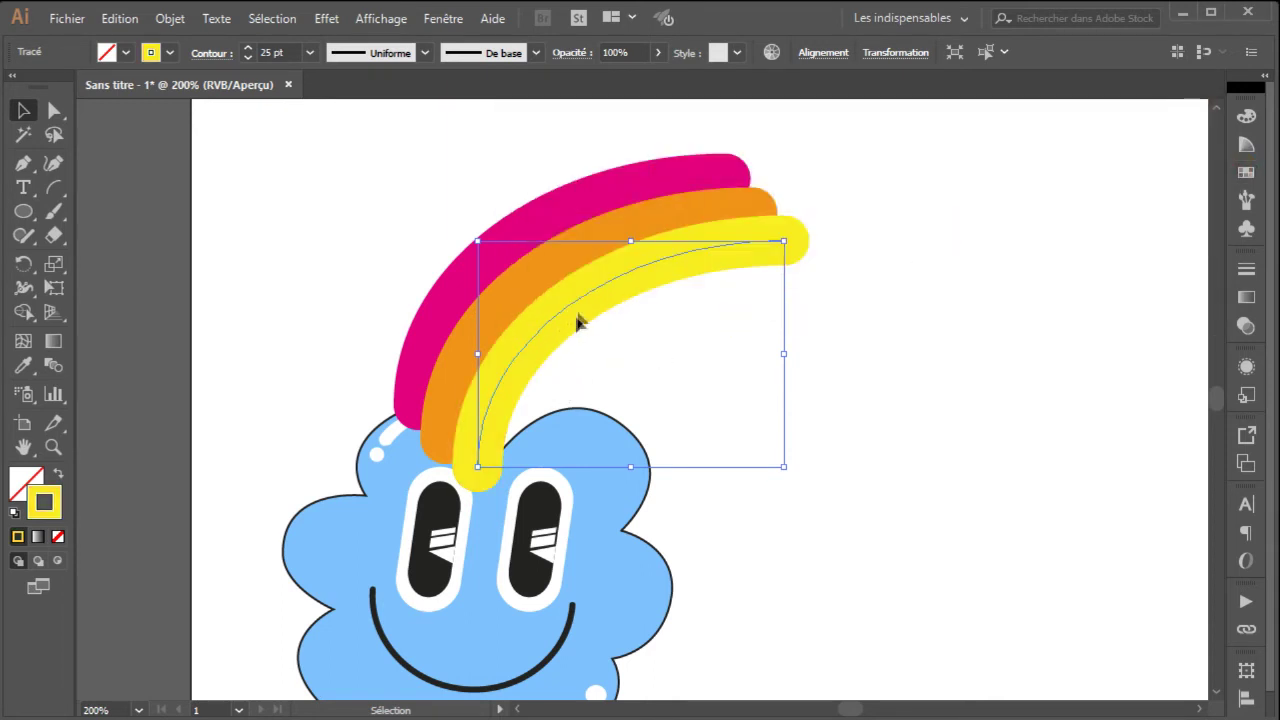
Step: Place a copy of the yellow arc along its inner edge and colour the copy's stroke light green
drag(582, 312, 612, 338)
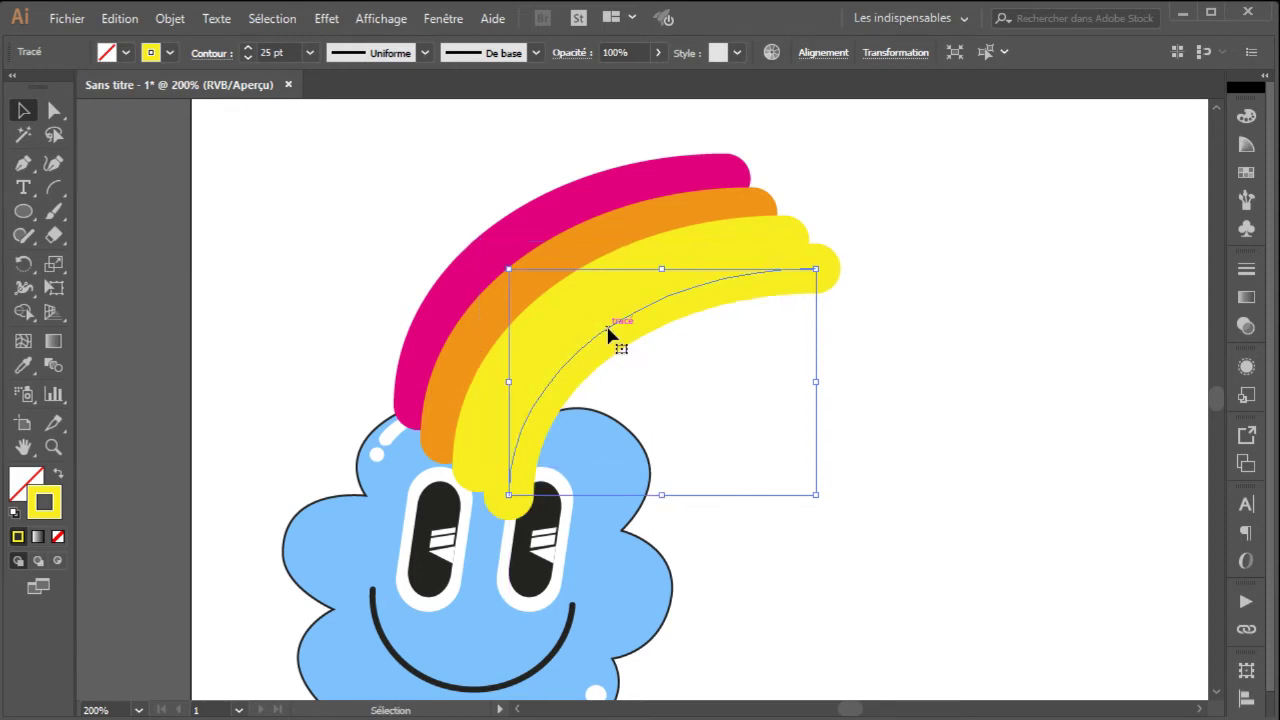
click(1245, 174)
click(753, 170)
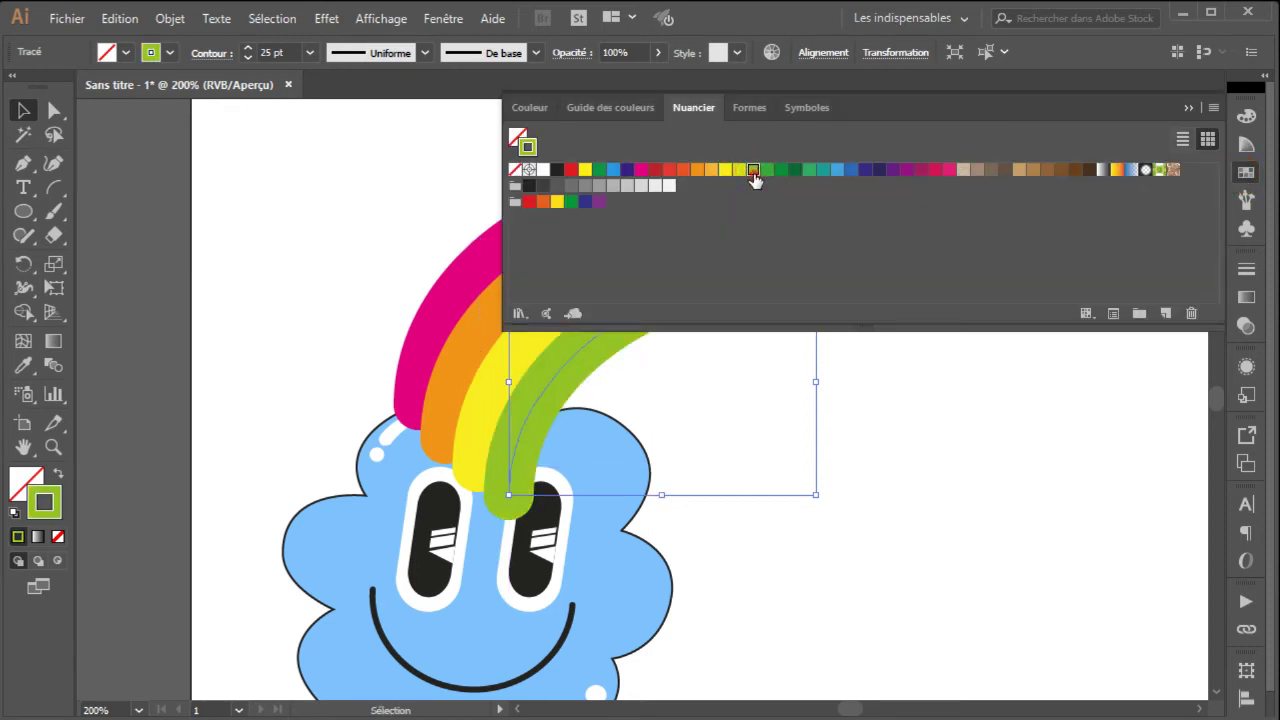
click(1188, 107)
Step: Add a blue copy of the green arc along its inner edge and nudge it to even out the spacing of the bands
drag(605, 341, 639, 365)
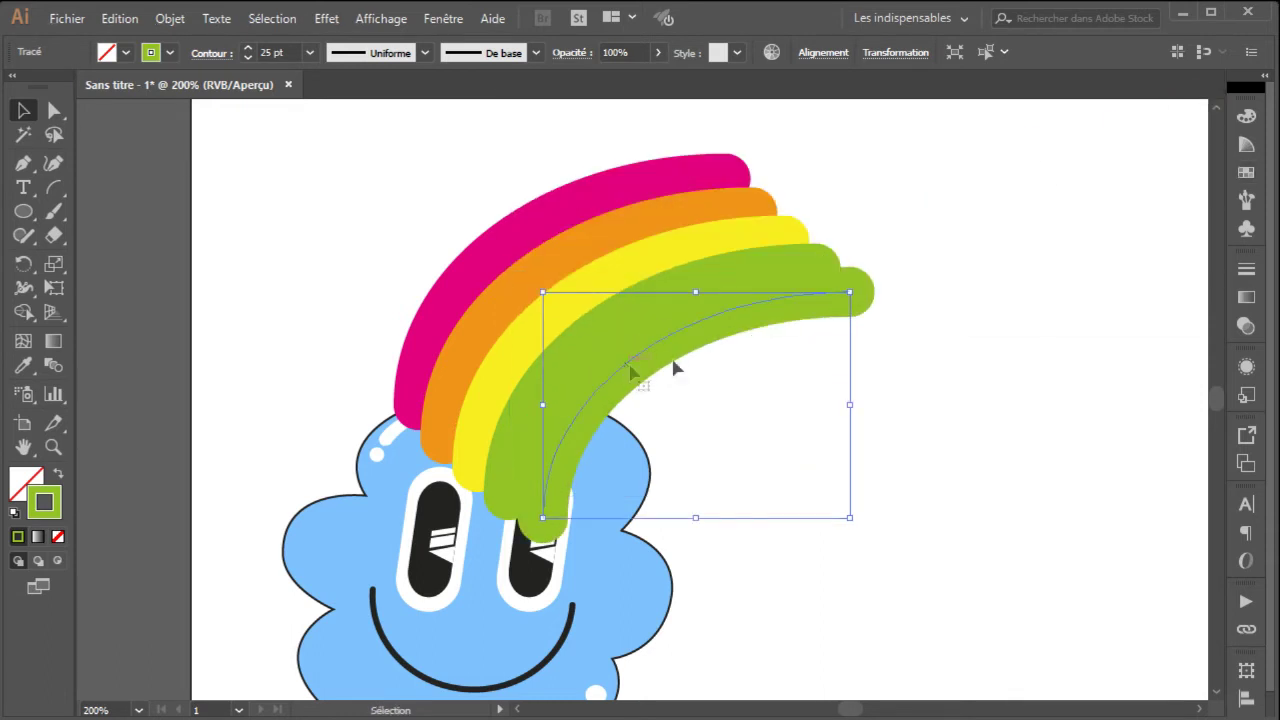
click(1246, 172)
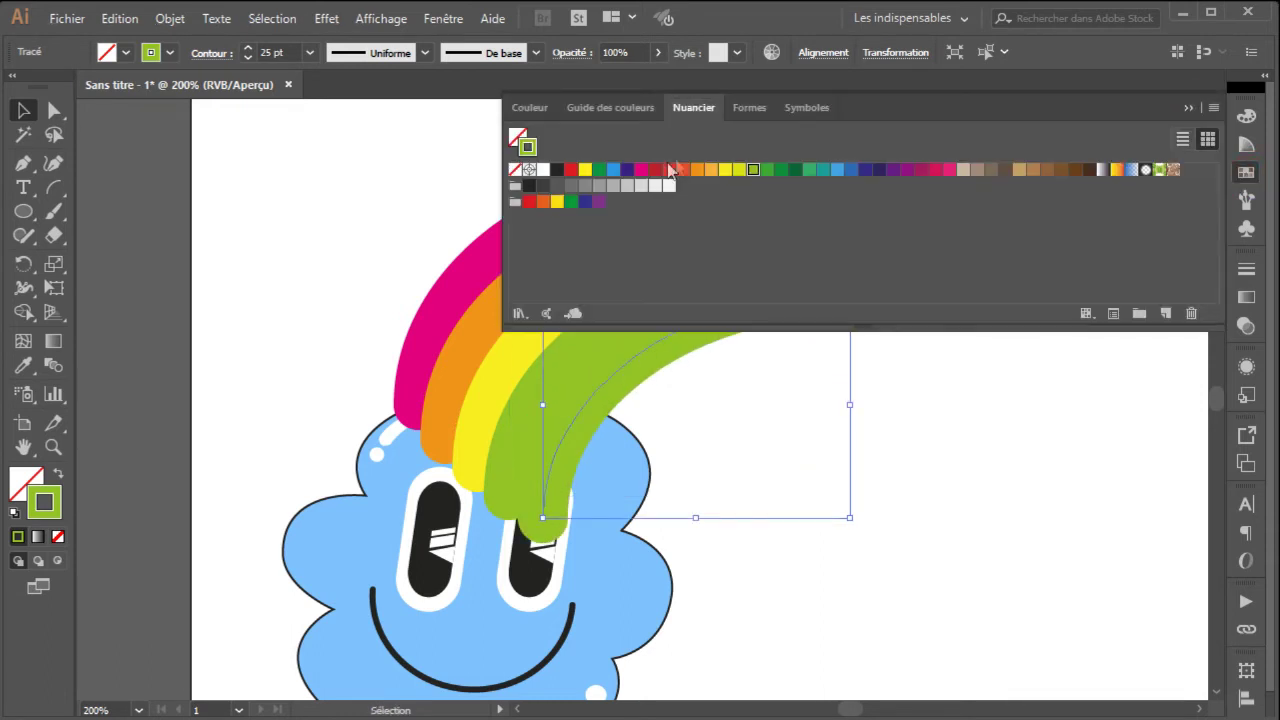
click(851, 170)
click(993, 394)
click(1188, 107)
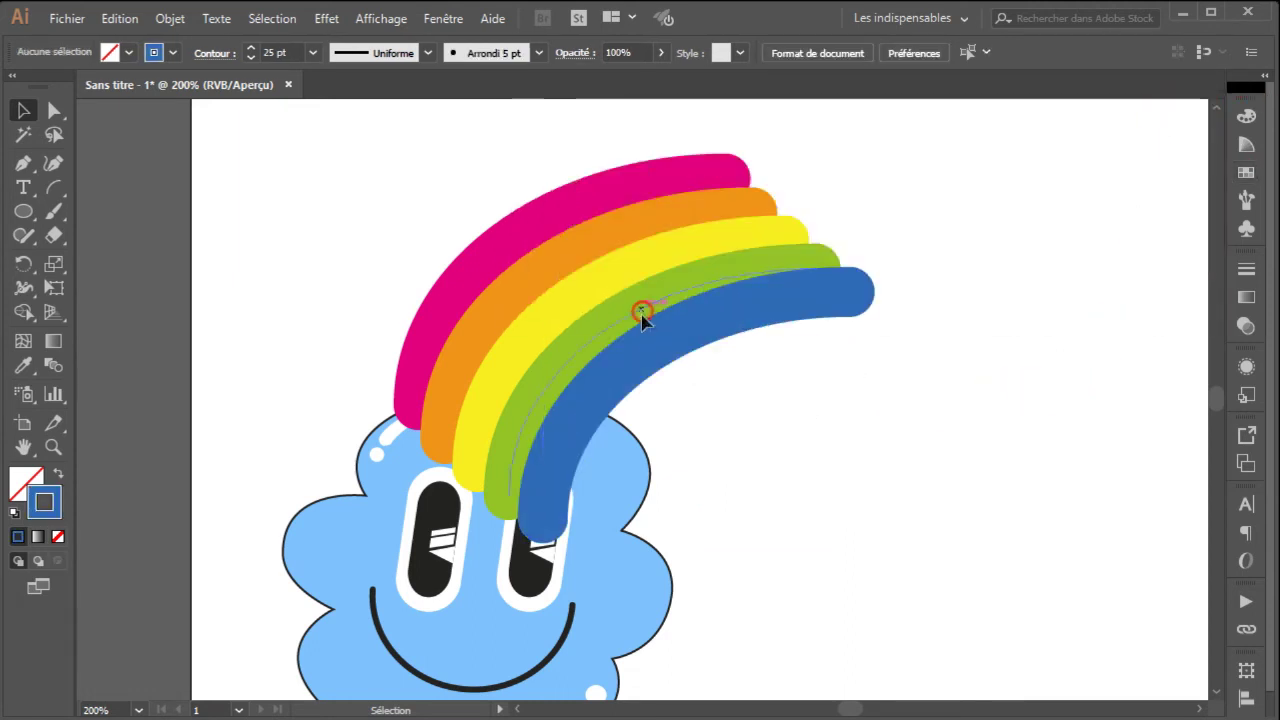
mouse_move(655, 352)
mouse_down()
mouse_move(650, 362)
mouse_move(636, 351)
mouse_up()
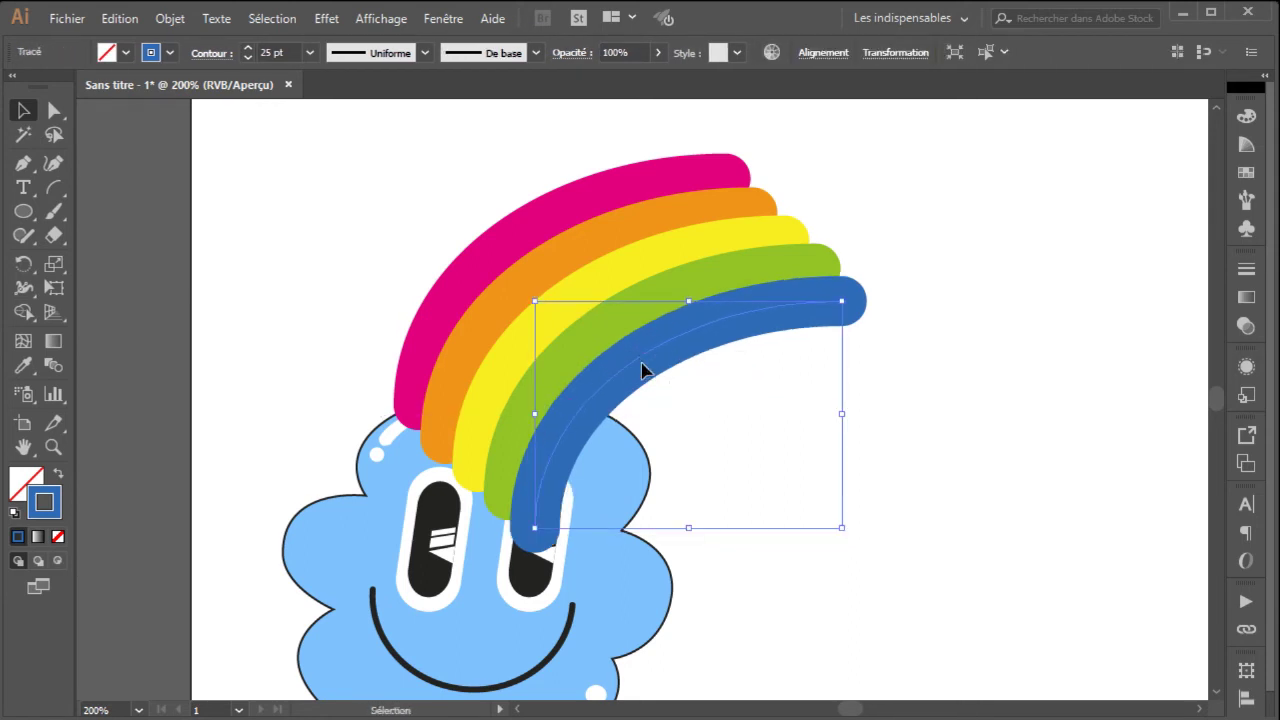
click(891, 366)
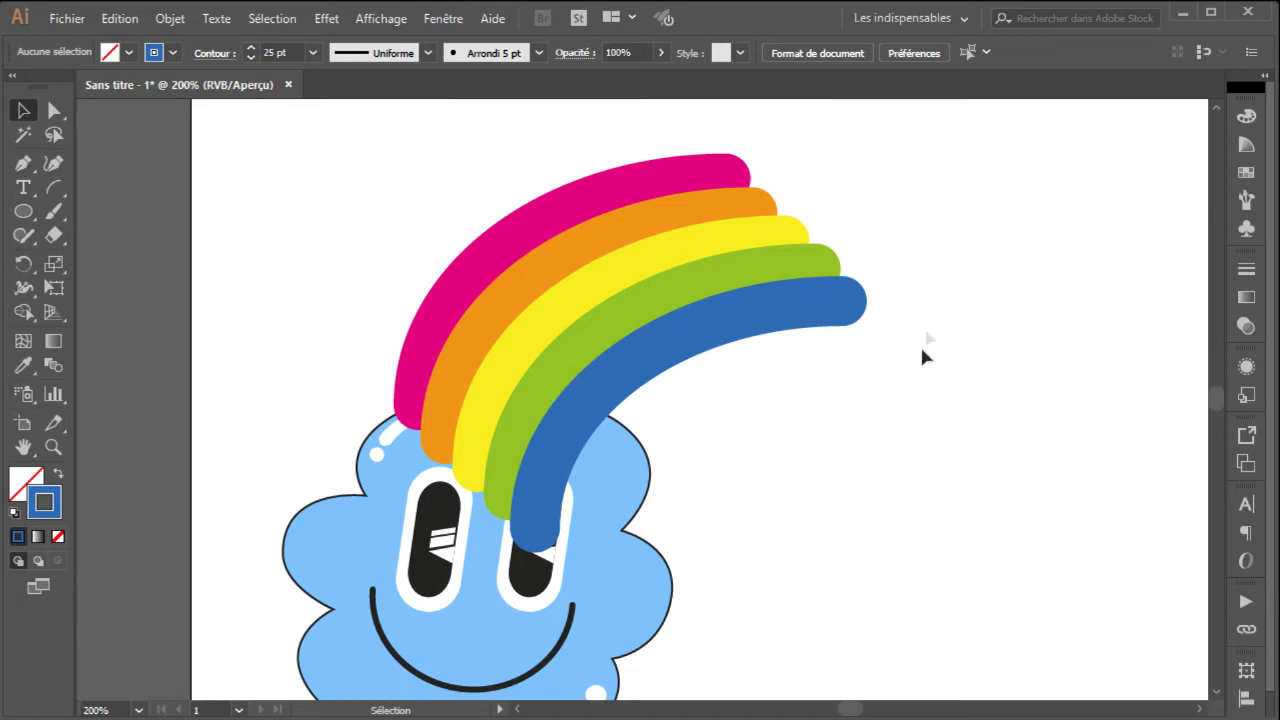
Step: Group the five rainbow arcs into one object
drag(893, 172, 657, 349)
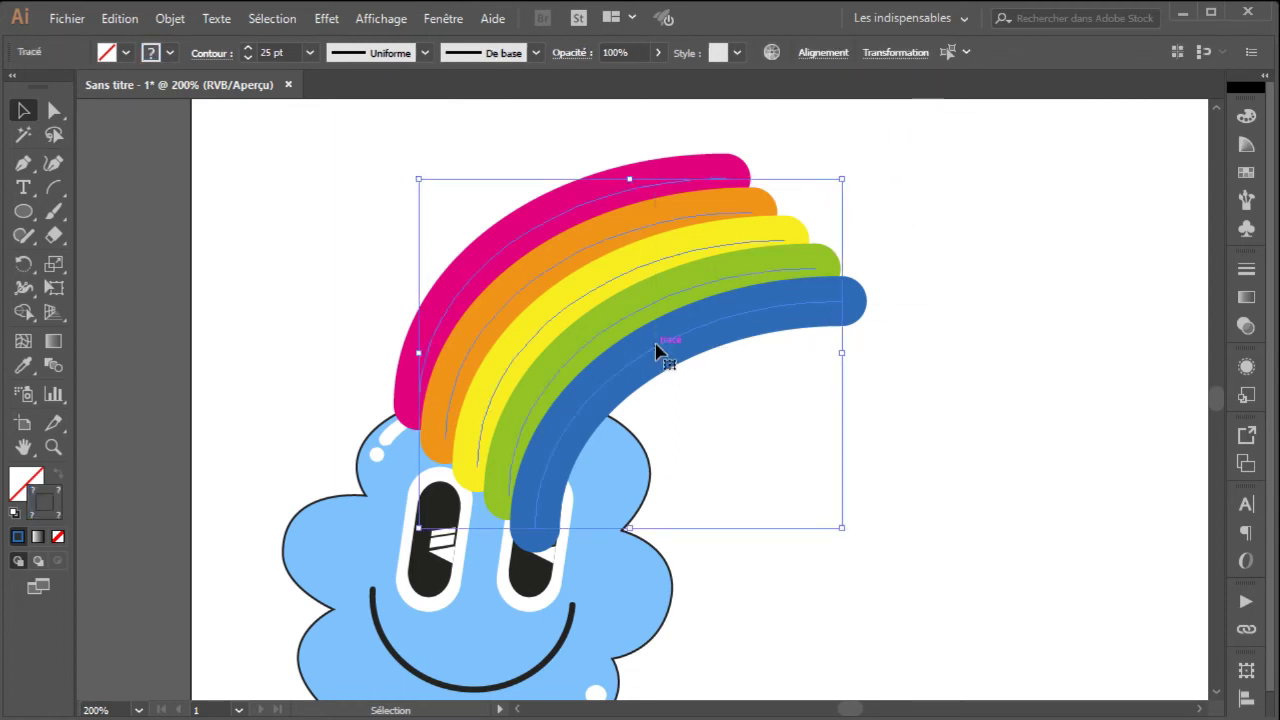
right_click(666, 256)
click(729, 377)
click(870, 355)
Step: Send the rainbow group to the back so it sits behind the cloud
scroll(857, 390, down, 2)
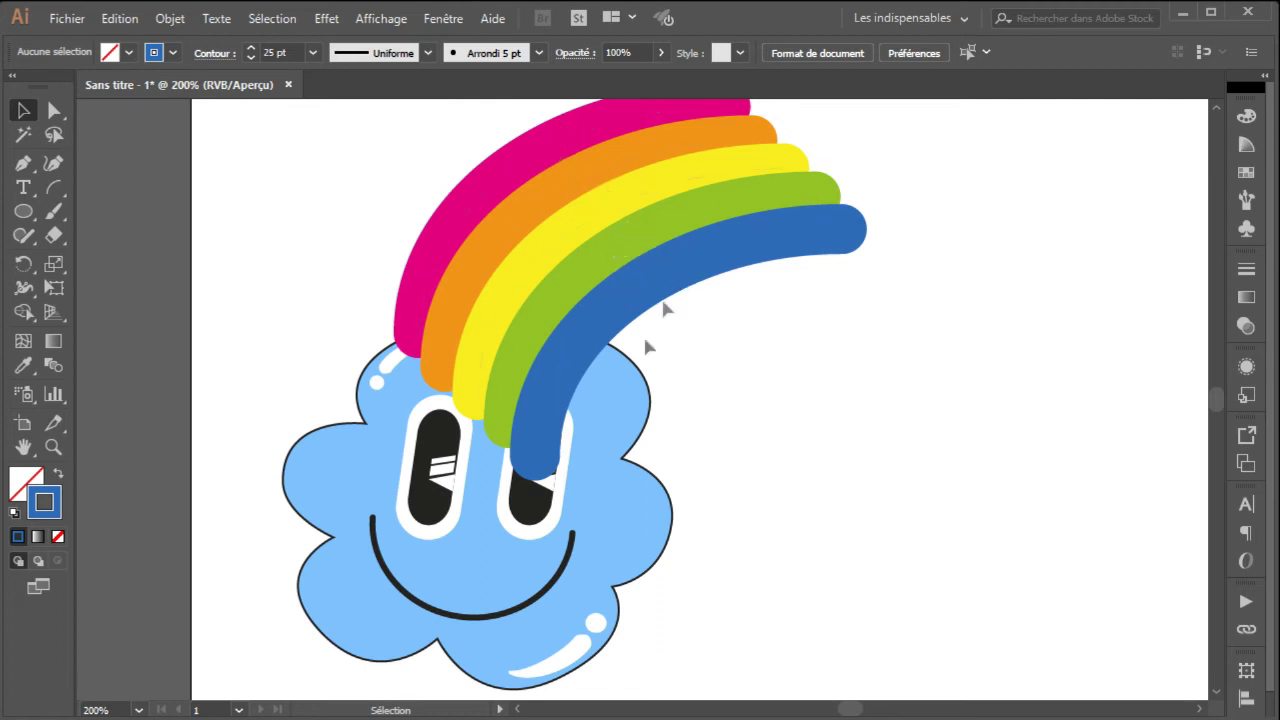
click(616, 207)
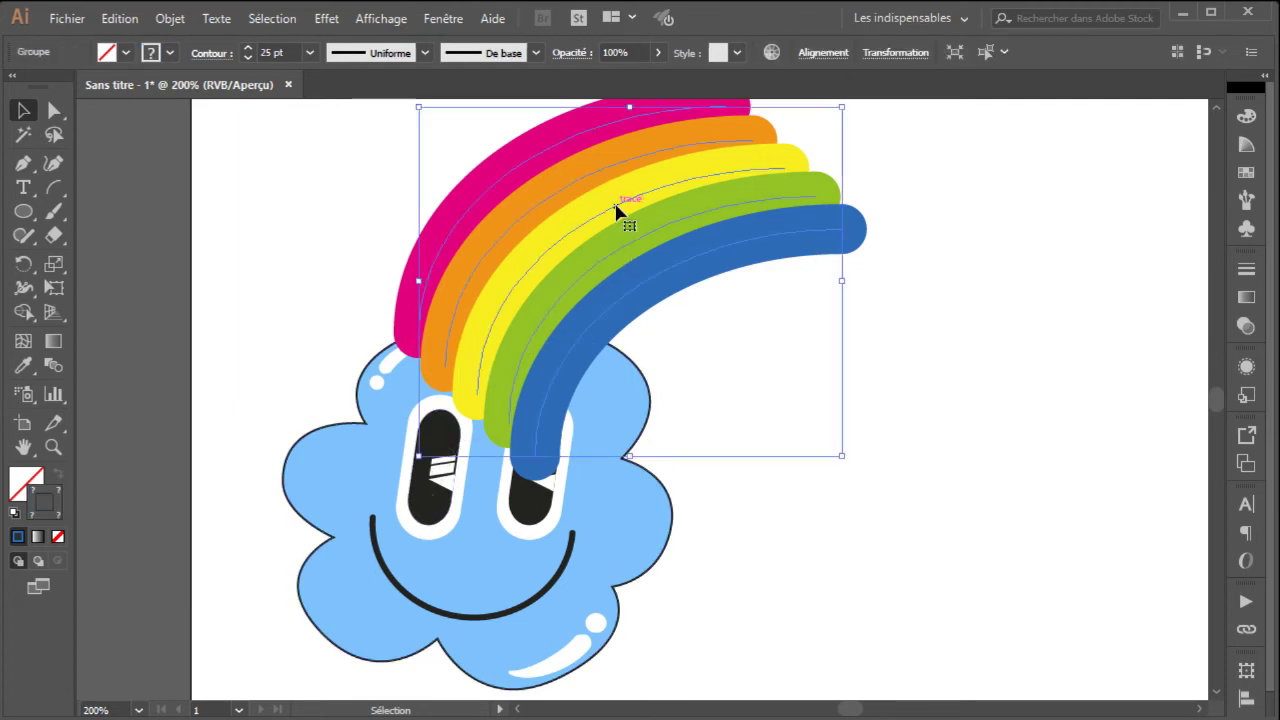
right_click(616, 208)
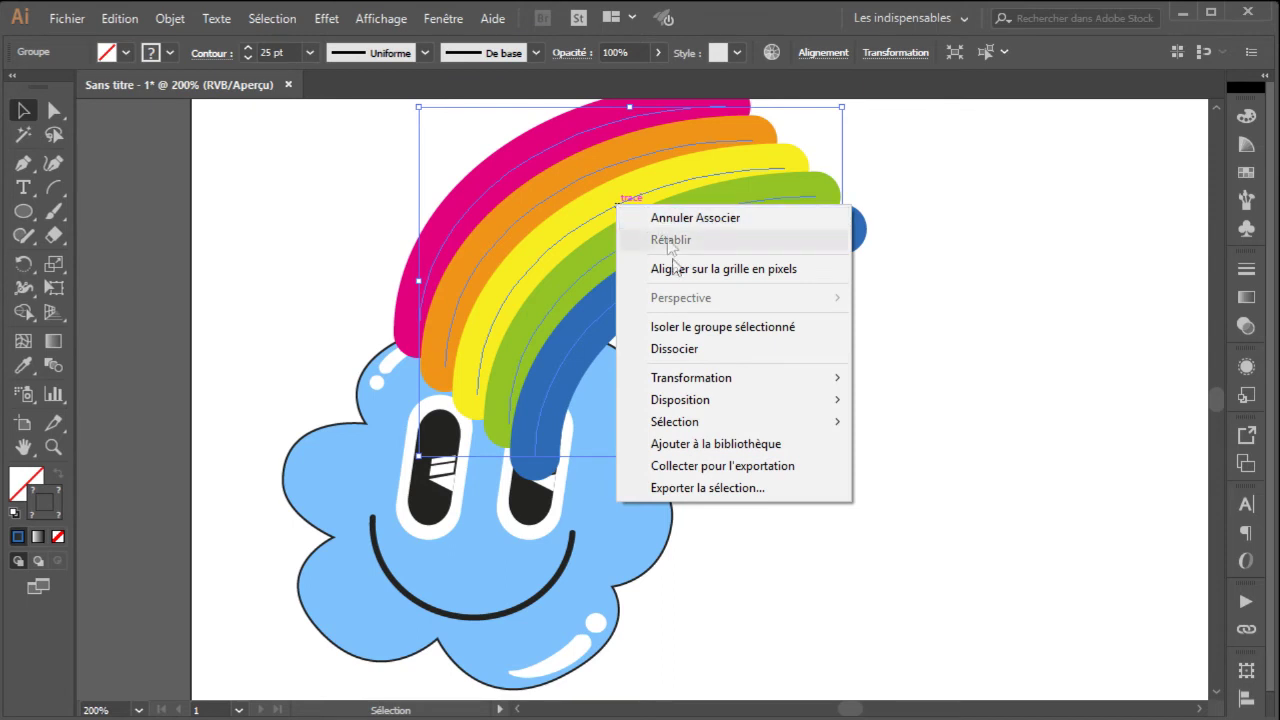
mouse_move(678, 400)
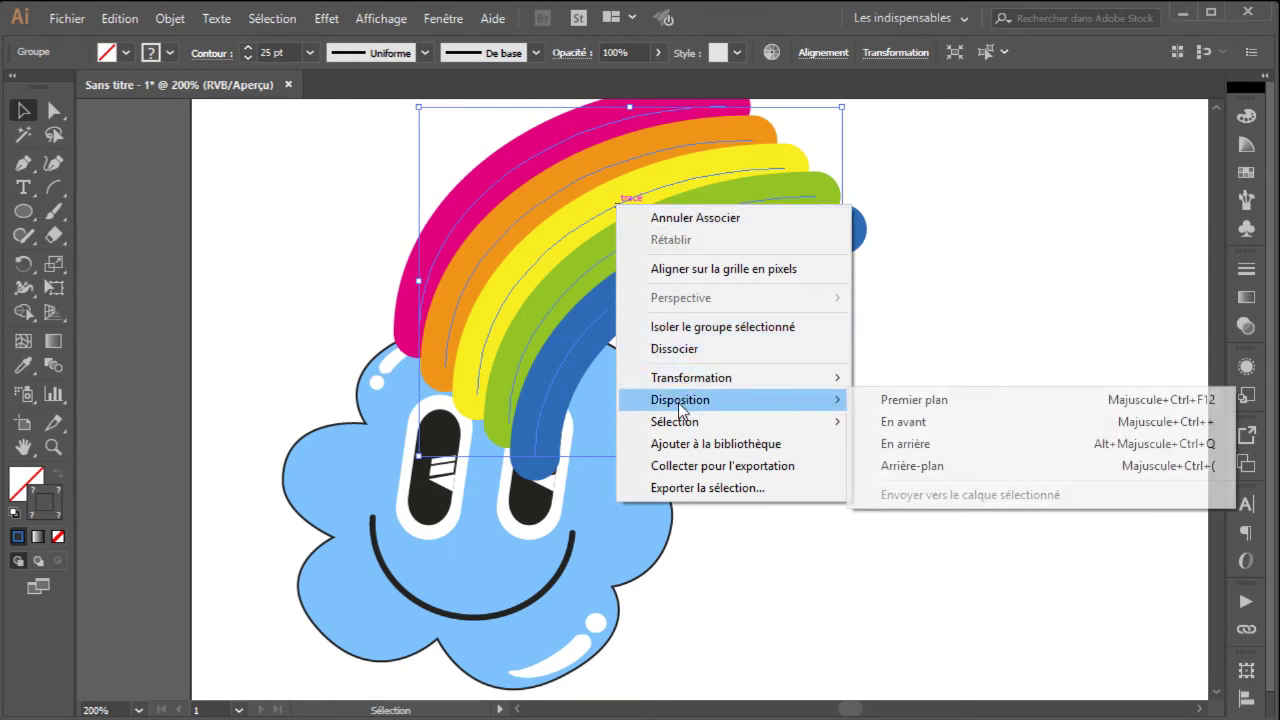
click(929, 466)
click(929, 468)
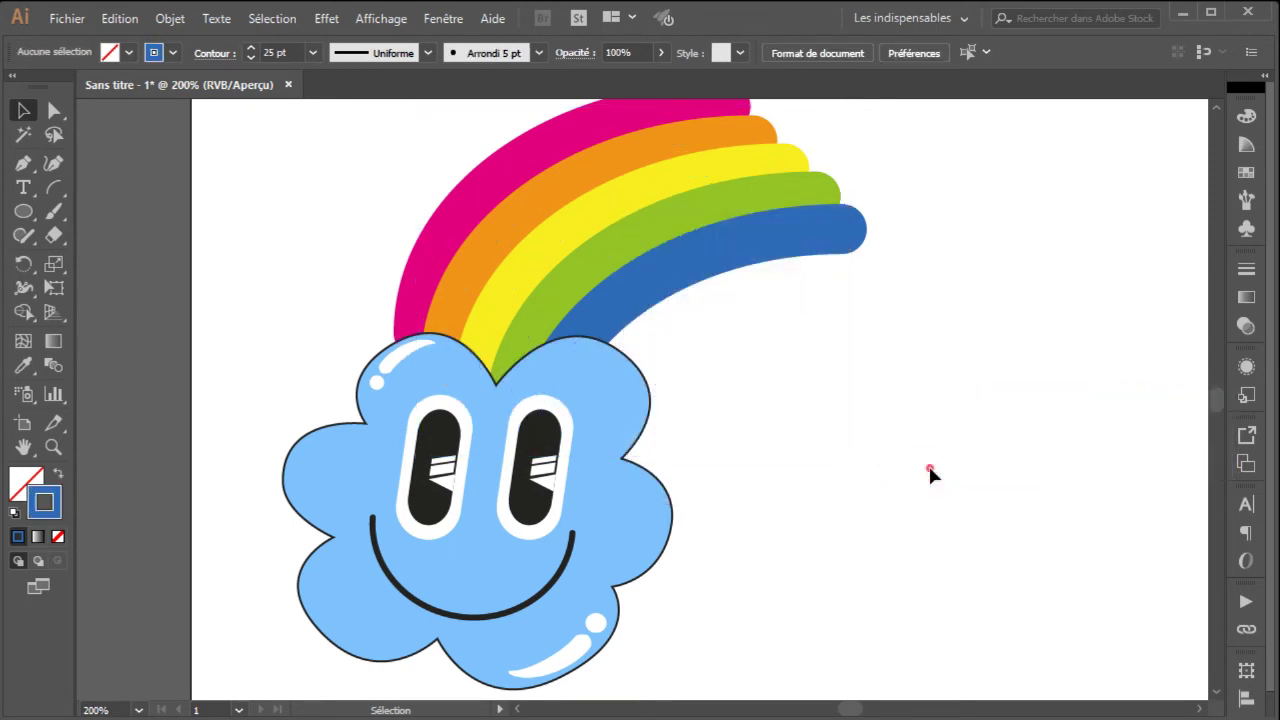
Step: Move the rainbow group slightly down so more of its lower end is tucked behind the cloud
click(53, 447)
alt+click(581, 330)
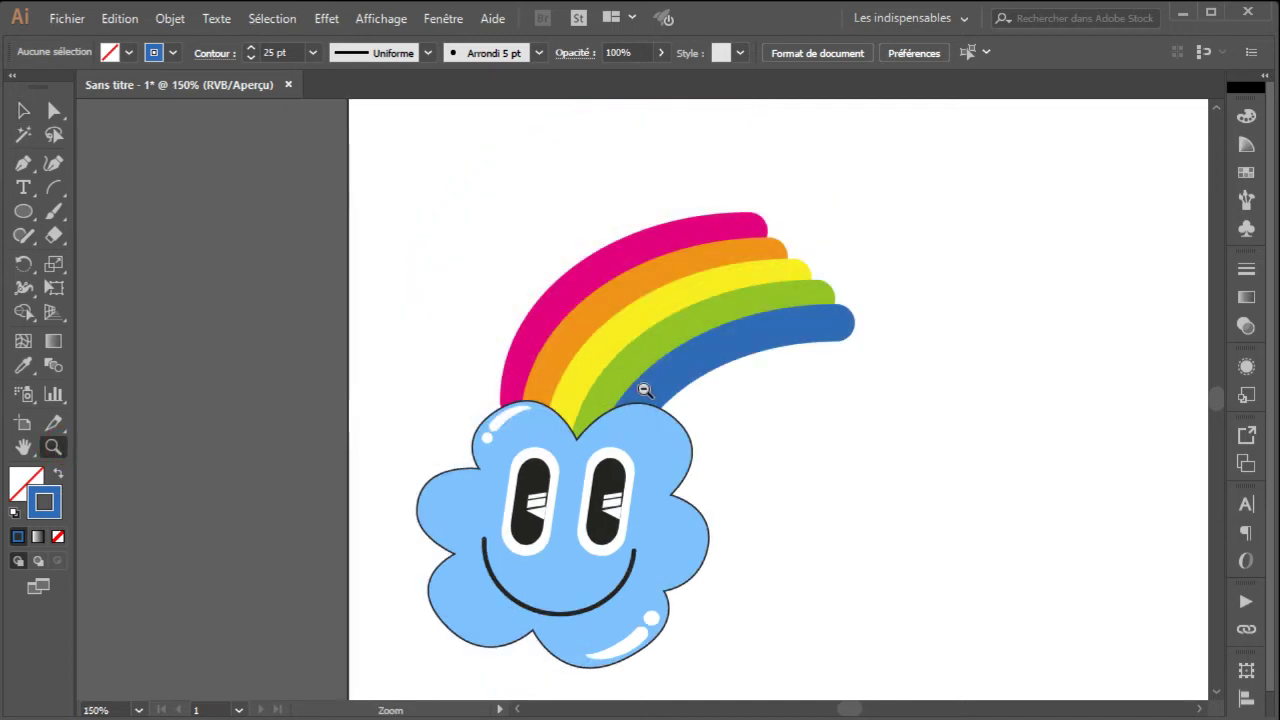
click(22, 110)
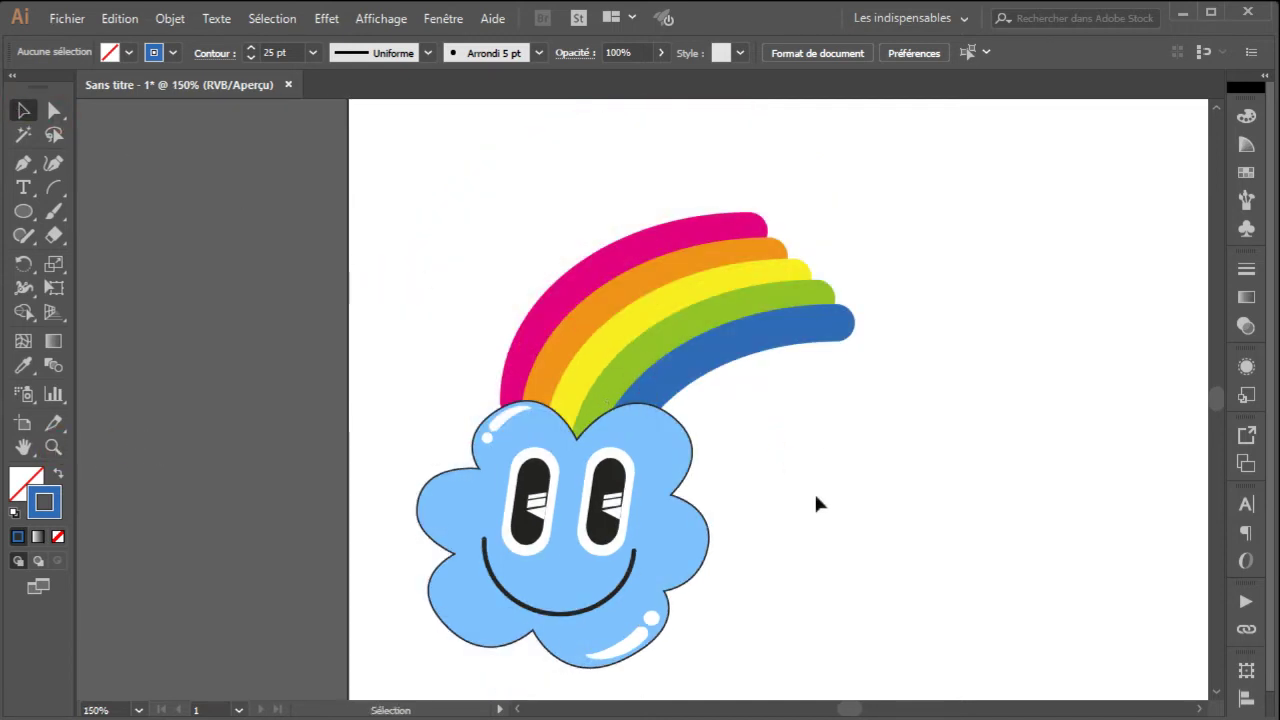
drag(793, 515, 773, 460)
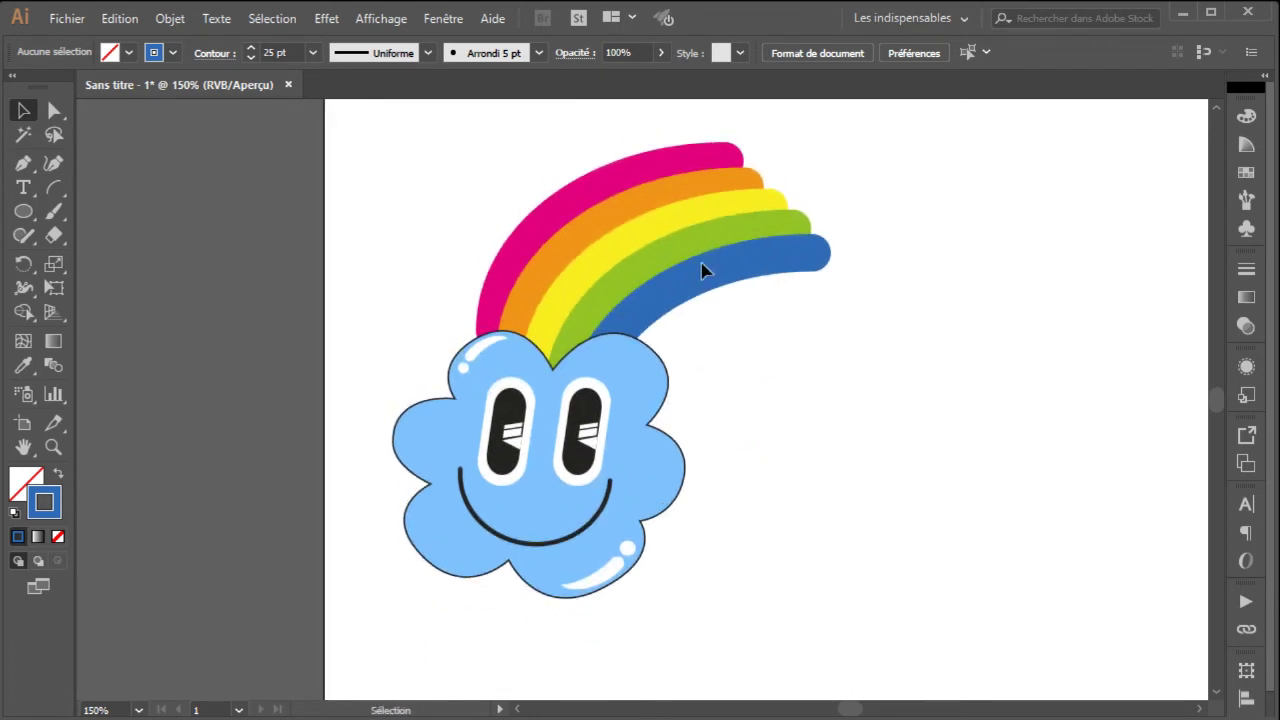
drag(702, 281, 703, 323)
click(940, 426)
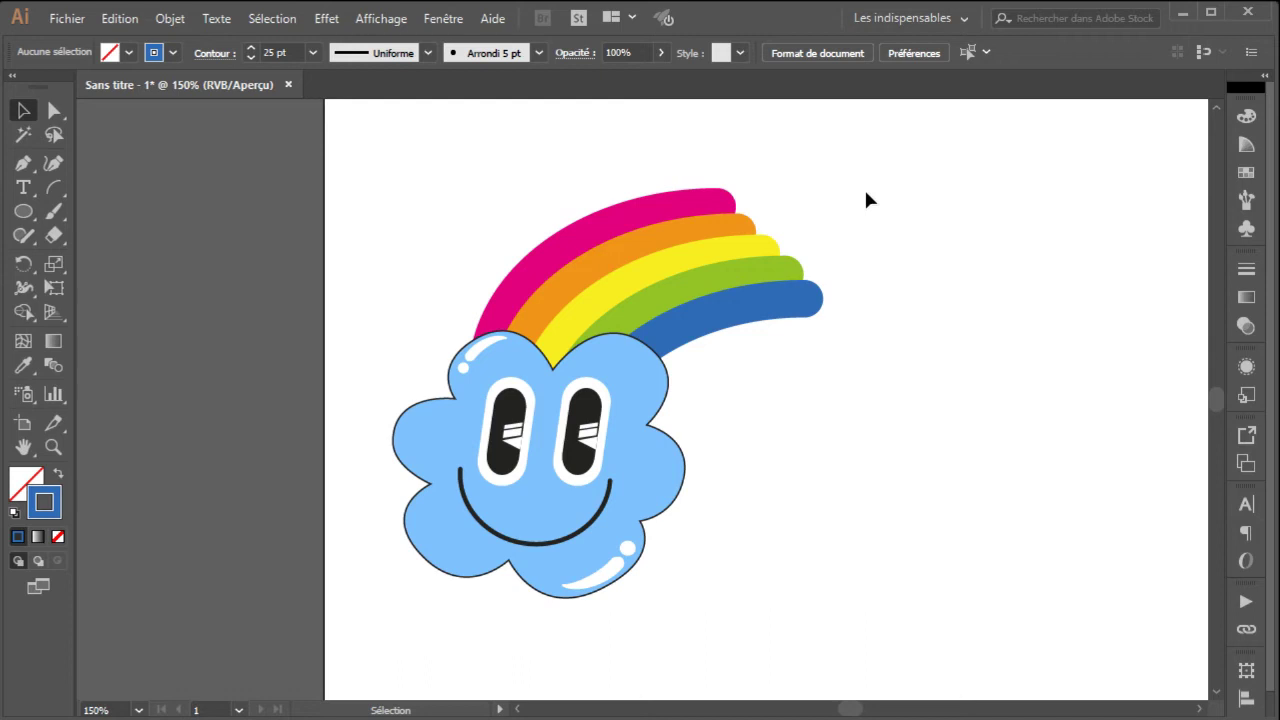
drag(862, 158, 695, 338)
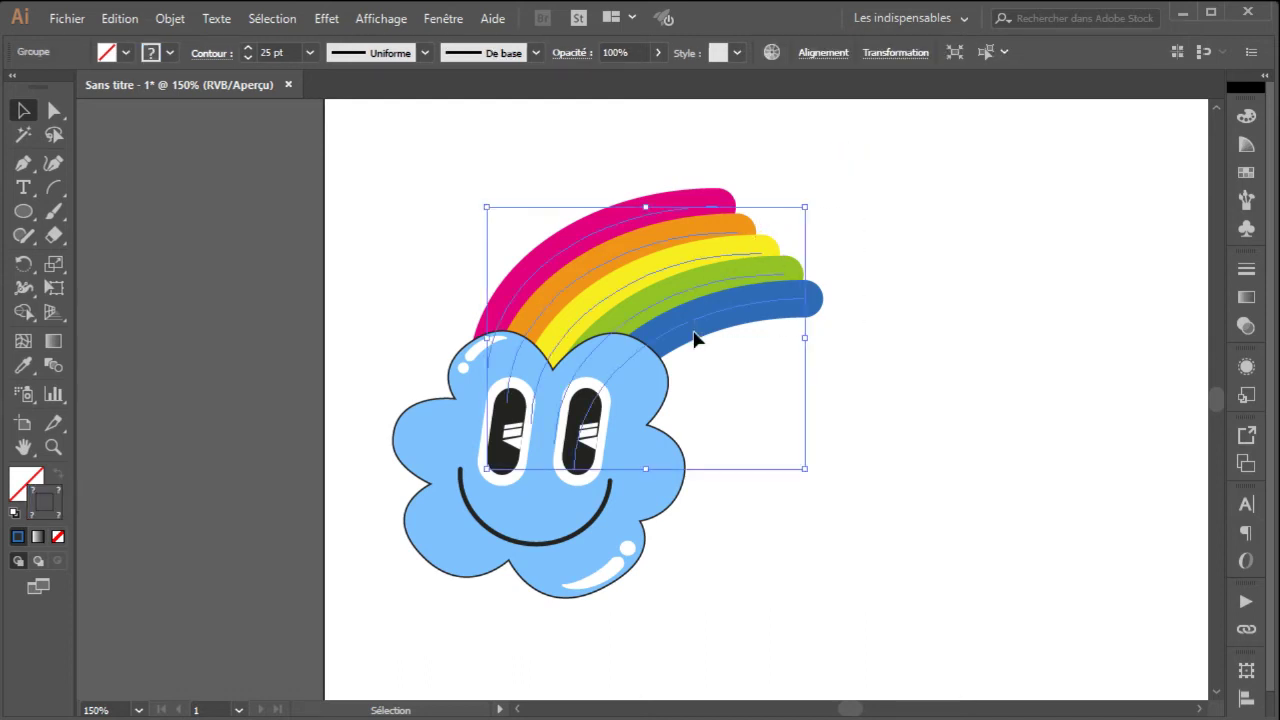
click(869, 406)
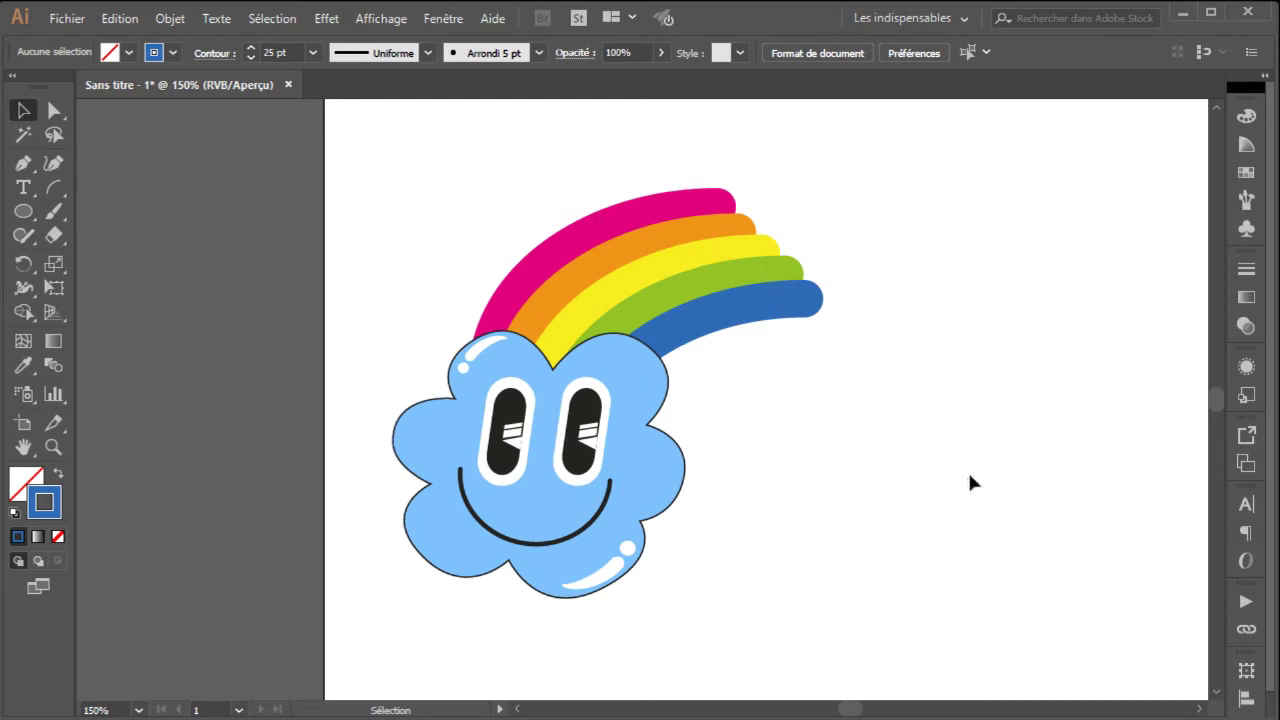
Step: Draw a tall narrow rectangle about 8 mm wide and 70 mm high in the empty area beside the cloud and rainbow
drag(974, 457, 360, 203)
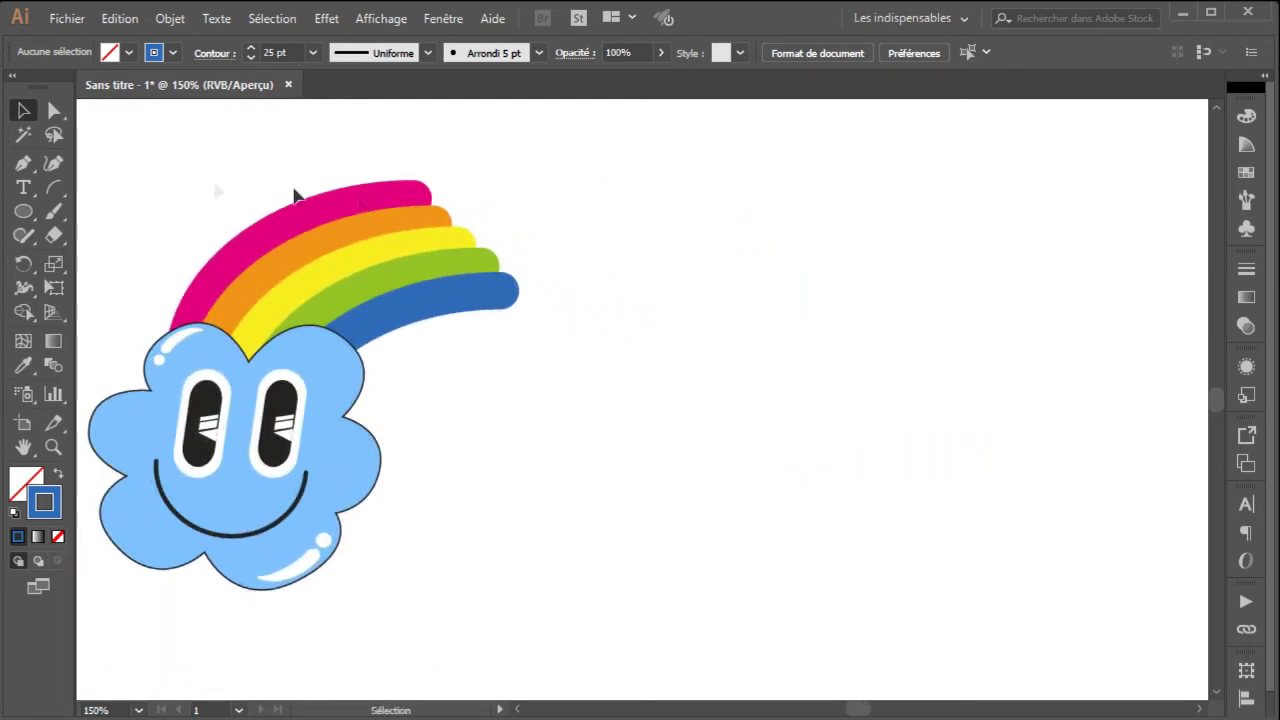
click(24, 212)
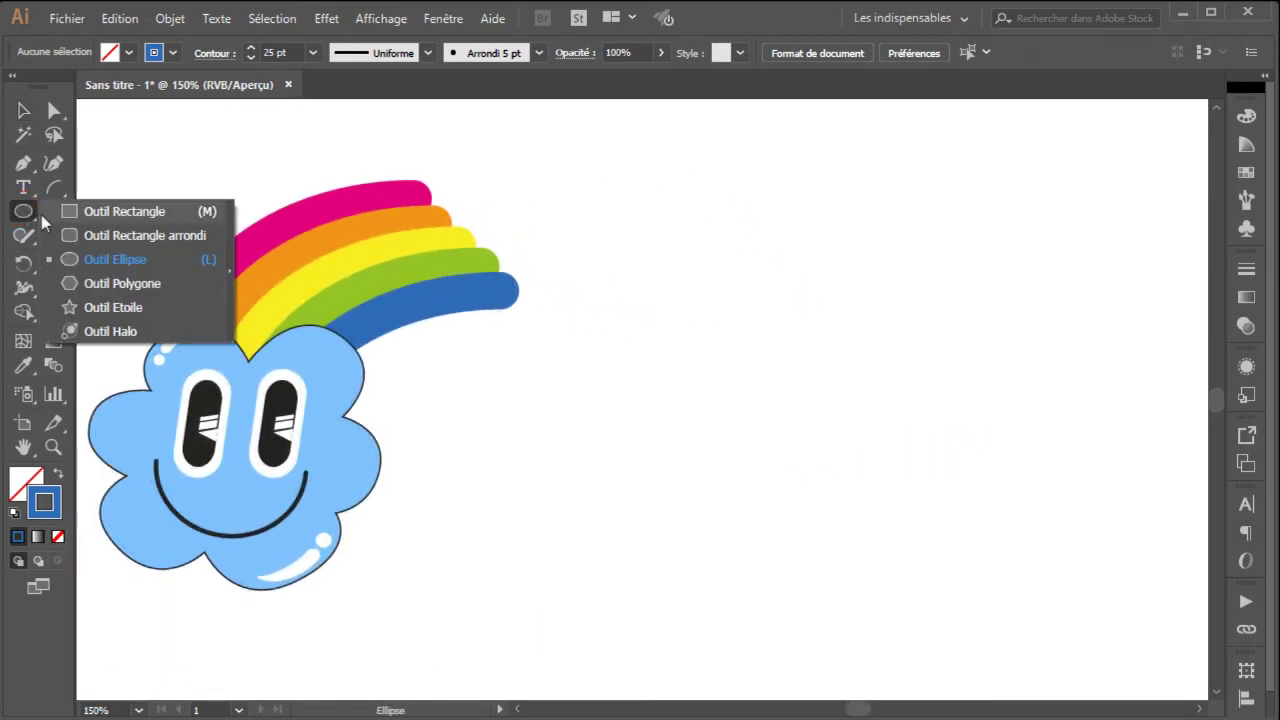
click(81, 214)
drag(640, 268, 674, 564)
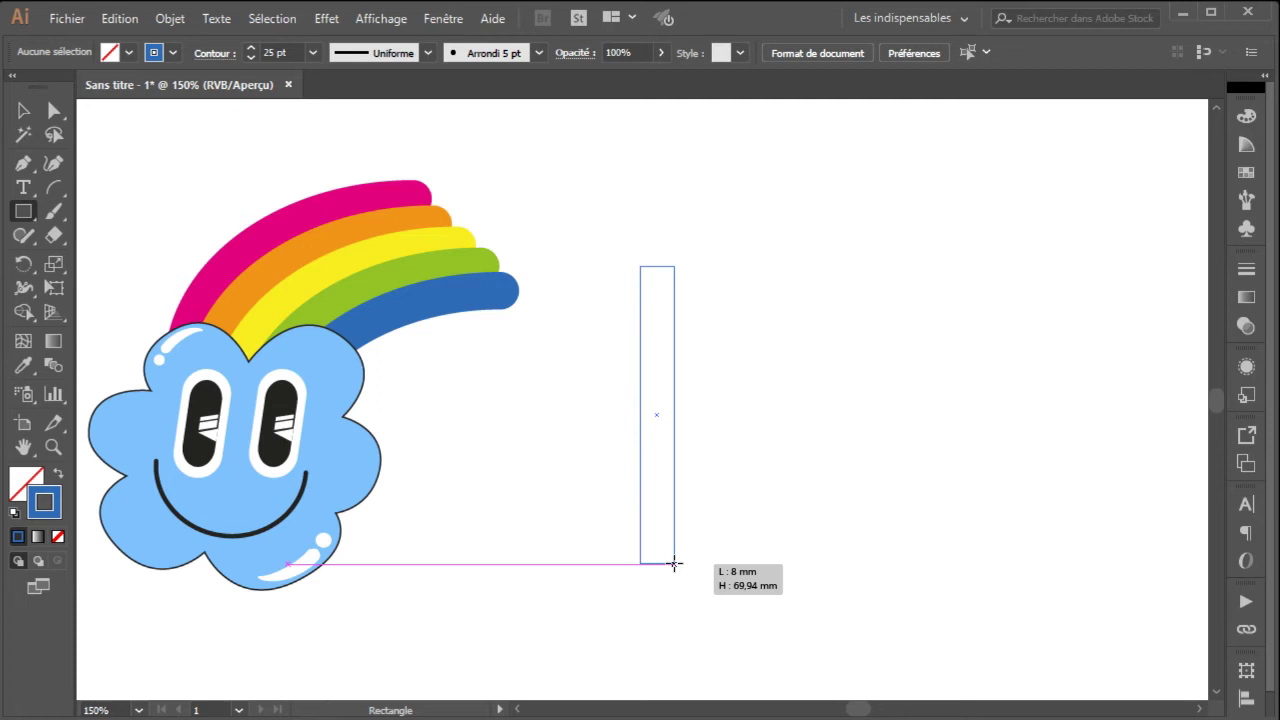
drag(674, 564, 674, 564)
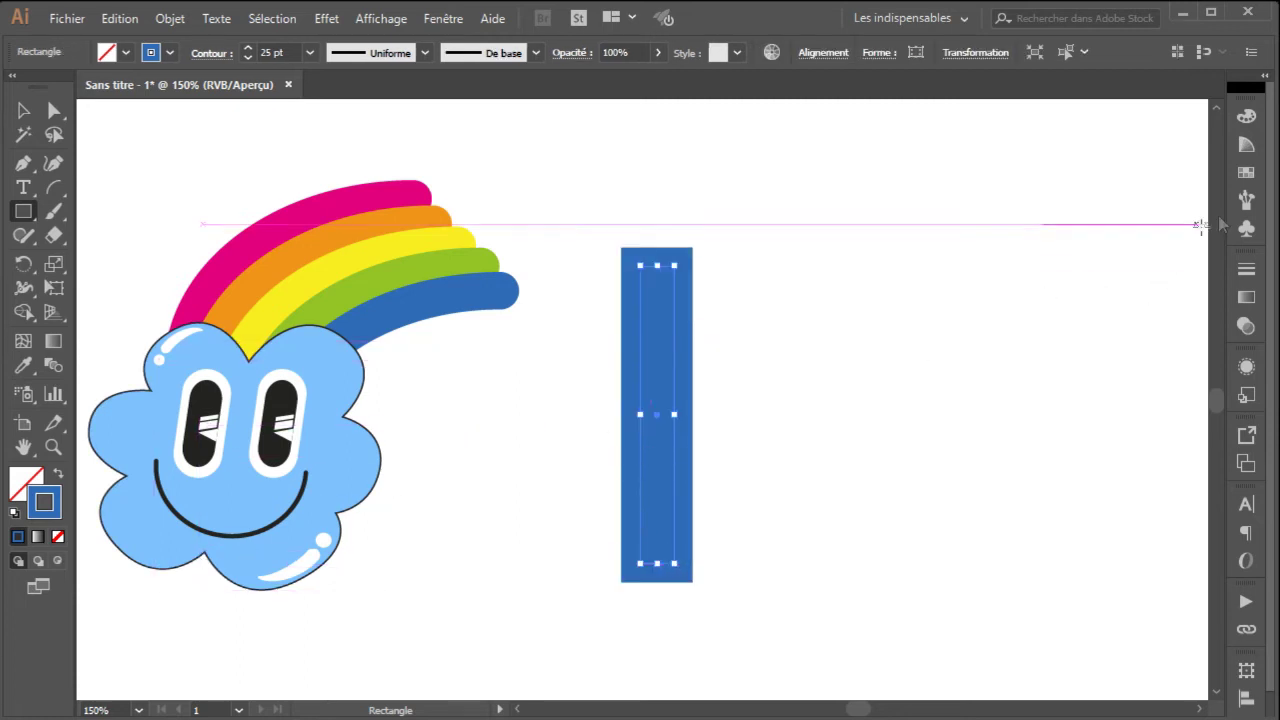
Step: Give the rectangle the rainbow's blue as its fill and remove its stroke
click(1246, 172)
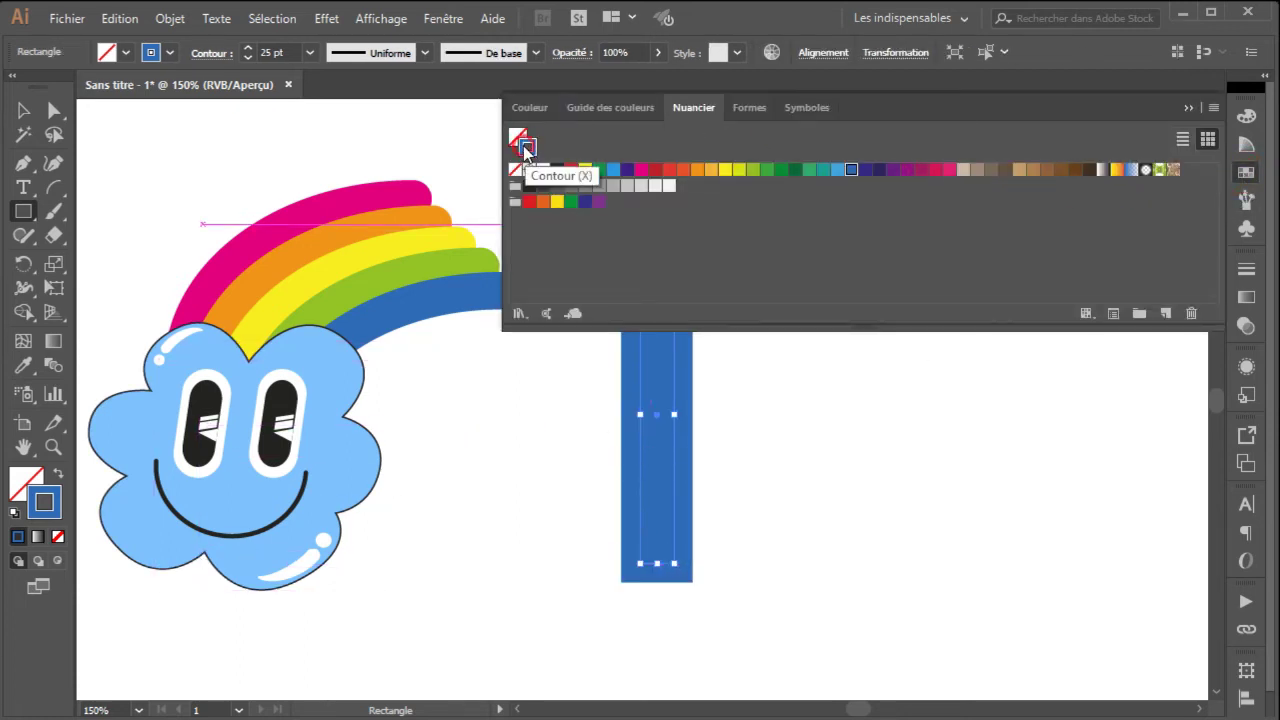
drag(522, 147, 514, 137)
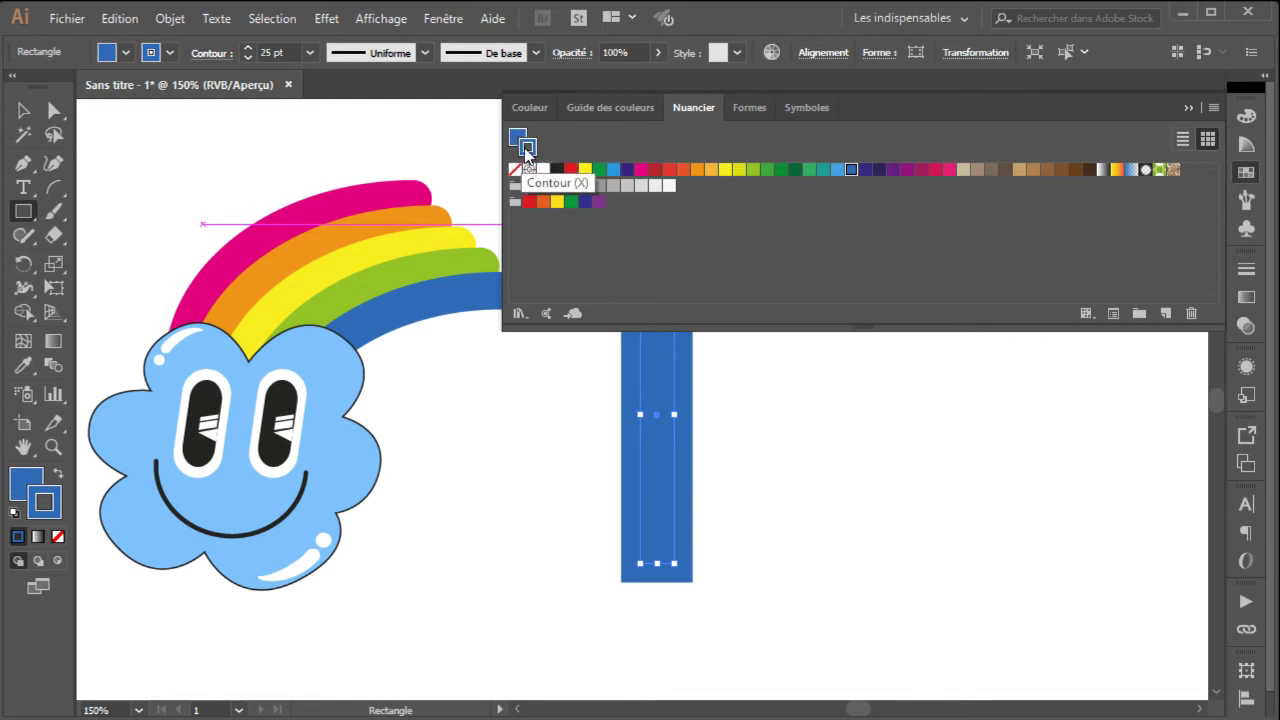
click(514, 169)
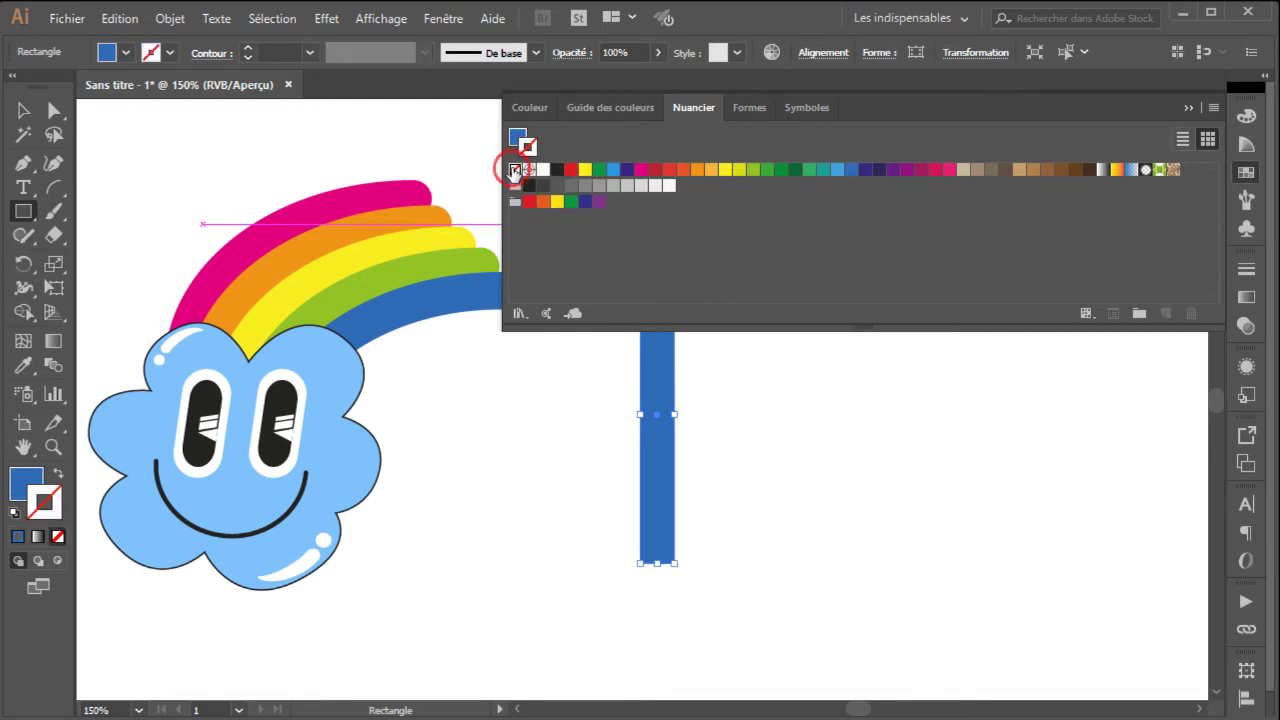
click(1188, 108)
Step: Place a copy of the blue rectangle flush against its right edge
click(23, 110)
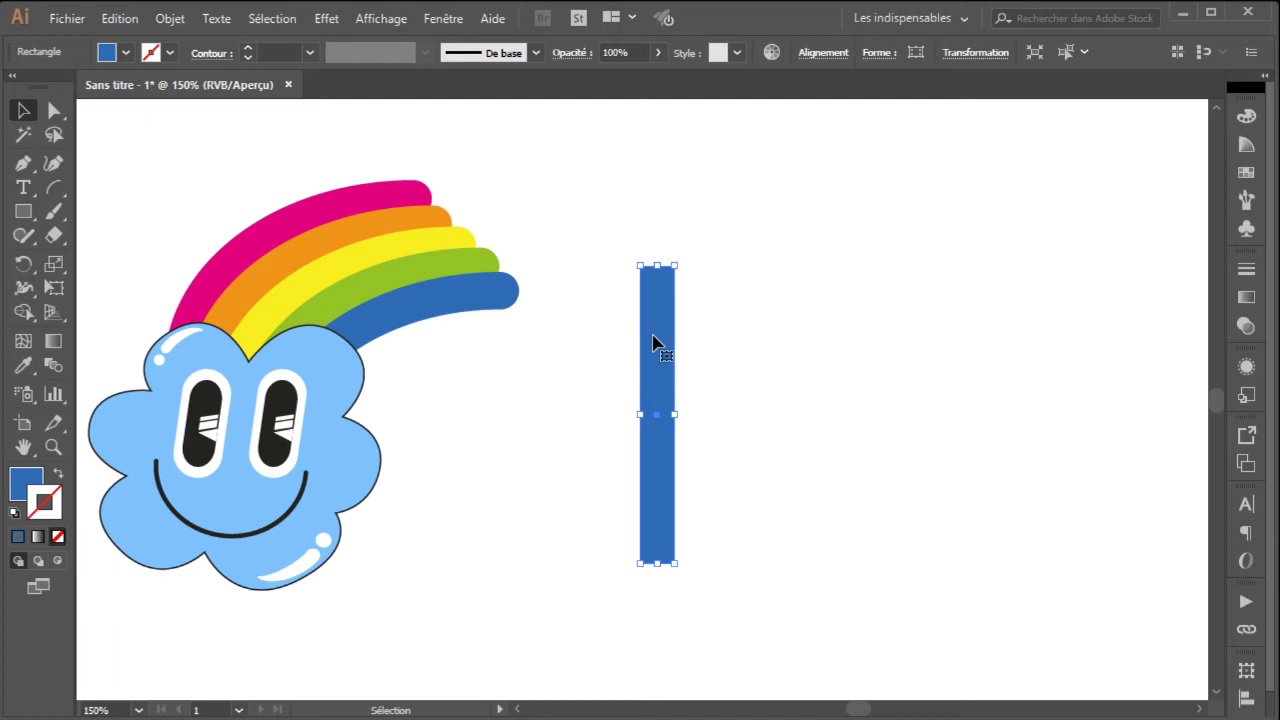
drag(650, 344, 704, 345)
drag(690, 343, 686, 344)
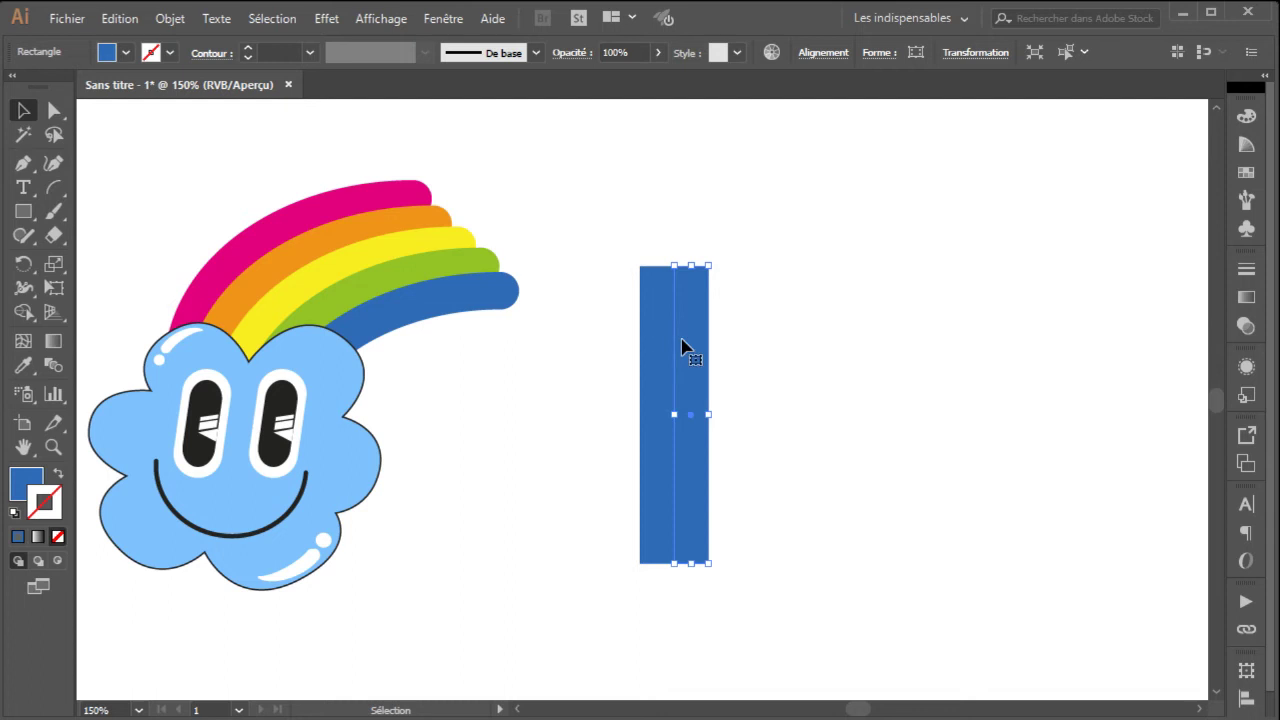
Step: Repeat the rectangle duplication three more times to form a row of five adjoining vertical bars
key(a)
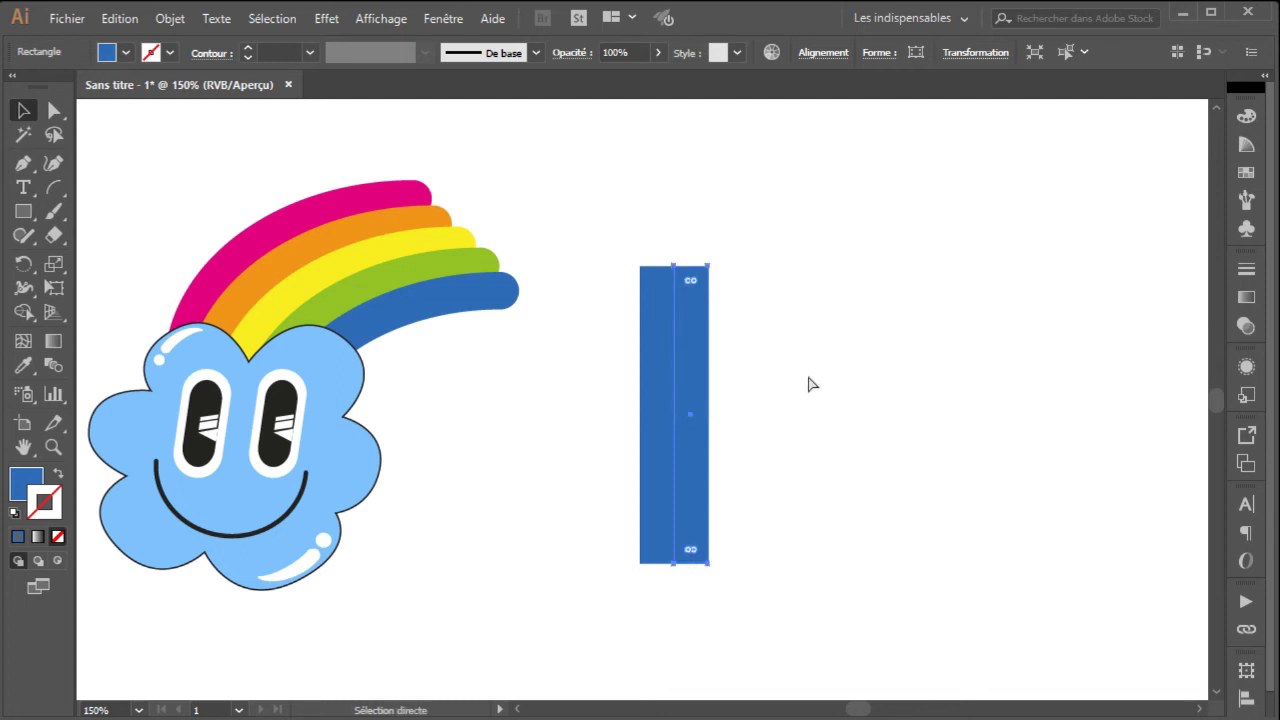
key(ctrl+d)
key(ctrl+d)
key(ctrl+d)
key(v)
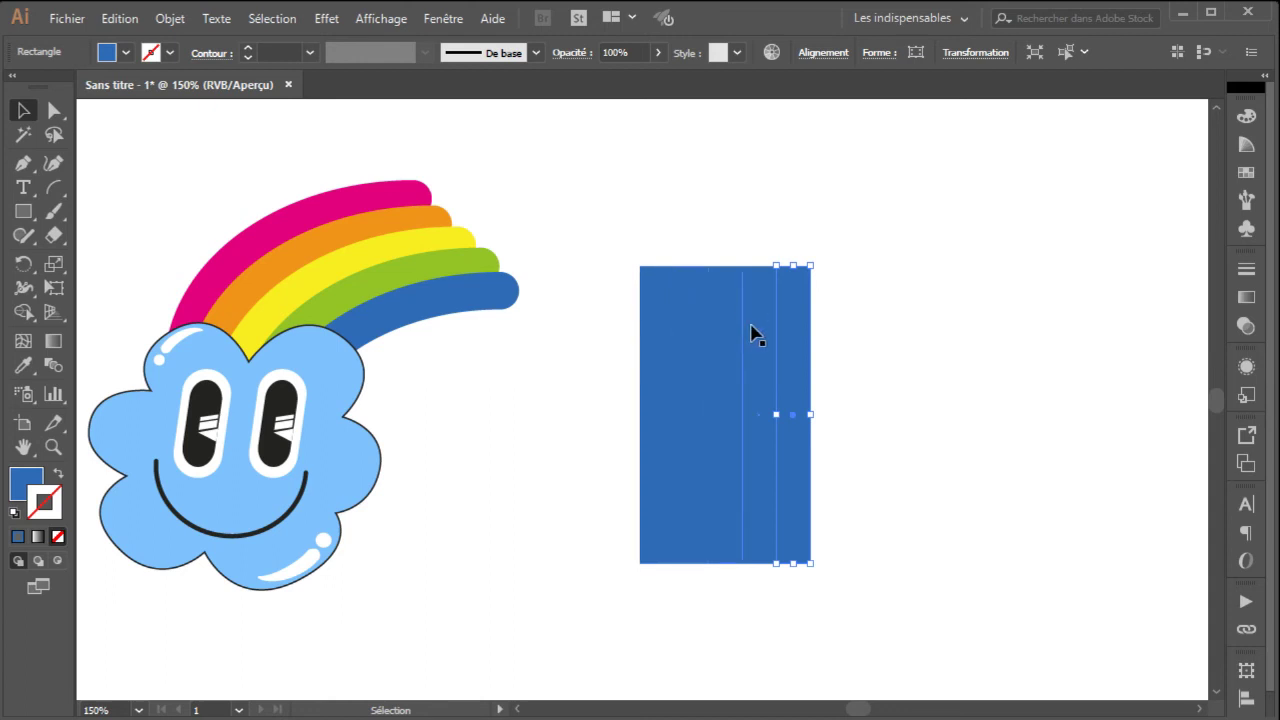
click(828, 366)
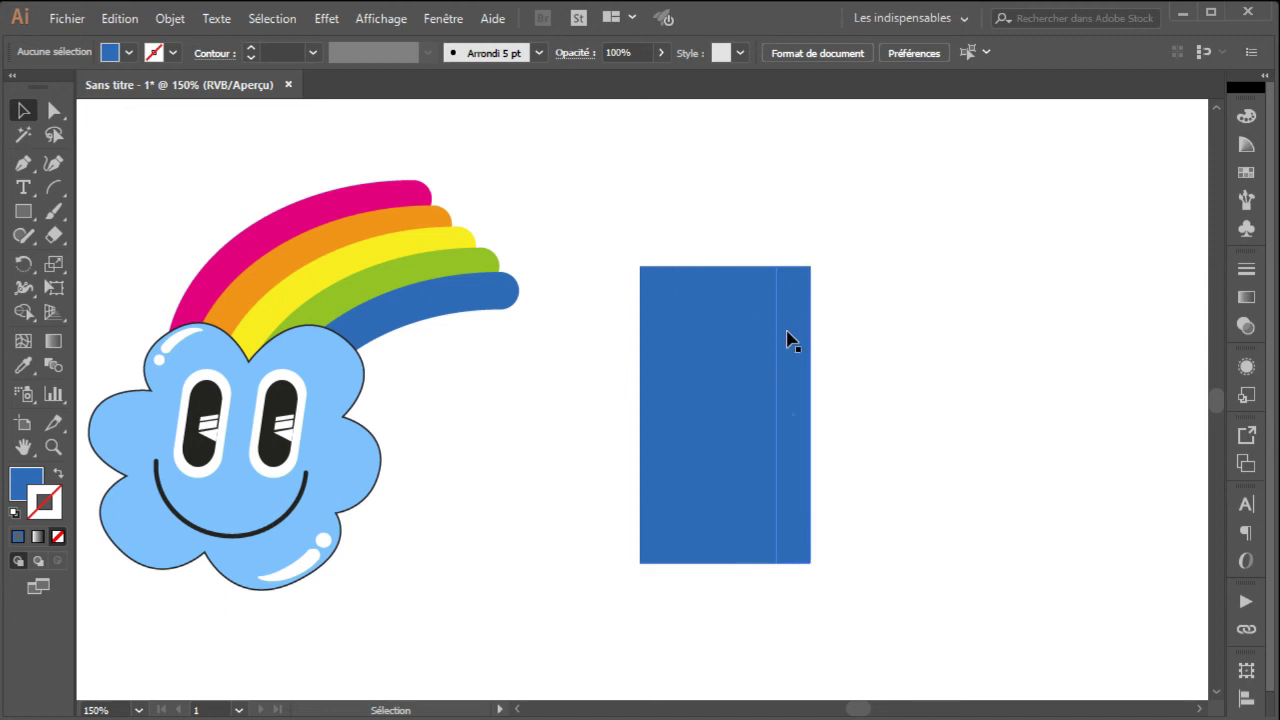
Step: Repeat the bar duplication seven more times to extend the row of adjoining blue bars
click(786, 355)
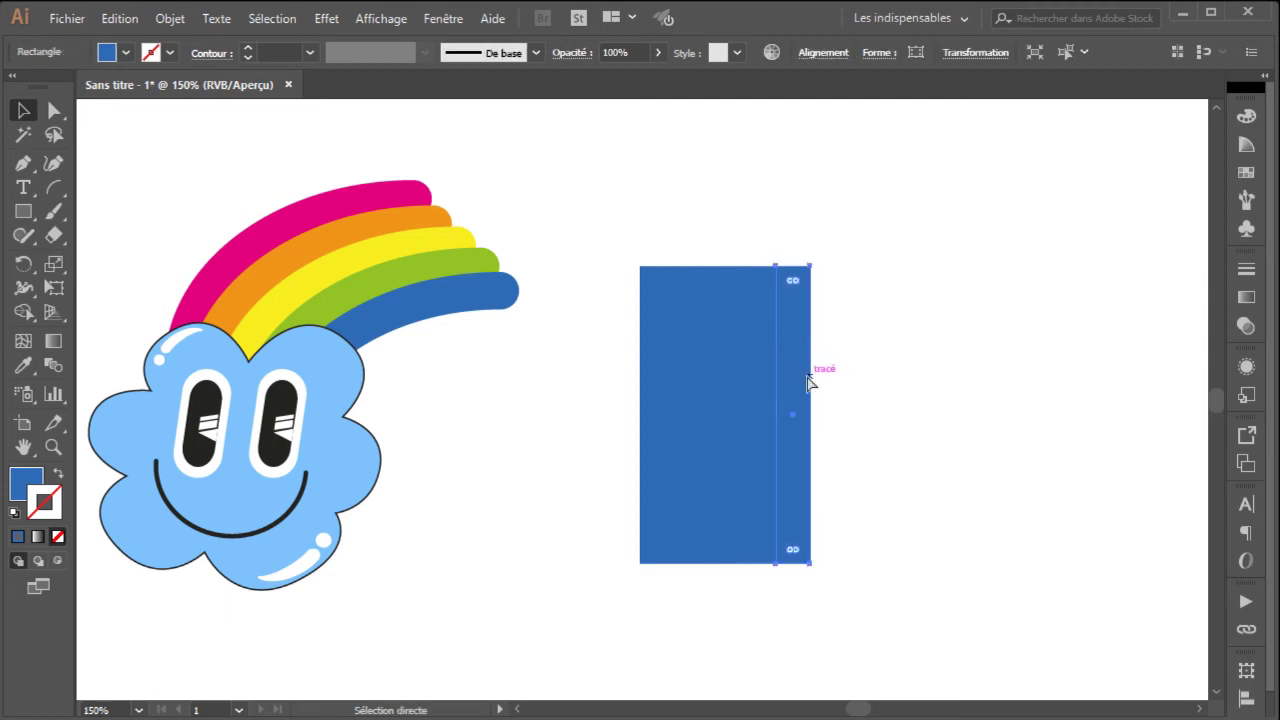
key(ctrl+d)
key(ctrl+d)
key(ctrl+d)
key(ctrl+d)
key(ctrl+d)
key(ctrl+d)
key(ctrl+d)
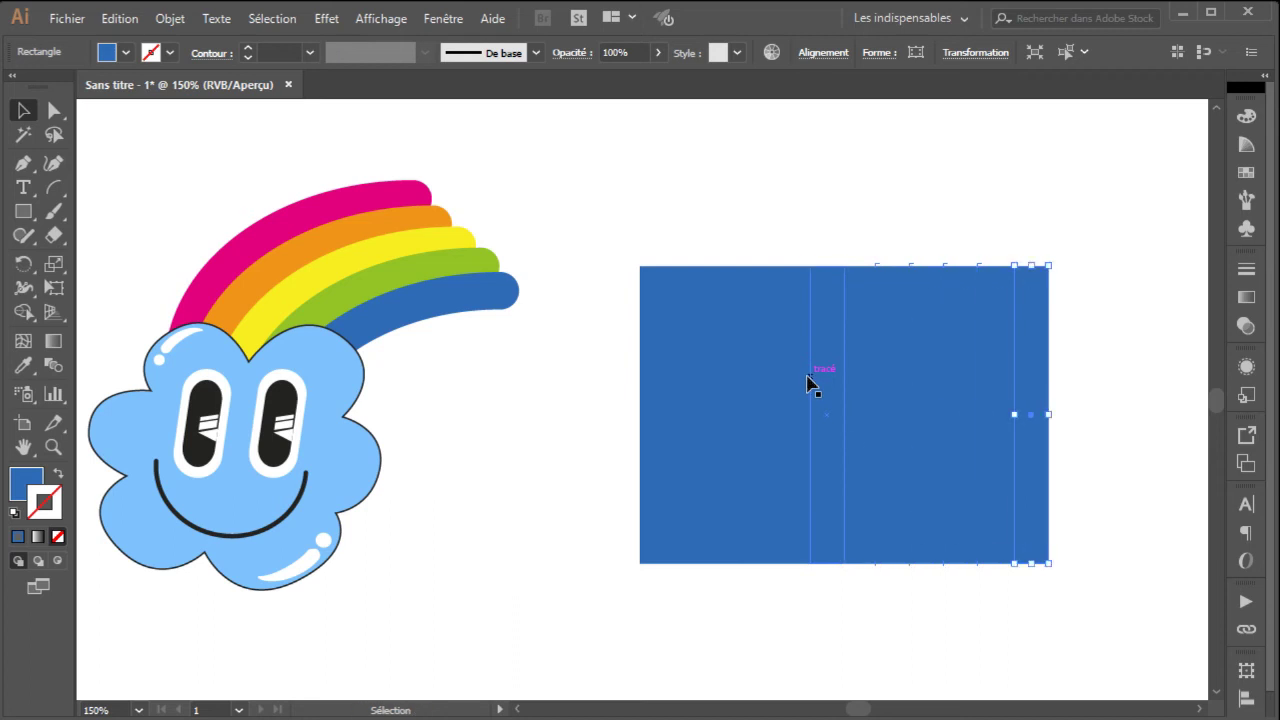
Step: Delete the seven extra bars so that only the first five blue bars stay in the row
drag(1083, 621, 753, 479)
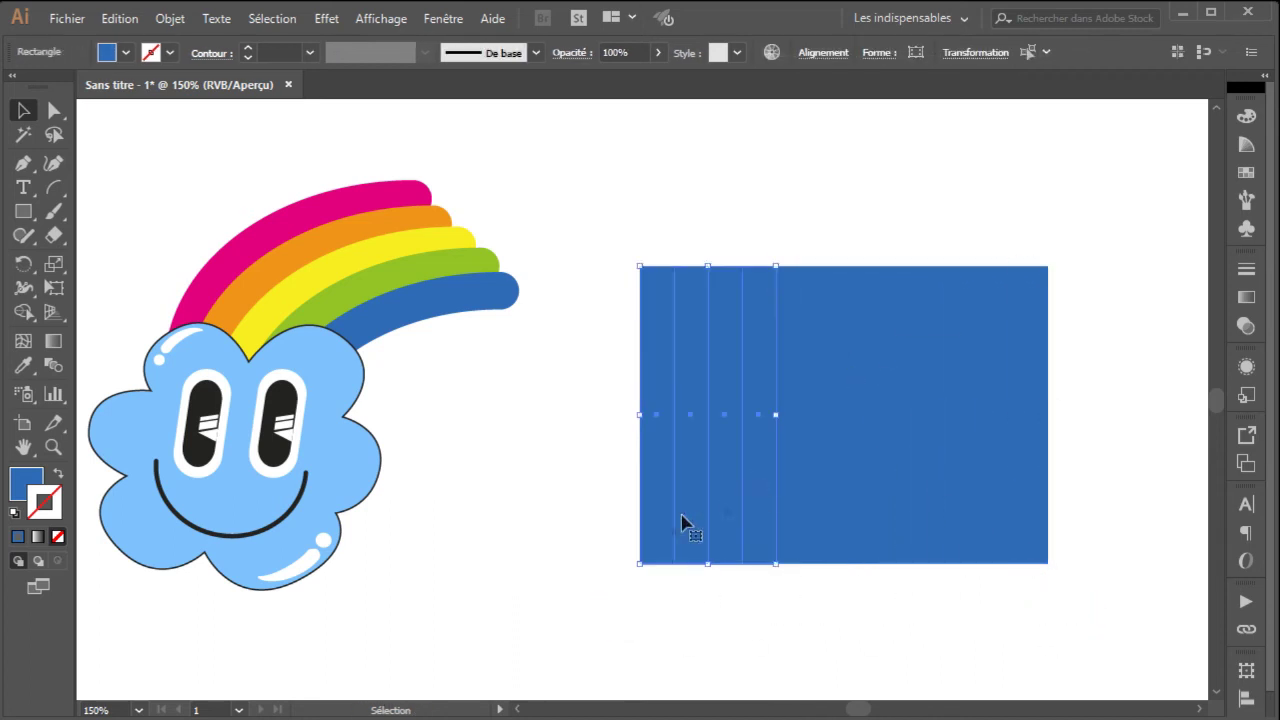
shift+click(790, 545)
drag(827, 573, 1090, 233)
key(Delete)
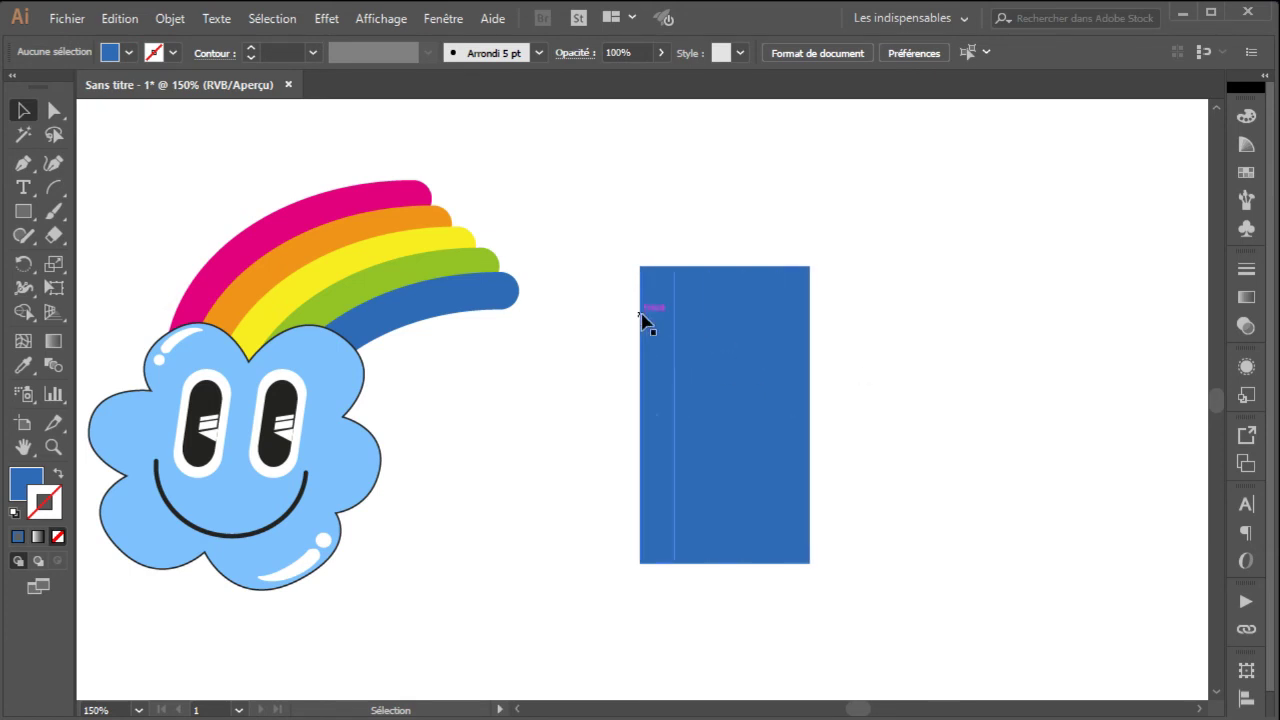
Step: Fill the first bar with the rainbow's magenta and the second bar with its orange
click(671, 391)
click(1249, 176)
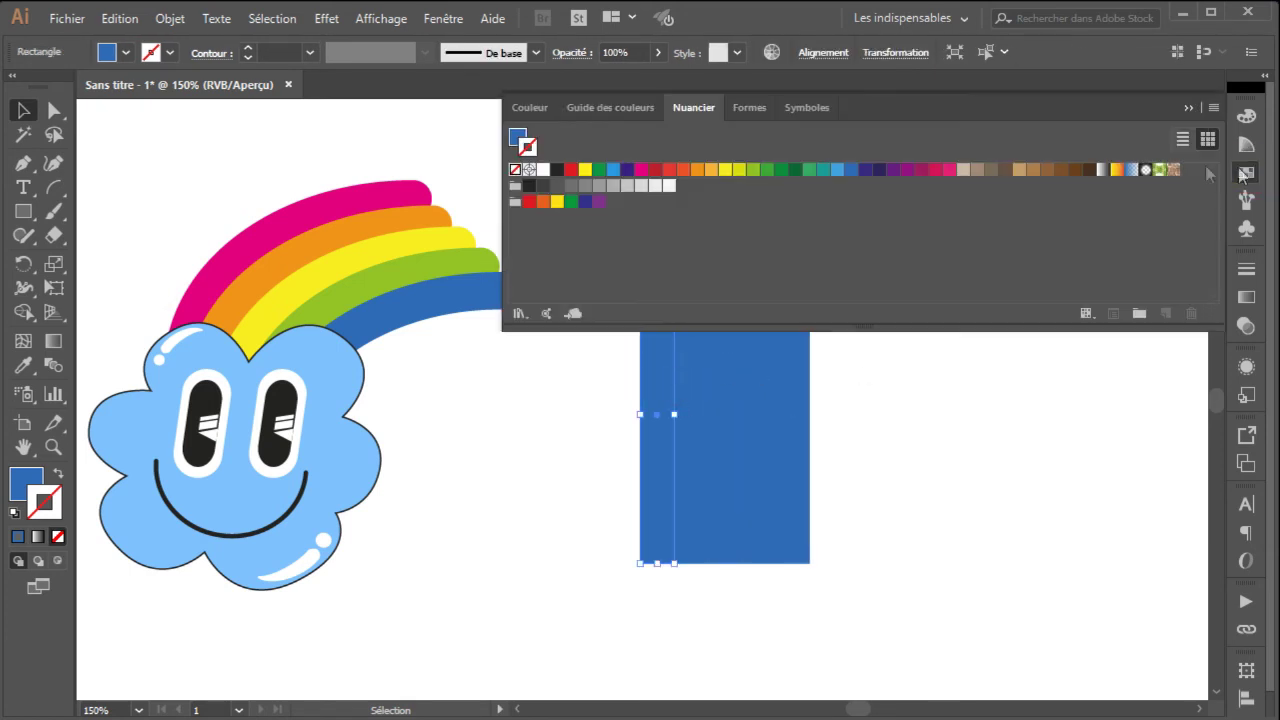
click(641, 169)
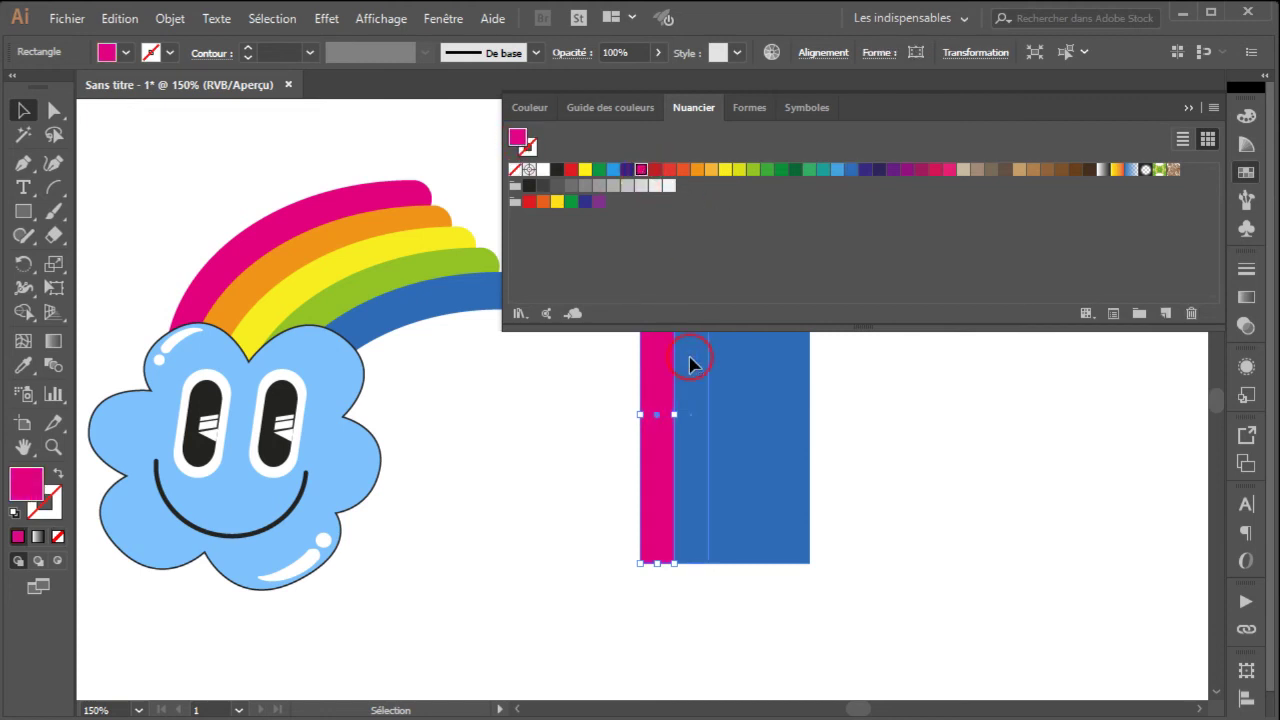
click(690, 363)
click(697, 169)
Step: Fill the third bar with yellow and the fourth bar with light green, matching the rainbow's colour order
click(725, 412)
click(727, 170)
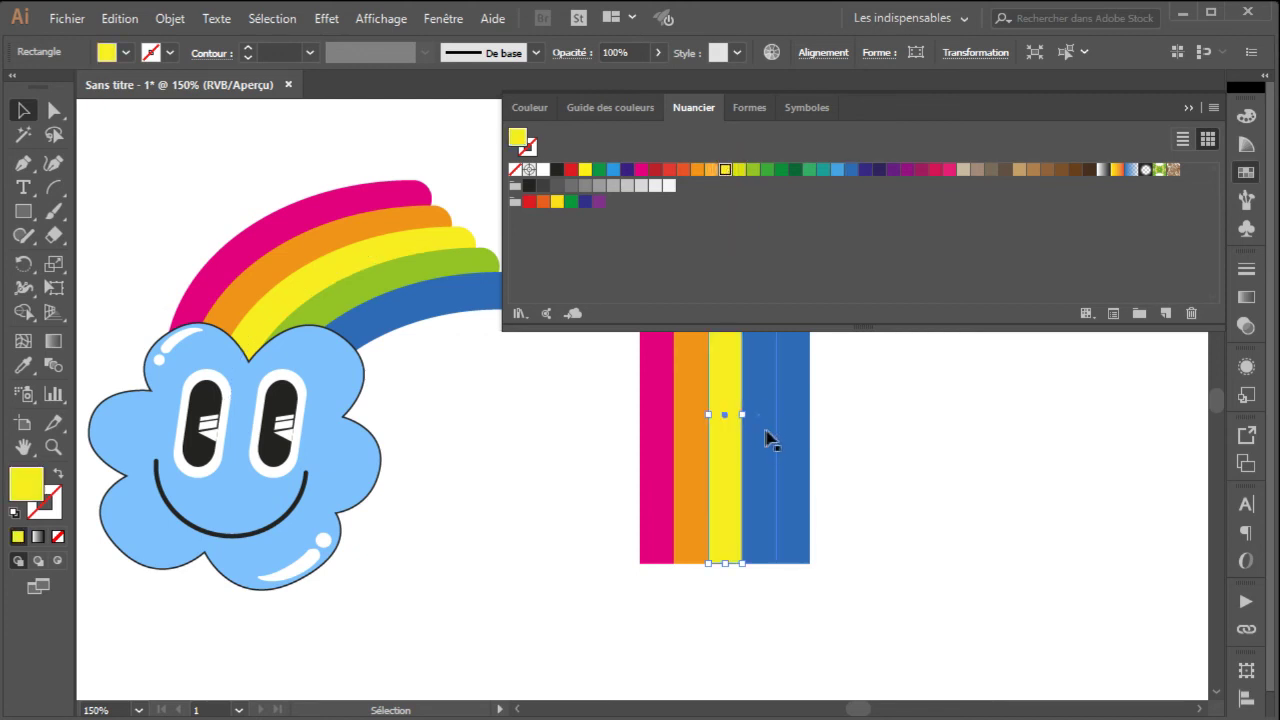
click(770, 435)
click(754, 170)
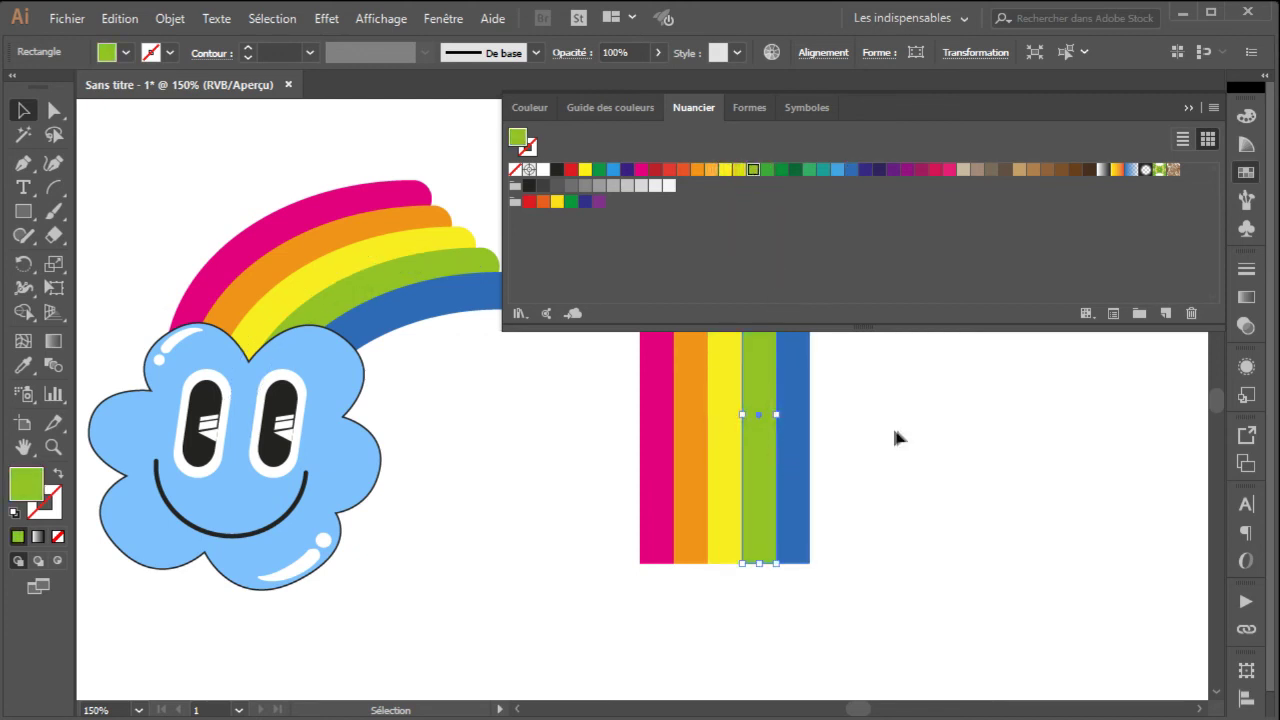
click(1186, 107)
click(955, 407)
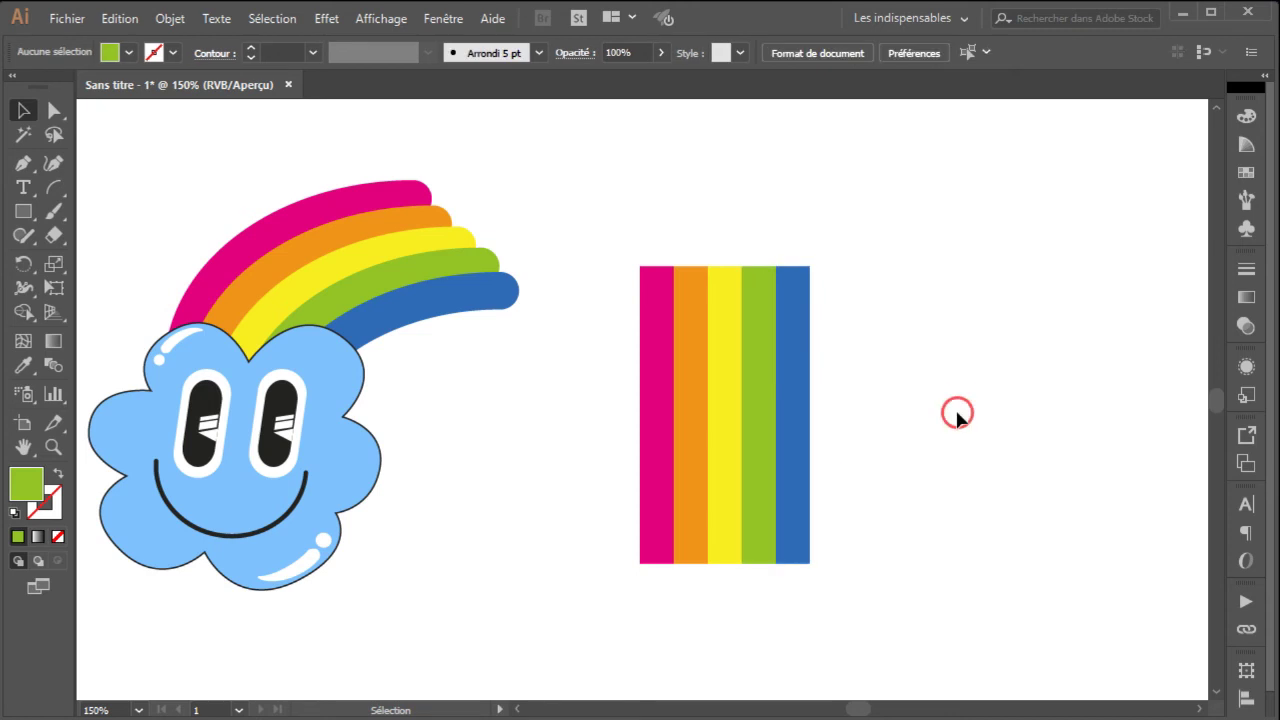
Step: Group the five coloured bars
drag(615, 237, 848, 620)
right_click(724, 402)
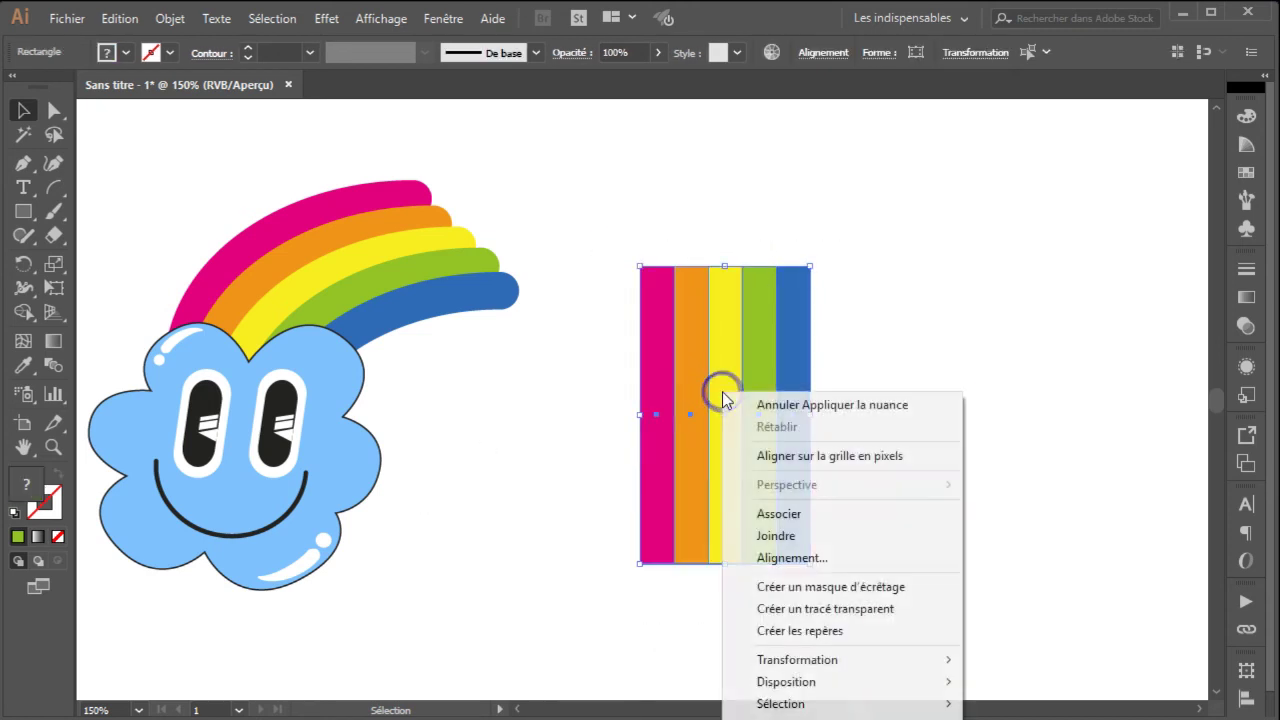
click(786, 516)
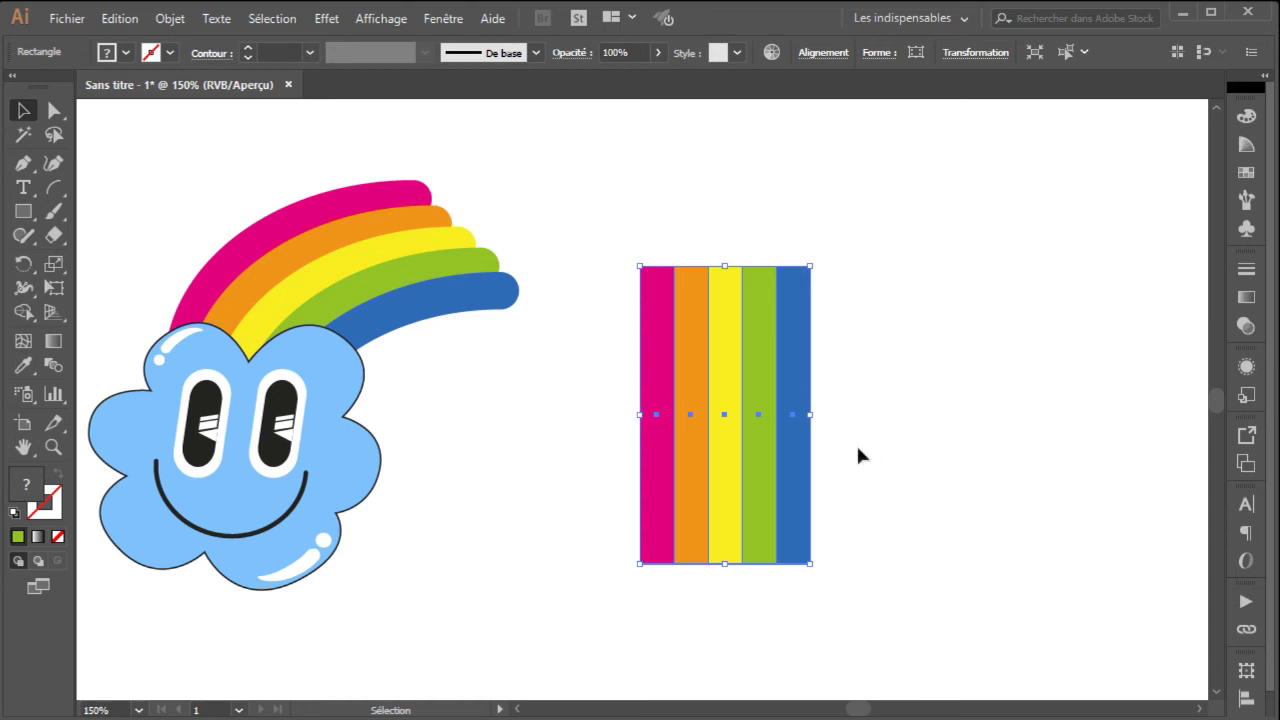
Step: Apply an envelope warp to the grouped bars using the Arc style, Vertical orientation and 50% bend
click(169, 22)
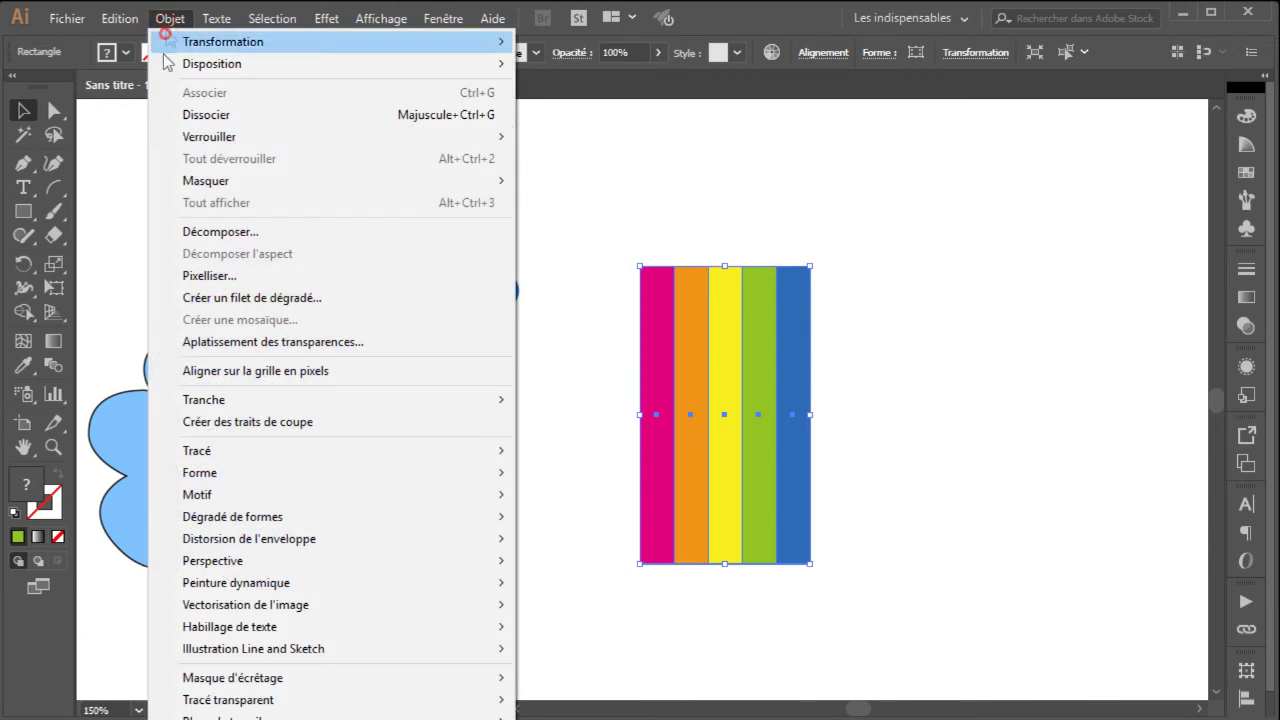
mouse_move(239, 541)
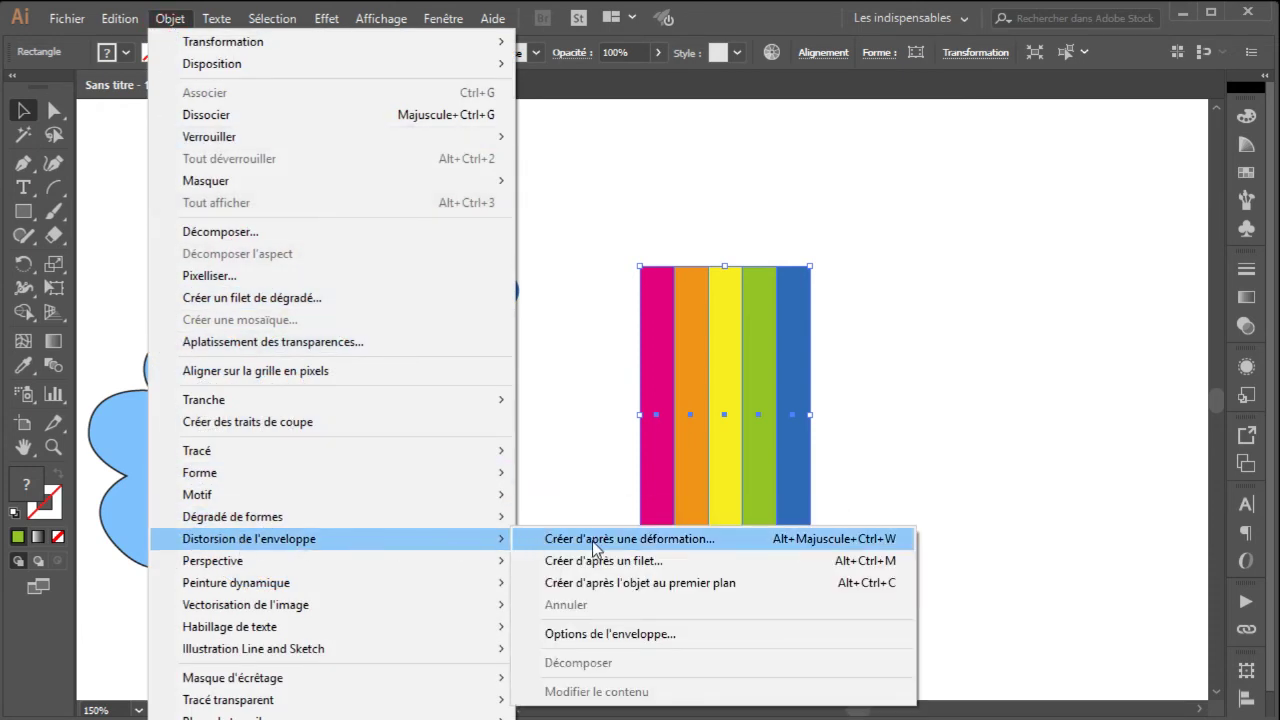
click(722, 538)
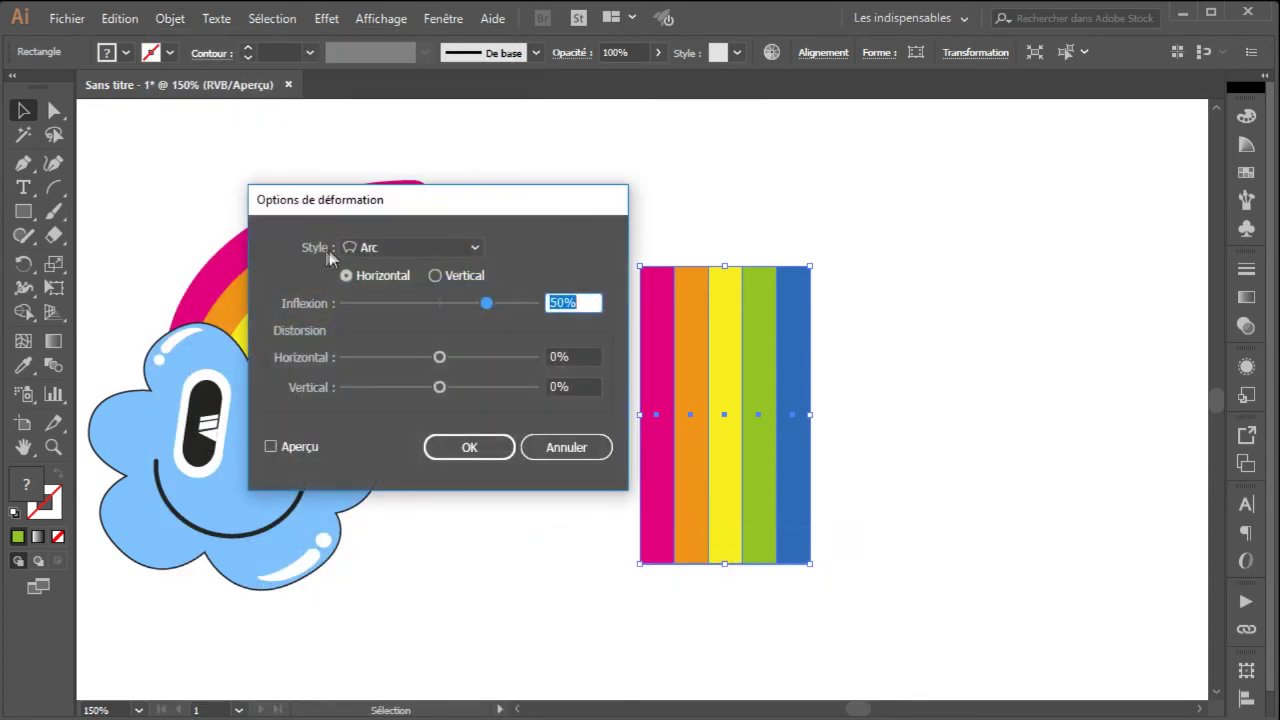
click(477, 247)
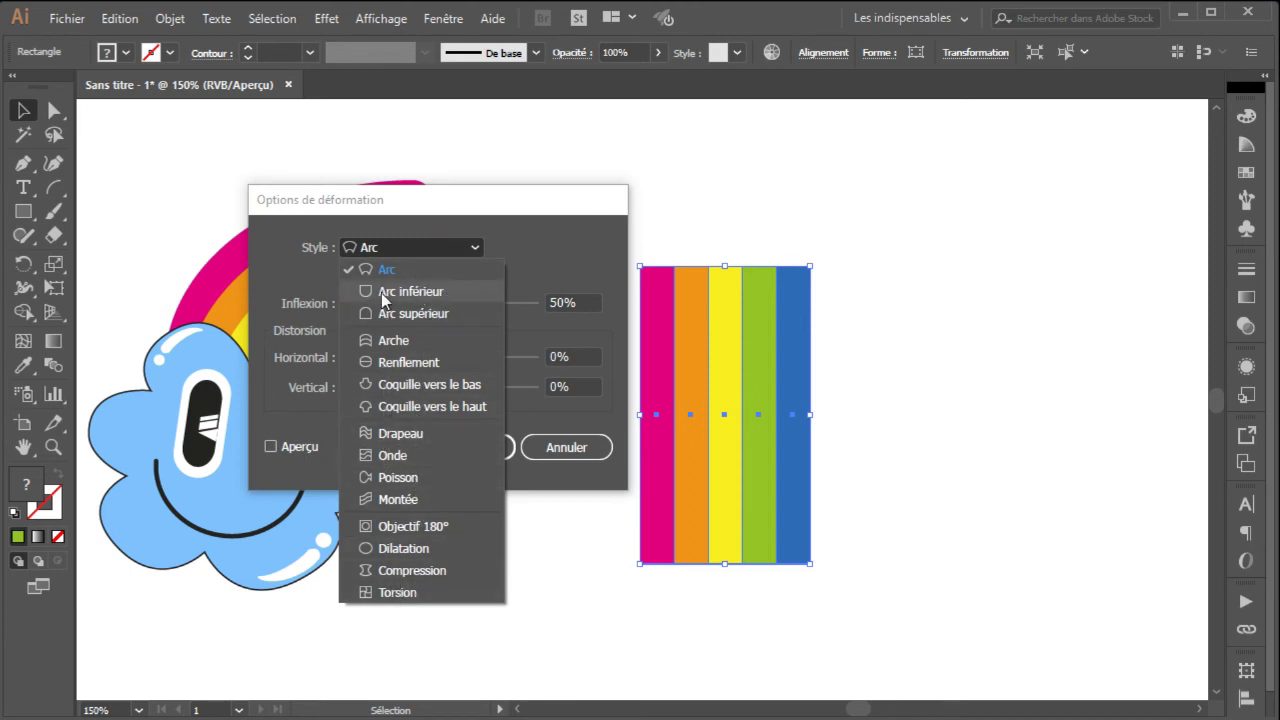
click(396, 252)
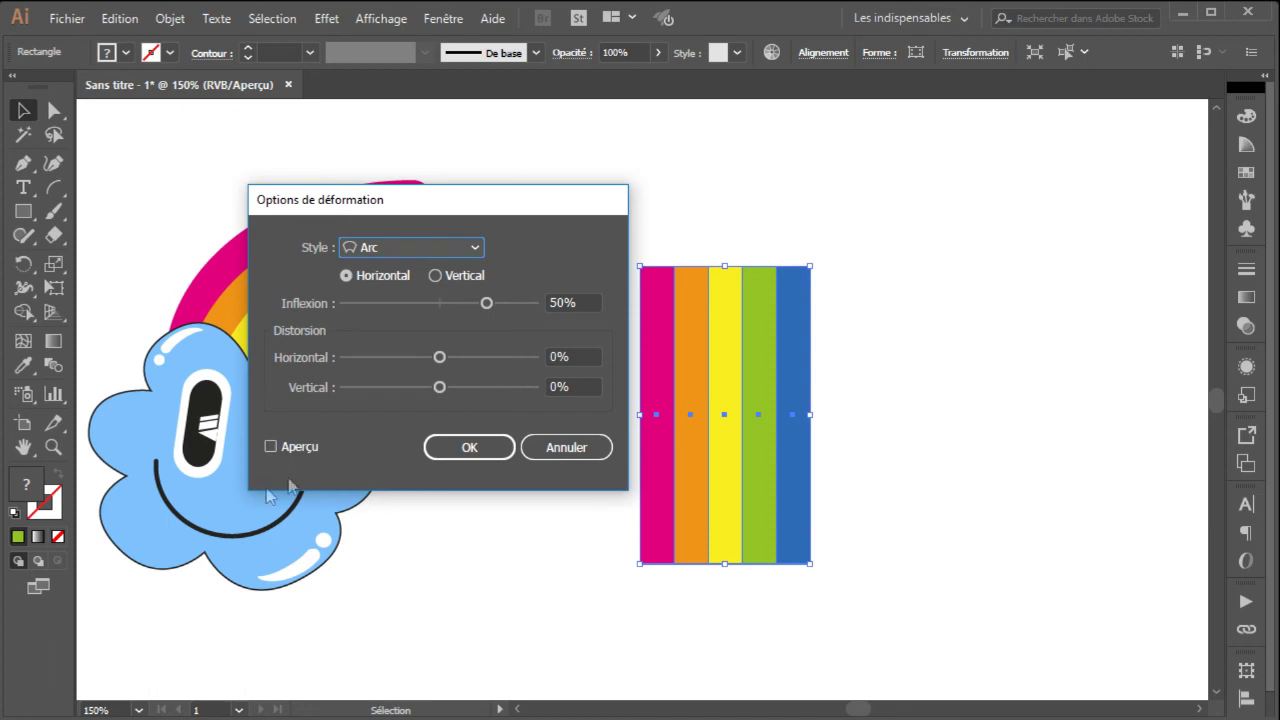
click(270, 447)
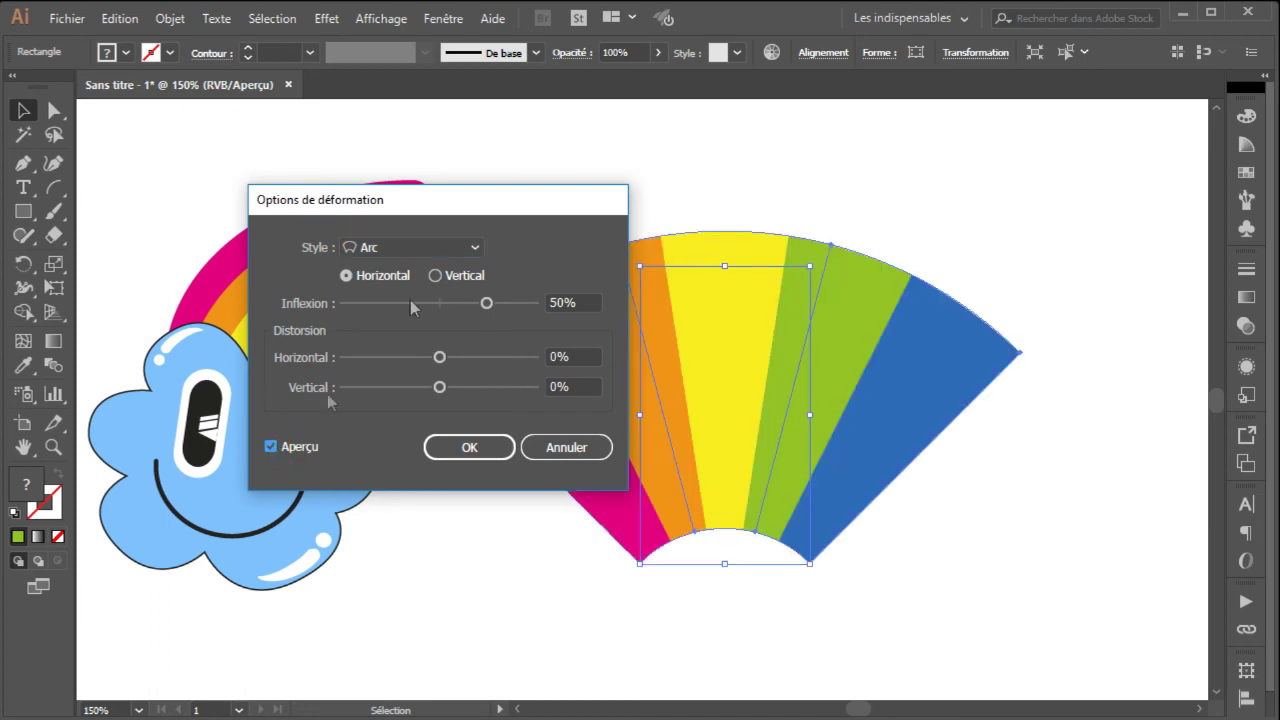
drag(475, 207, 299, 207)
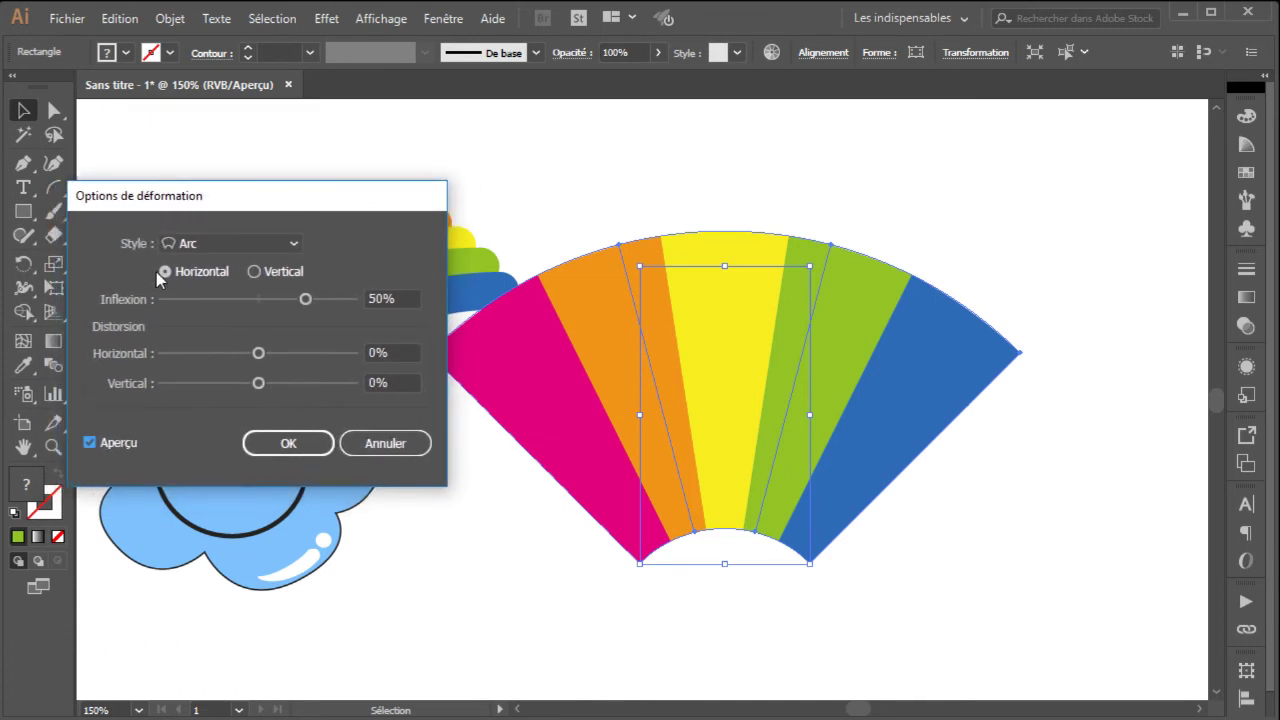
click(260, 274)
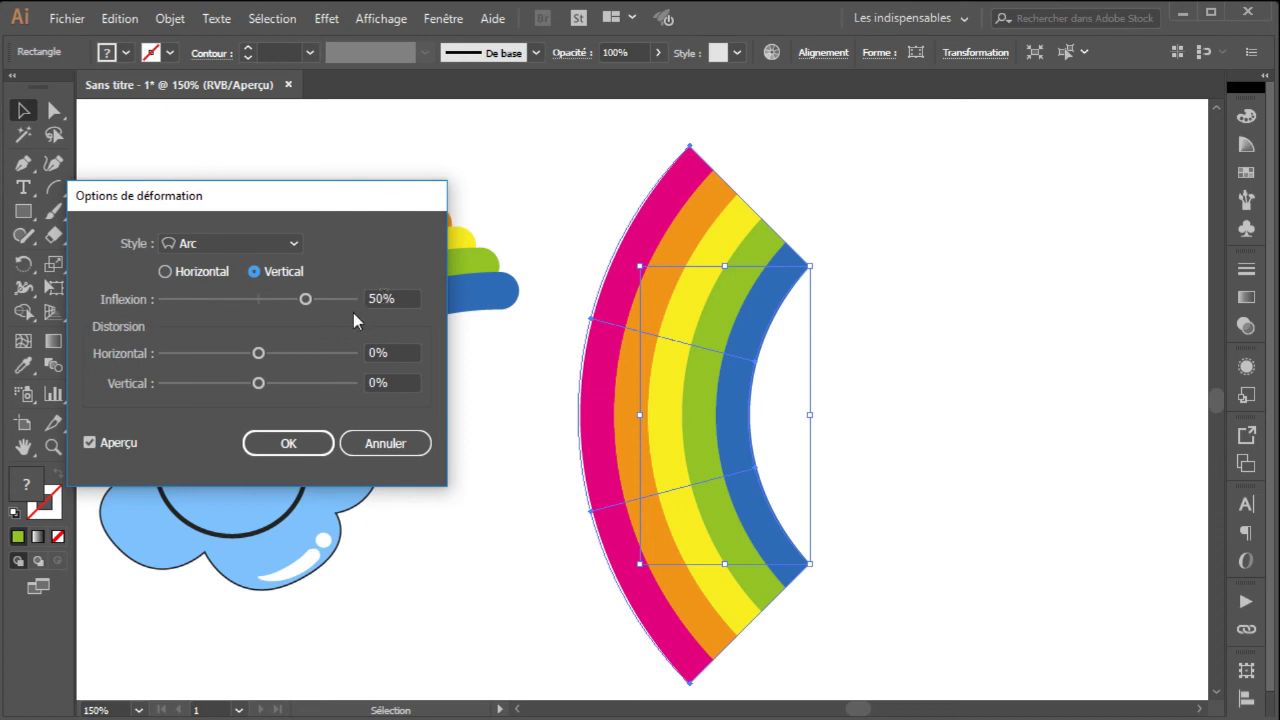
click(288, 443)
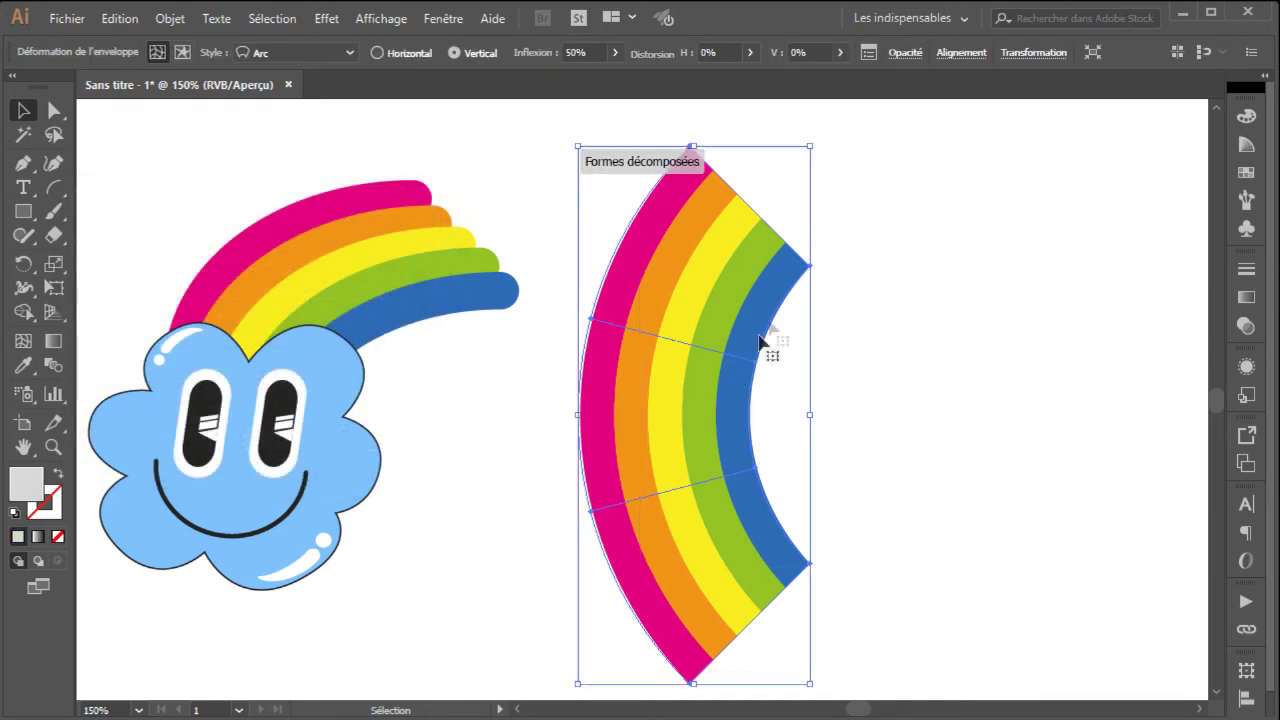
Step: Rotate the warped bars clockwise into a slightly tilted rainbow arch and move it up, away from the cloud character
drag(816, 135, 984, 428)
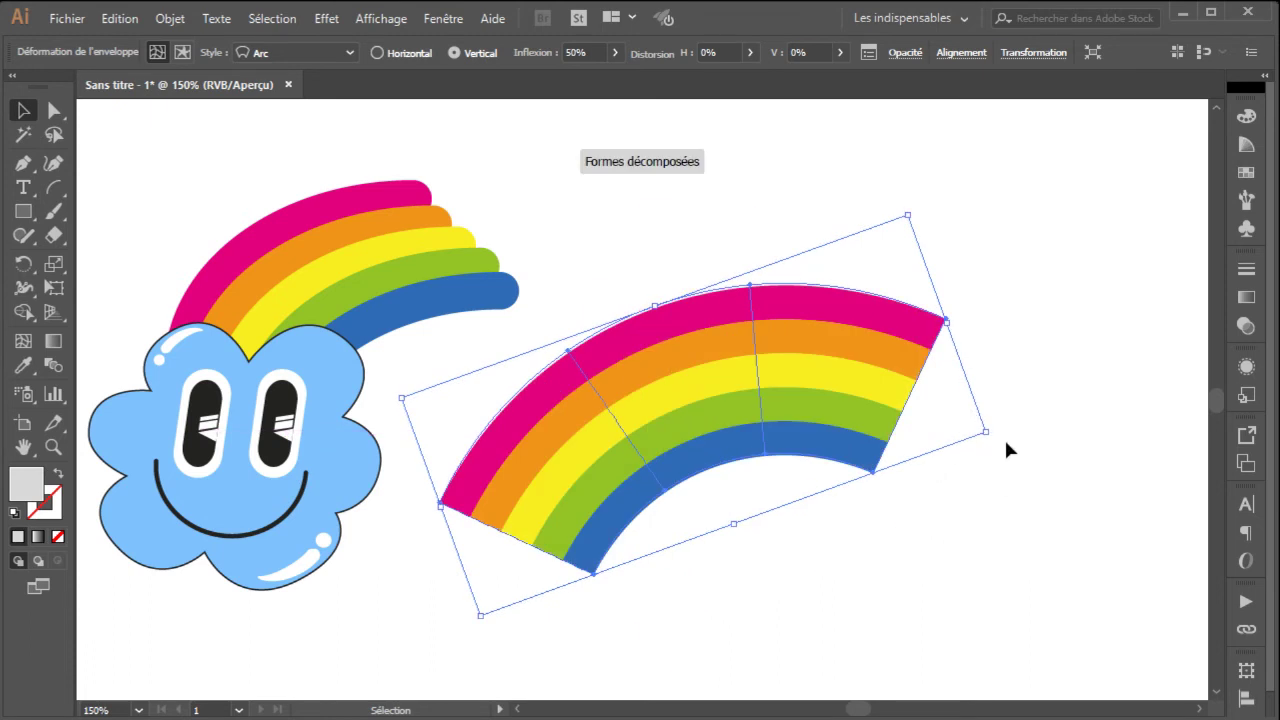
drag(997, 437, 1004, 465)
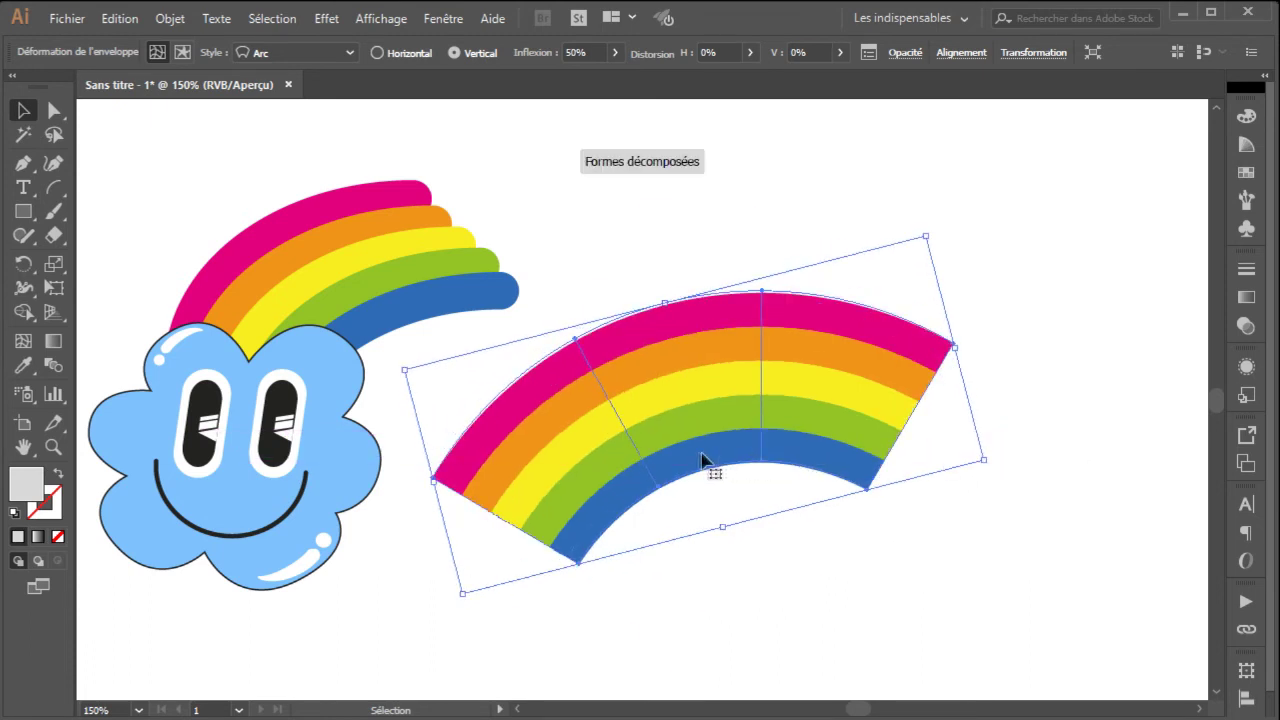
drag(651, 466, 843, 333)
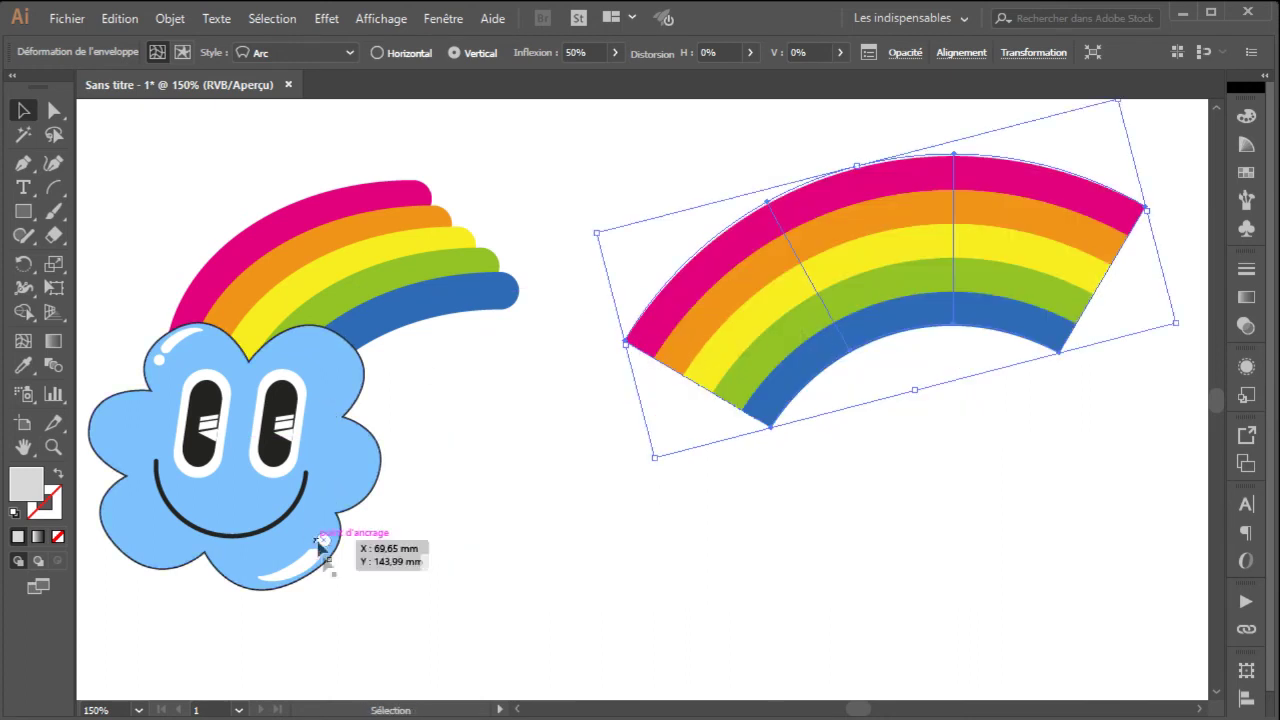
Step: Group the cloud character's body, face and highlights, leaving the five rainbow arcs out of the group
drag(447, 633, 240, 321)
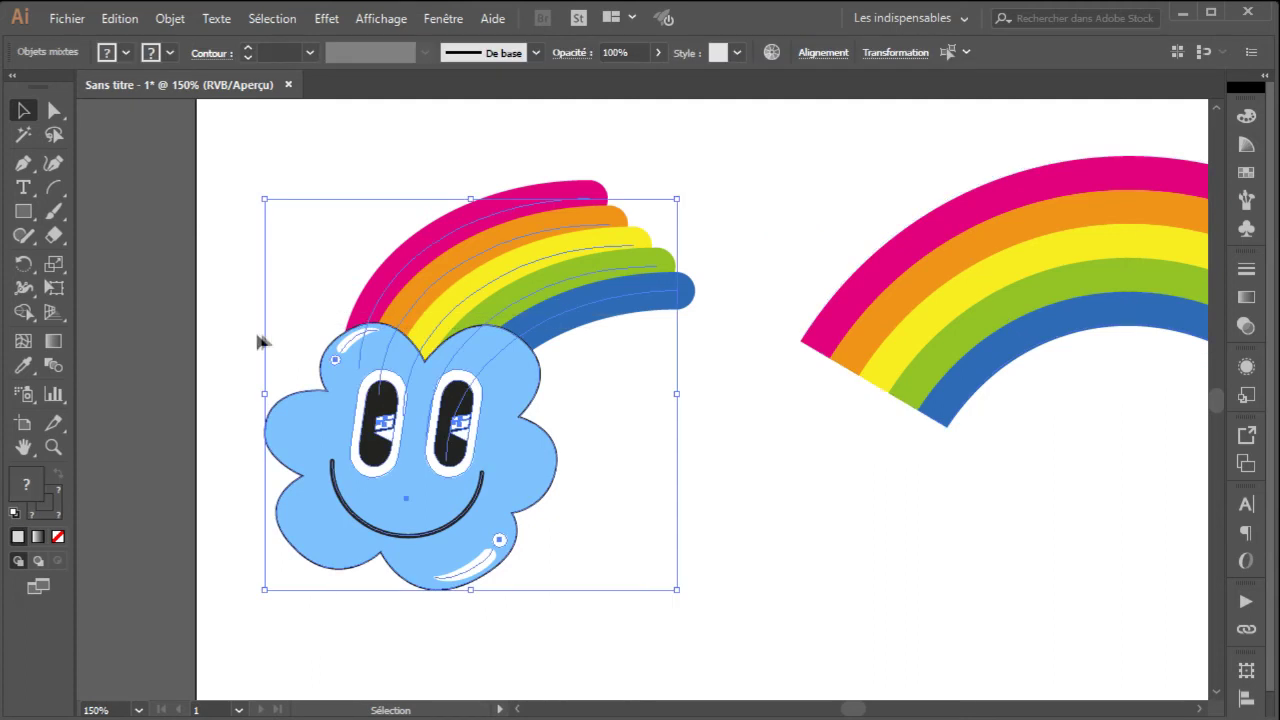
shift+click(548, 292)
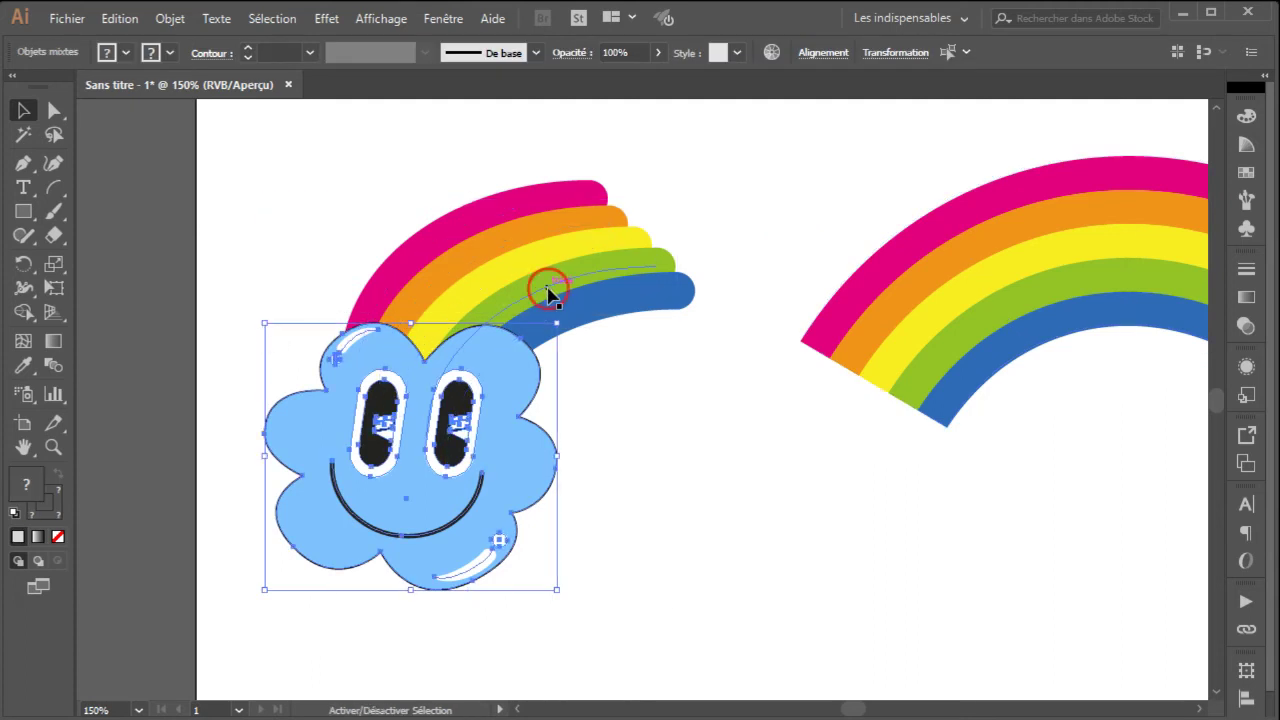
right_click(506, 415)
click(565, 537)
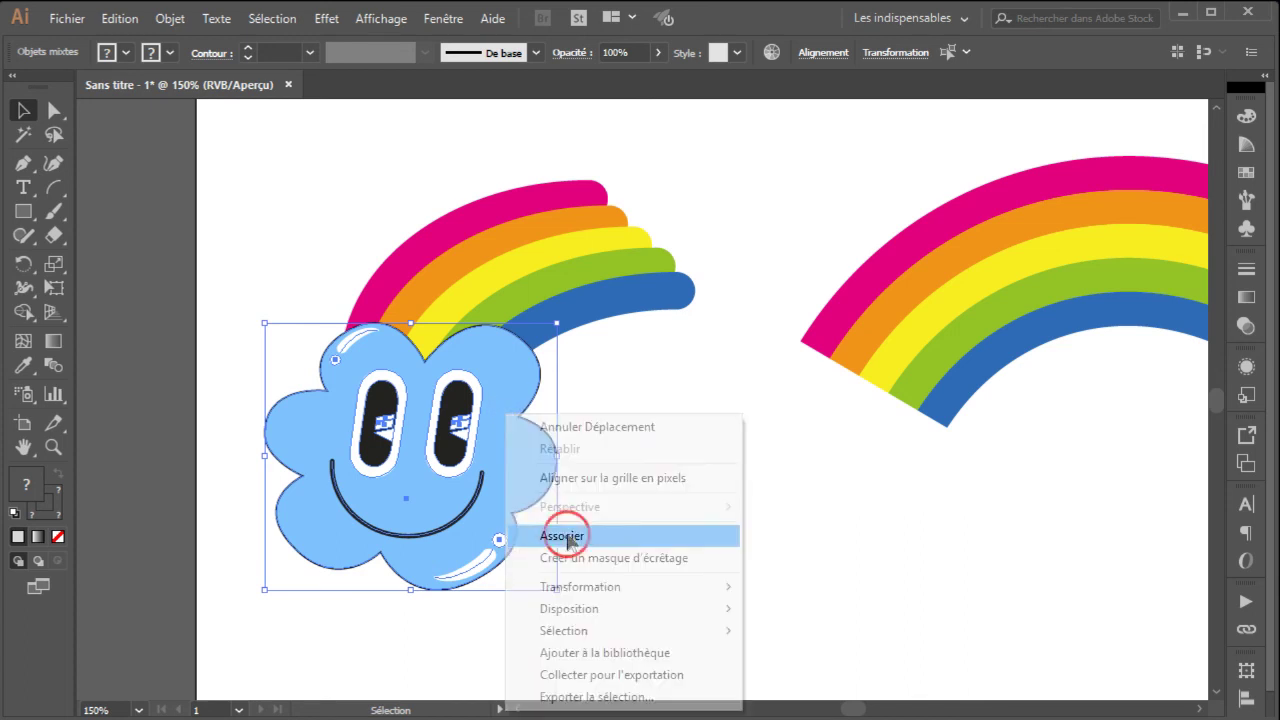
Step: Place a copy of the cloud group at the lower end of the warped rainbow
drag(512, 466, 959, 459)
key(space)
drag(1063, 434, 821, 445)
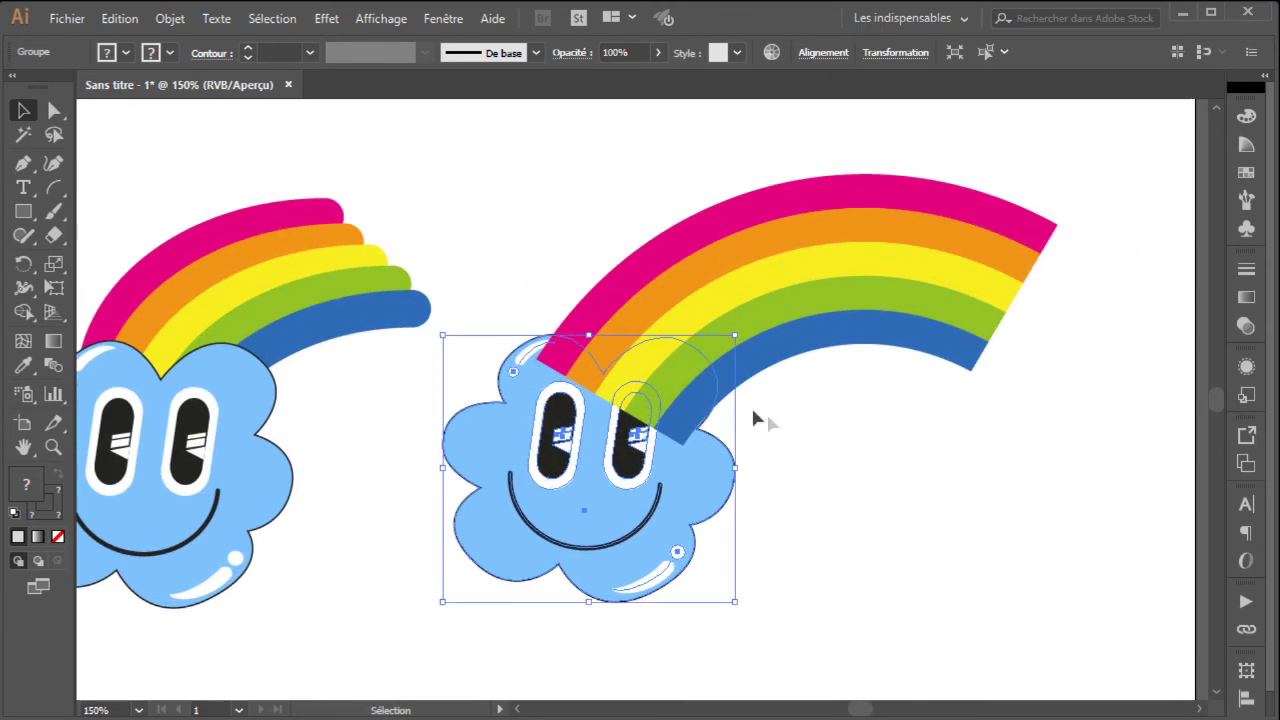
Step: Bring the cloud copy to the front and shift it up so it covers the rainbow's lower end
right_click(501, 451)
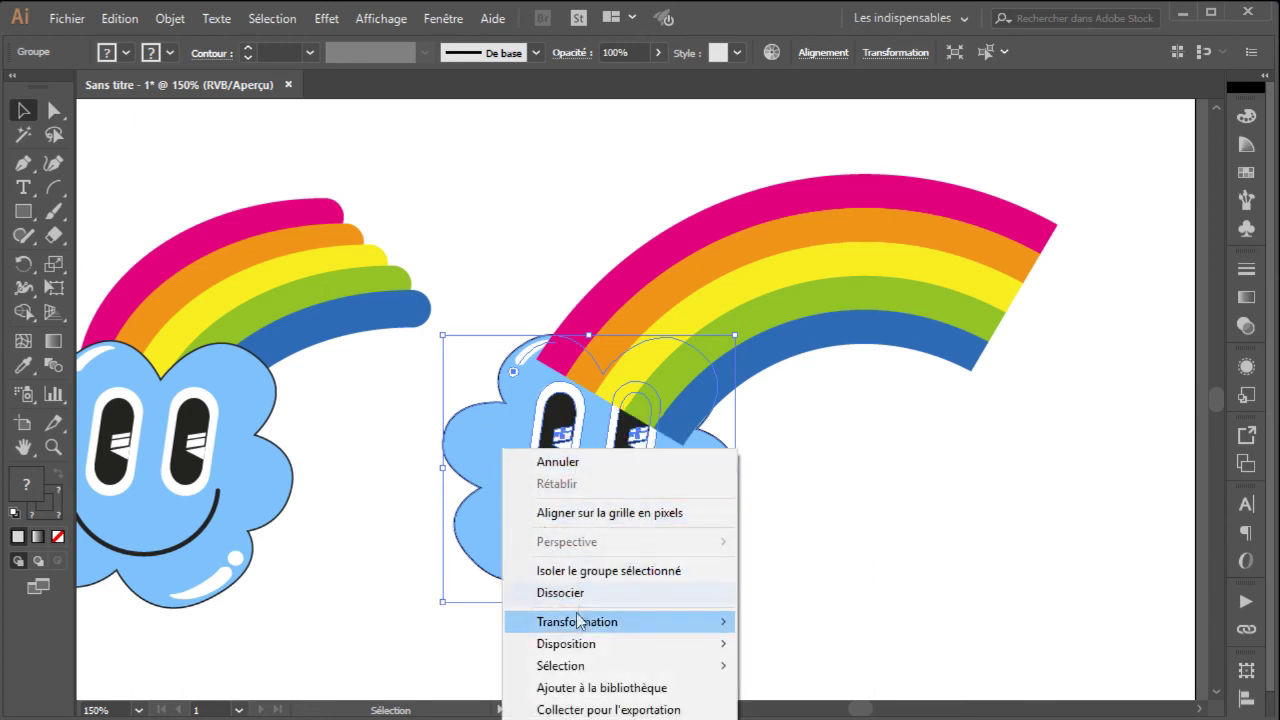
mouse_move(584, 645)
click(800, 648)
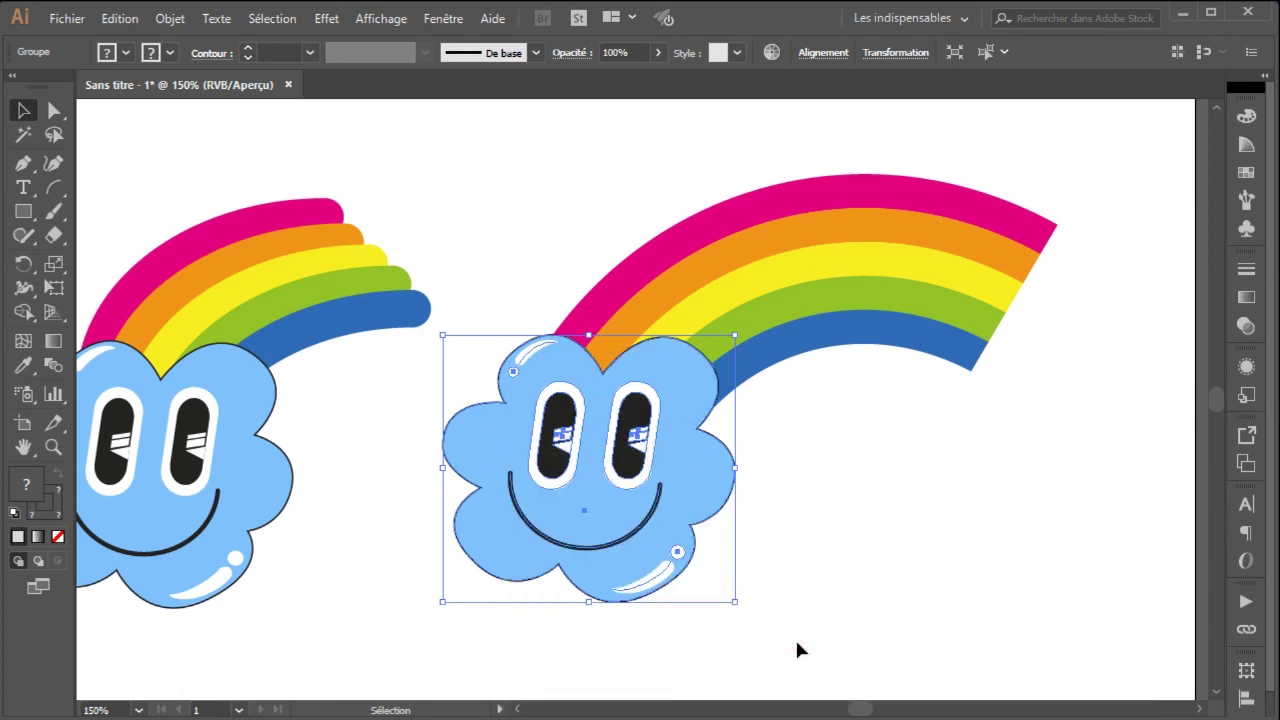
click(630, 573)
drag(630, 573, 660, 524)
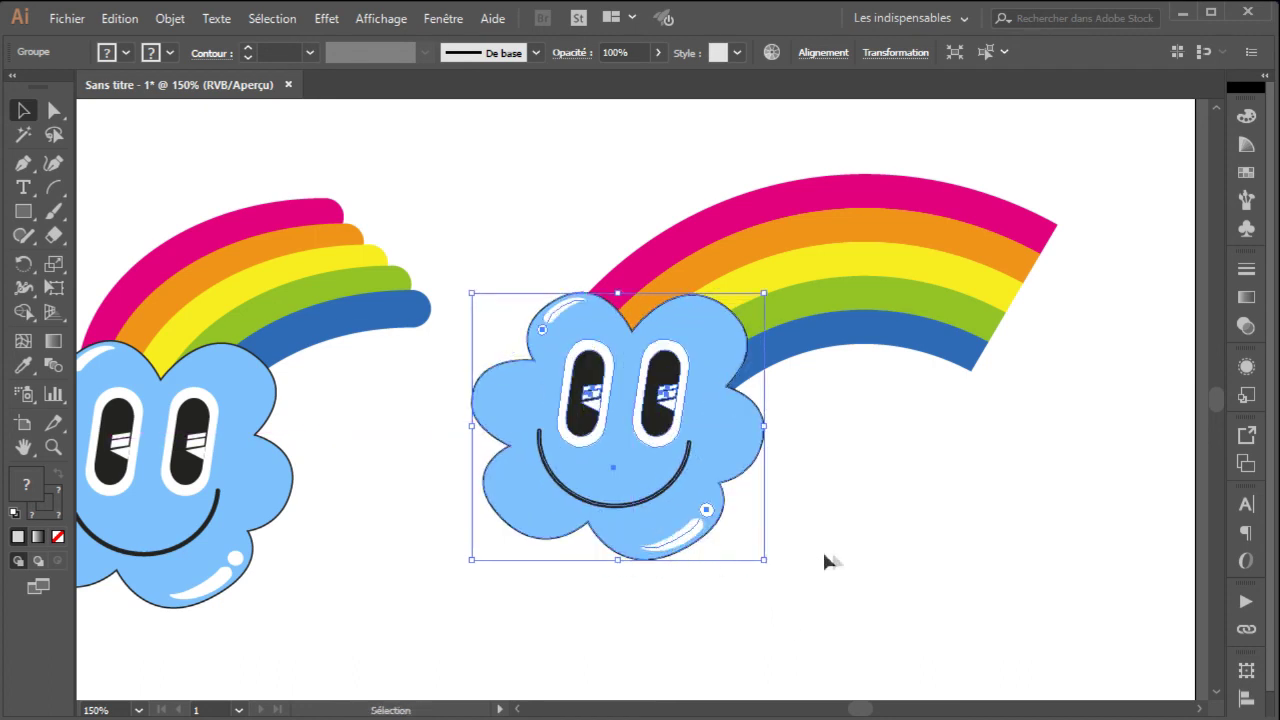
click(953, 555)
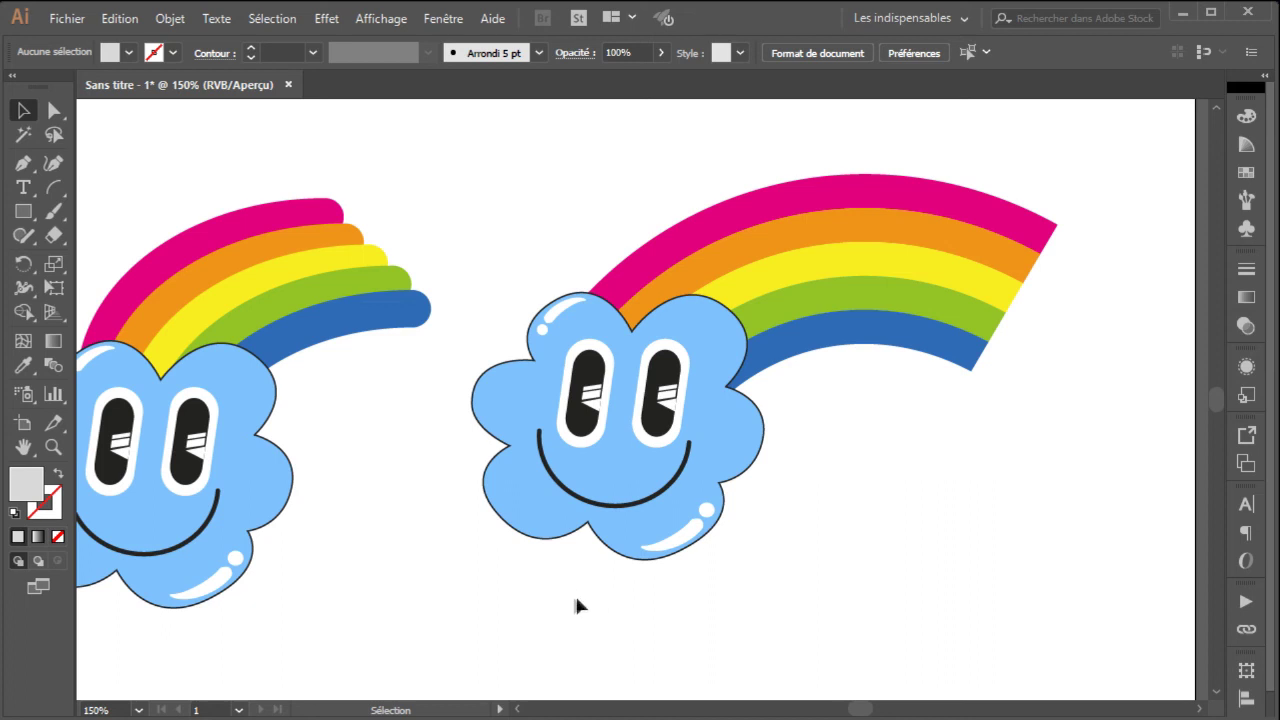
drag(555, 602, 648, 606)
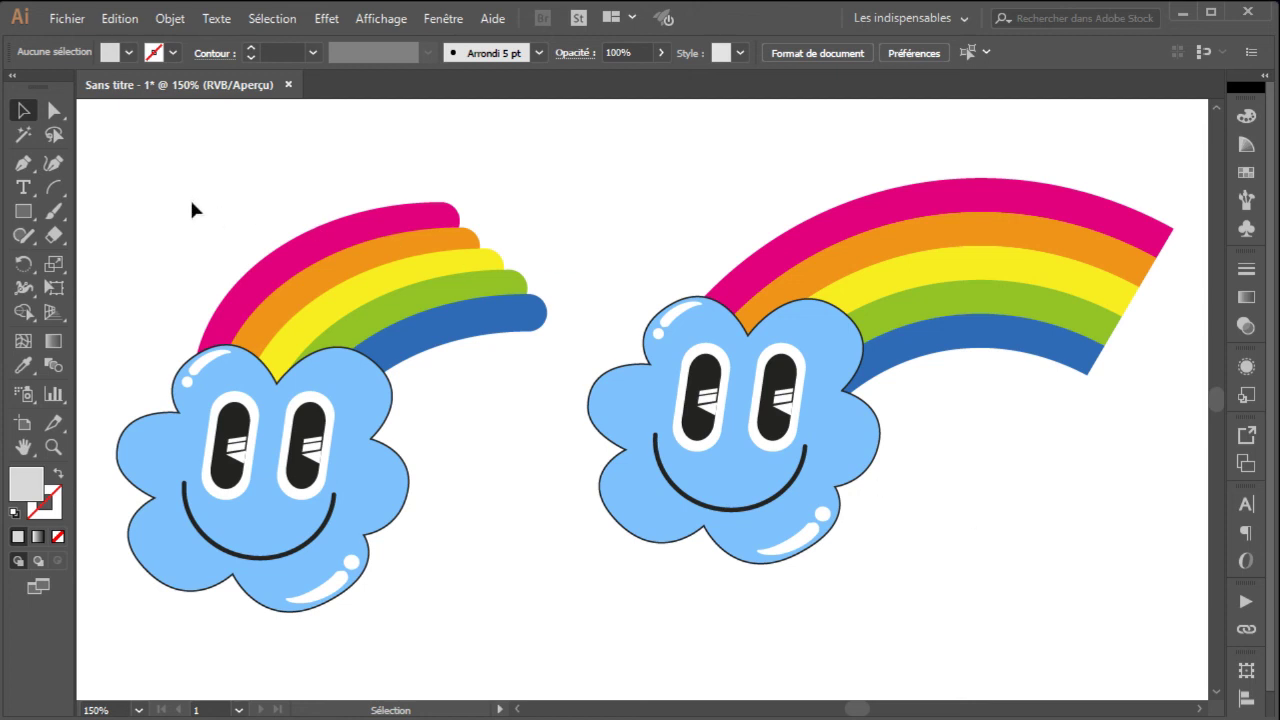
Step: Save the document as nuage.ai on drive D: in Adobe Illustrator format, with the Illustrator CC version and default options
click(66, 20)
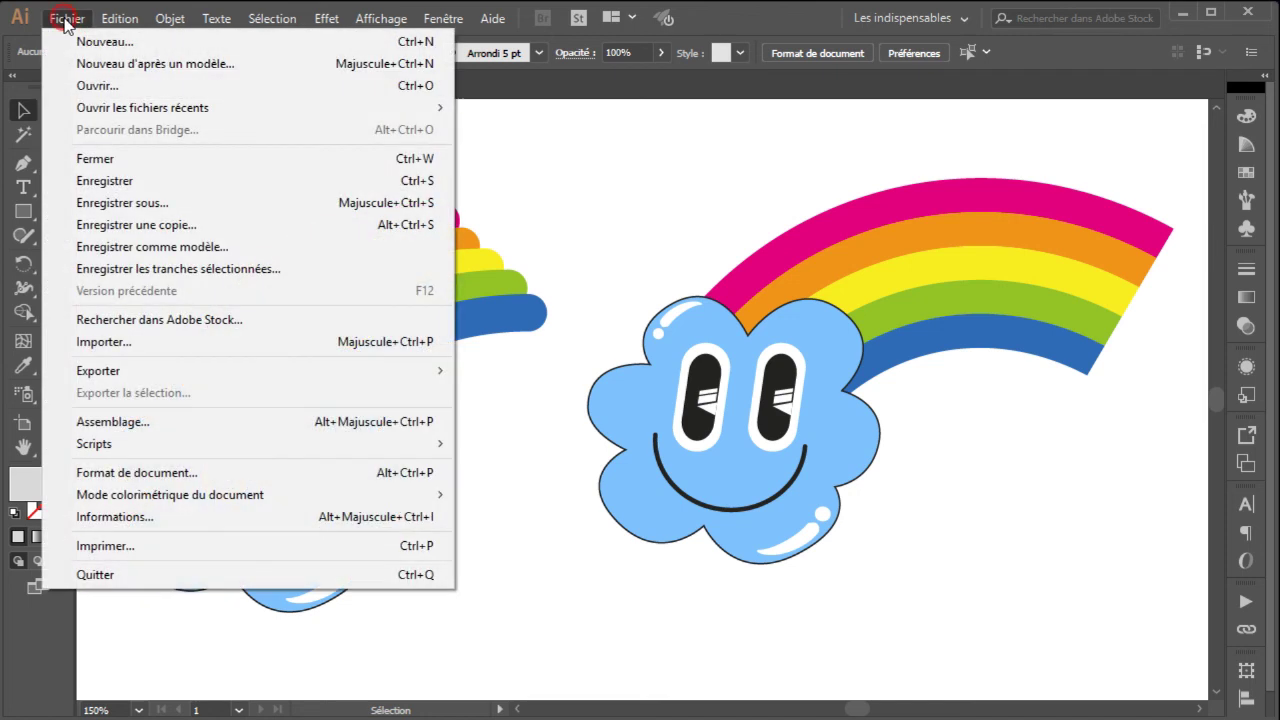
click(112, 204)
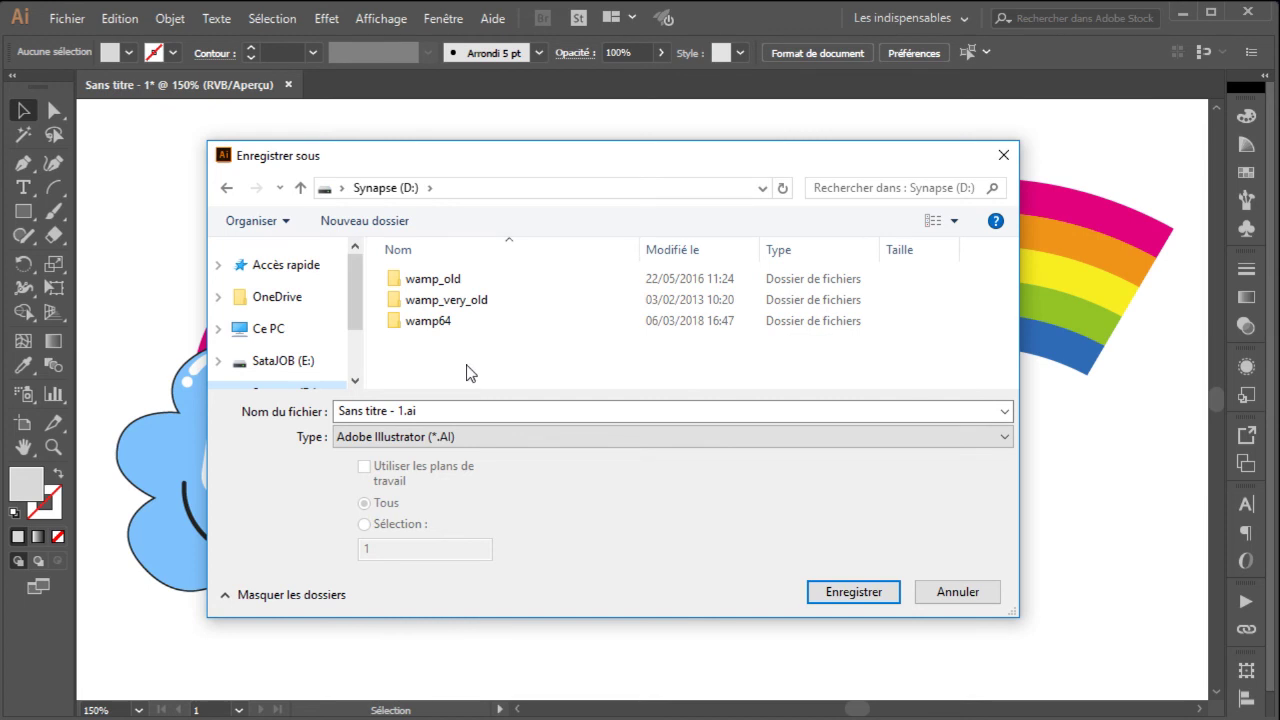
click(384, 410)
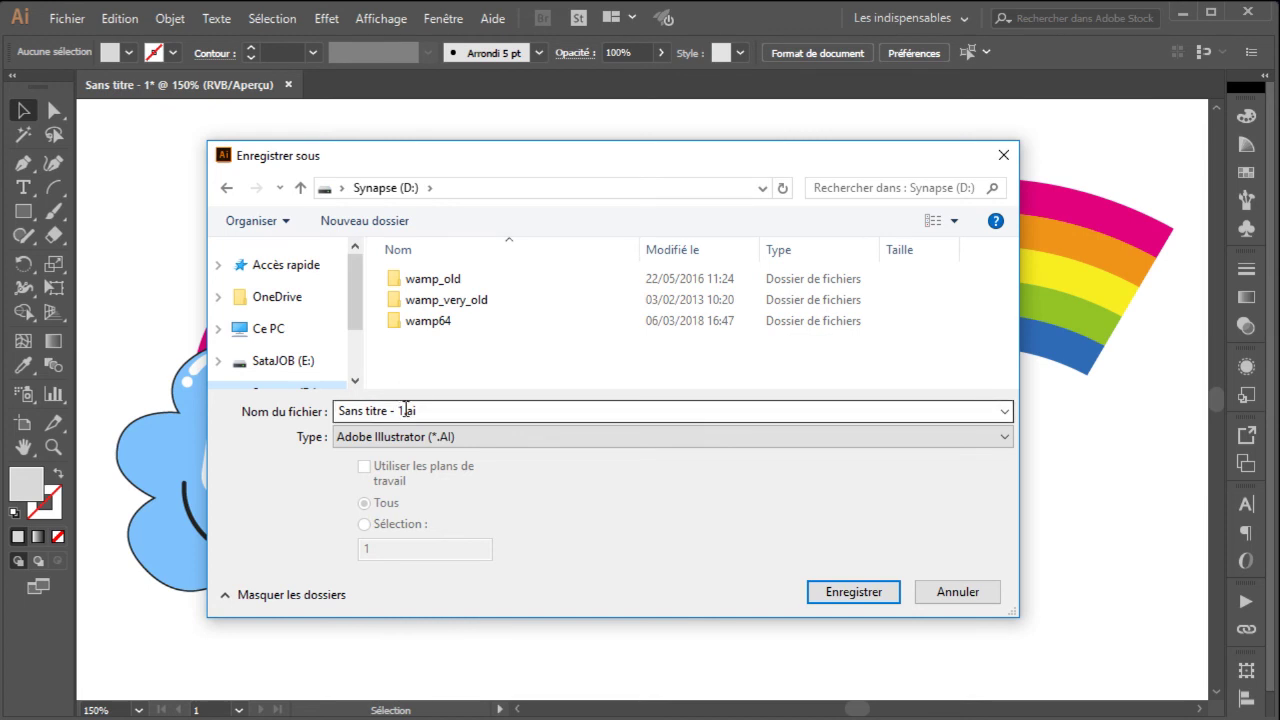
double_click(405, 410)
click(403, 411)
drag(403, 411, 342, 411)
text(nuage)
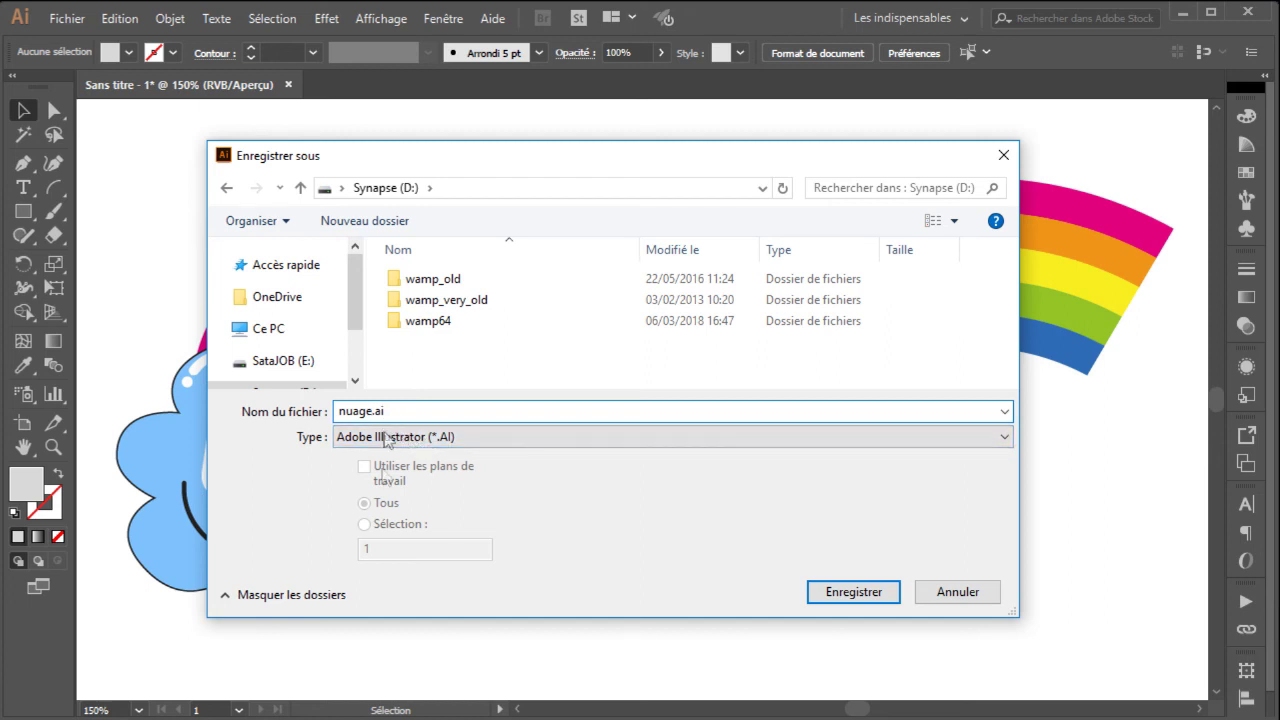
click(837, 593)
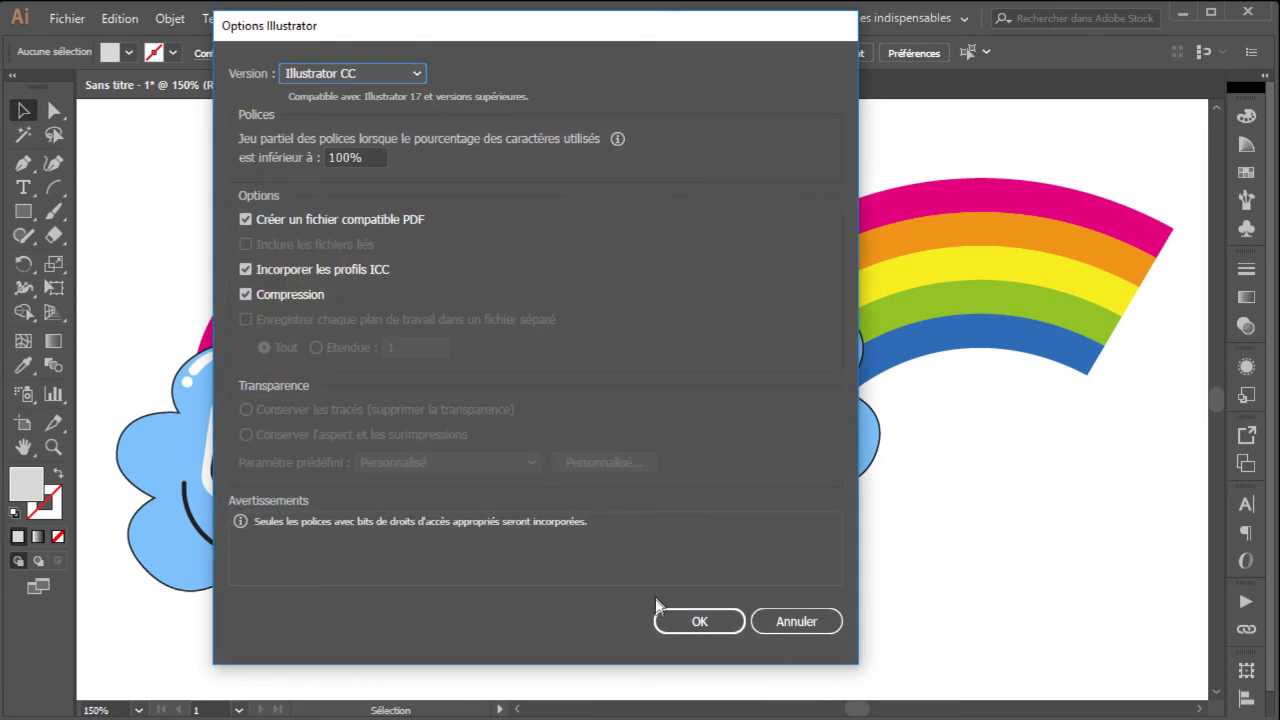
drag(634, 33, 653, 48)
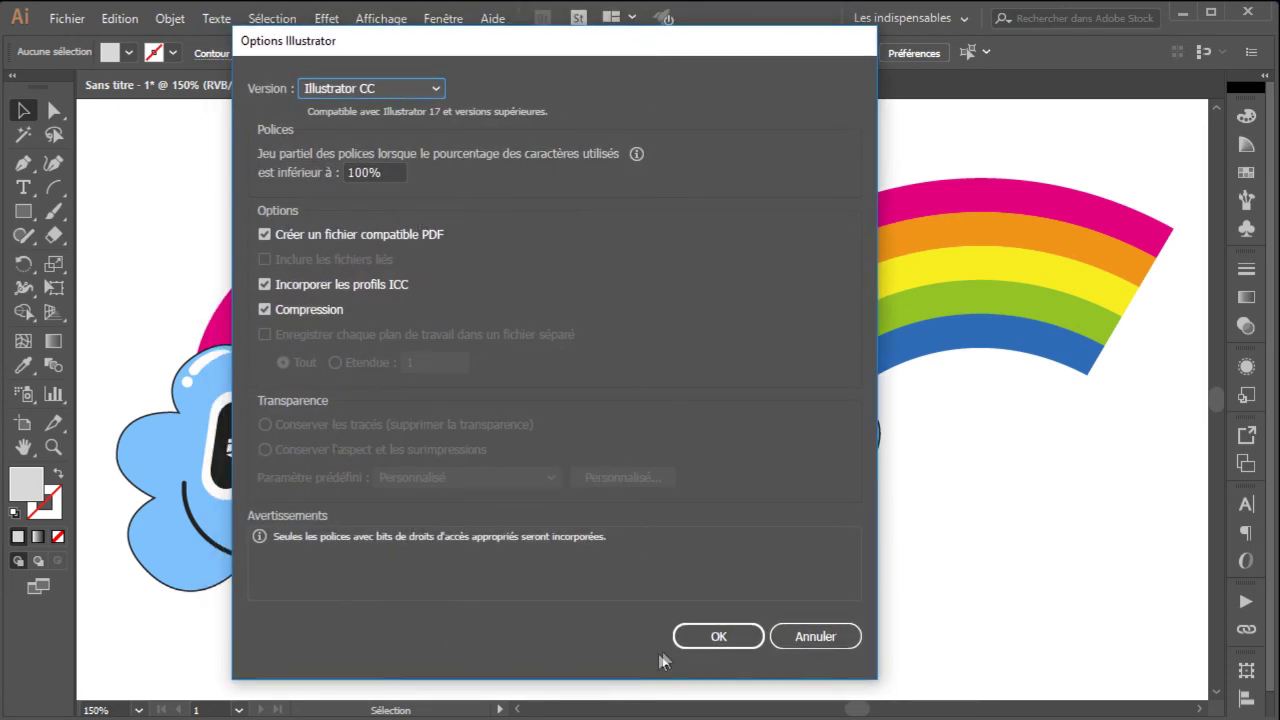
click(699, 640)
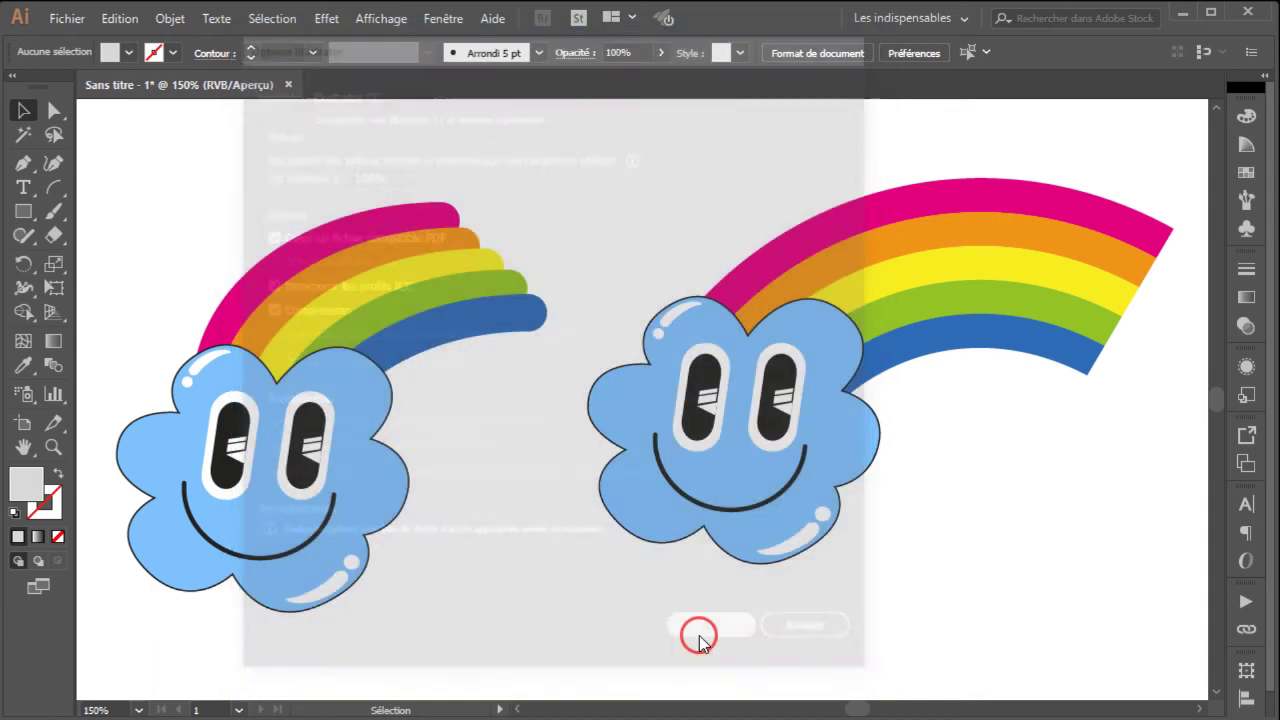